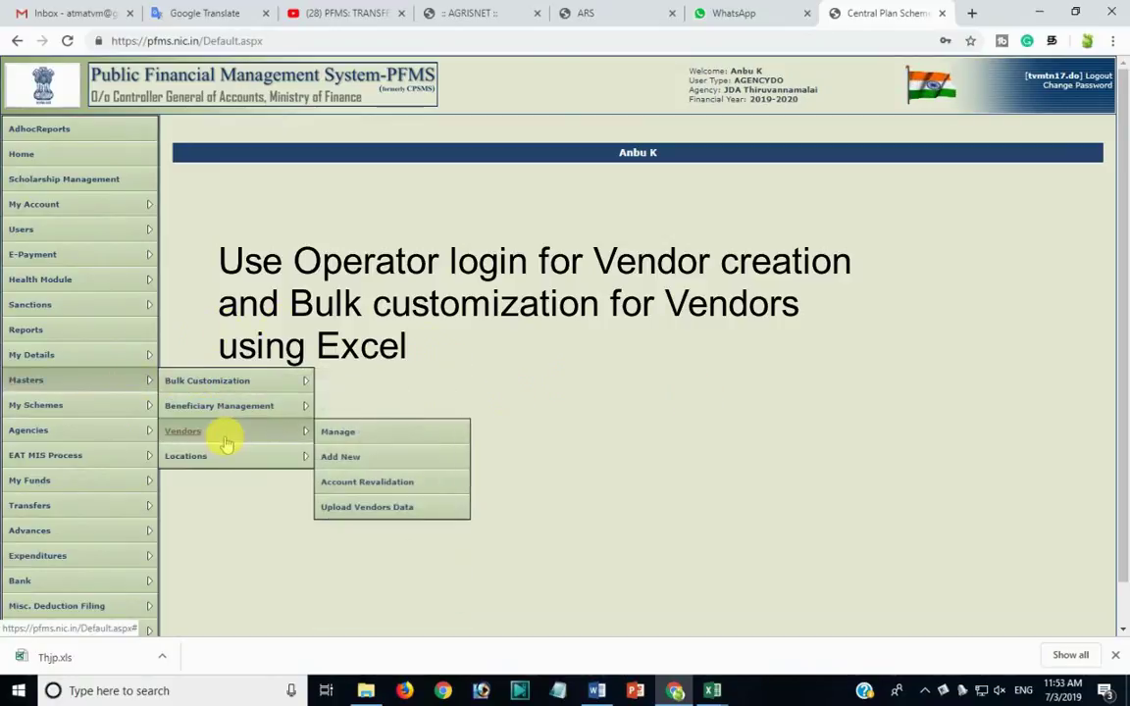
Go to Masters > Vendors > Upload Vendors Data, passing briefly through the Add New vendor form
left_click(345, 454)
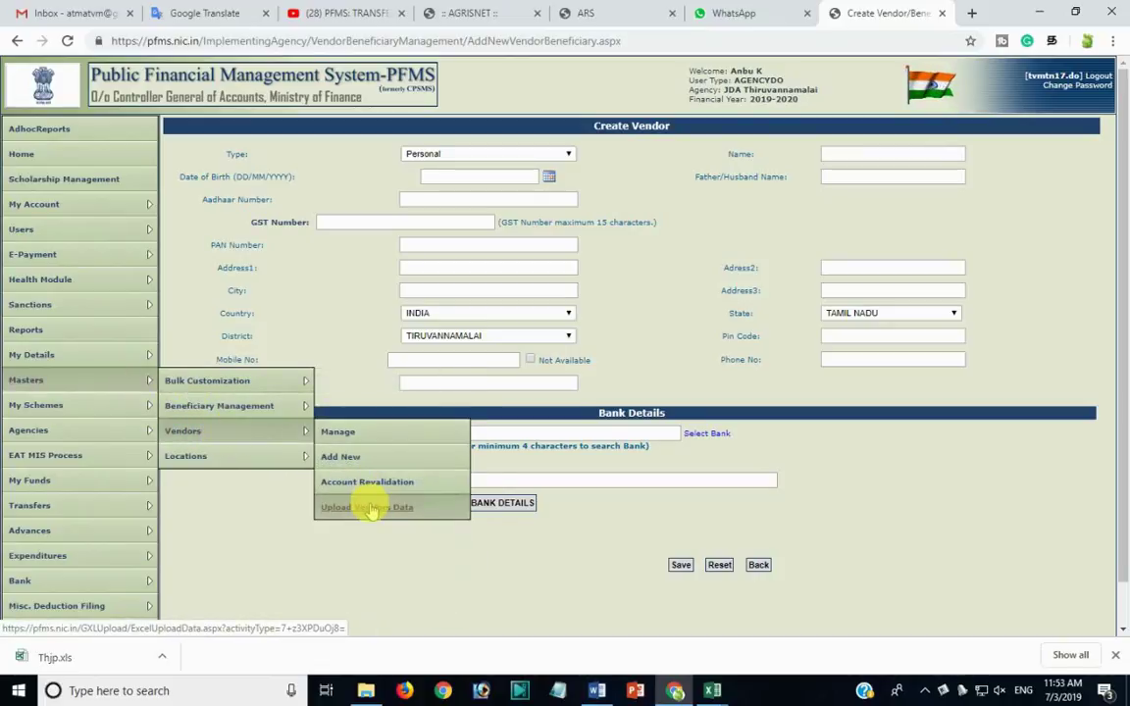
left_click(366, 490)
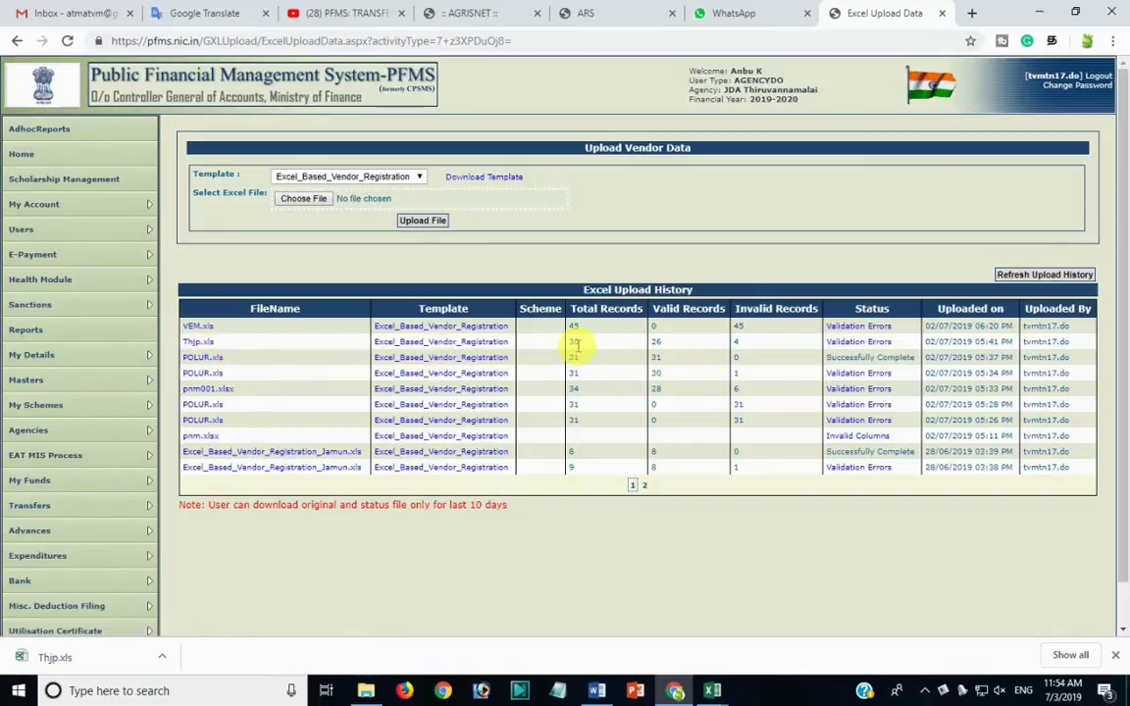
Highlight the 26 valid records for Thjp.xls in the Excel Upload History table
double_click(655, 341)
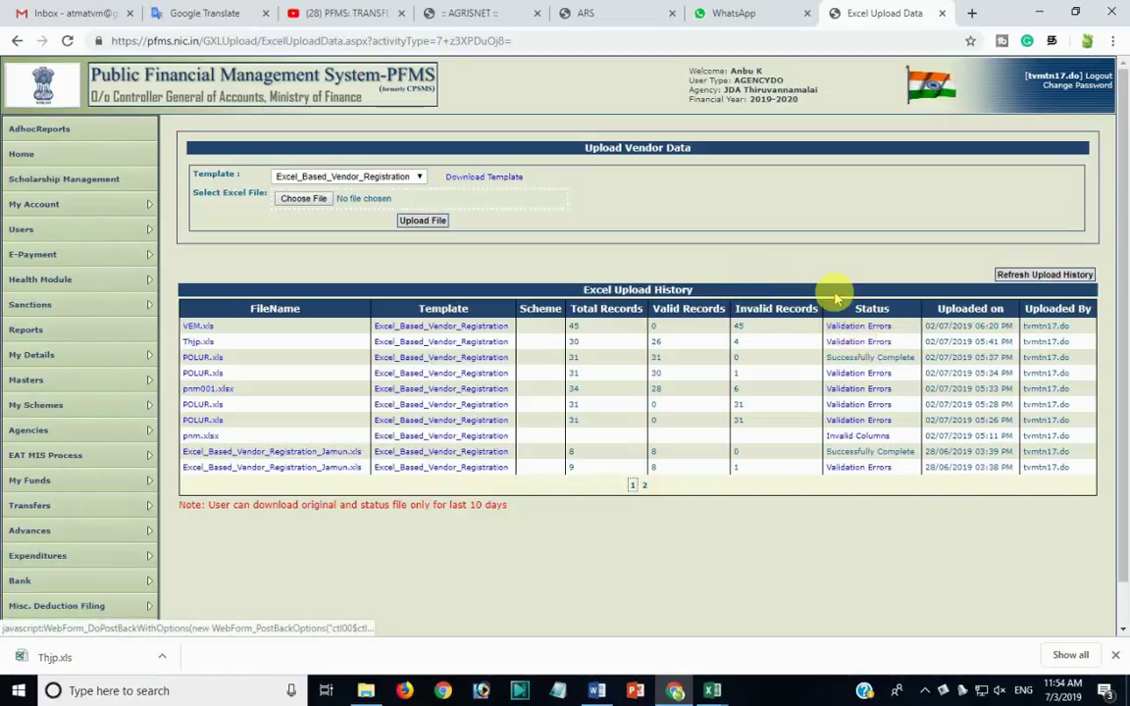
mouse_move(713, 690)
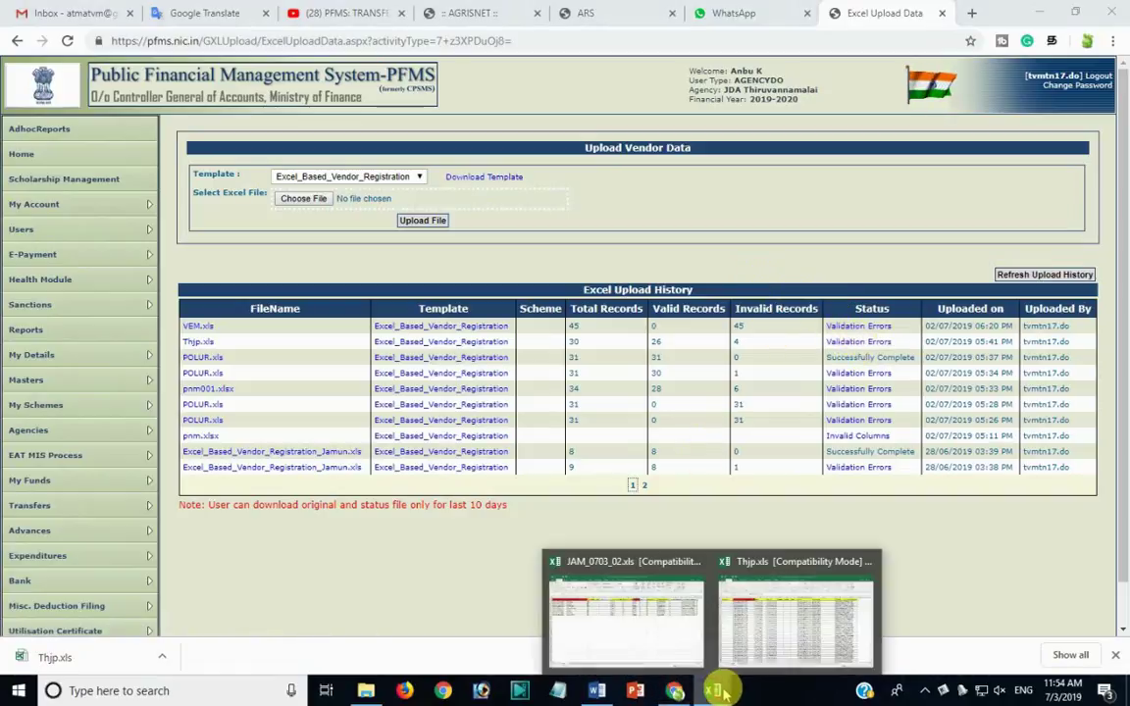
Glance at the open Excel workbooks, then return to the PFMS upload page
left_click(736, 574)
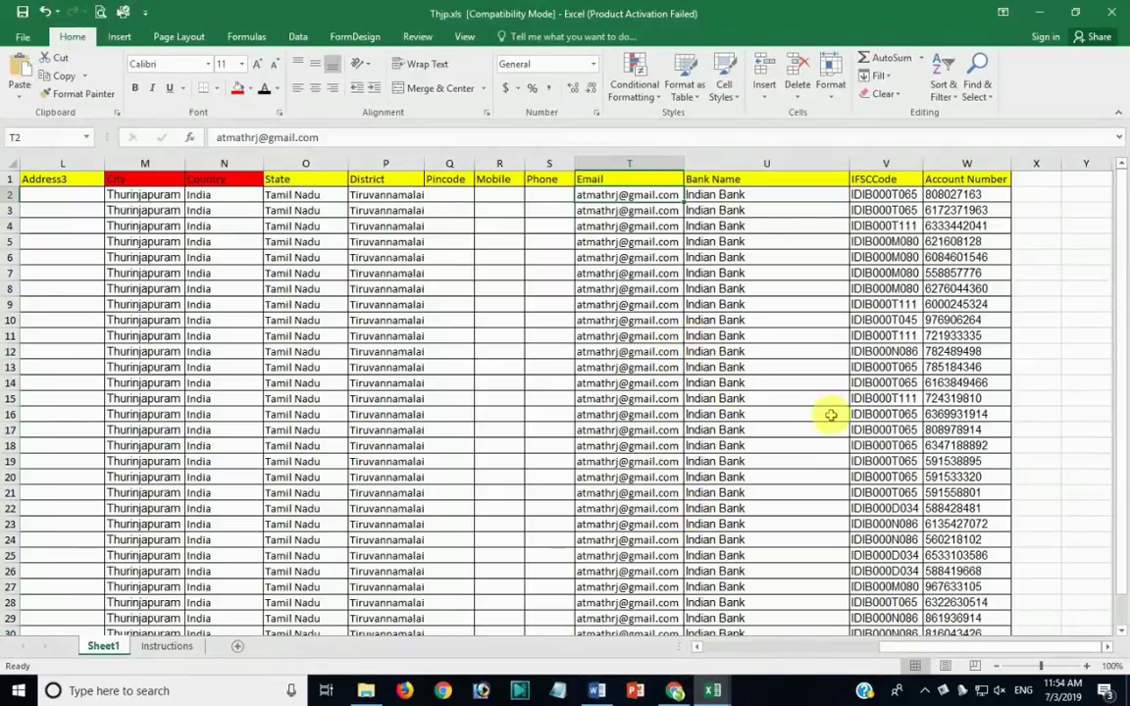
scroll(832, 416, "down", 4)
scroll(832, 416, "up", 4)
left_click_drag(913, 653, 737, 650)
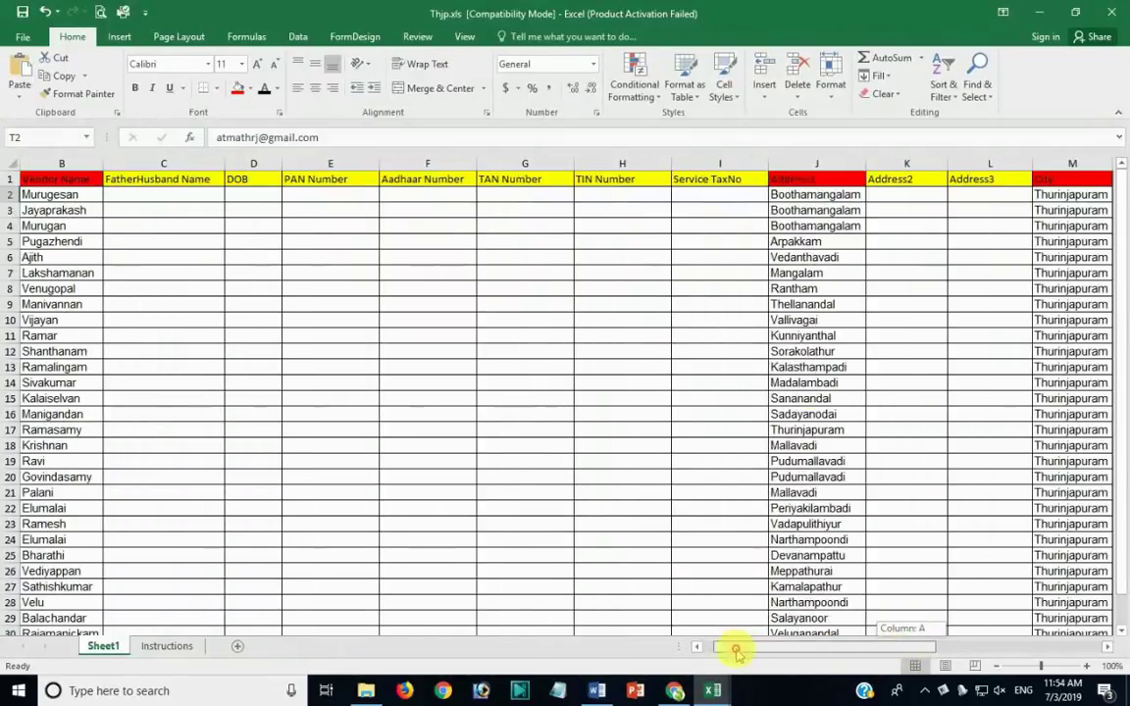
left_click(711, 693)
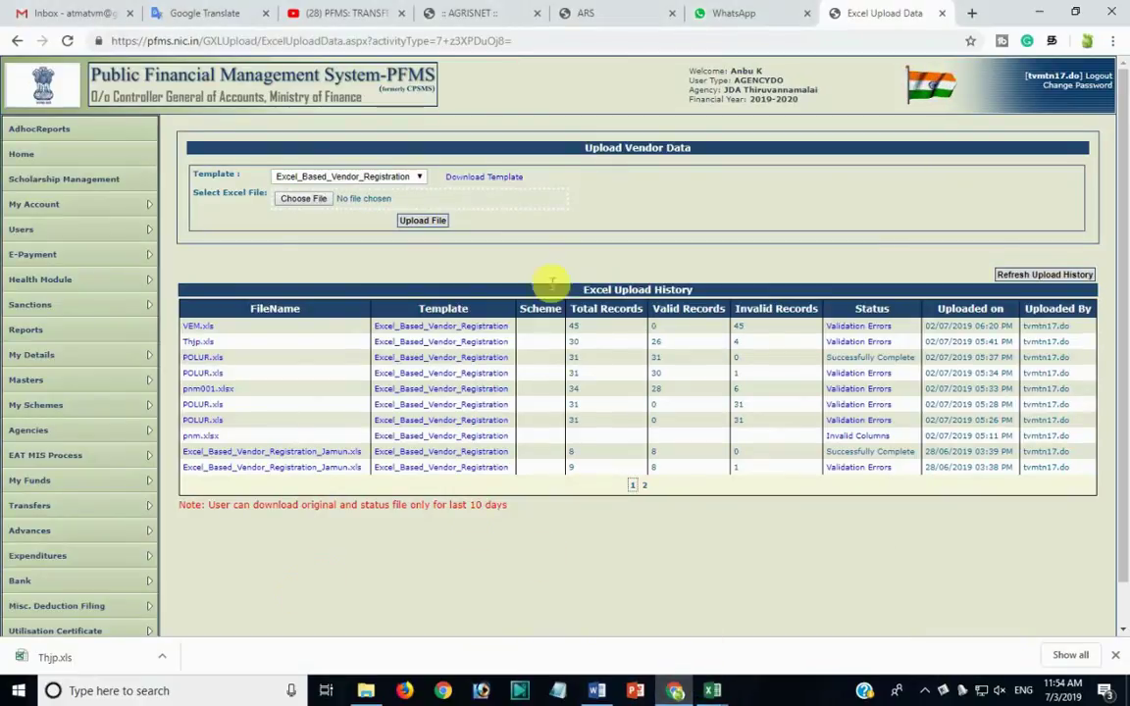
Download the vendor registration template and view its column headers in Excel
left_click(490, 178)
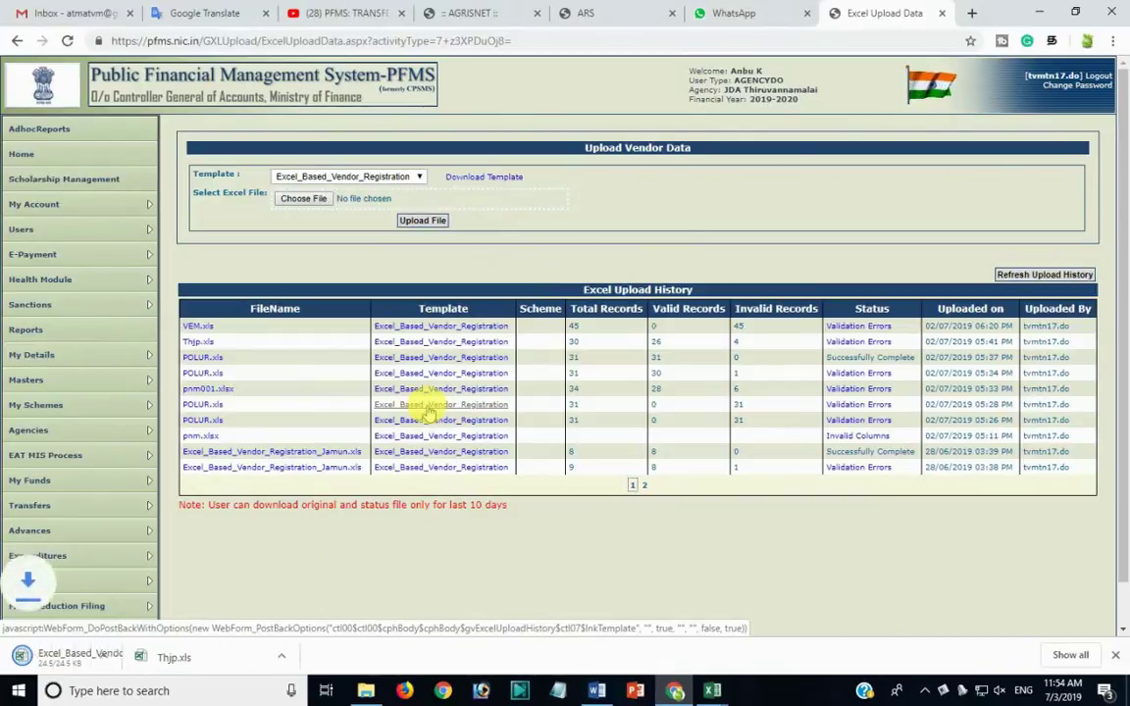
left_click(93, 658)
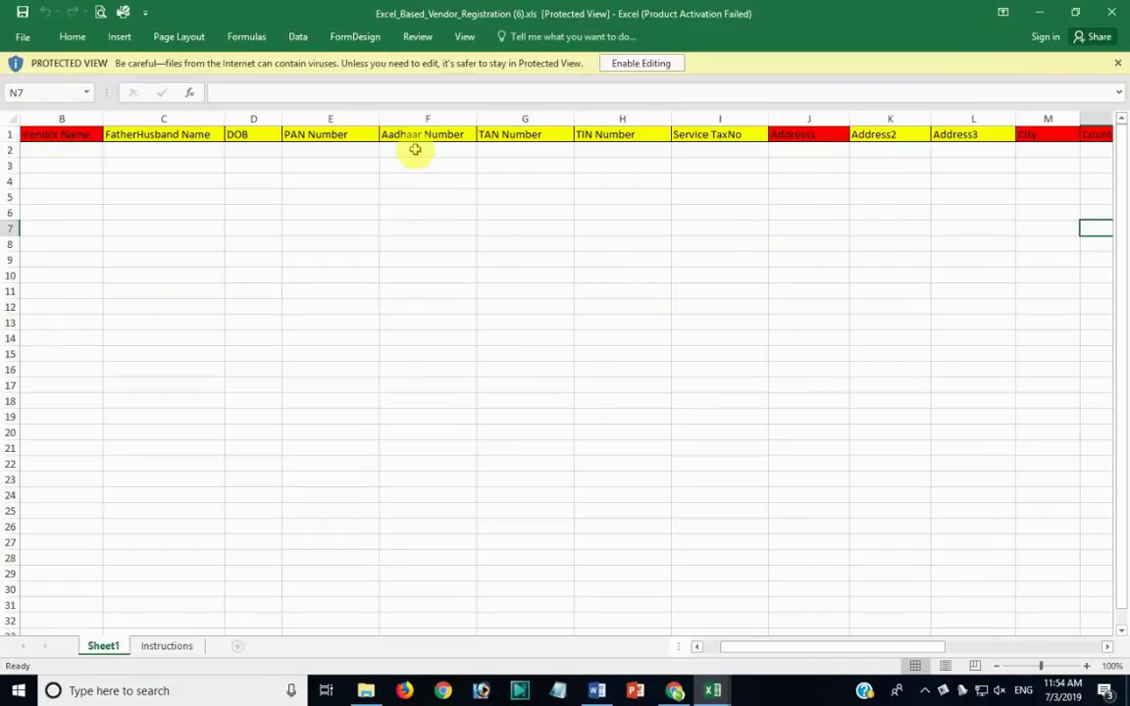
left_click_drag(754, 645, 828, 647)
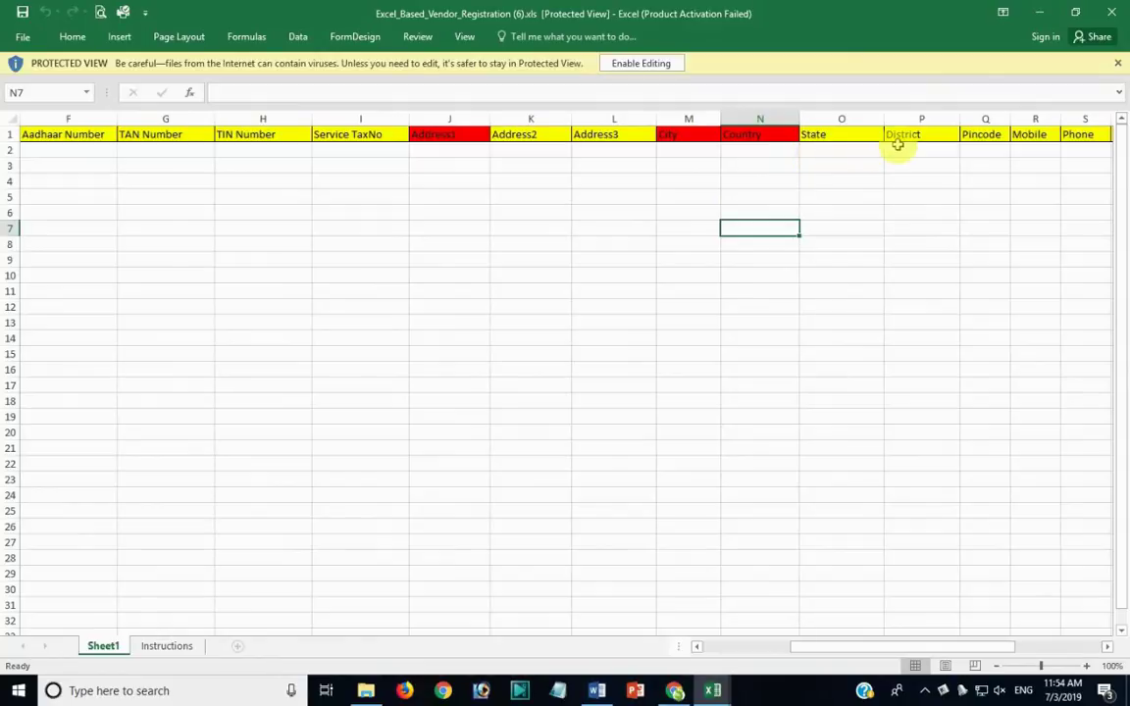
left_click(1107, 646)
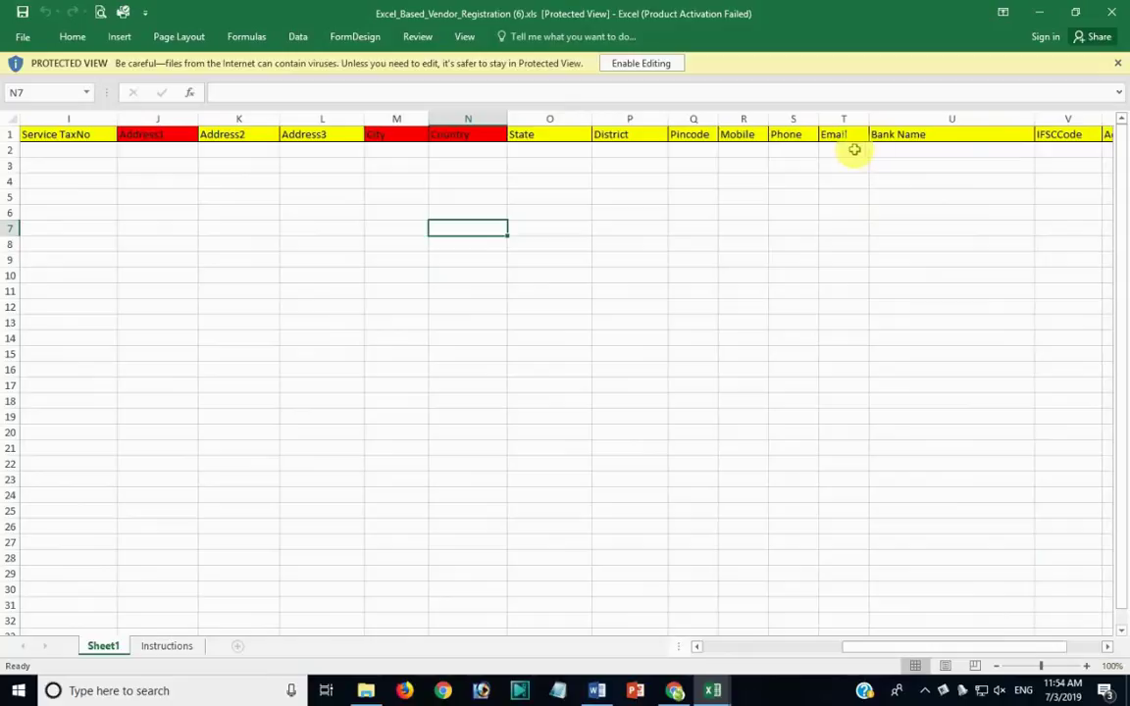
left_click(1107, 646)
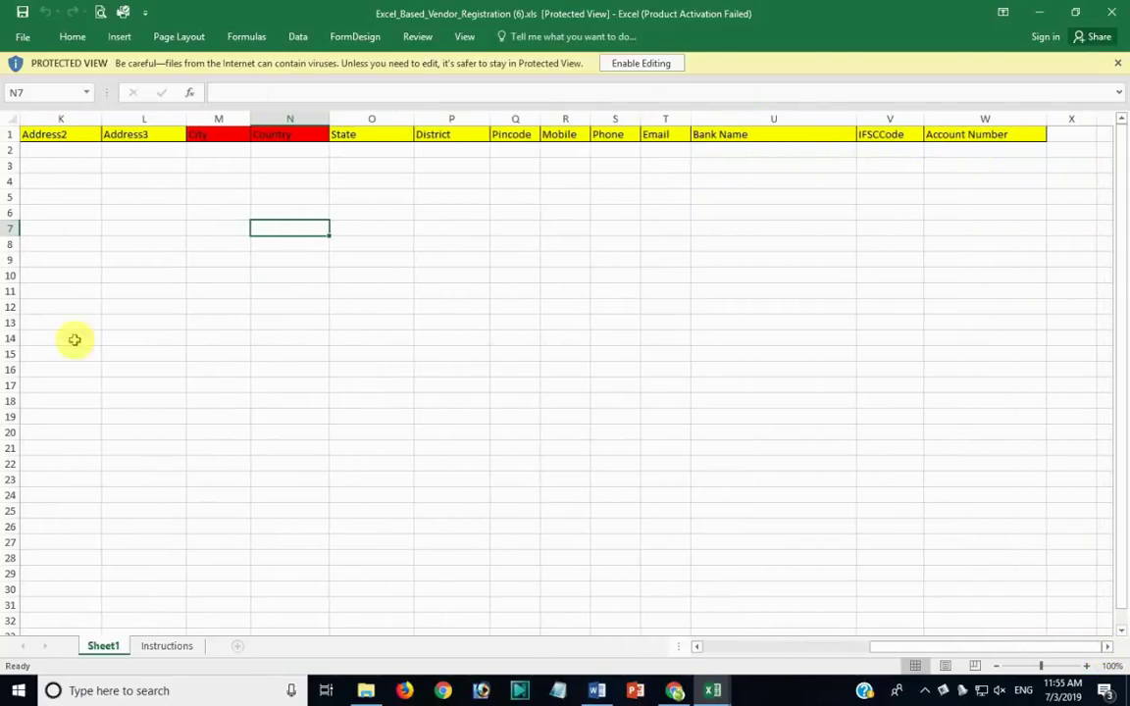
Compare the Thjp.xls vendor sheet's columns, such as State 'Tamil Nadu', against the template
left_click(713, 691)
left_click(741, 643)
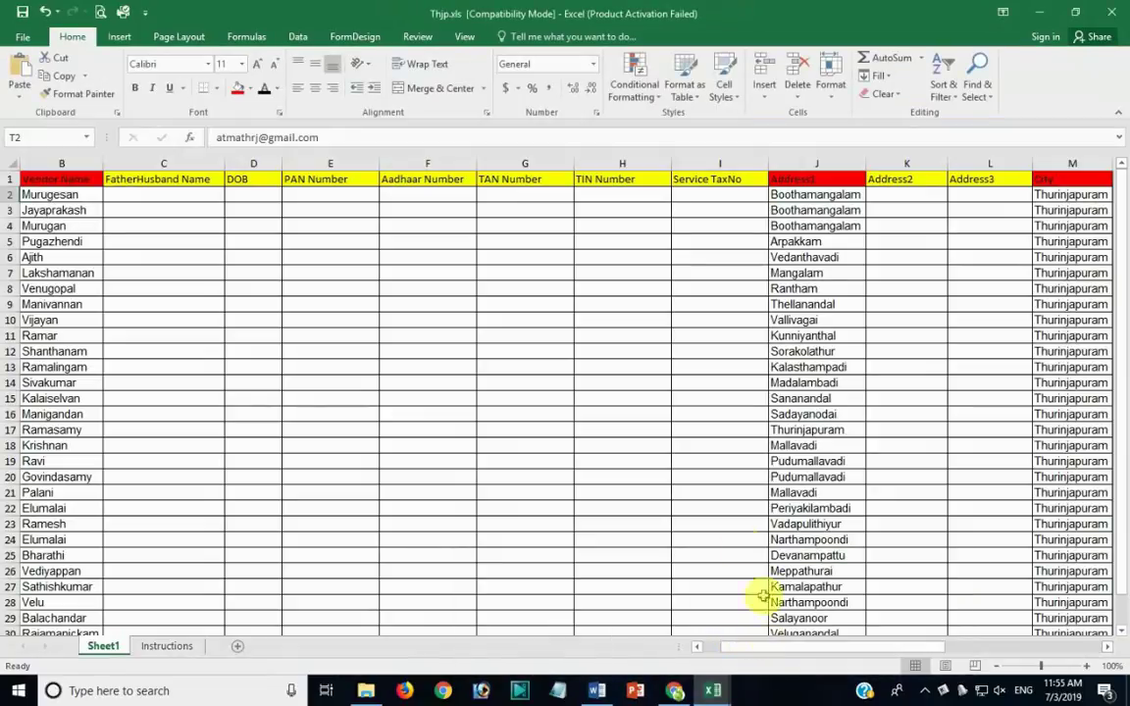
left_click_drag(904, 653, 972, 651)
left_click(865, 194)
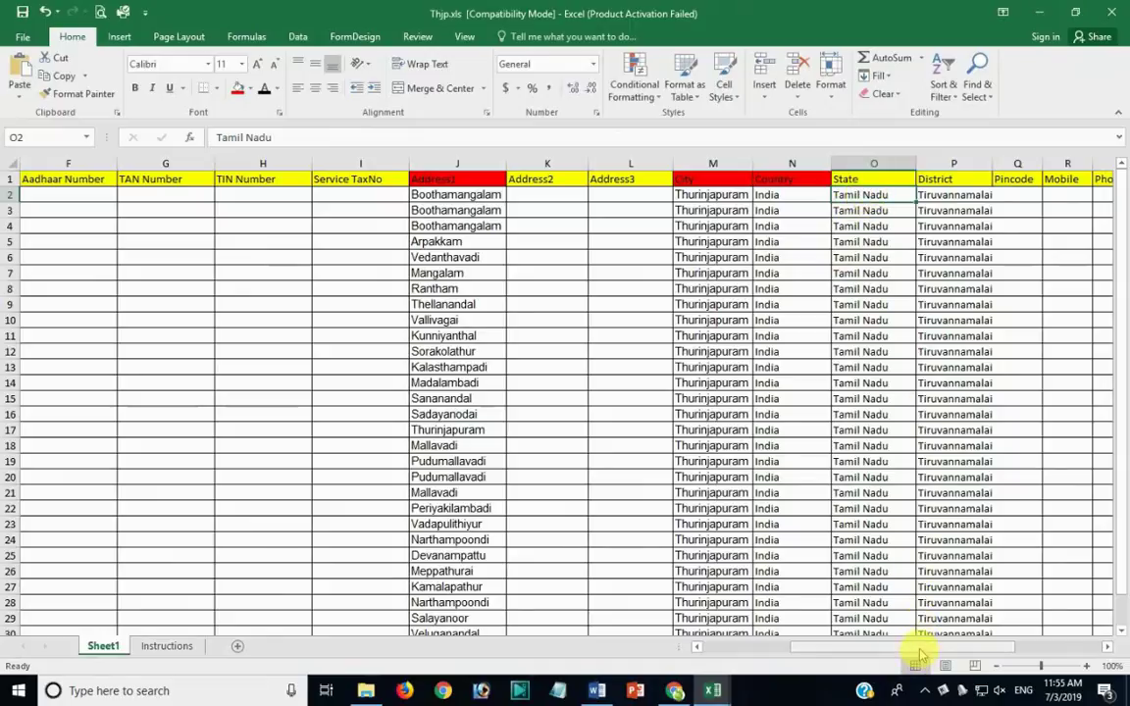
left_click_drag(920, 653, 1027, 655)
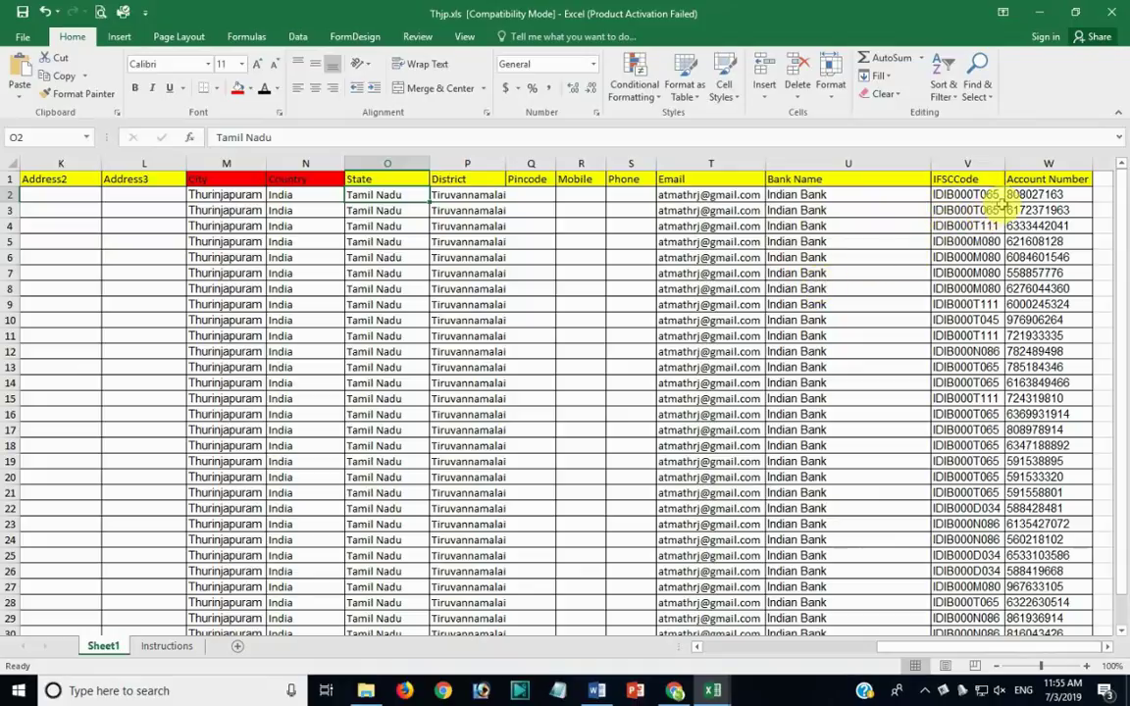
left_click_drag(908, 645, 757, 648)
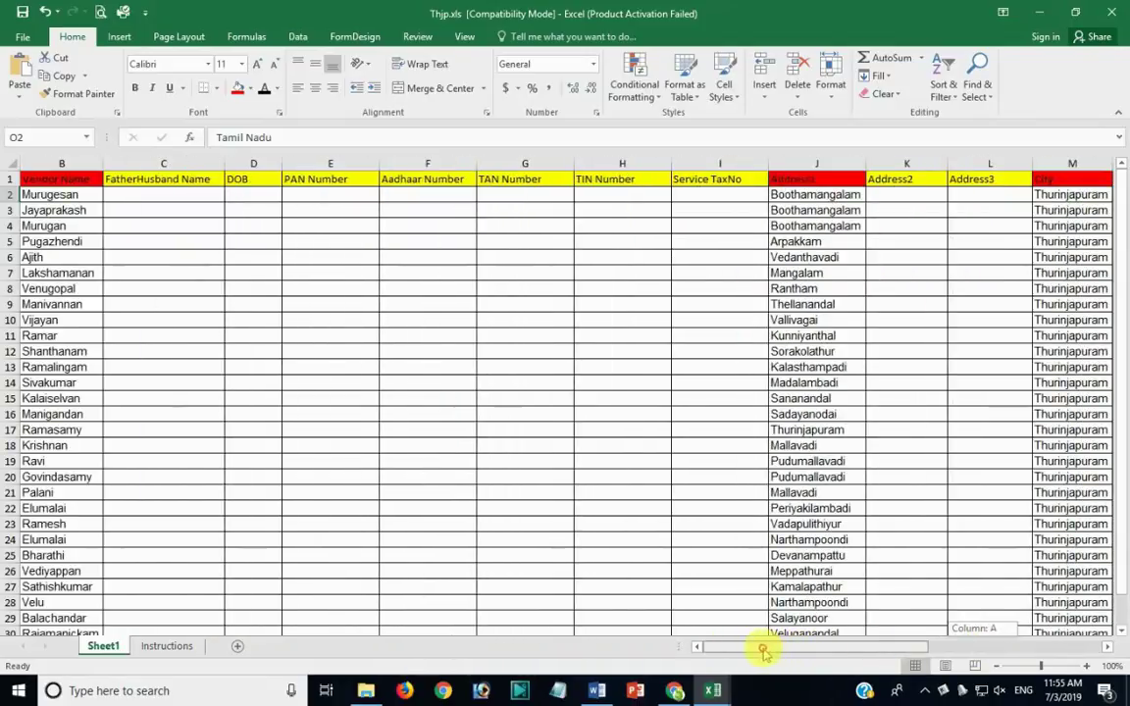
scroll(188, 290, "down", 2)
scroll(187, 291, "down", 4)
scroll(186, 287, "up", 4)
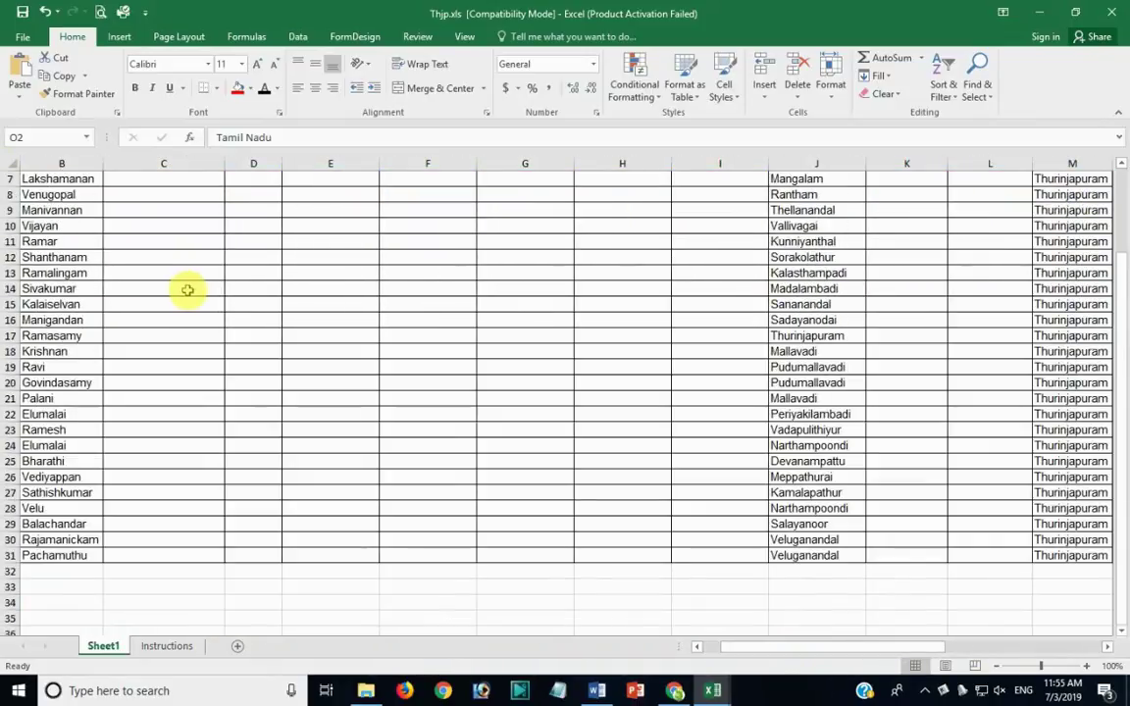
scroll(187, 287, "up", 2)
Start choosing an upload file, and close the JAM_0703_02.xls and Thjp.xls workbooks in Excel
left_click(676, 691)
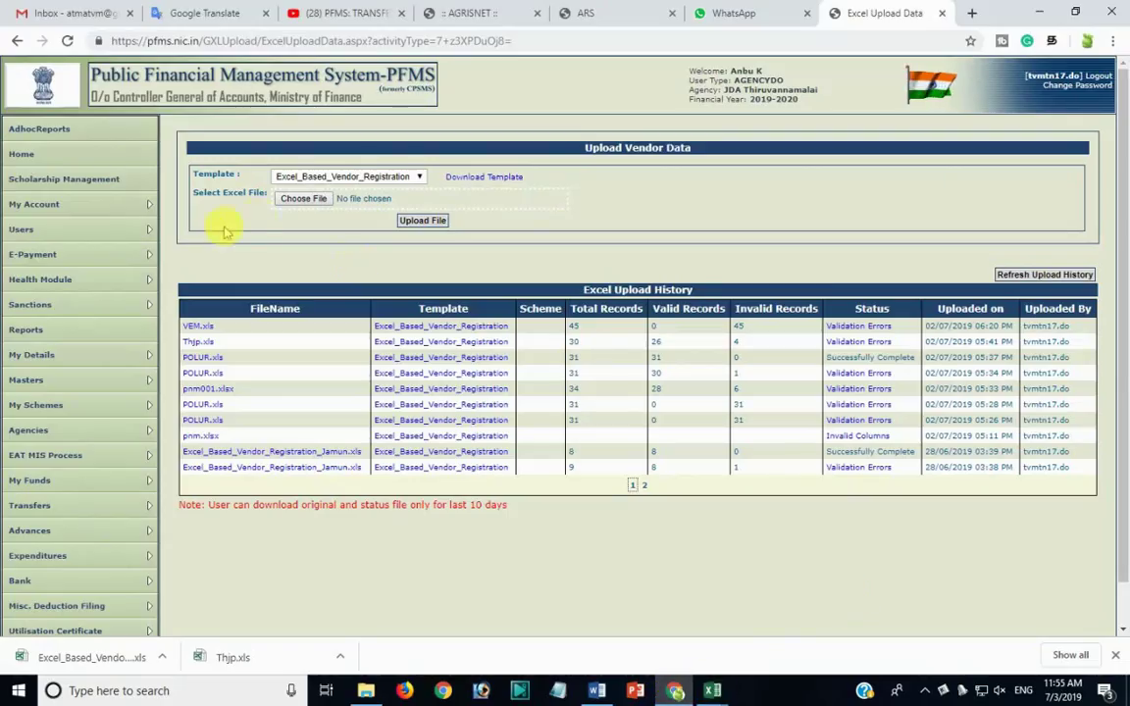
left_click(312, 199)
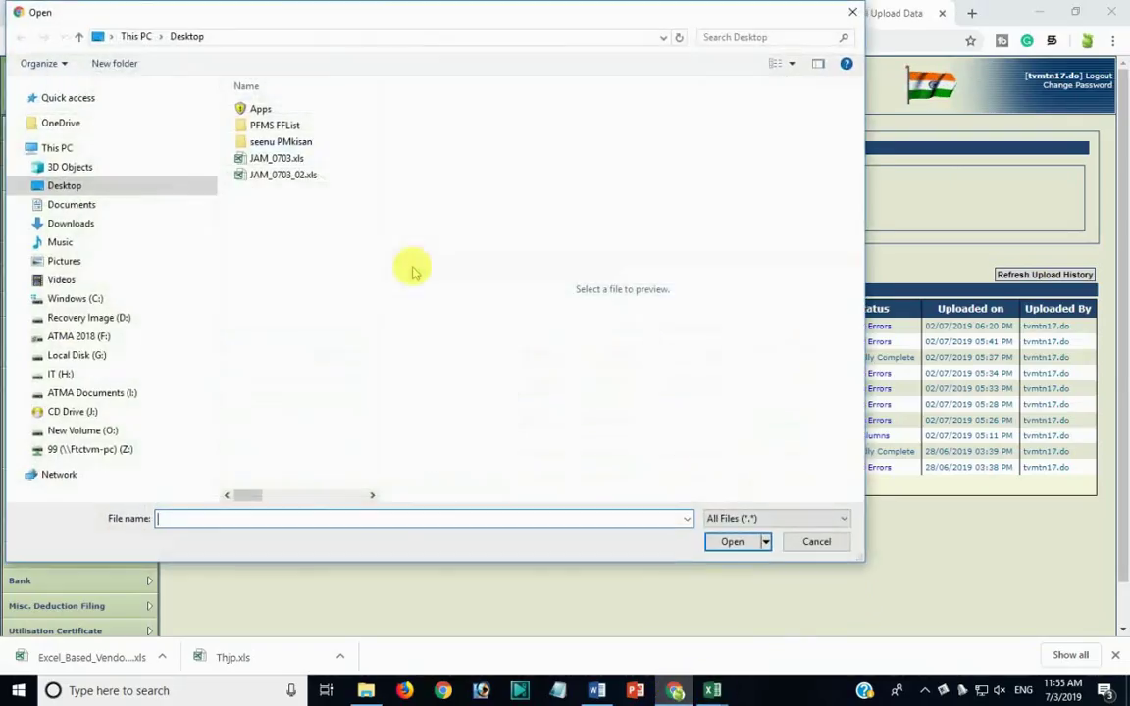
mouse_move(713, 690)
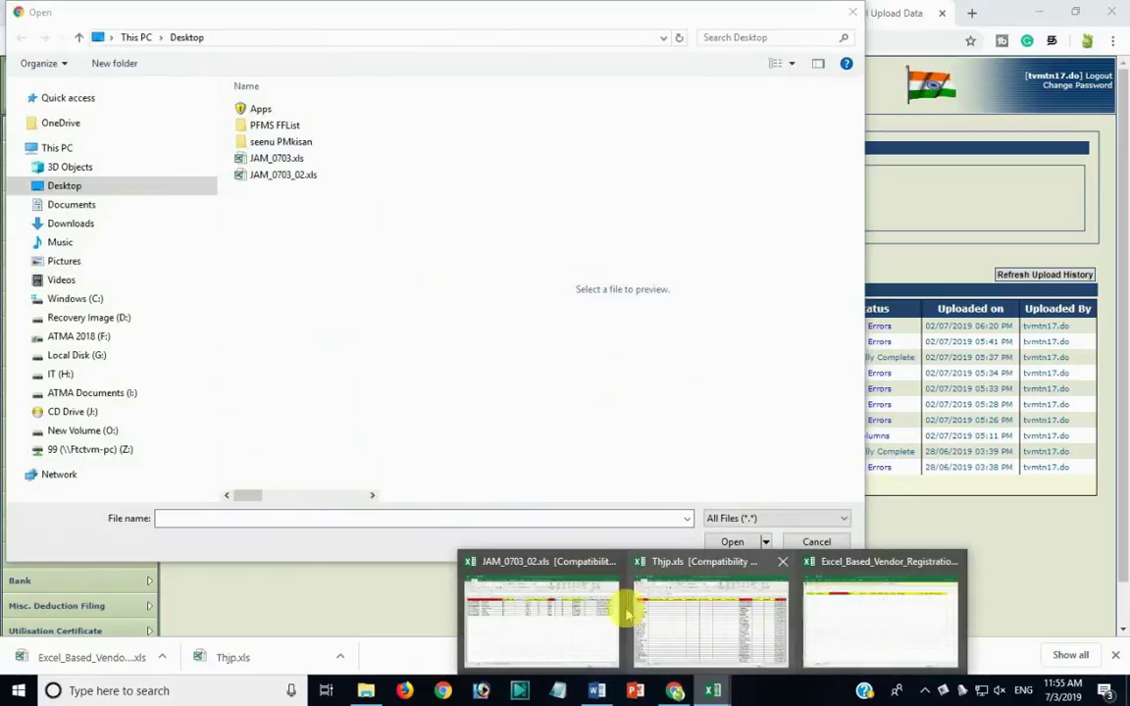
left_click(608, 562)
left_click(698, 562)
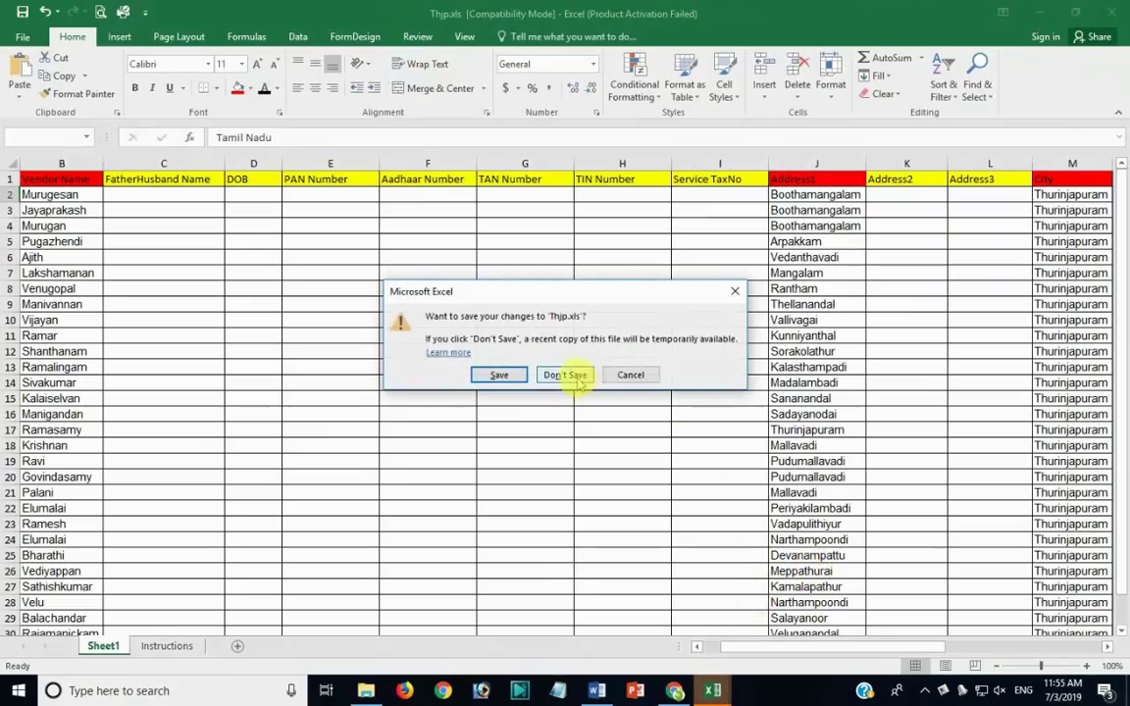
left_click(567, 375)
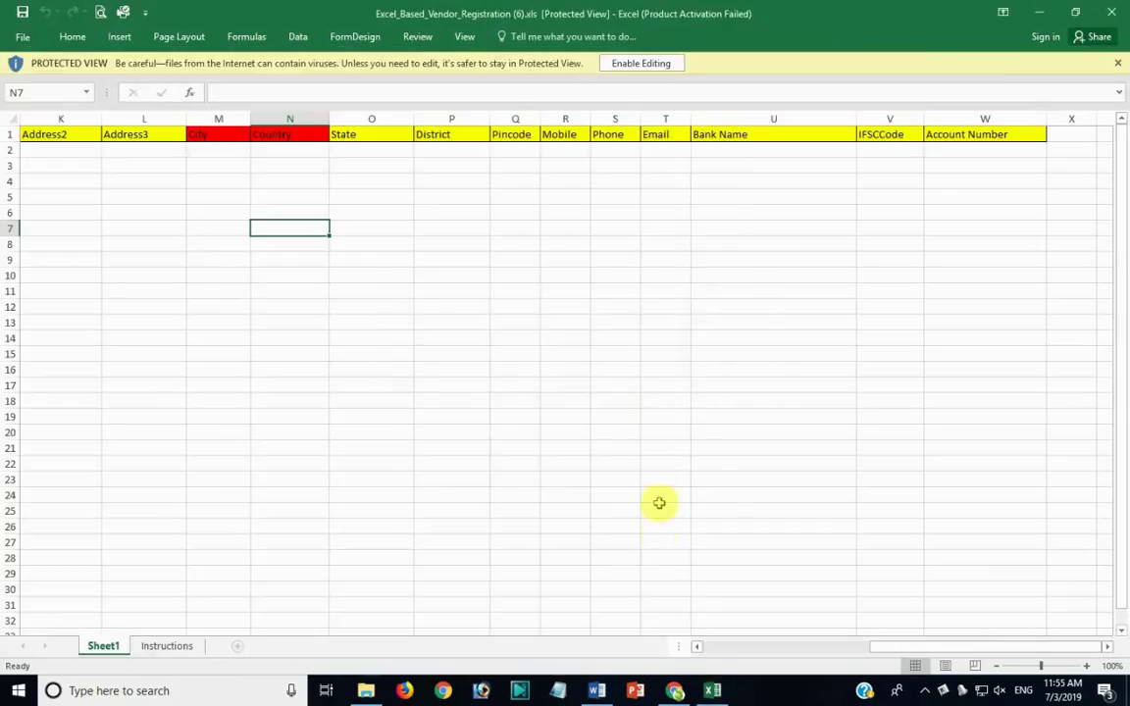
left_click(710, 693)
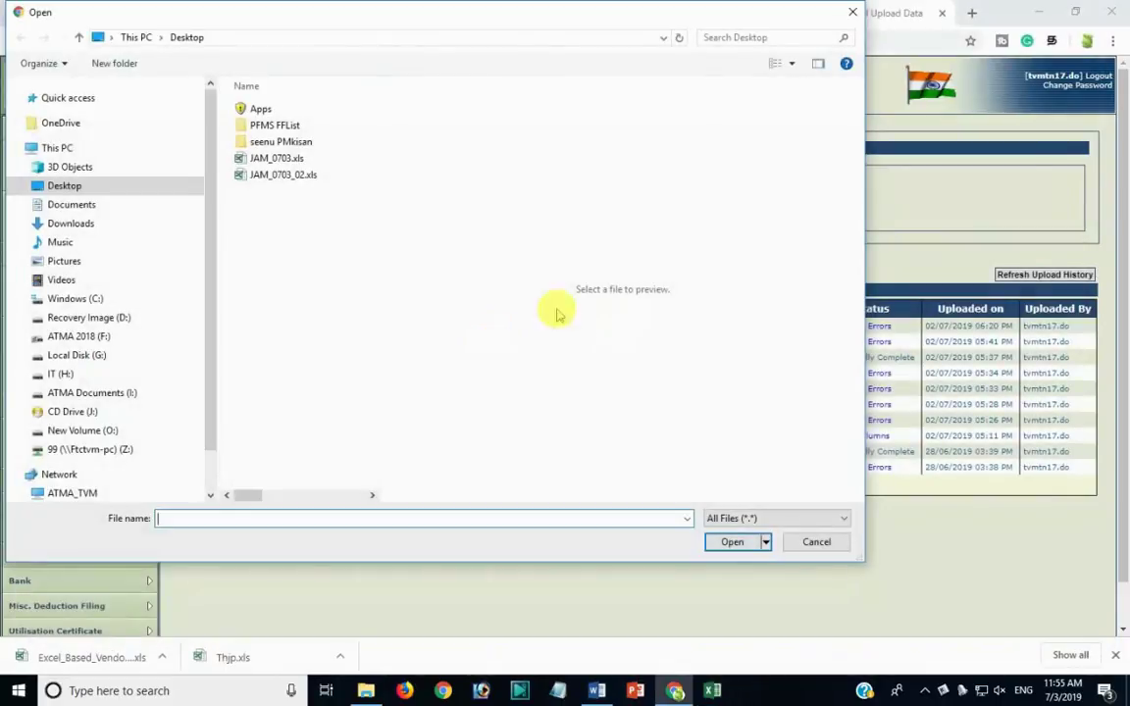
In PFMS FFList, rename Thjp.xls to Thjp_02.xls and upload it to PFMS
double_click(279, 124)
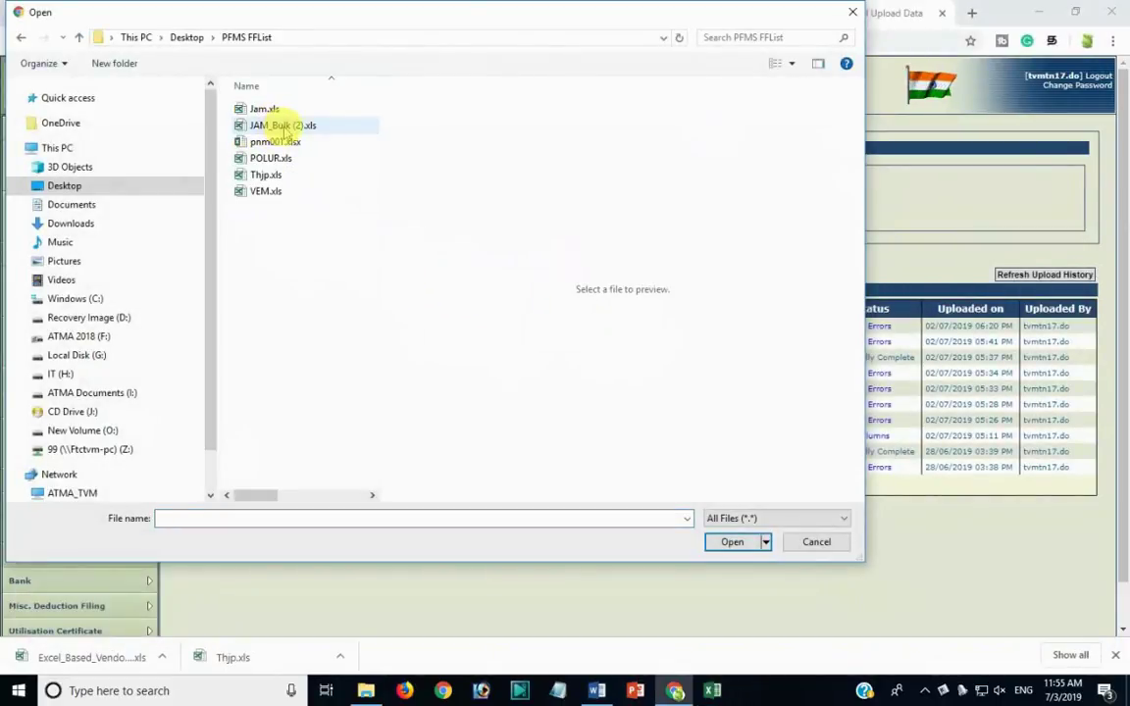
left_click(282, 175)
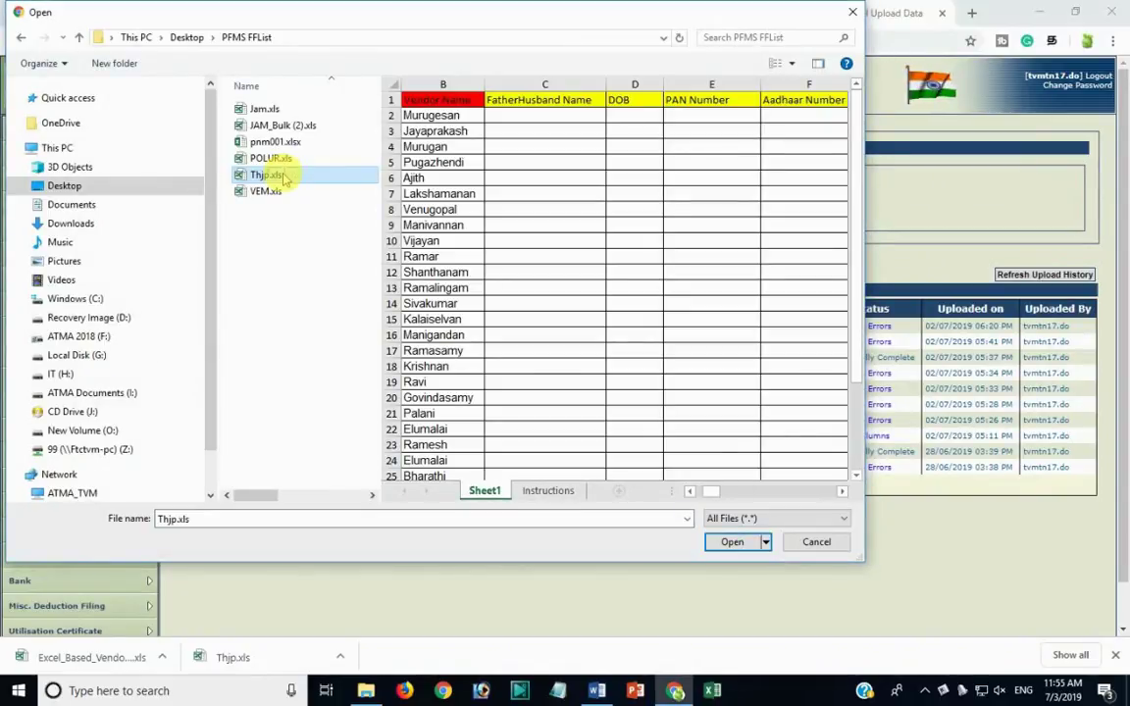
left_click(283, 176)
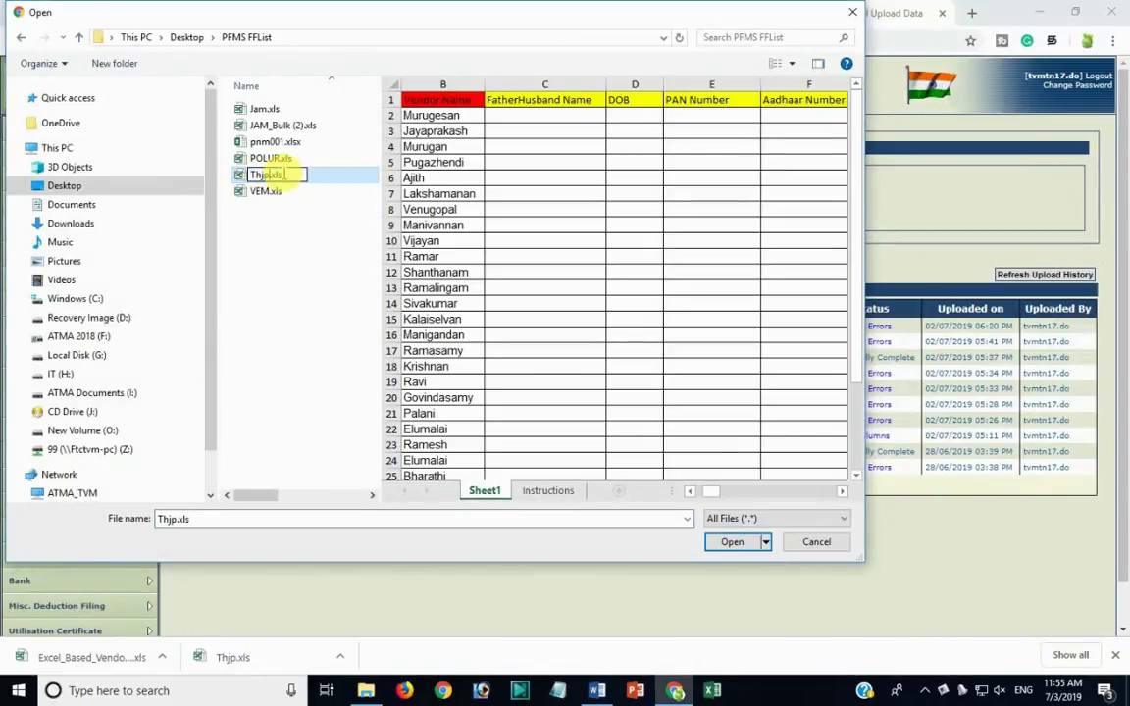
type("_02")
key("Return")
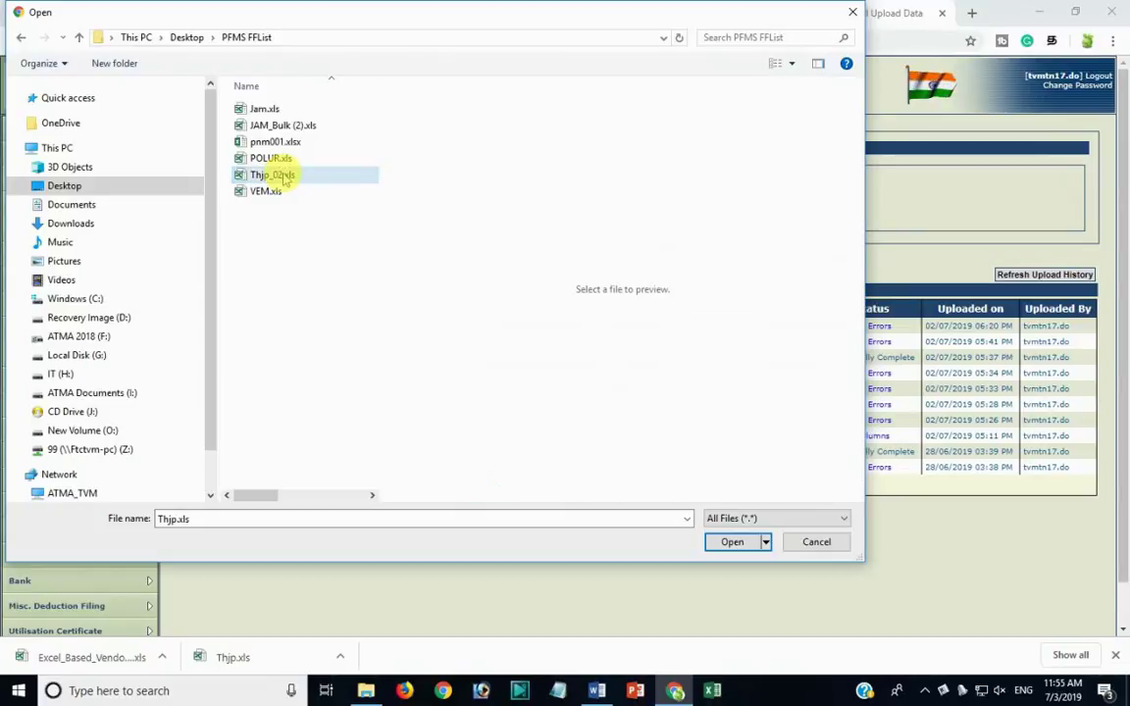
left_click(284, 178)
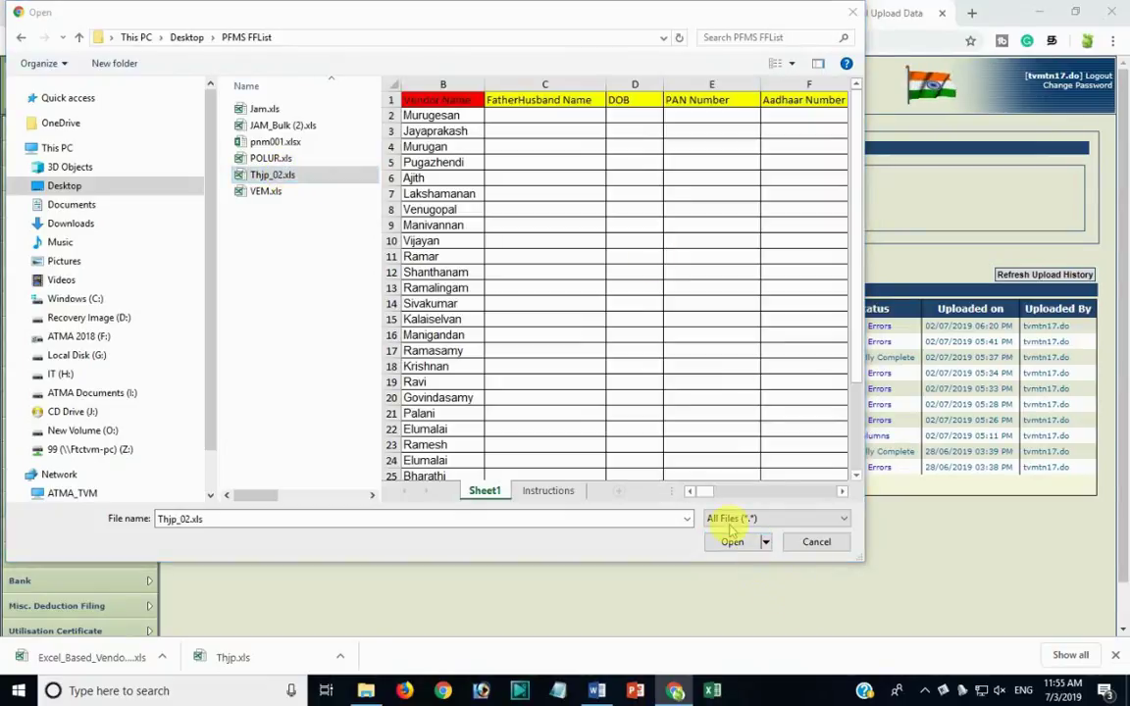
left_click(732, 539)
left_click(441, 222)
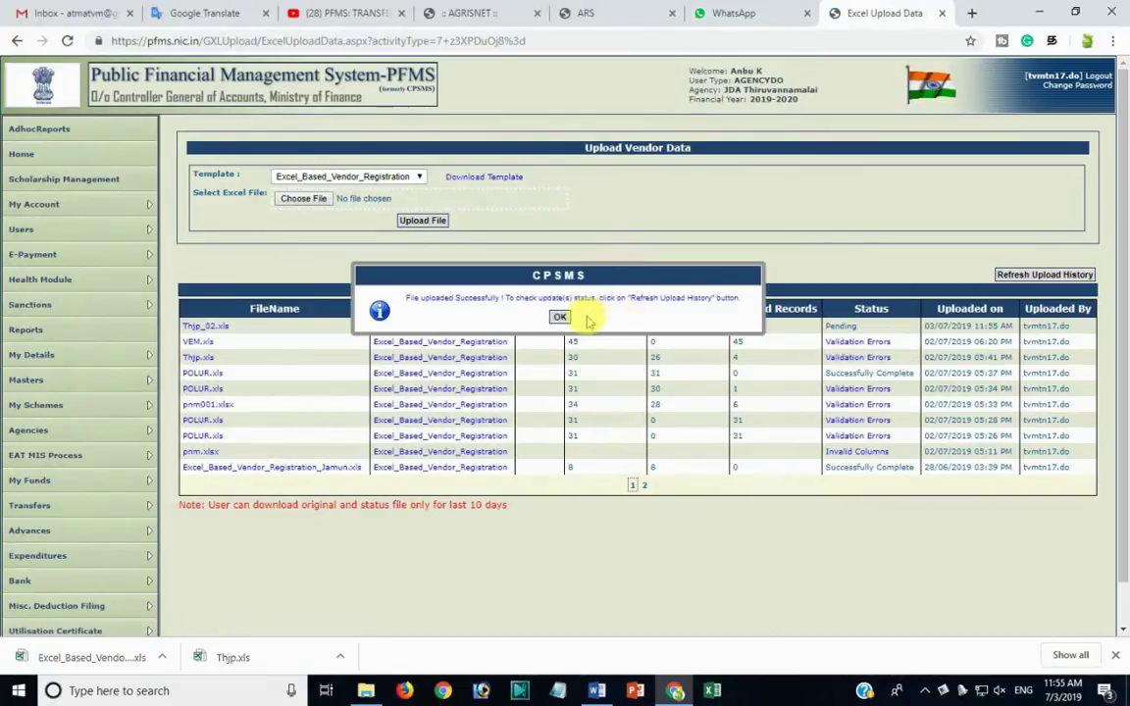
Acknowledge the upload alert, refresh the history, and open the Validation Errors details for Thjp_02.xls
left_click(562, 314)
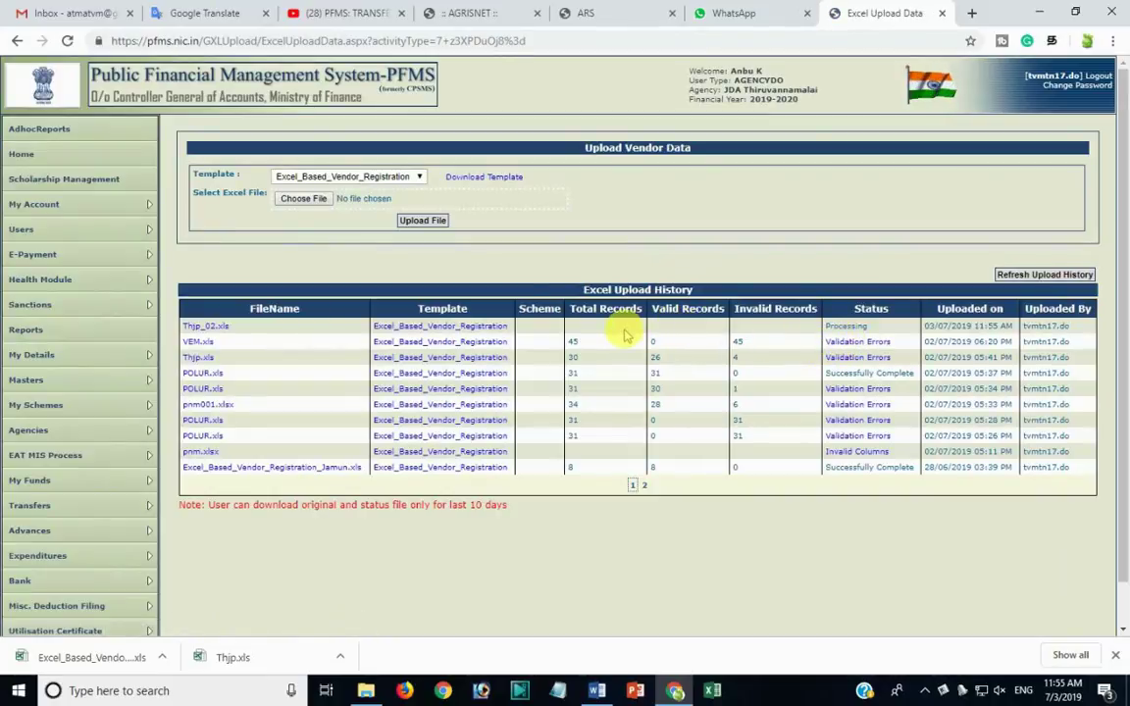
left_click(1010, 275)
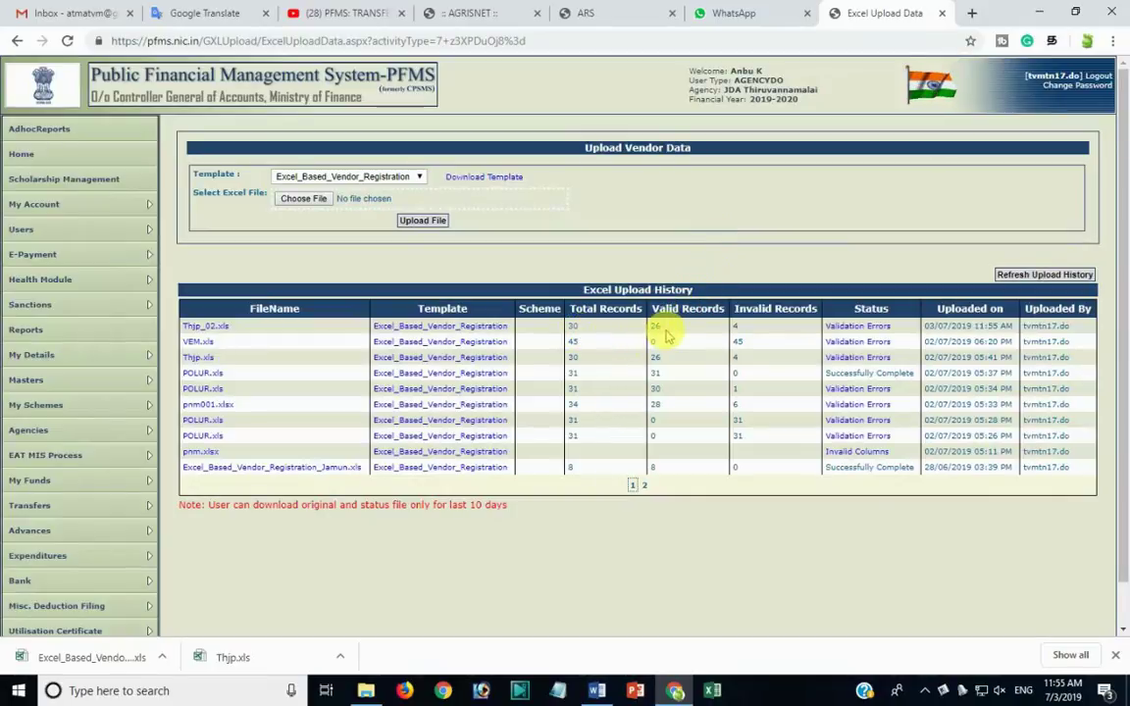
left_click(833, 330)
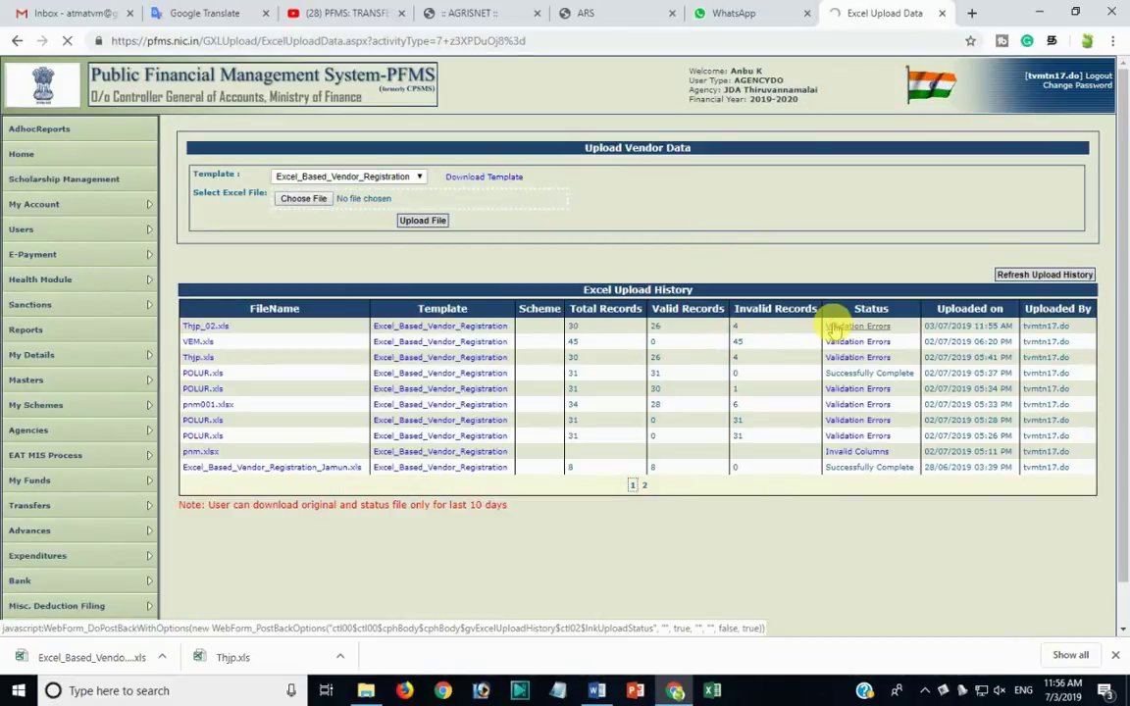
Open Thjp_02_Status.xls, inspect row 15's 'Account Number Already exists' error, and enable editing
left_click(99, 657)
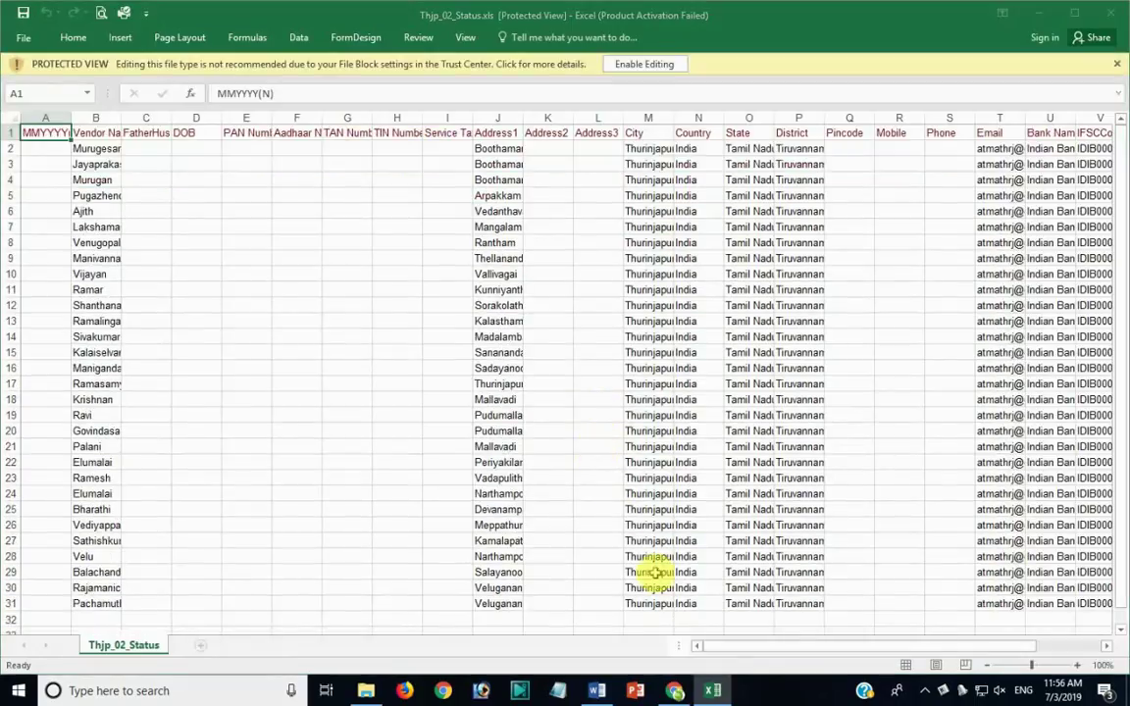
left_click(719, 495)
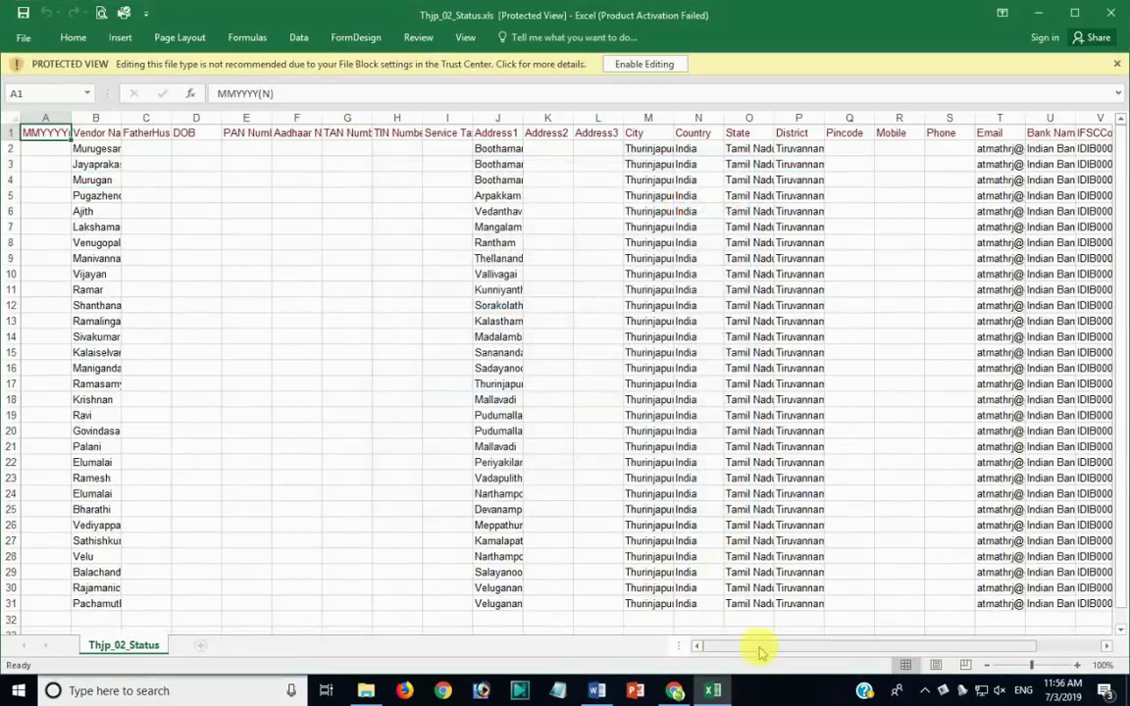
left_click_drag(761, 649, 1004, 651)
left_click_drag(1001, 352, 1001, 510)
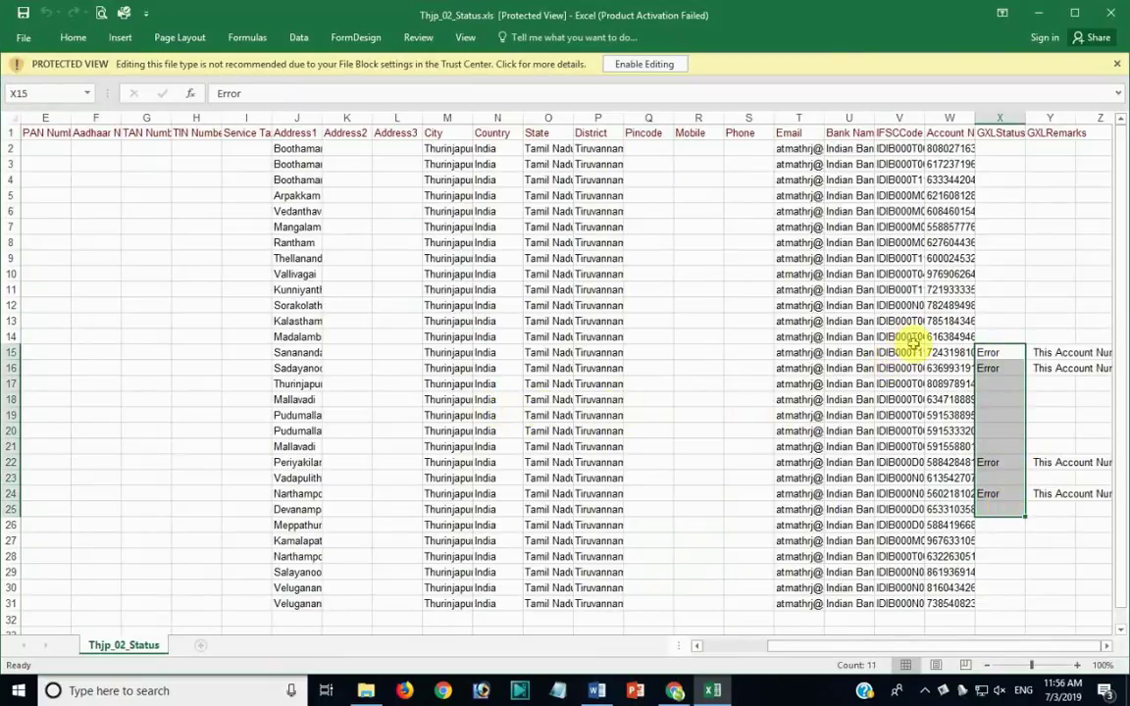
left_click(931, 352)
left_click(1052, 354)
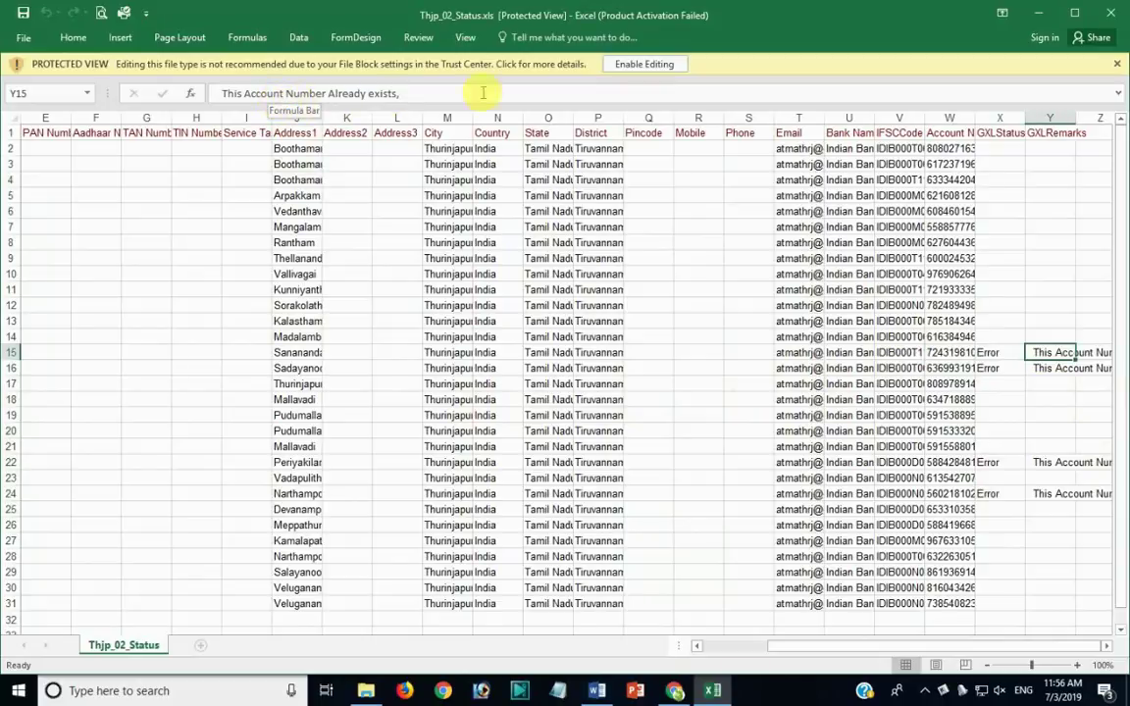
left_click(931, 352)
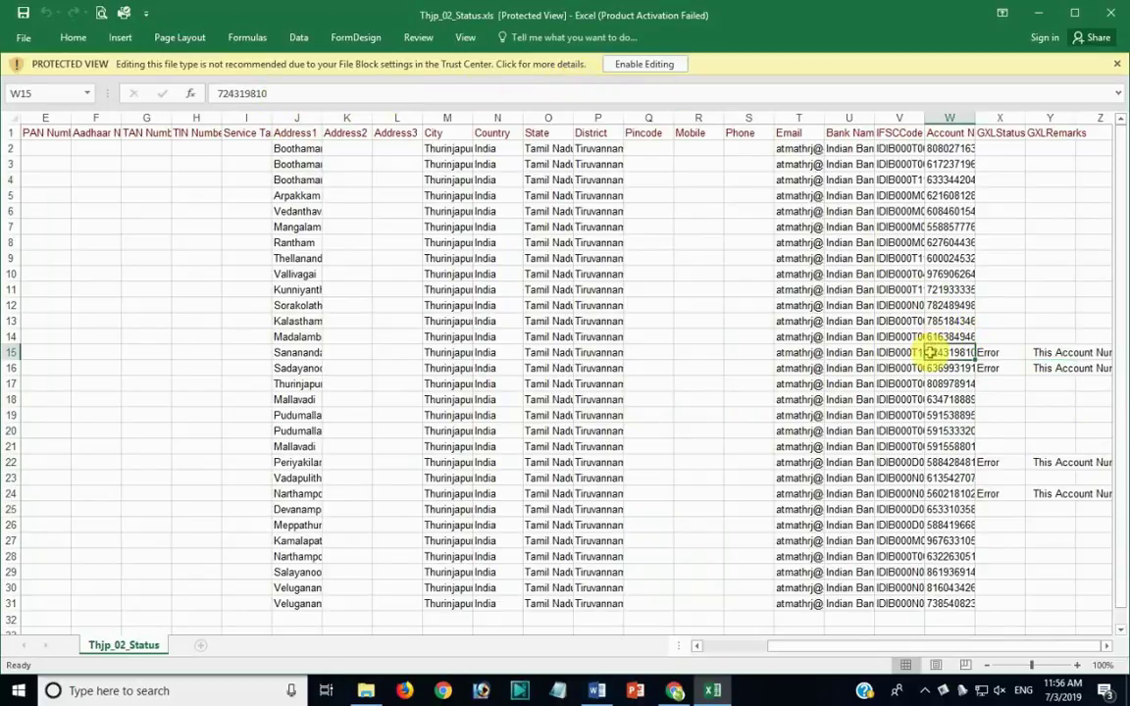
left_click(10, 352)
left_click(618, 63)
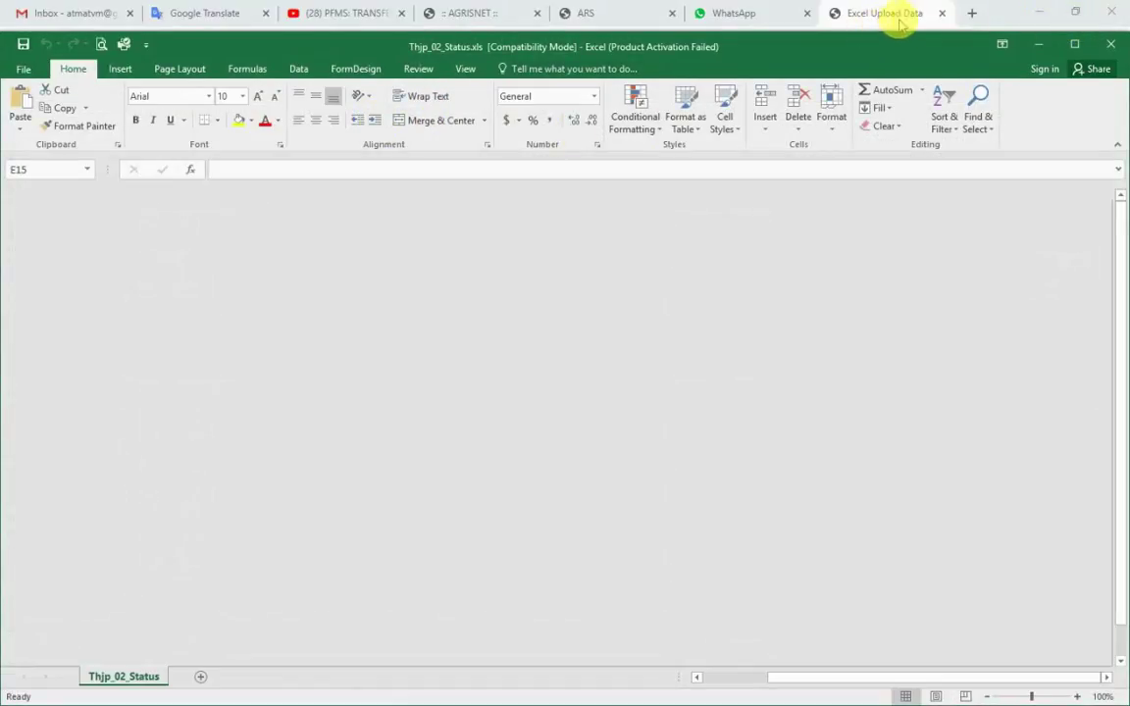
Reopen Thjp_02_Status.xls, review row 15's Error, and widen column B to show vendor names
left_click(1038, 43)
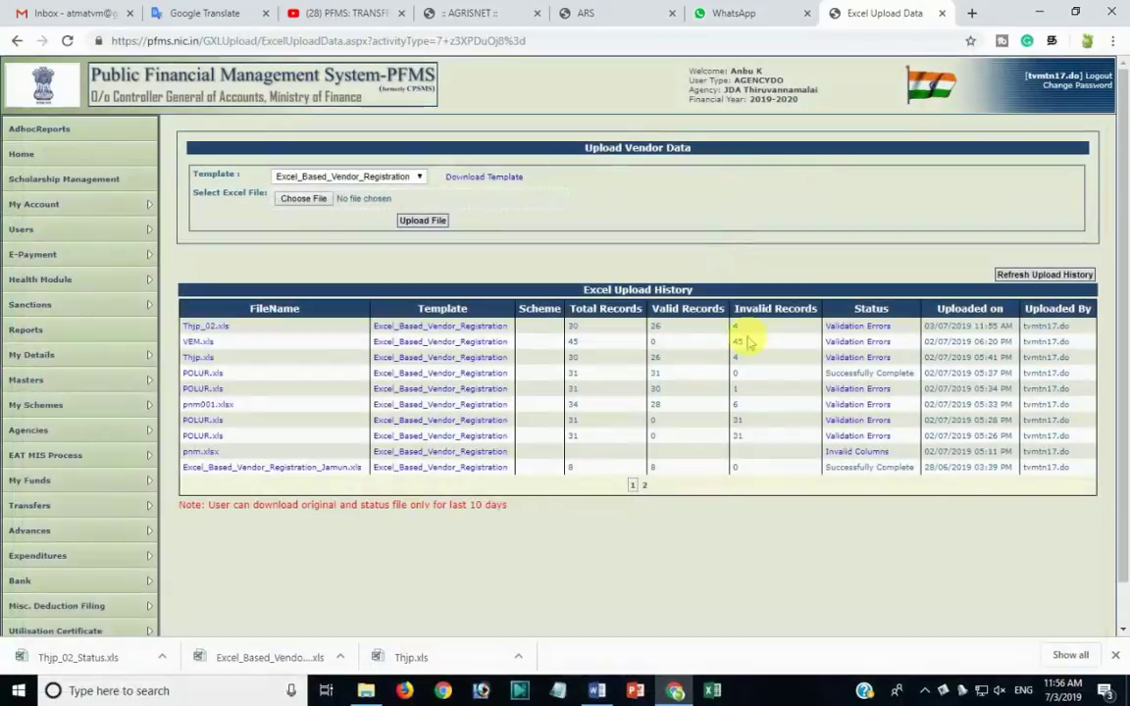
left_click(88, 656)
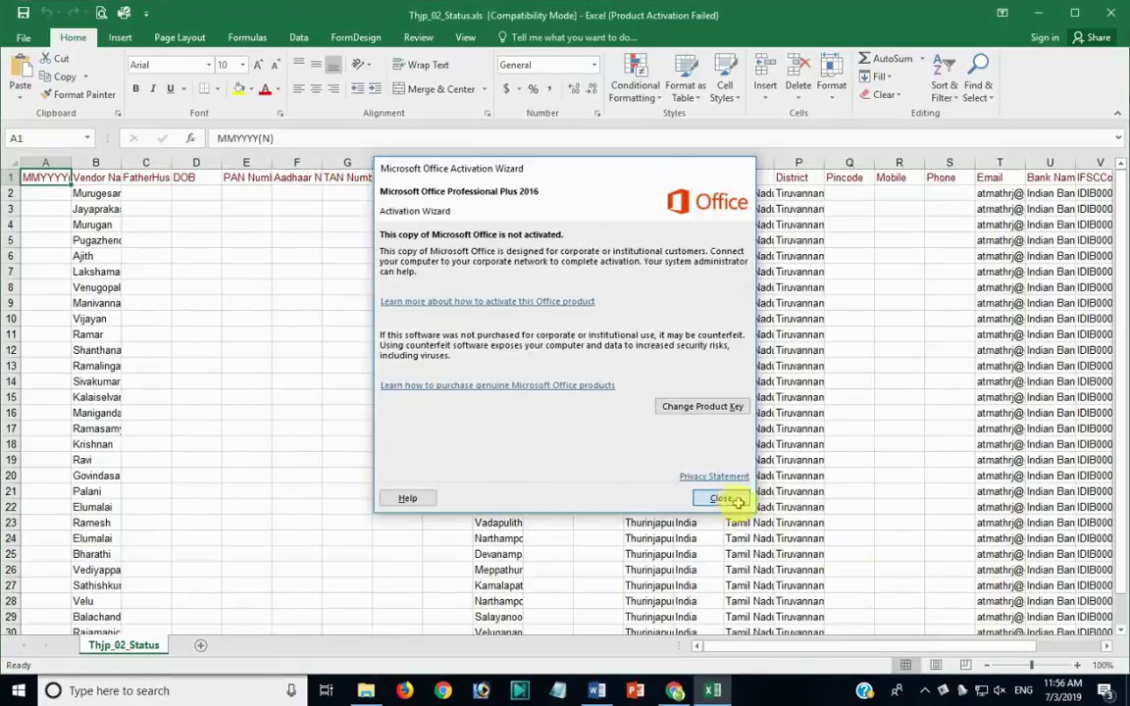
left_click(726, 497)
left_click_drag(146, 162, 600, 164)
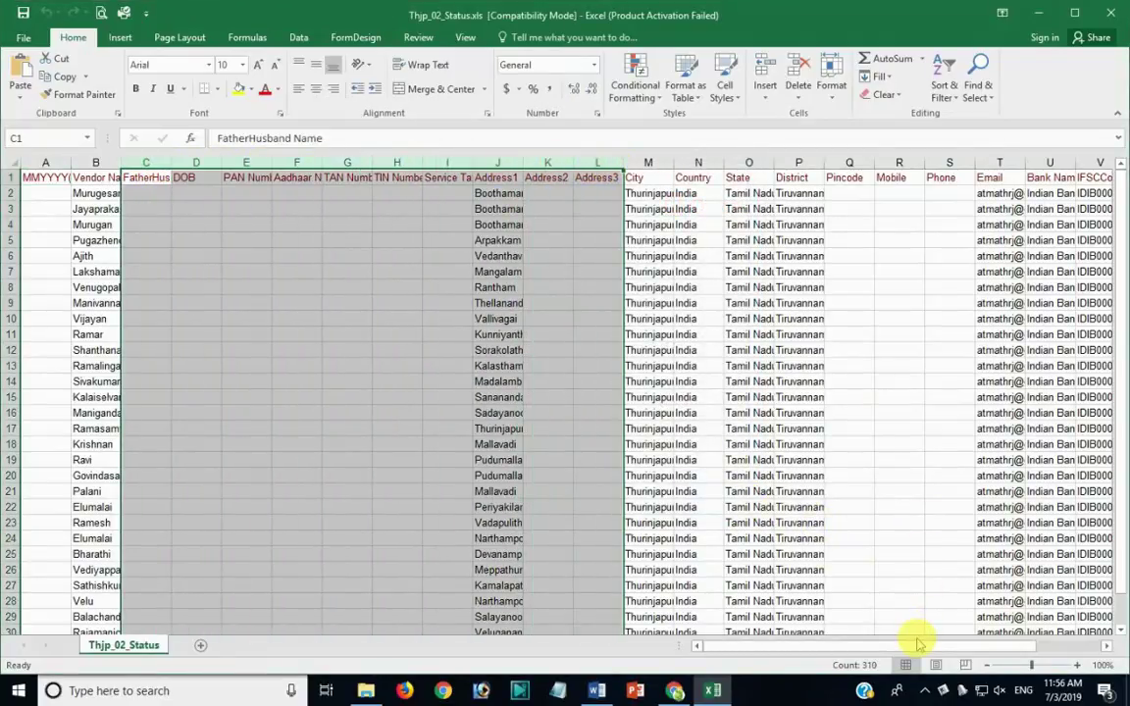
left_click_drag(1009, 646, 1073, 645)
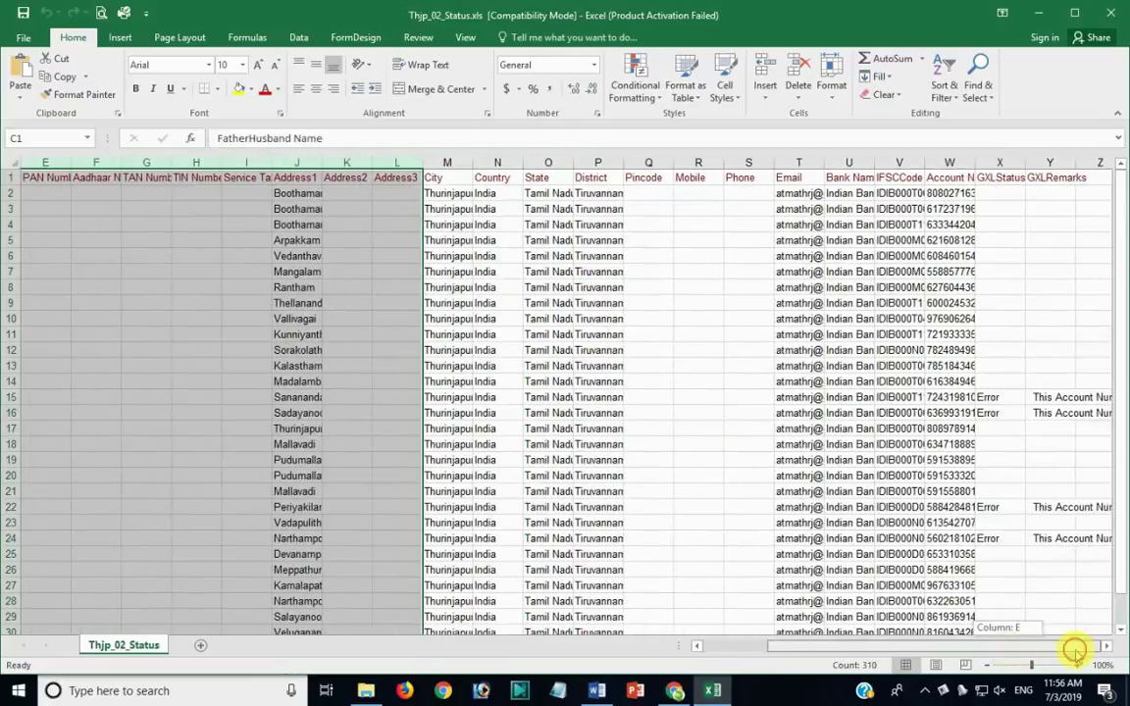
left_click(995, 397)
left_click_drag(995, 396, 5, 397)
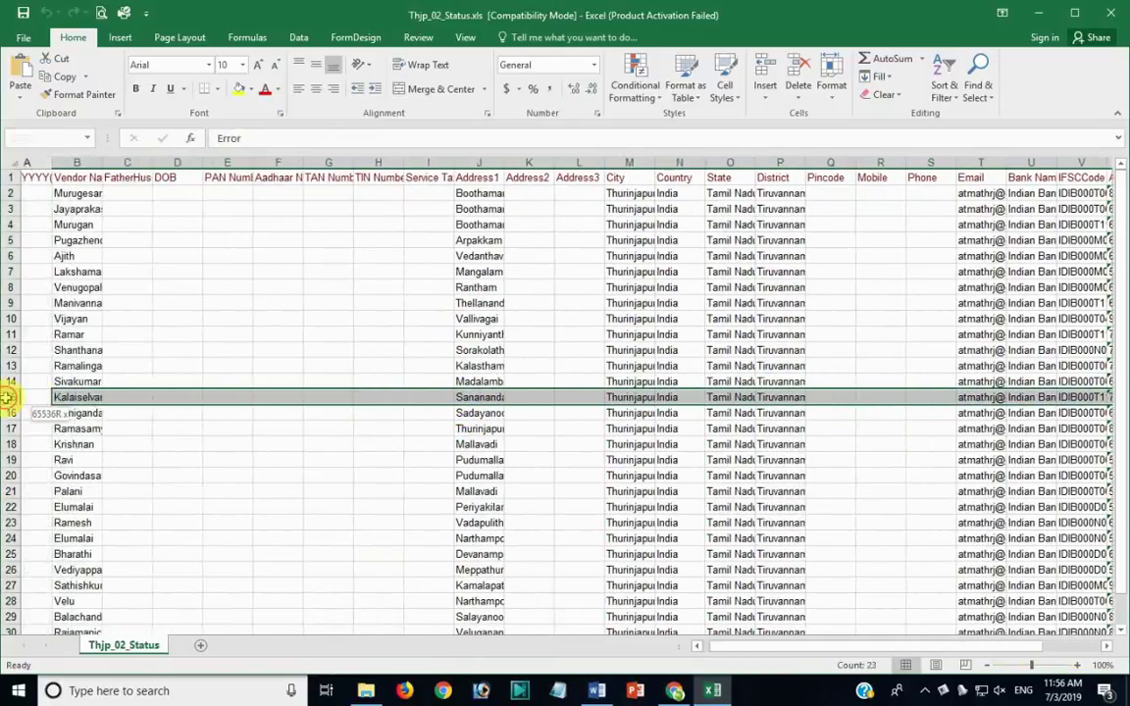
left_click_drag(120, 162, 171, 162)
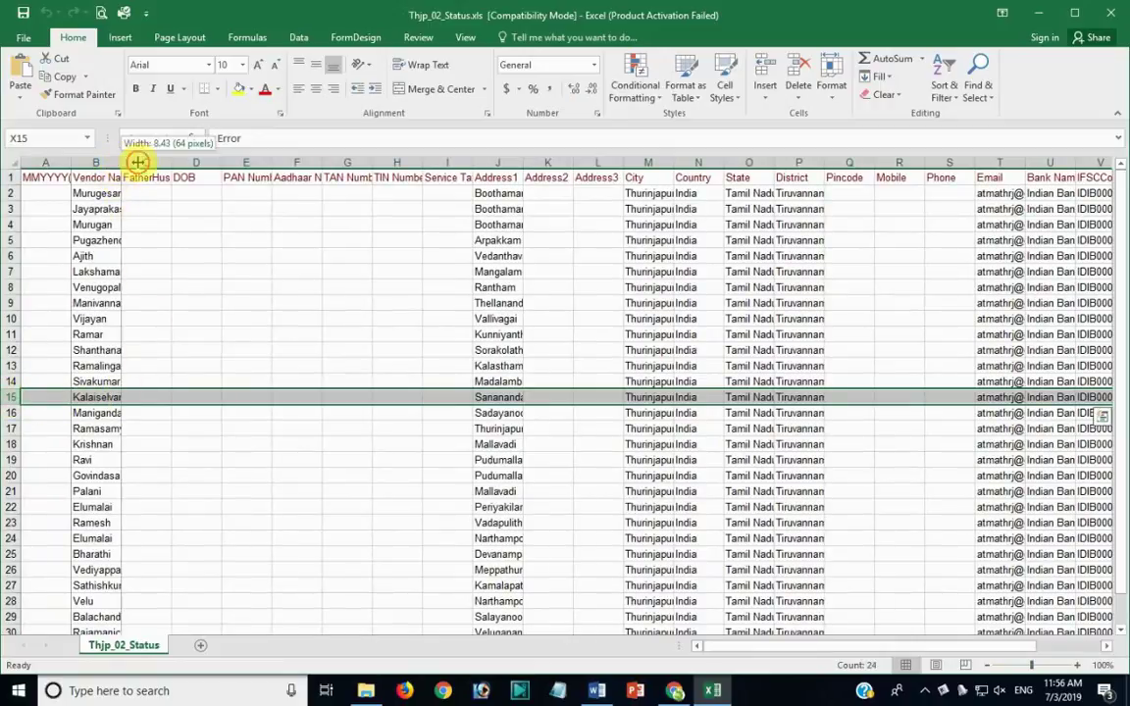
left_click(129, 399)
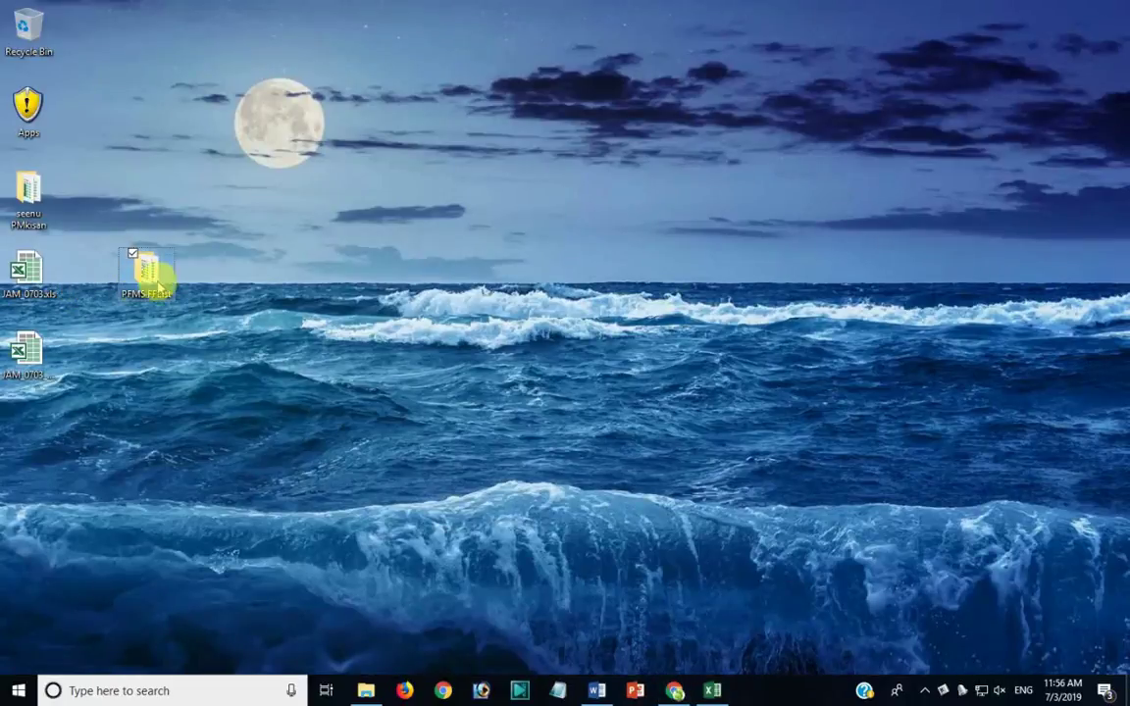
Open Thjp_02.xls from the PFMS FFList folder
double_click(157, 275)
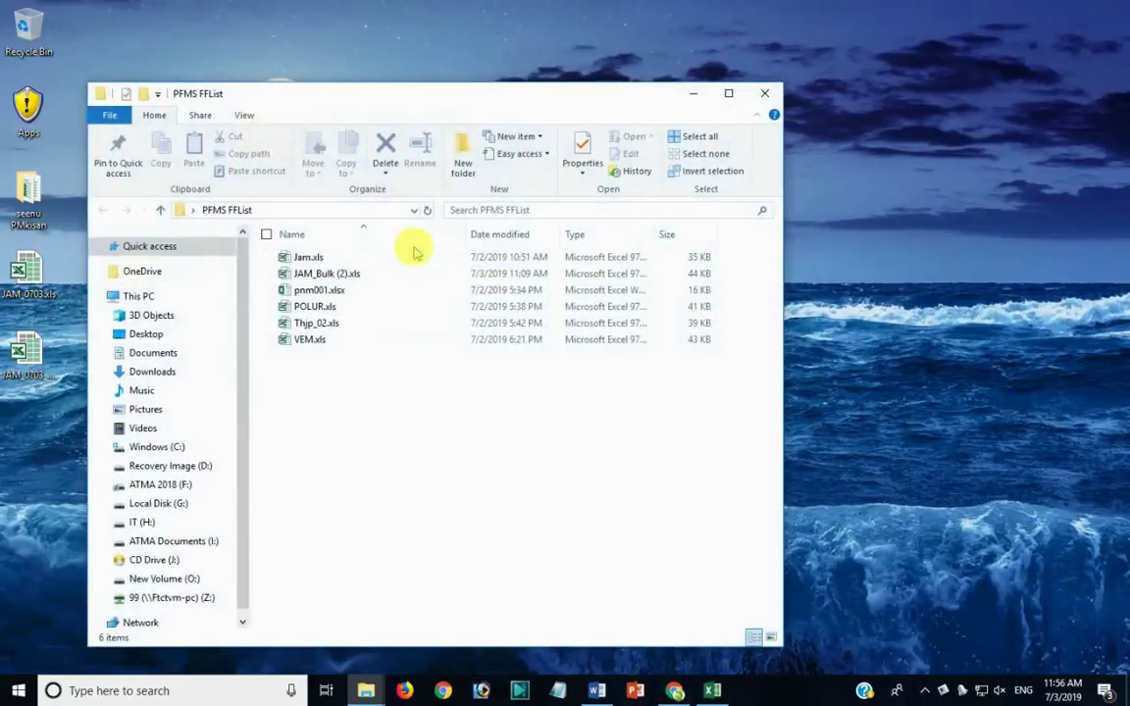
left_click(324, 324)
double_click(327, 325)
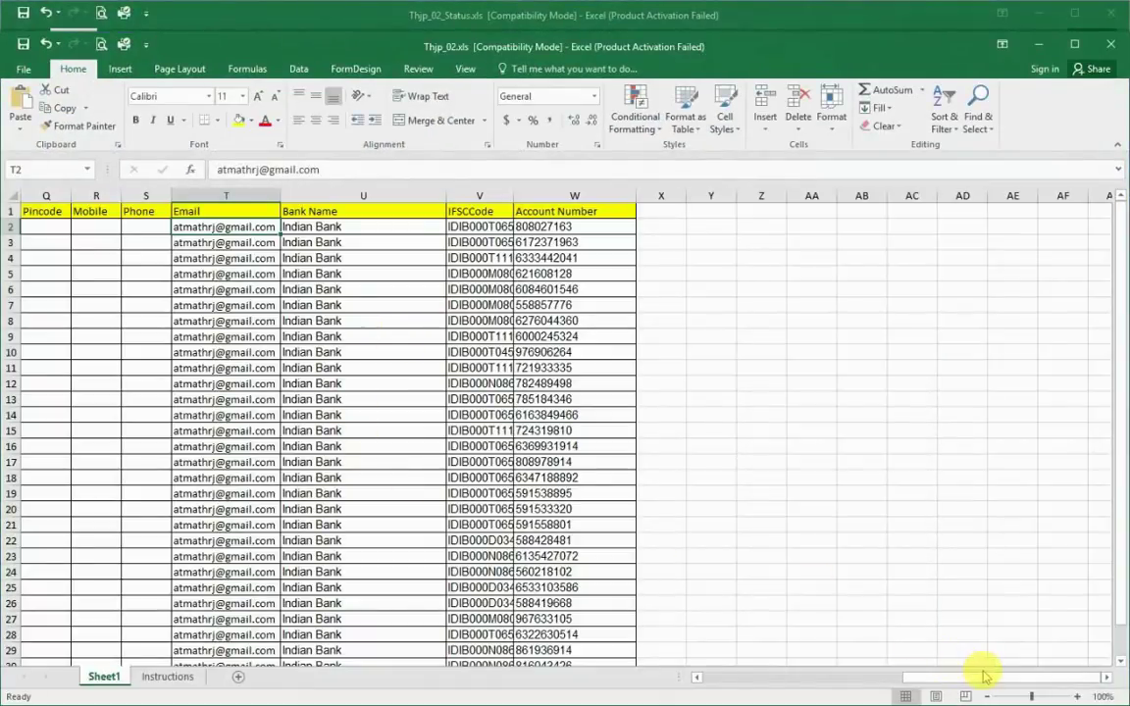
Delete vendor row 15, the first duplicate-account entry, from Thjp_02.xls
left_click_drag(984, 682, 803, 682)
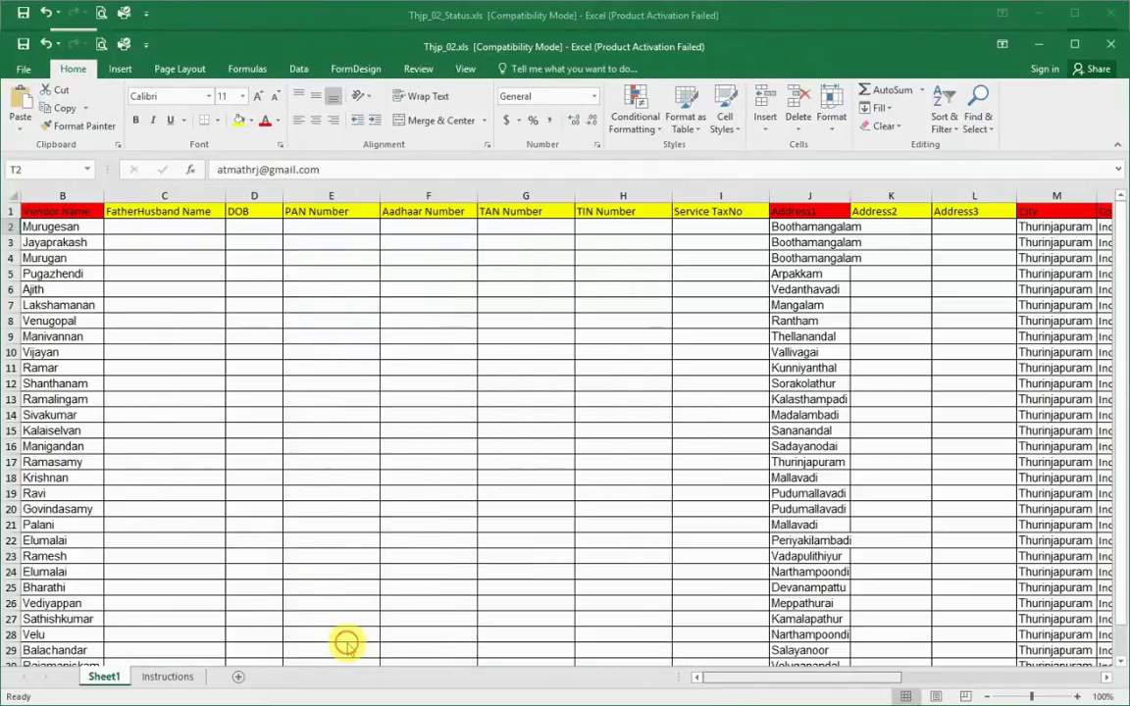
left_click(78, 431)
right_click(13, 431)
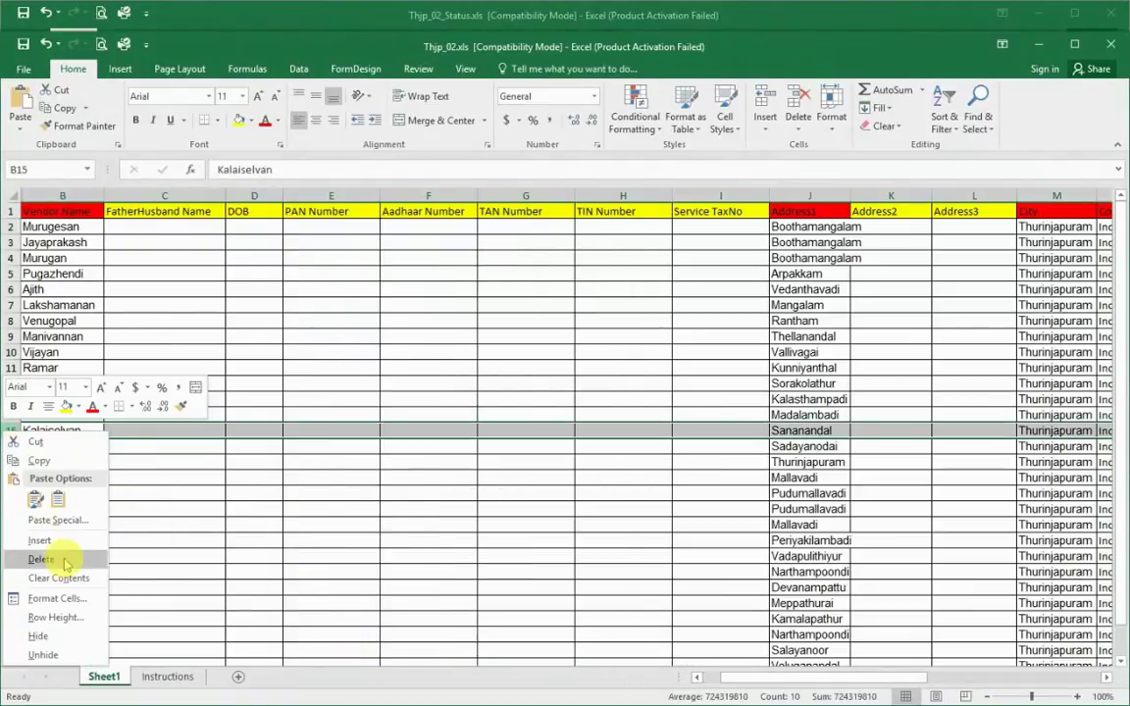
left_click(29, 560)
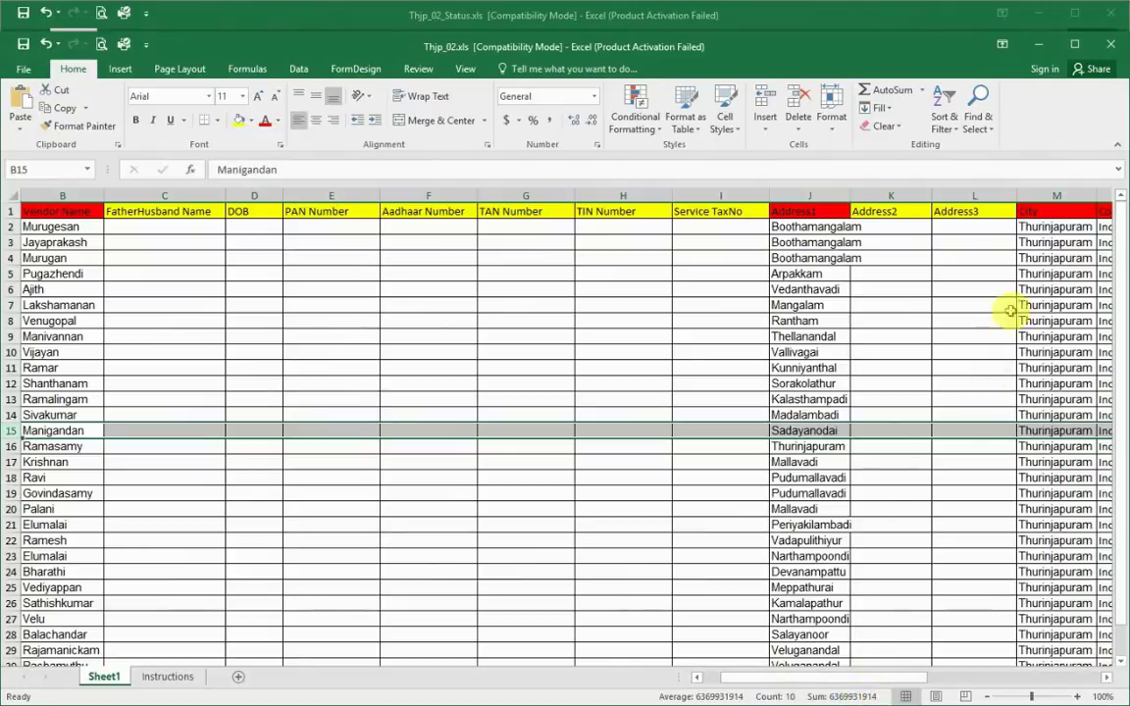
left_click(1075, 44)
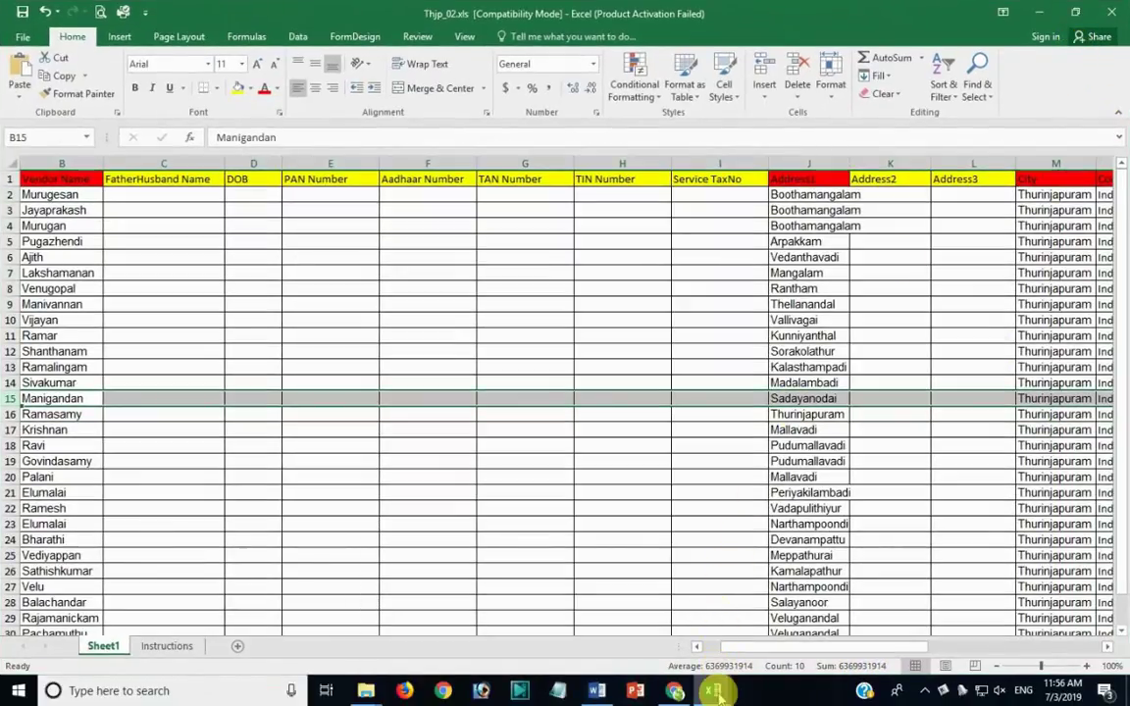
Confirm status row 16's Error and delete that second duplicate-account vendor row in Thjp_02.xls
left_click(659, 636)
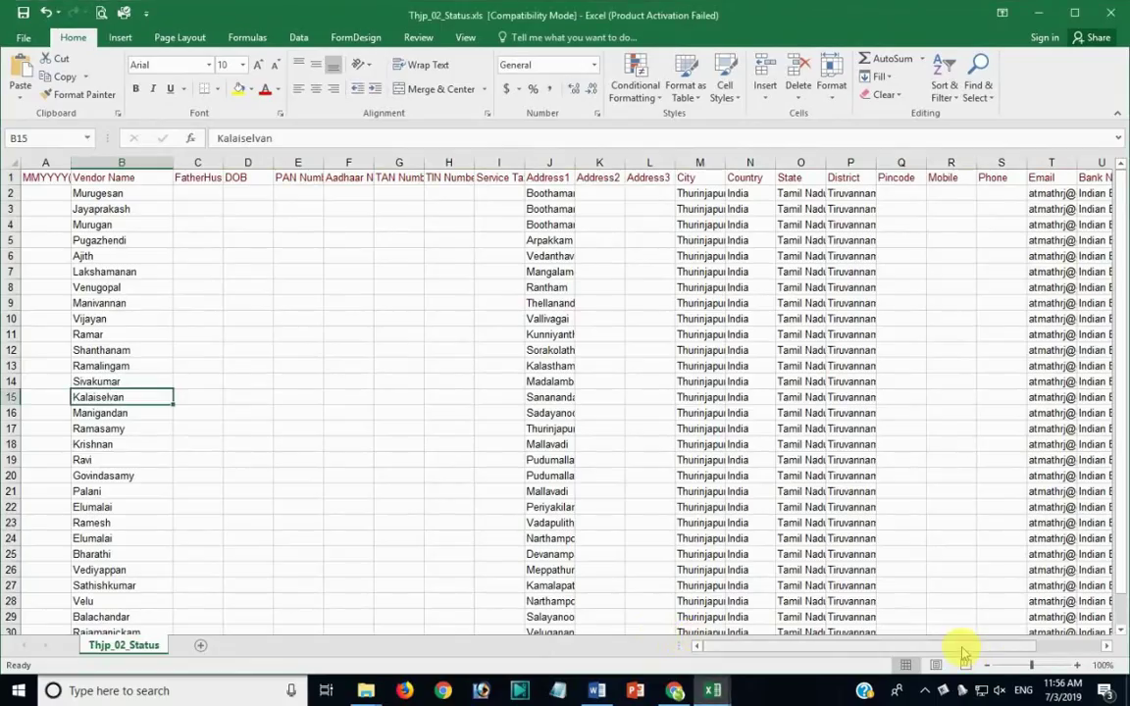
left_click_drag(962, 648, 1085, 645)
left_click(994, 412)
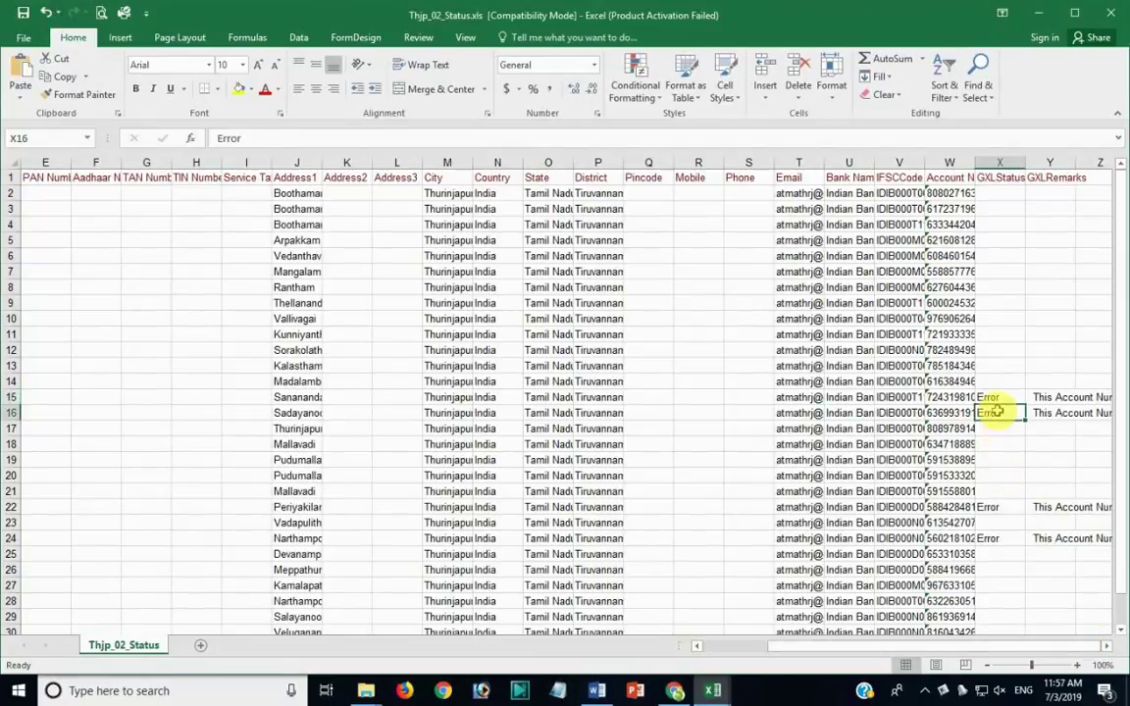
left_click(11, 413)
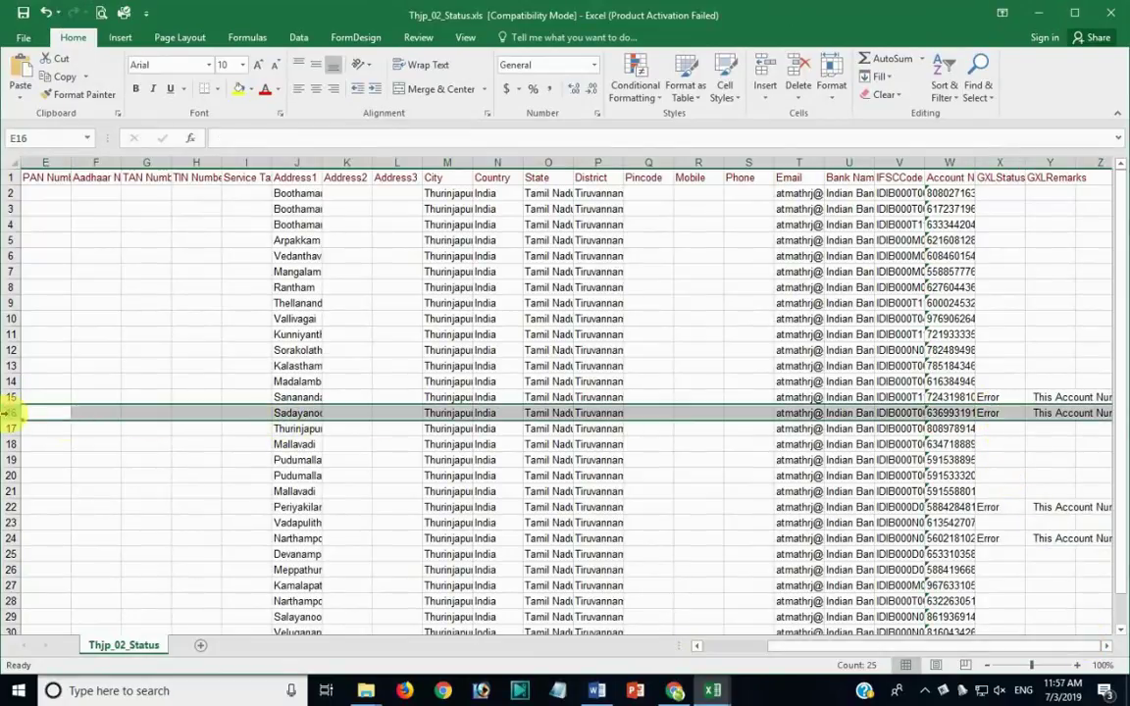
left_click_drag(903, 646, 714, 645)
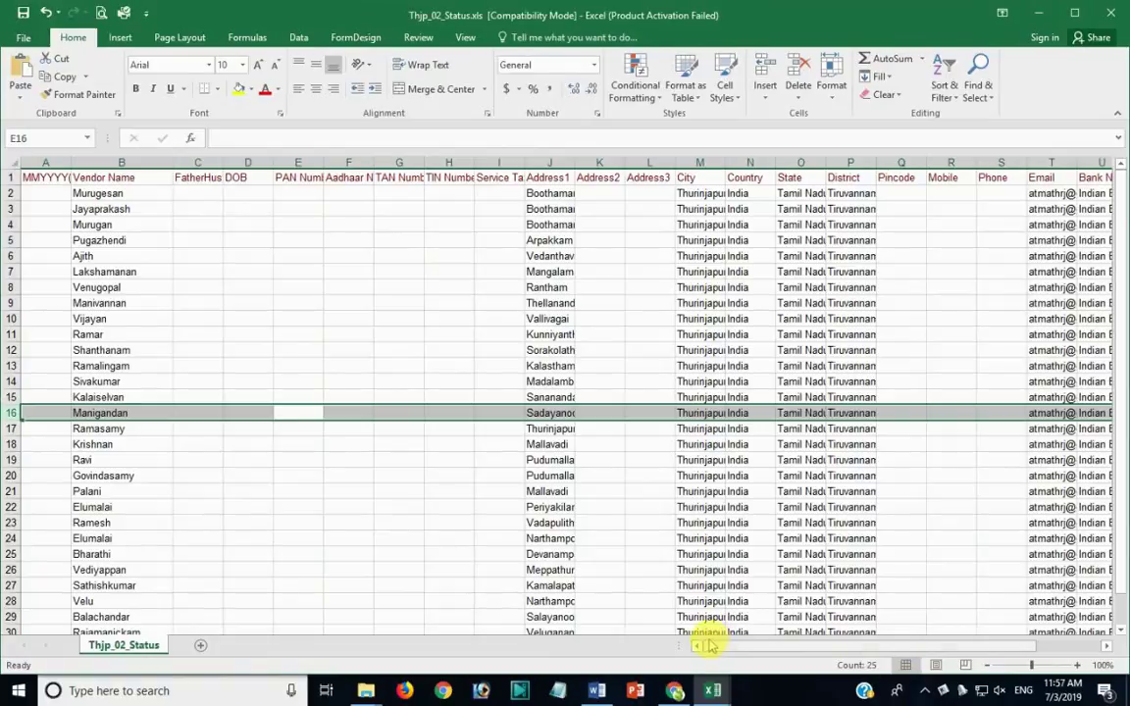
left_click(720, 692)
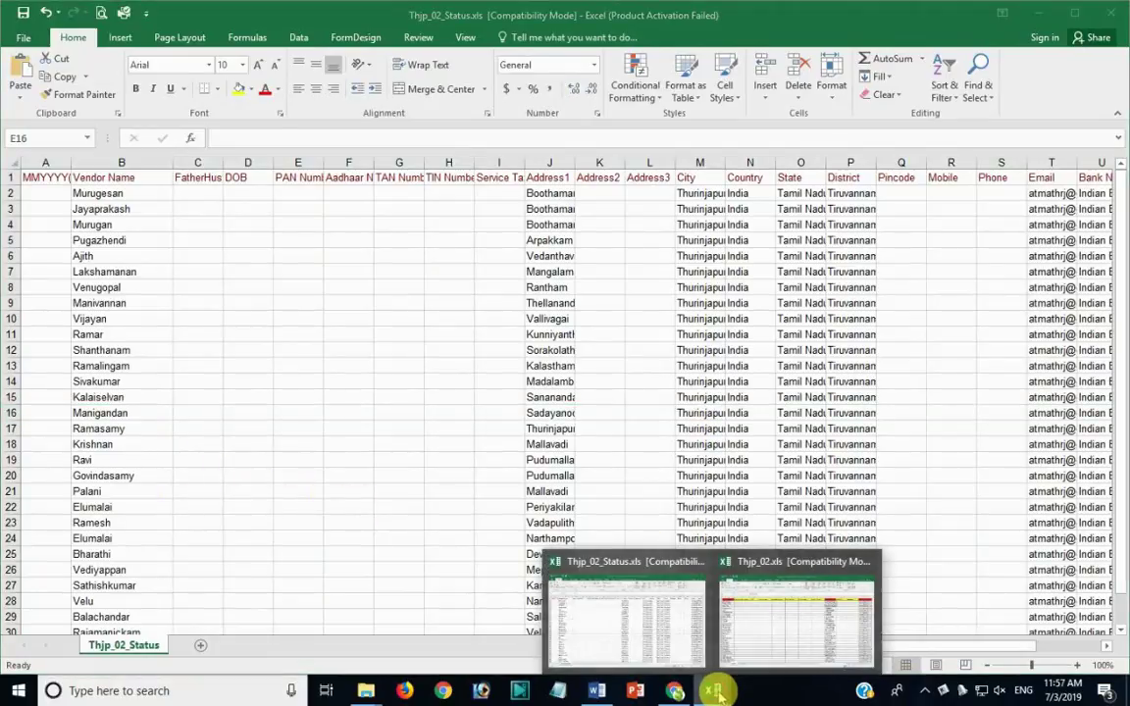
left_click(756, 628)
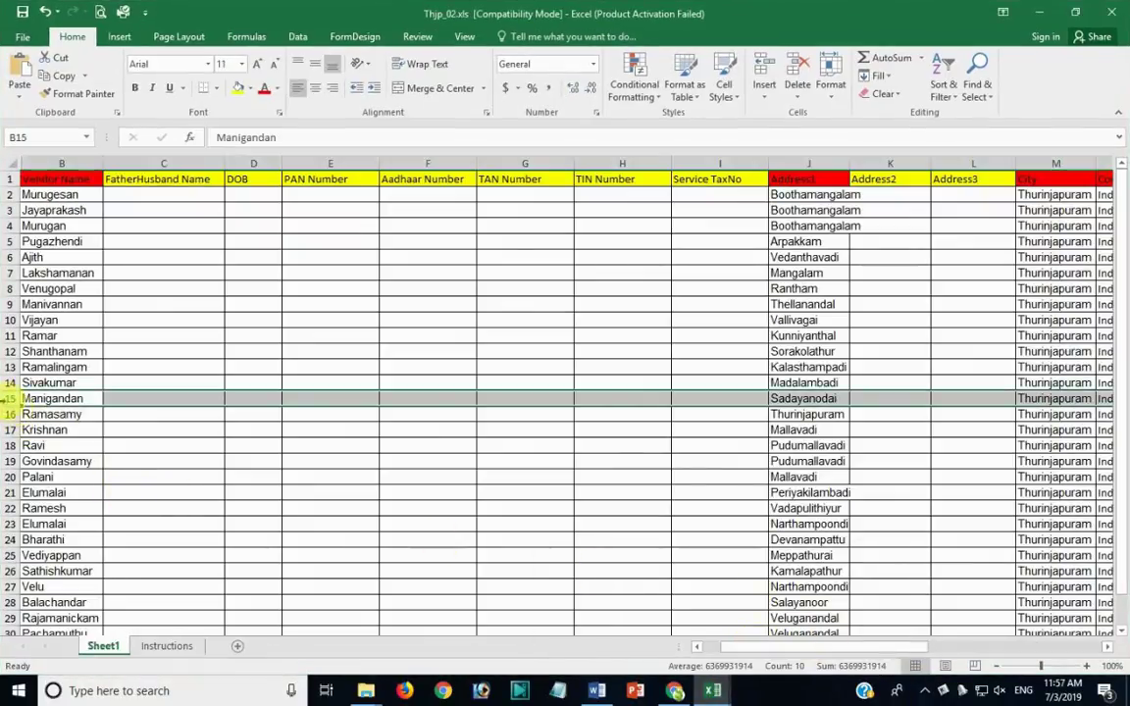
right_click(9, 401)
left_click(45, 524)
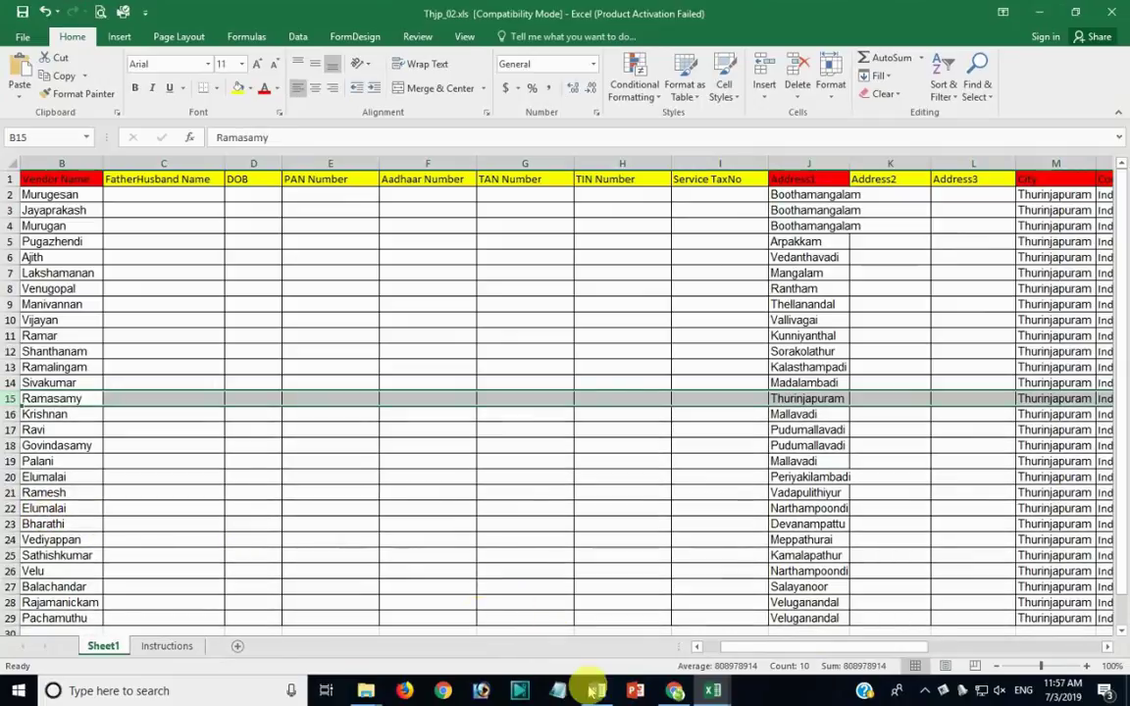
Check the Error statuses of rows 22 and 24 in the status report
left_click(714, 692)
left_click(647, 652)
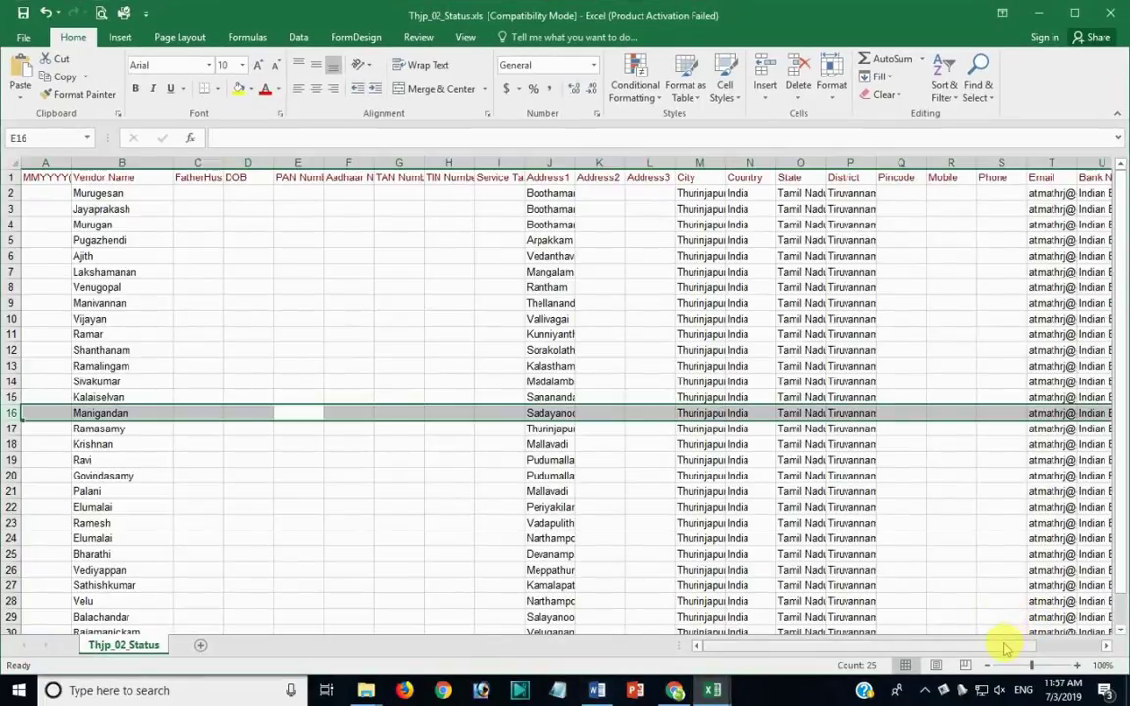
left_click_drag(1008, 645, 1119, 647)
left_click(990, 508)
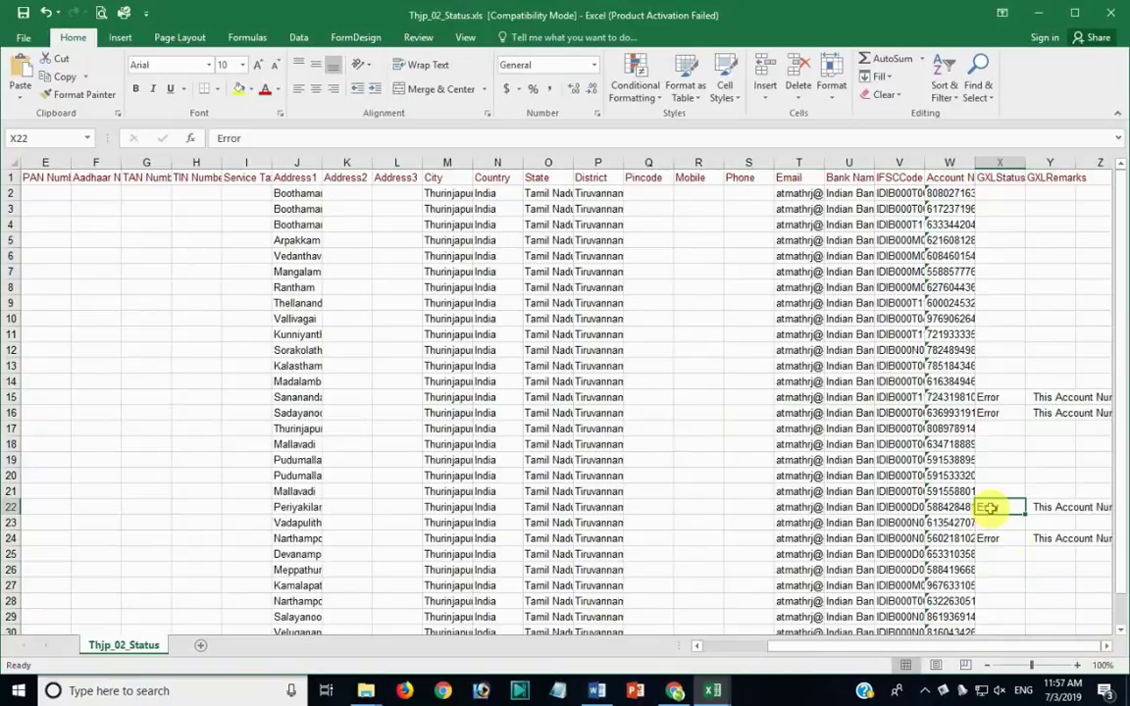
left_click(1007, 540)
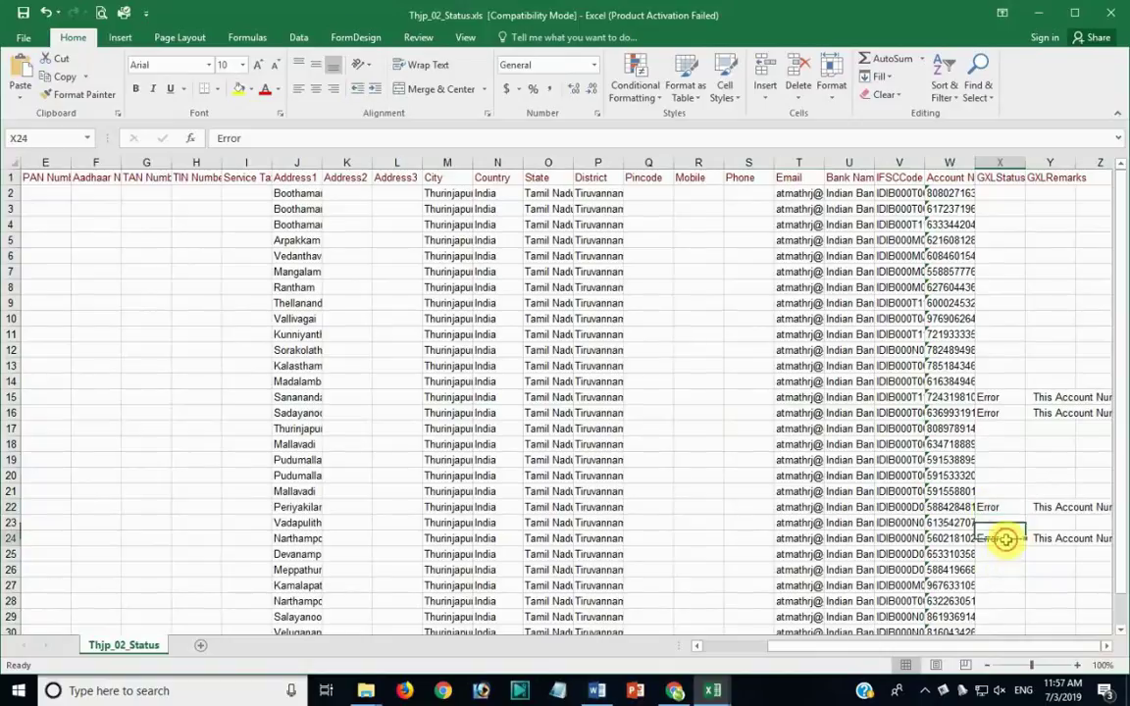
left_click(991, 507)
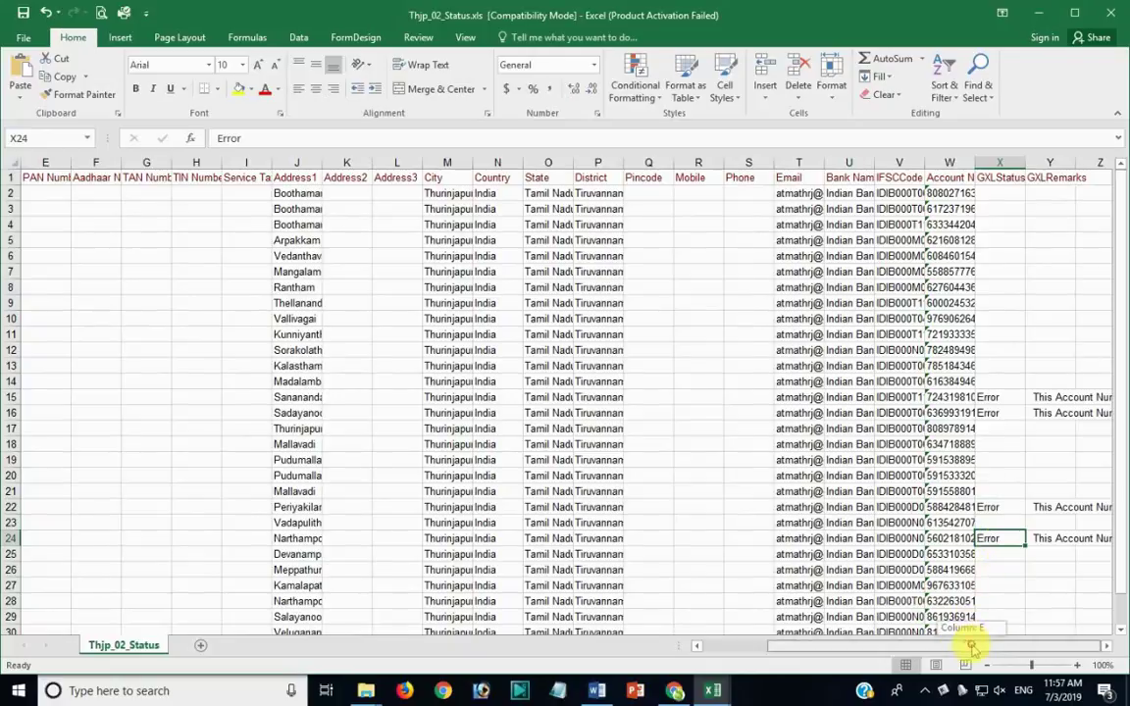
left_click_drag(971, 645, 820, 648)
Match status rows 22 and 24 to their vendor entries in Thjp_02.xls
left_click(83, 509)
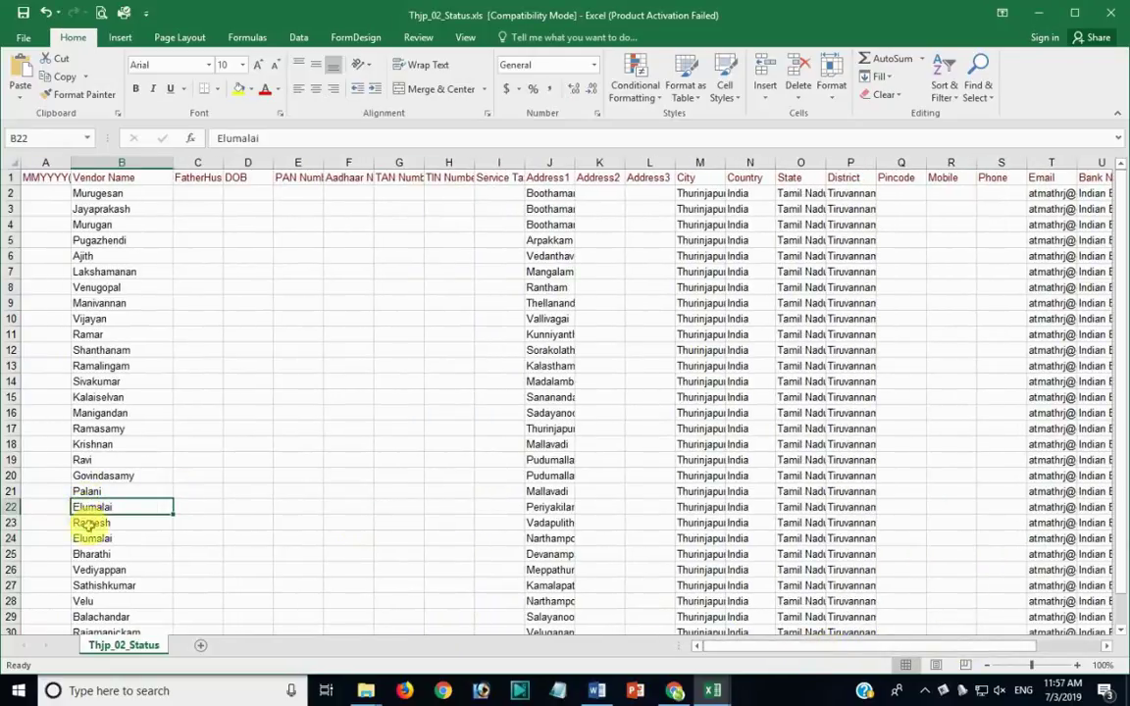
left_click(91, 539)
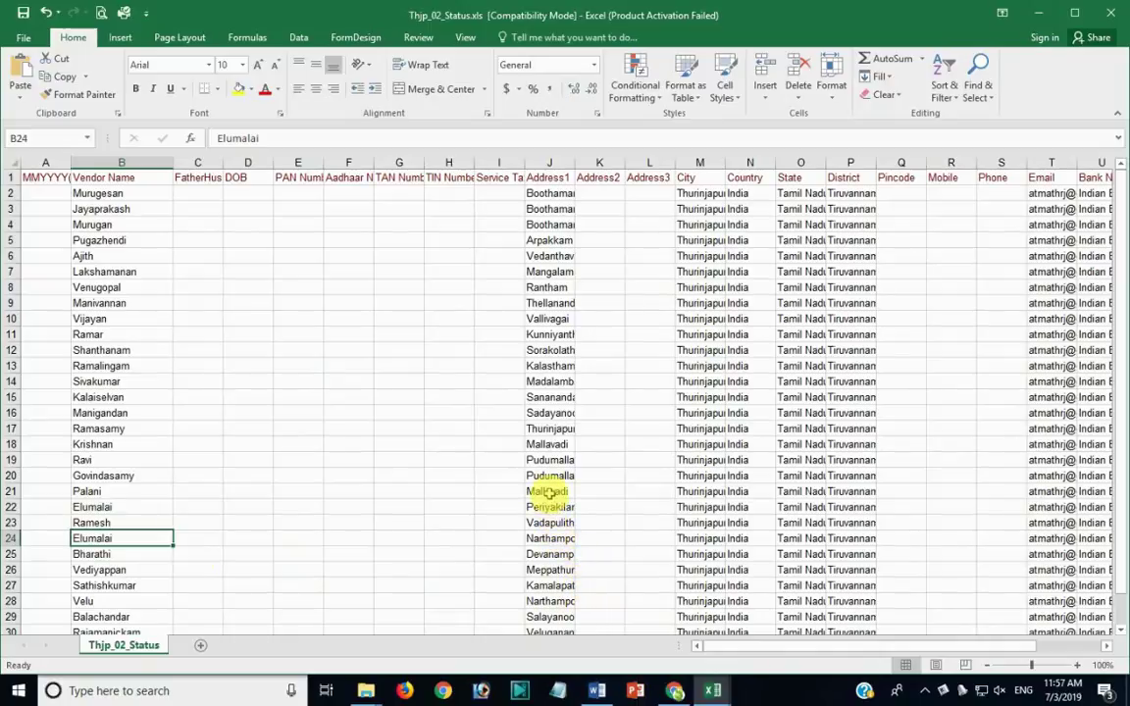
mouse_move(713, 690)
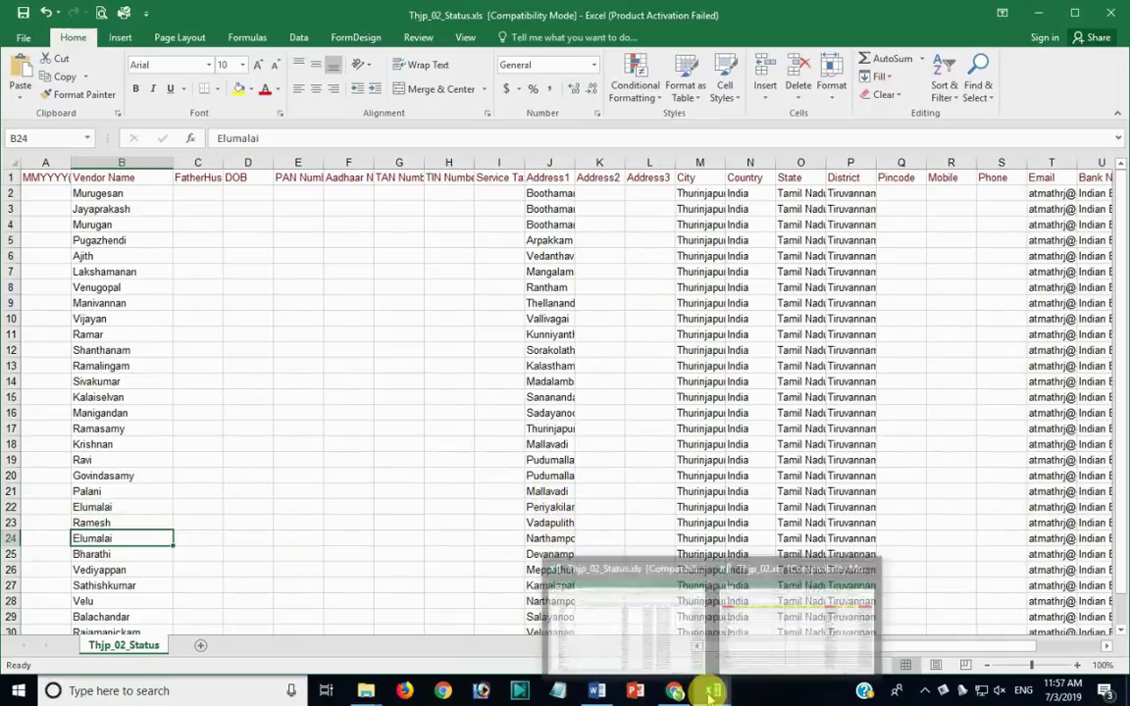
left_click(785, 614)
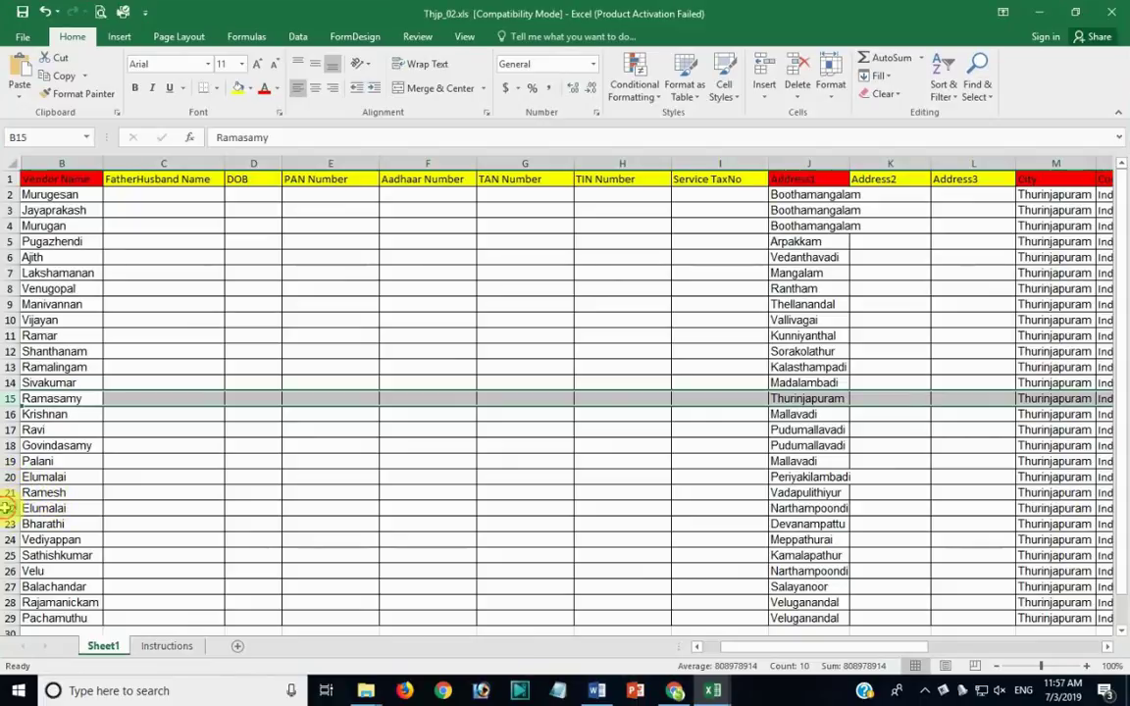
left_click(8, 508)
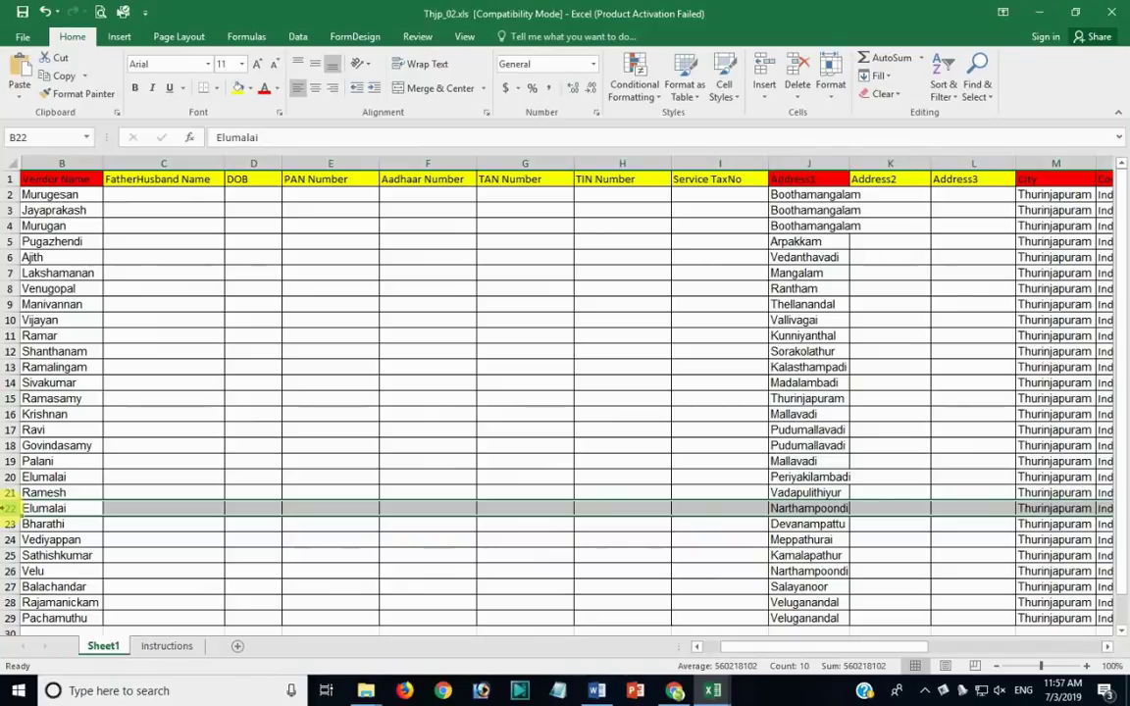
left_click(8, 476)
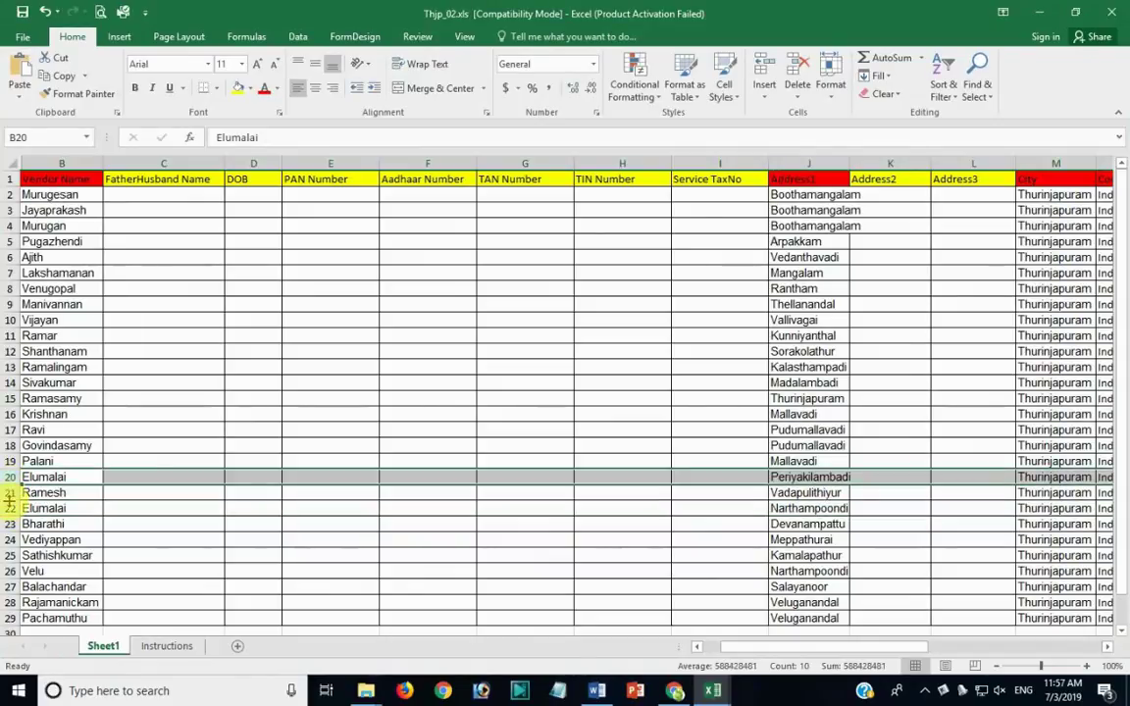
left_click(8, 509)
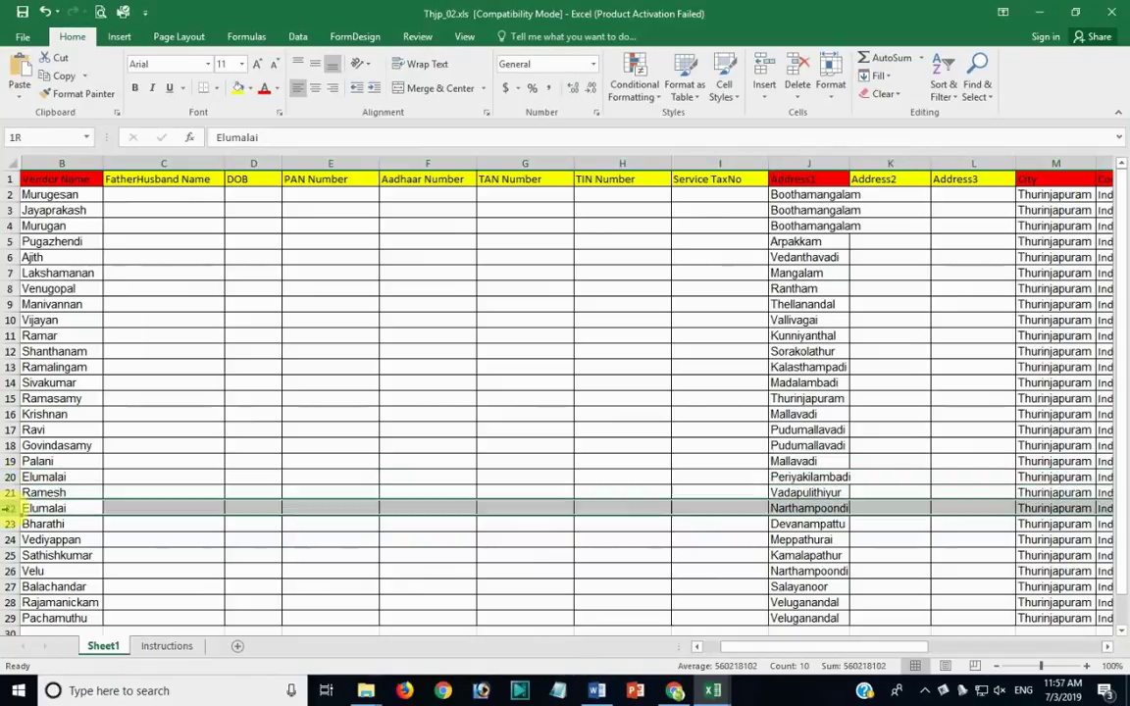
left_click(713, 691)
left_click(636, 645)
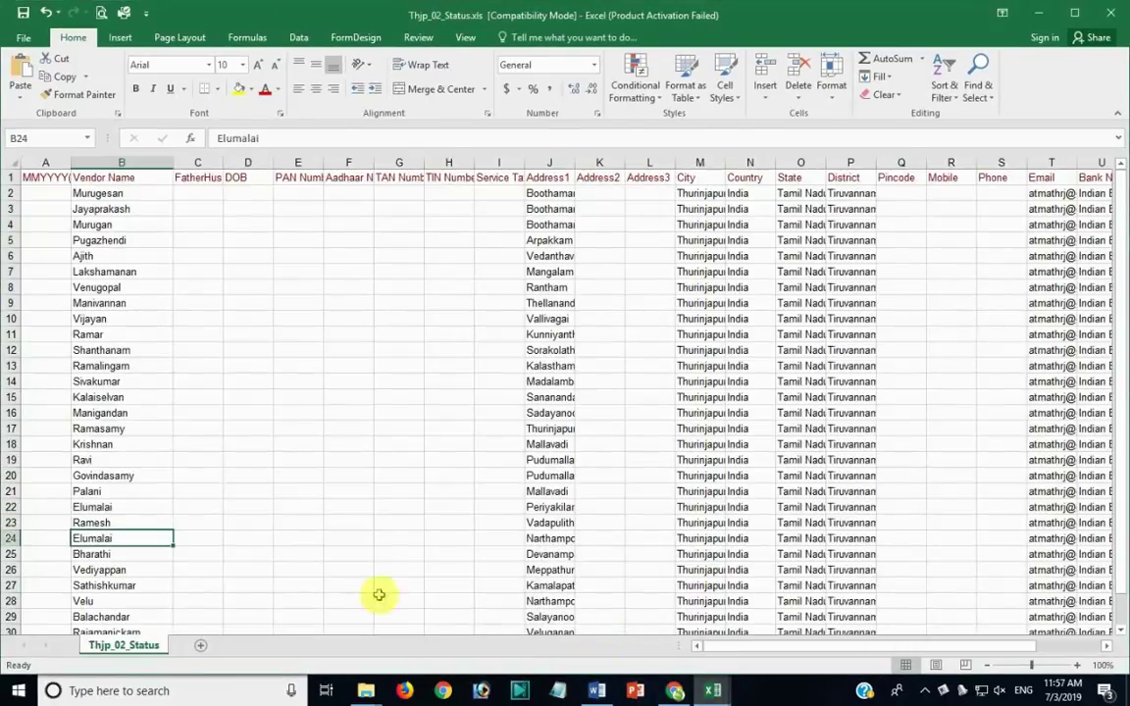
left_click_drag(108, 507, 106, 537)
left_click(112, 509)
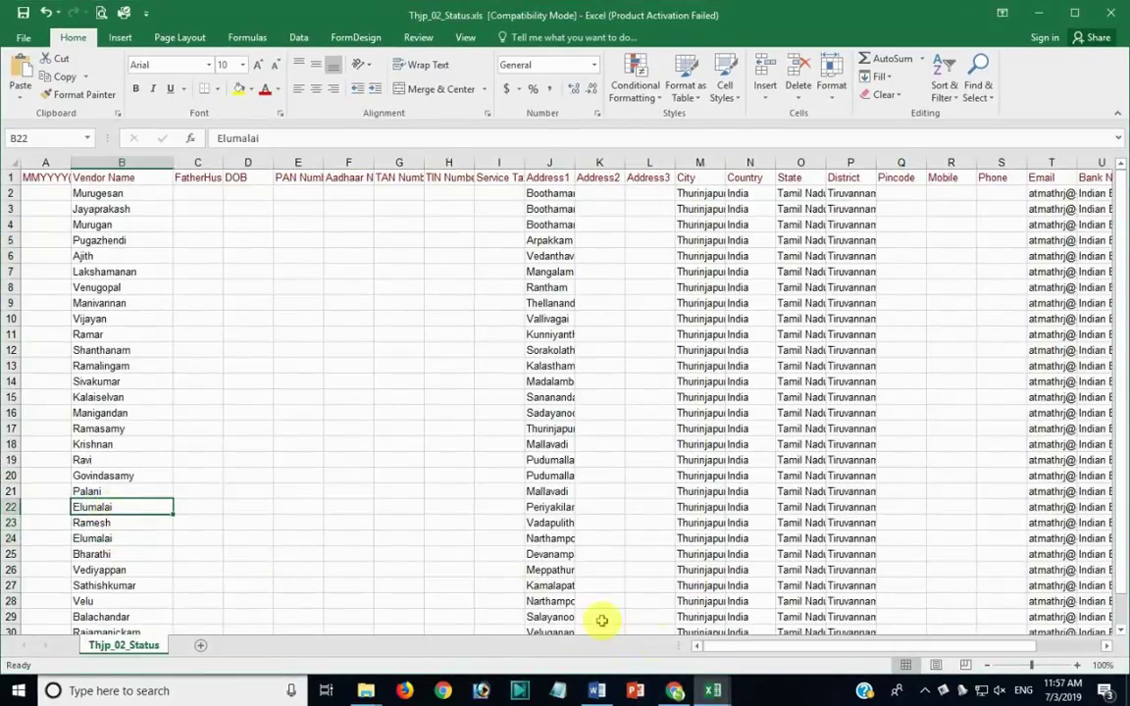
left_click_drag(820, 648, 905, 646)
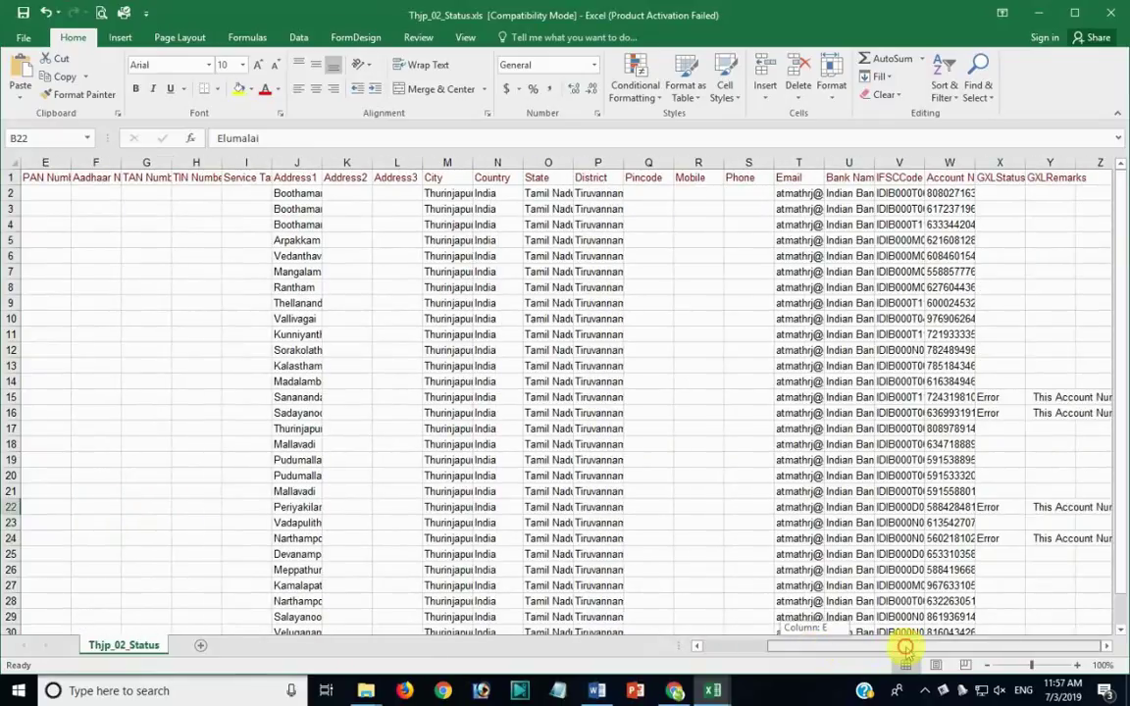
left_click(10, 507)
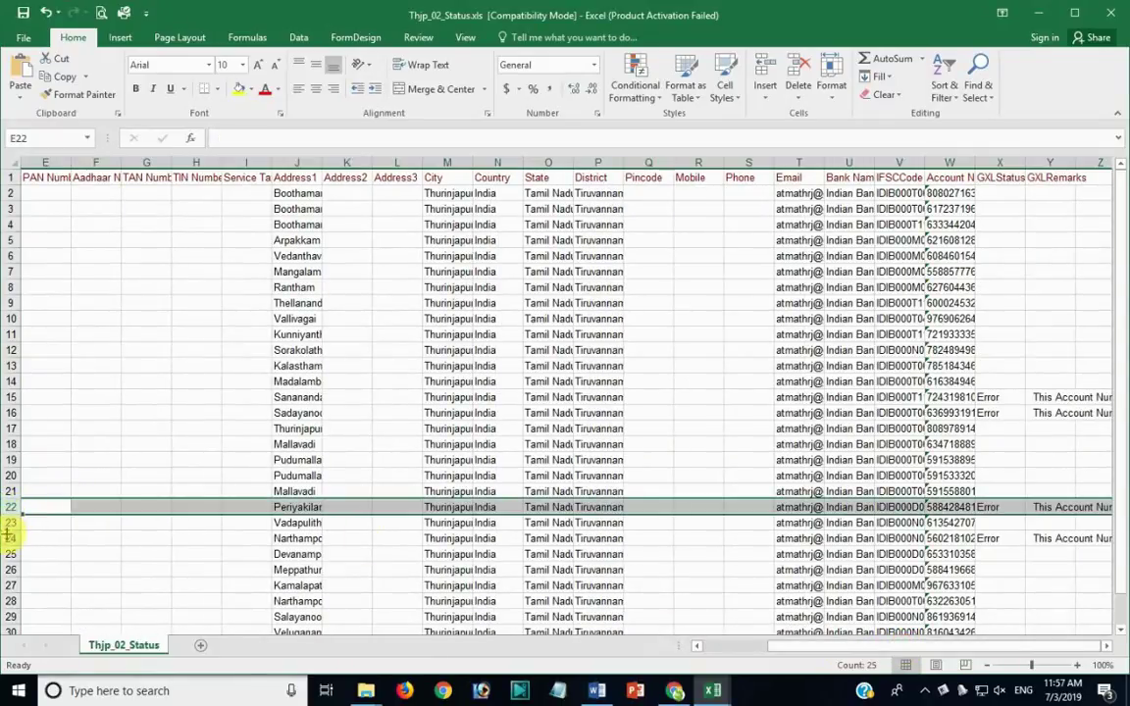
left_click(10, 538)
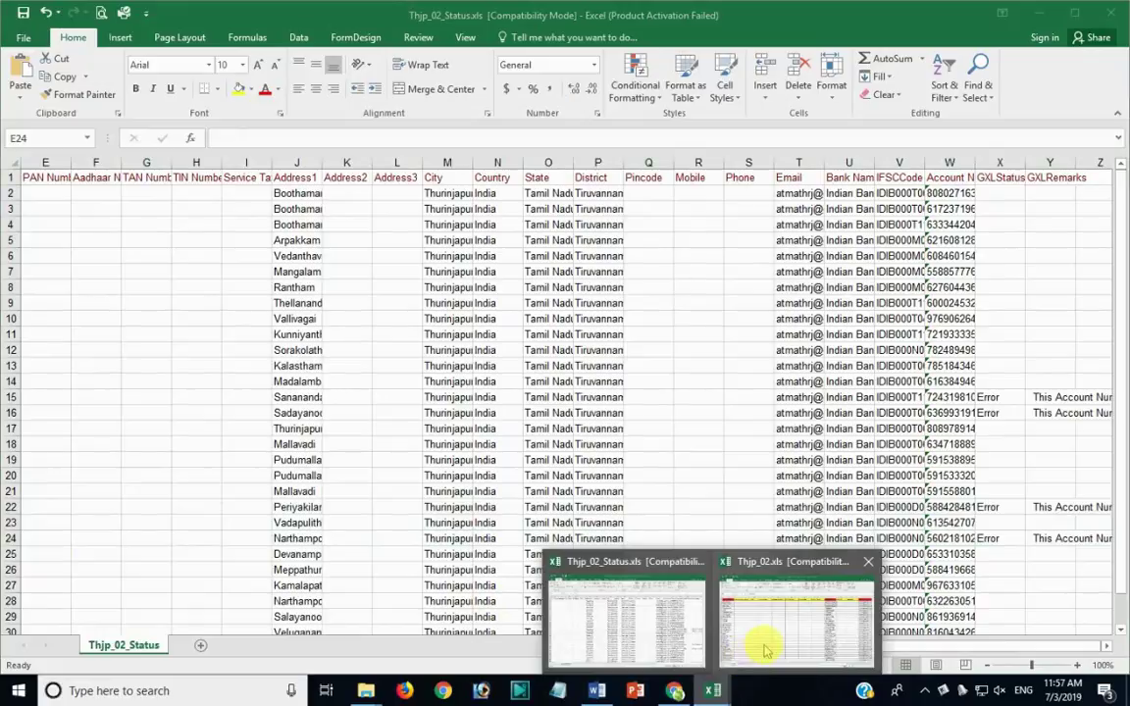
Delete the two flagged vendor rows (20 and 21) from Thjp_02.xls, leaving 26 vendors in B2:B27
left_click(753, 639)
left_click(10, 476)
right_click(10, 476)
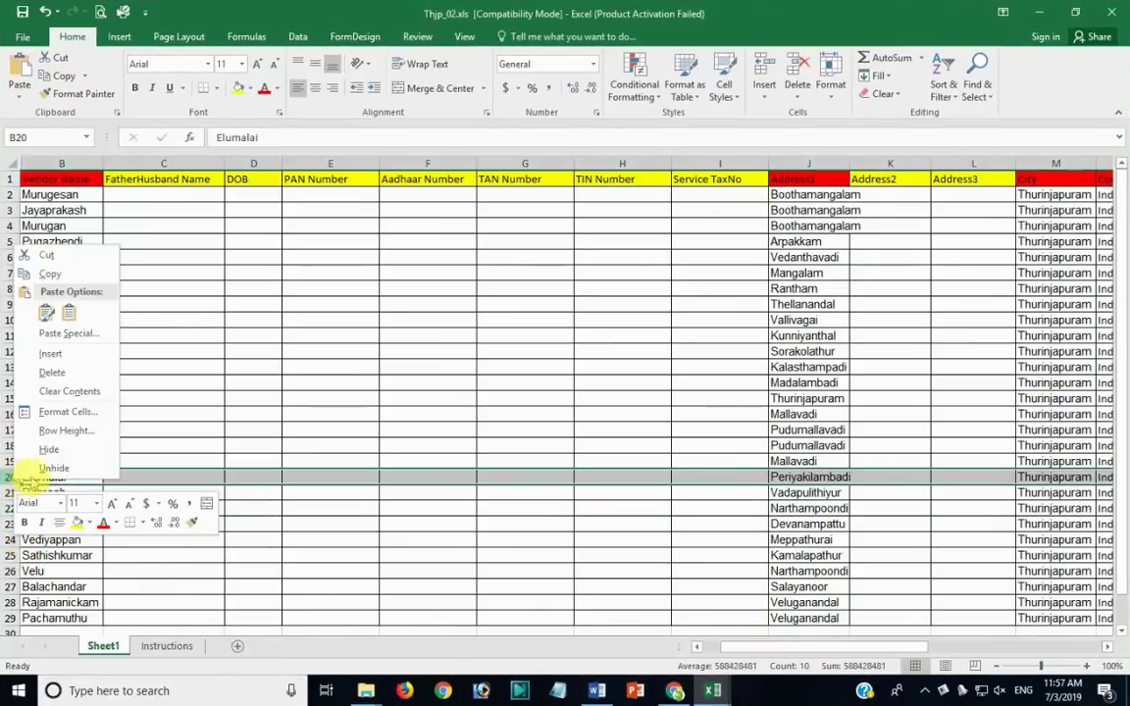
left_click(39, 372)
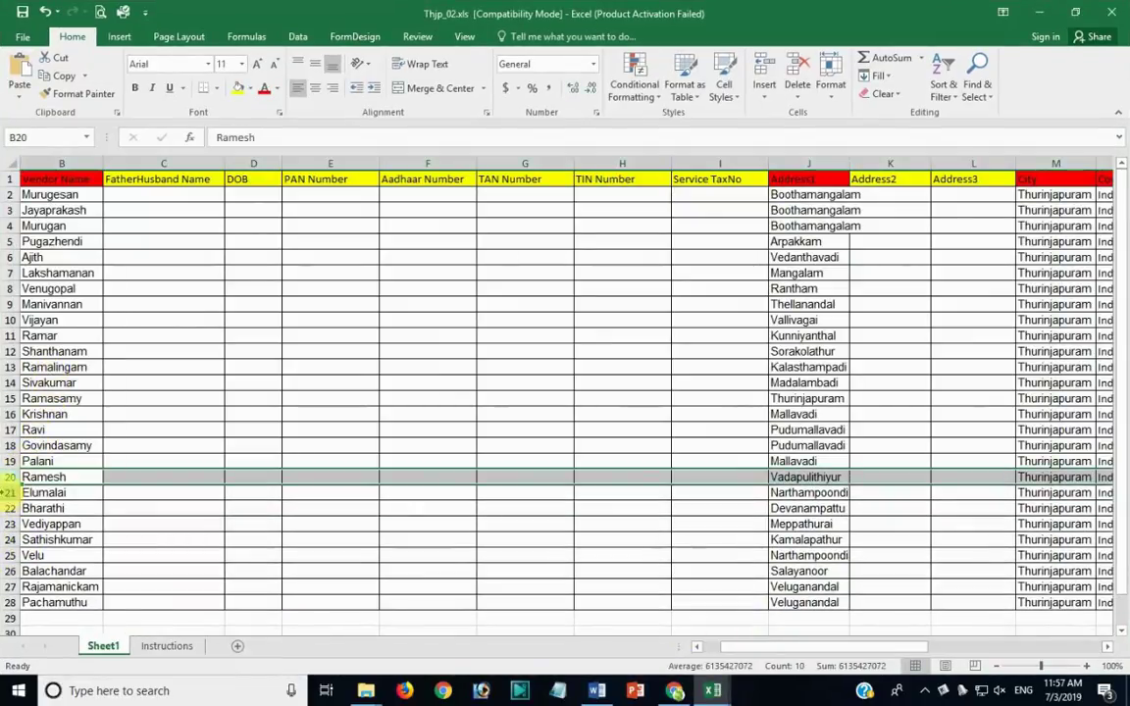
right_click(10, 493)
left_click(42, 384)
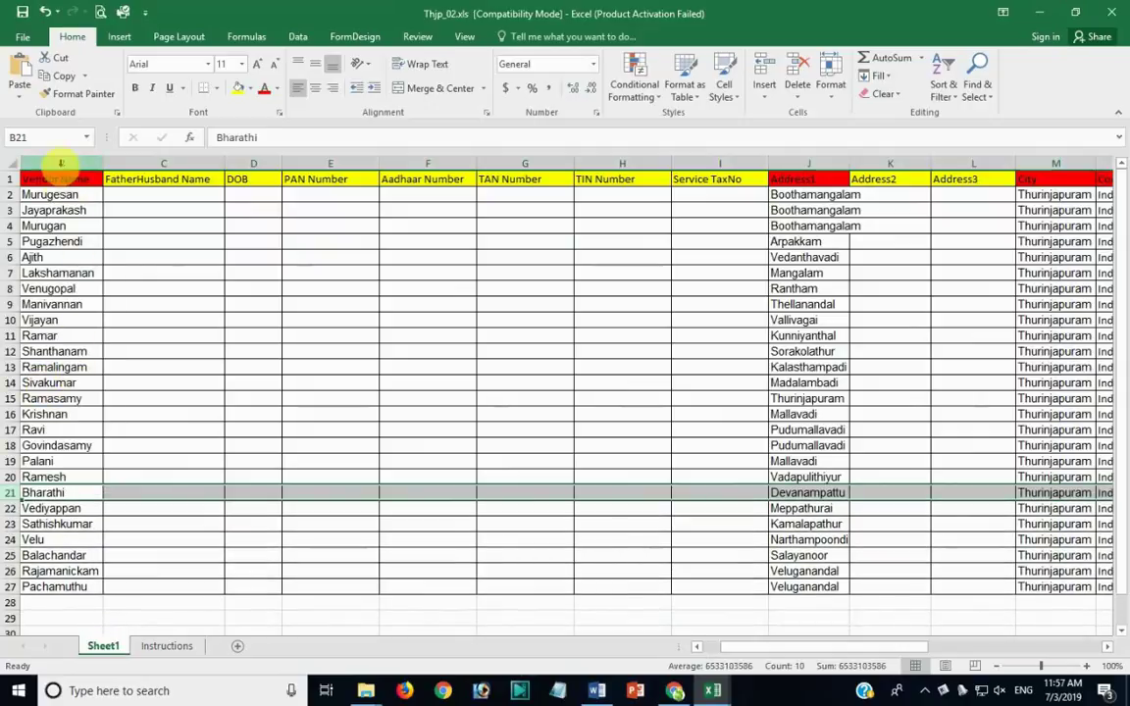
left_click_drag(49, 194, 56, 584)
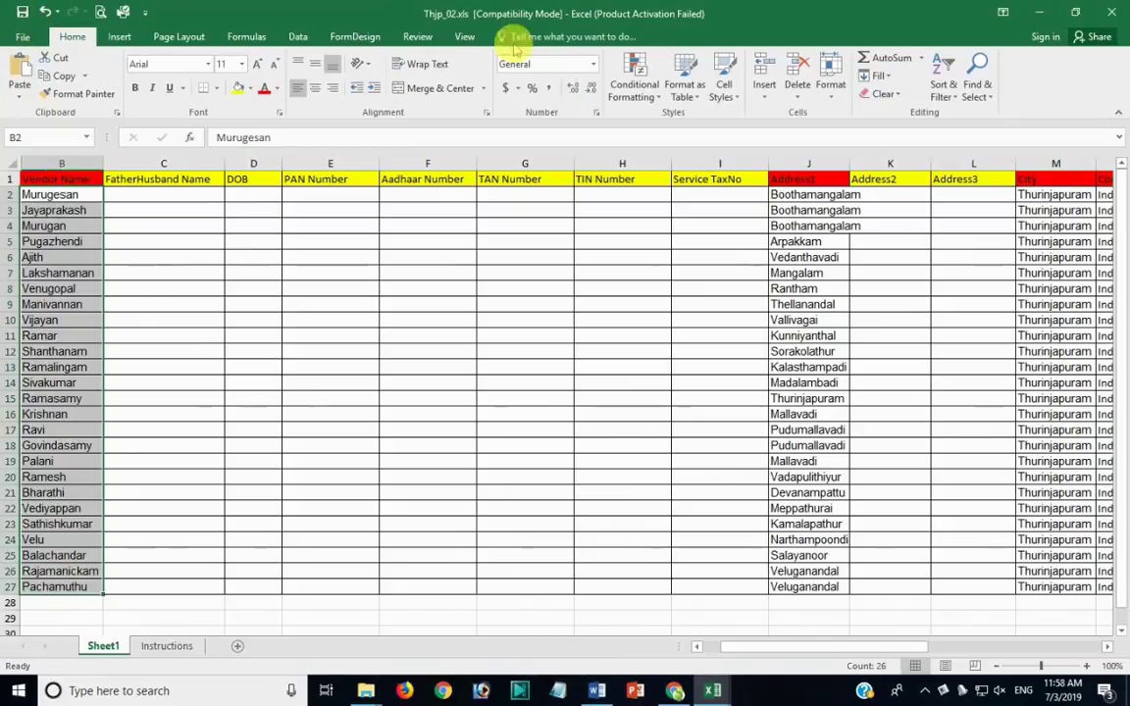
key("alt+Tab")
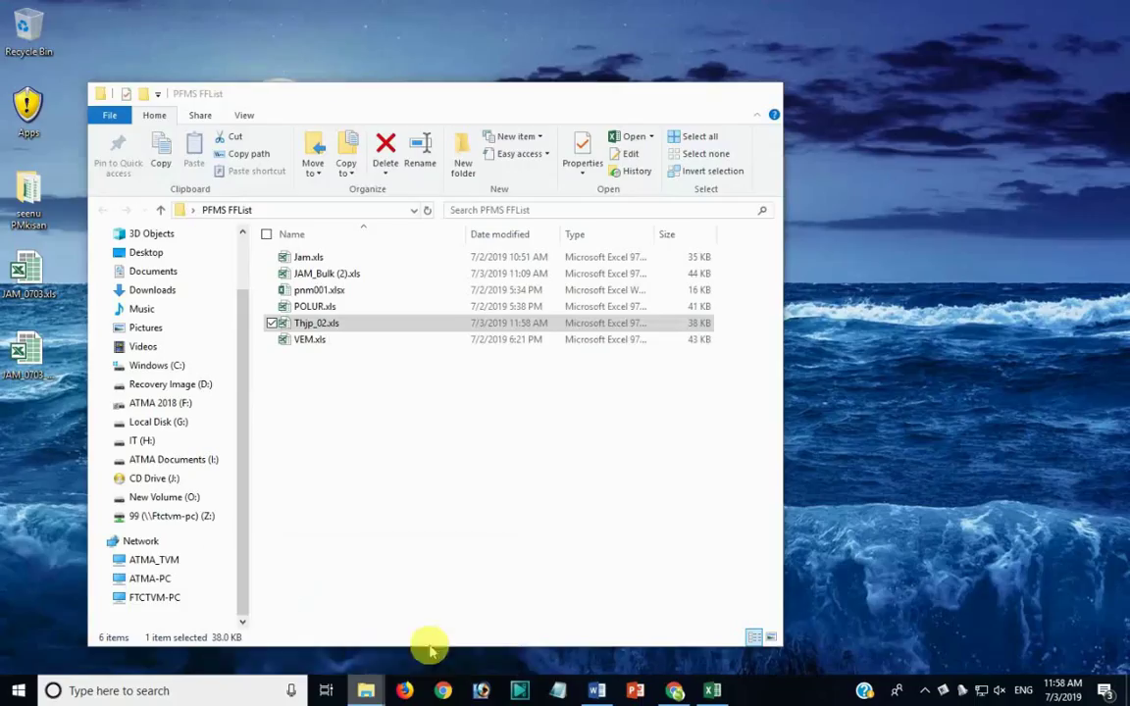
Bring the PFMS FFList folder holding Thjp_03.xls into view in File Explorer
left_click(429, 642)
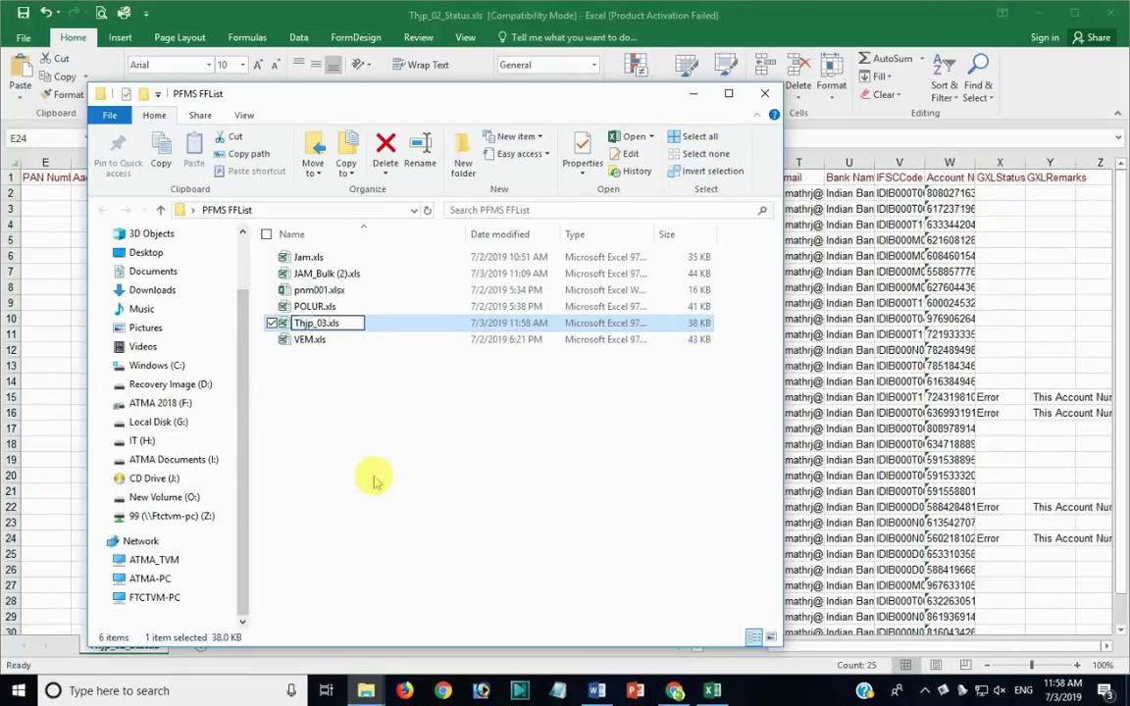
Upload Thjp_03.xls on the PFMS Upload Vendor Data page
left_click(673, 688)
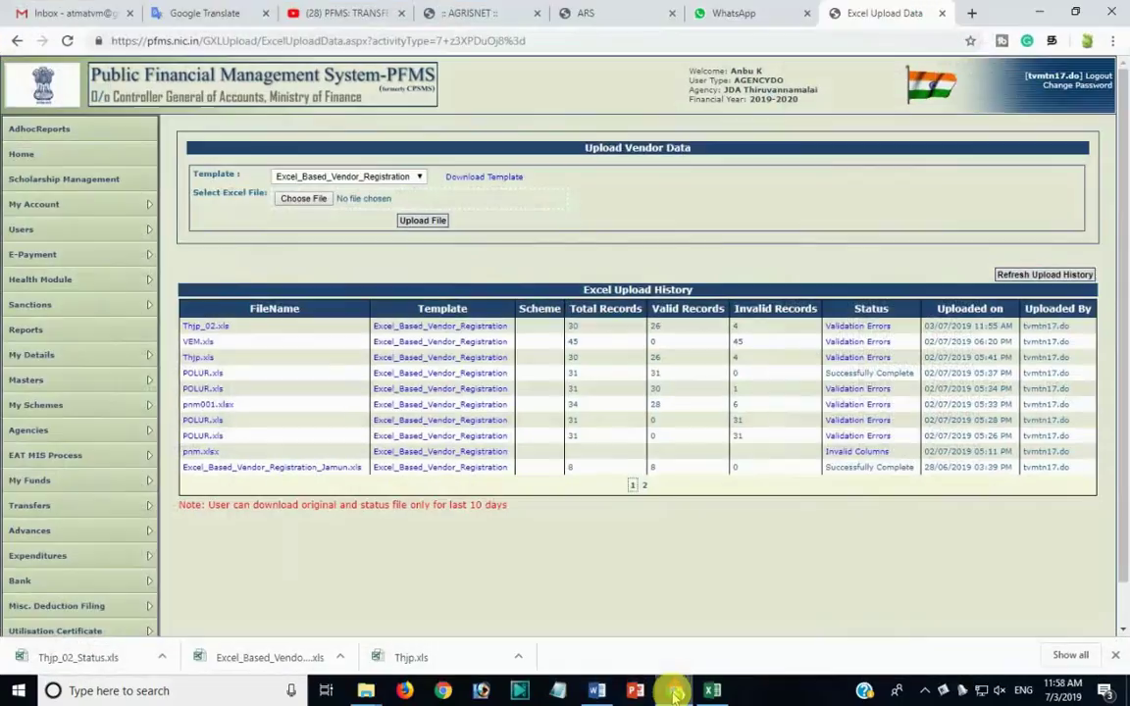
left_click(302, 197)
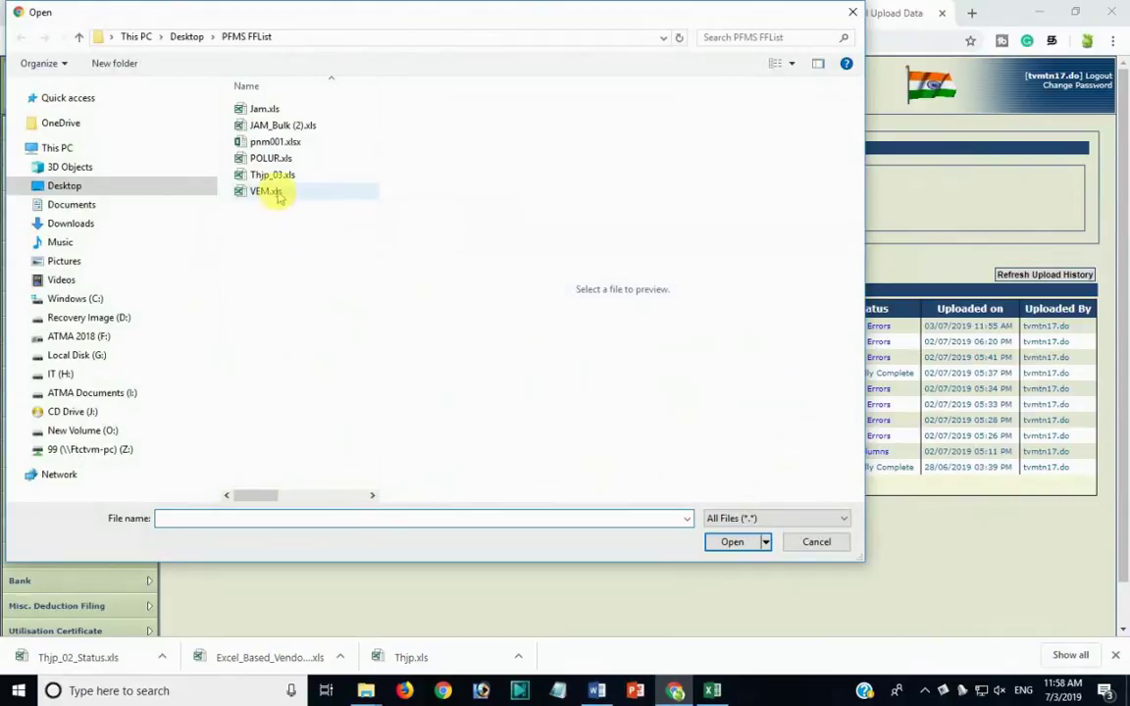
left_click(275, 175)
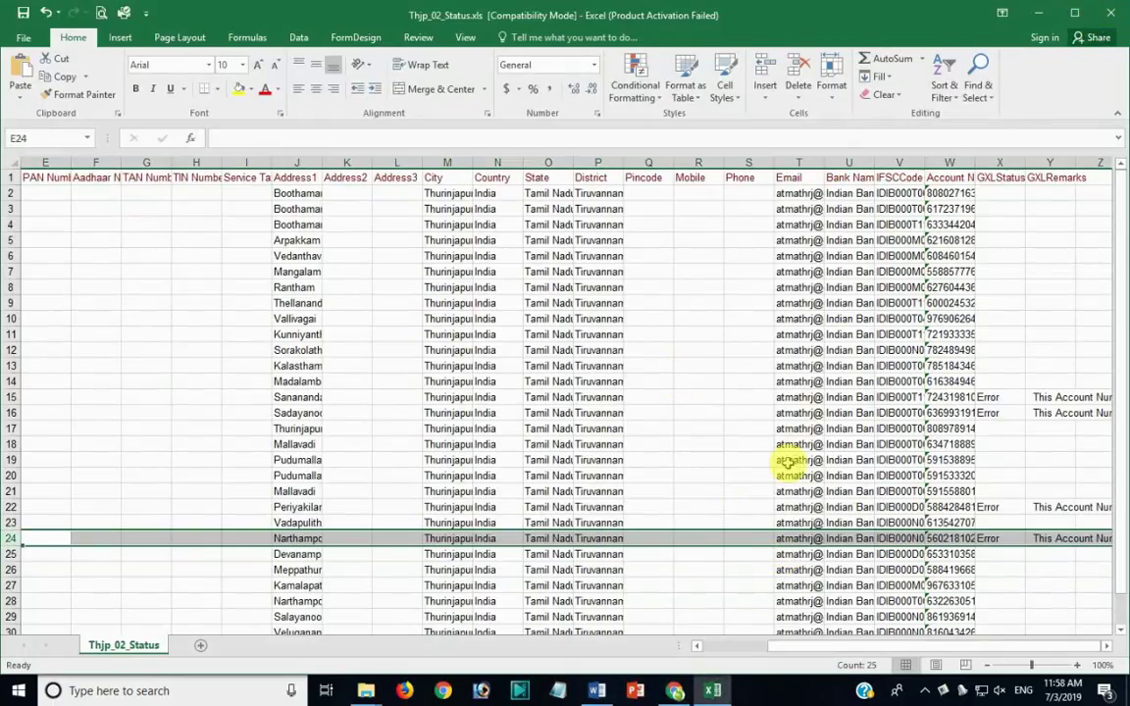
left_click(676, 690)
left_click(731, 540)
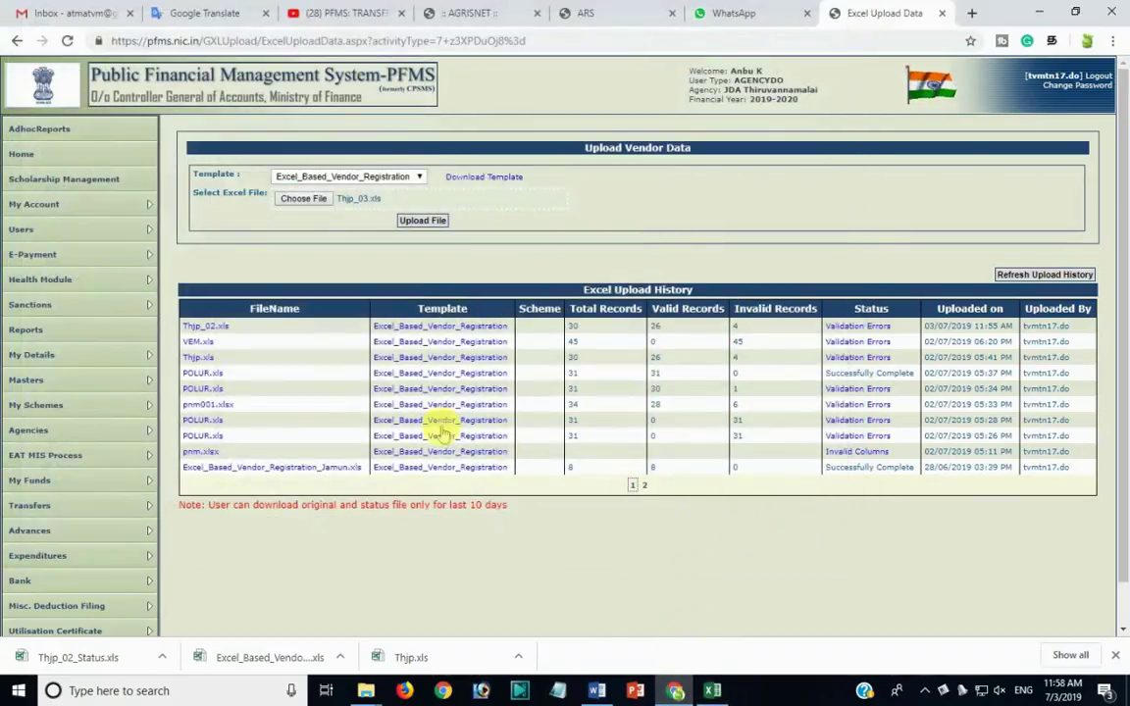
left_click(417, 222)
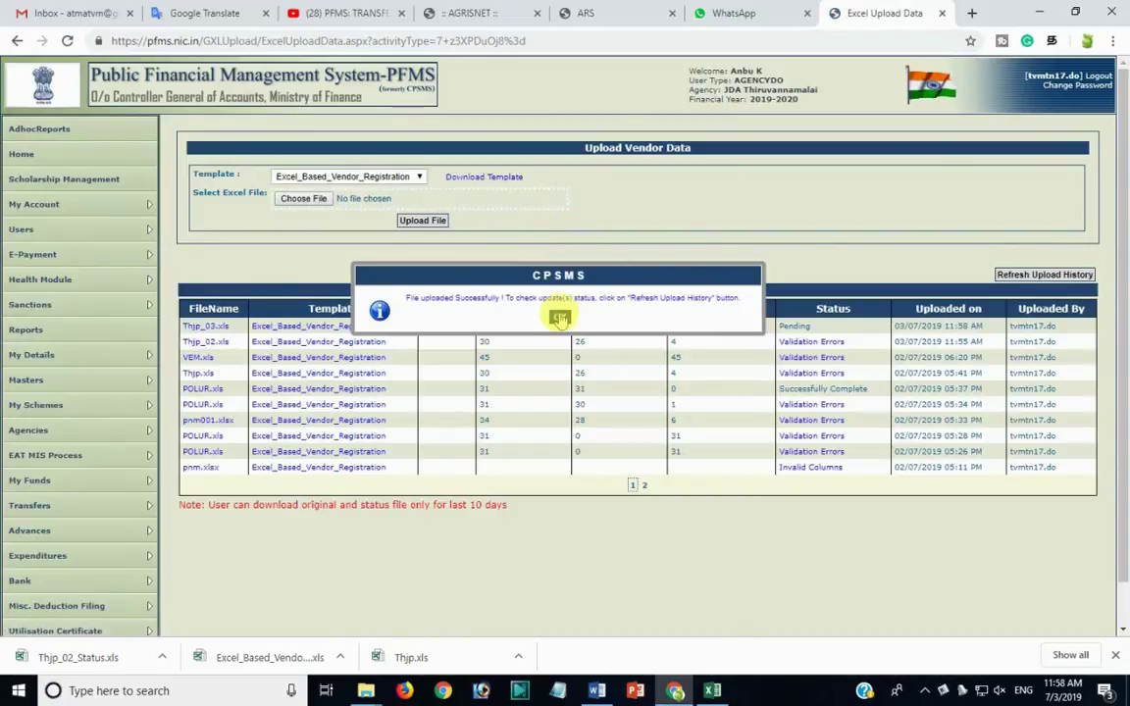
left_click(557, 314)
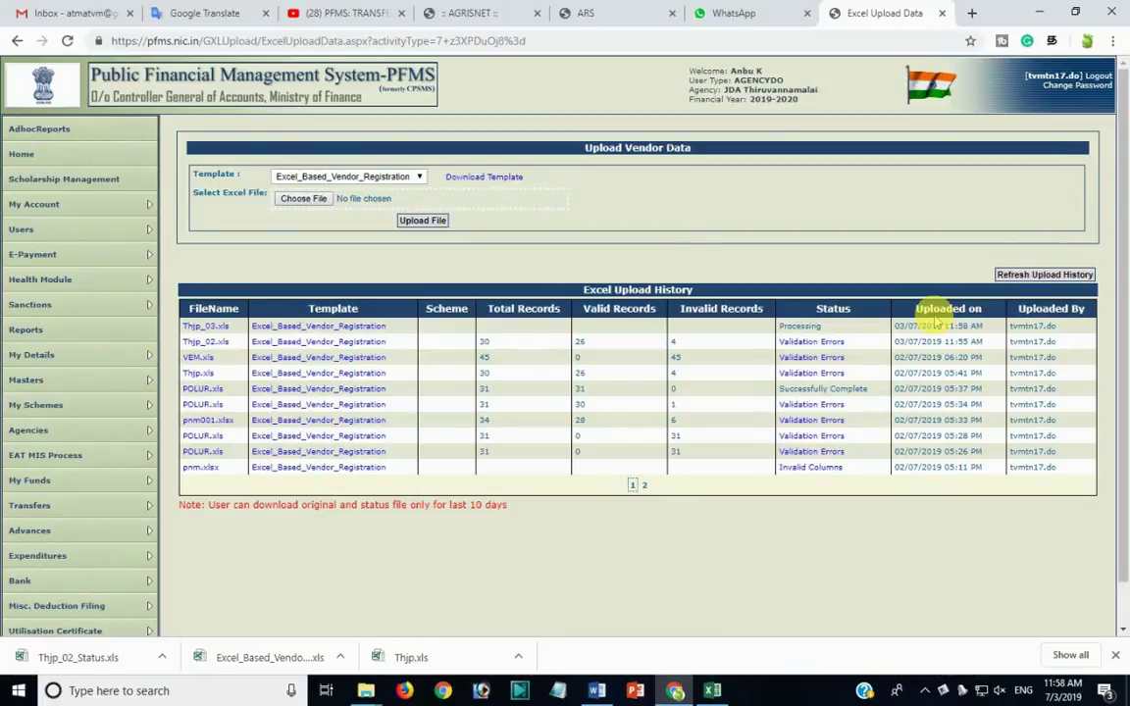
Refresh the upload history to confirm 26 valid records, then download the earlier POLUR.xls
left_click(1045, 275)
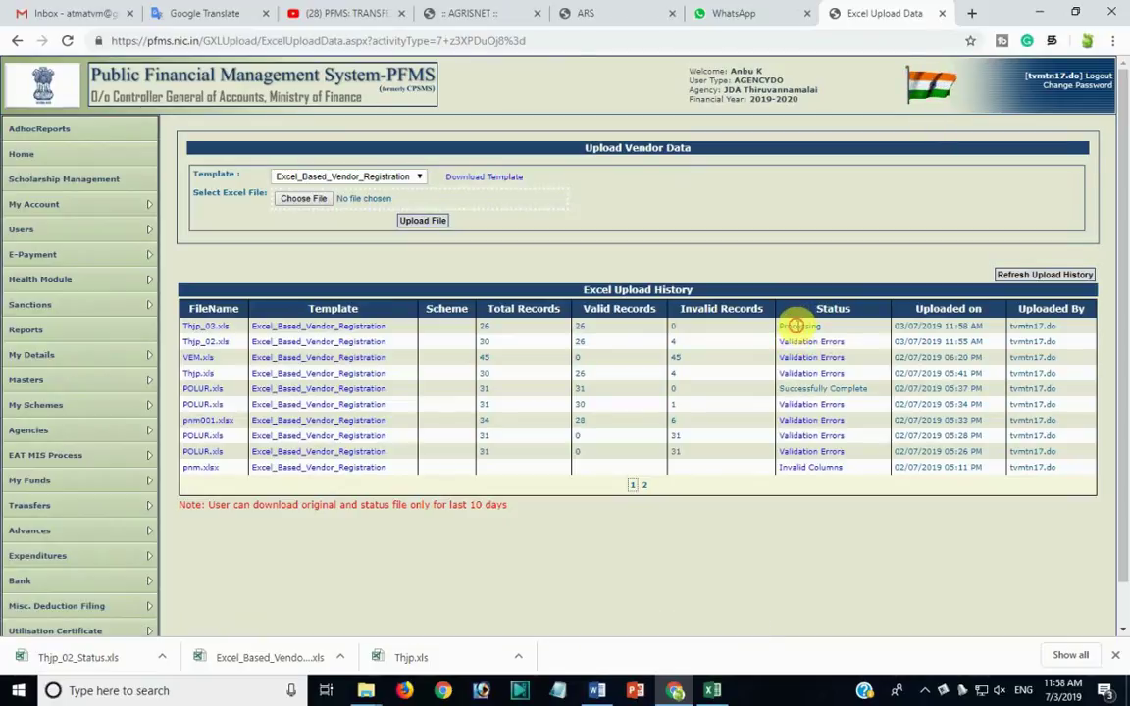
double_click(799, 325)
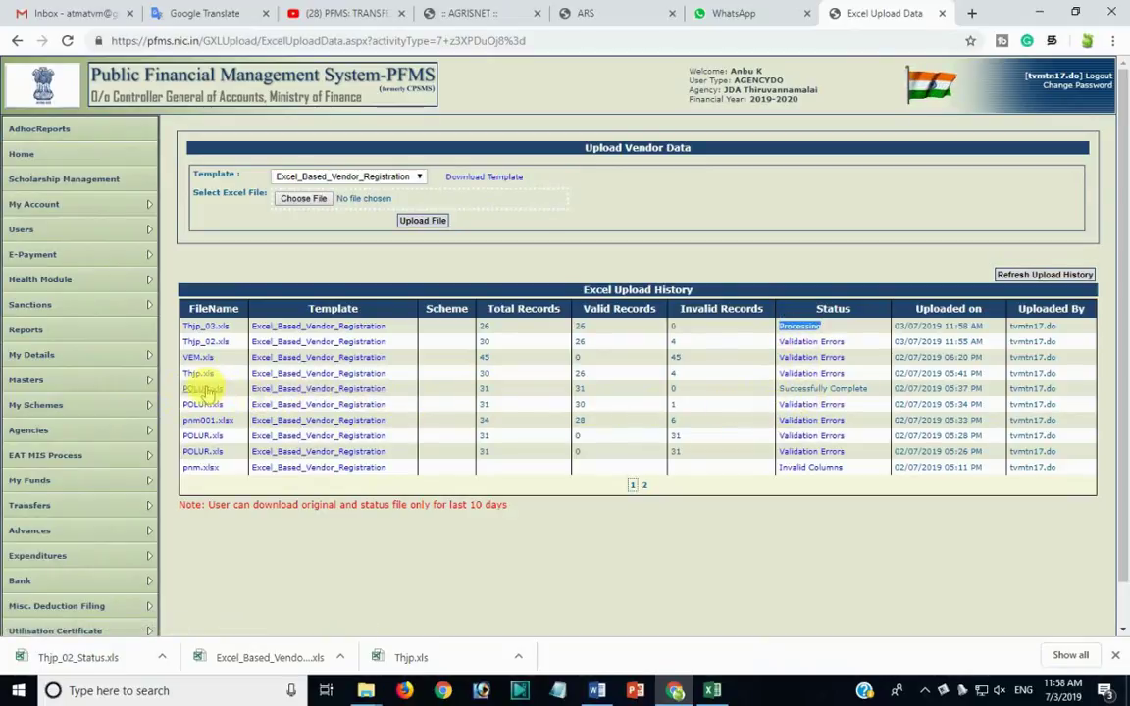
left_click(202, 389)
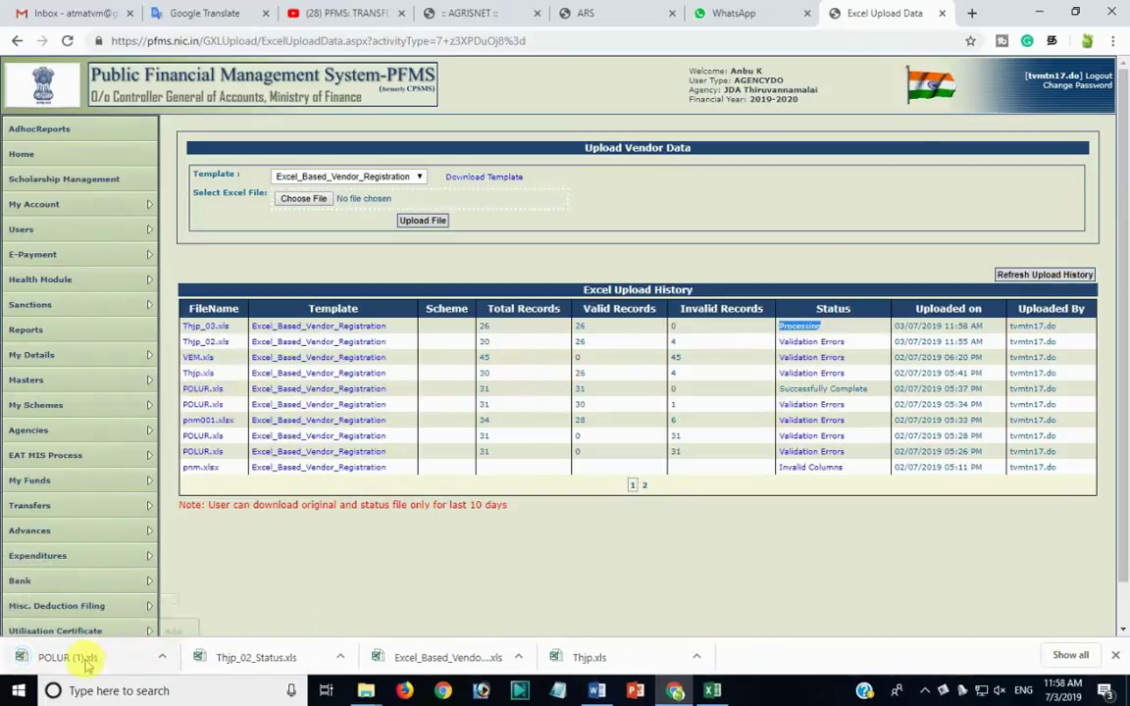
Open the downloaded POLUR (1).xls full screen and inspect row 25 and row 29's account number
left_click(59, 657)
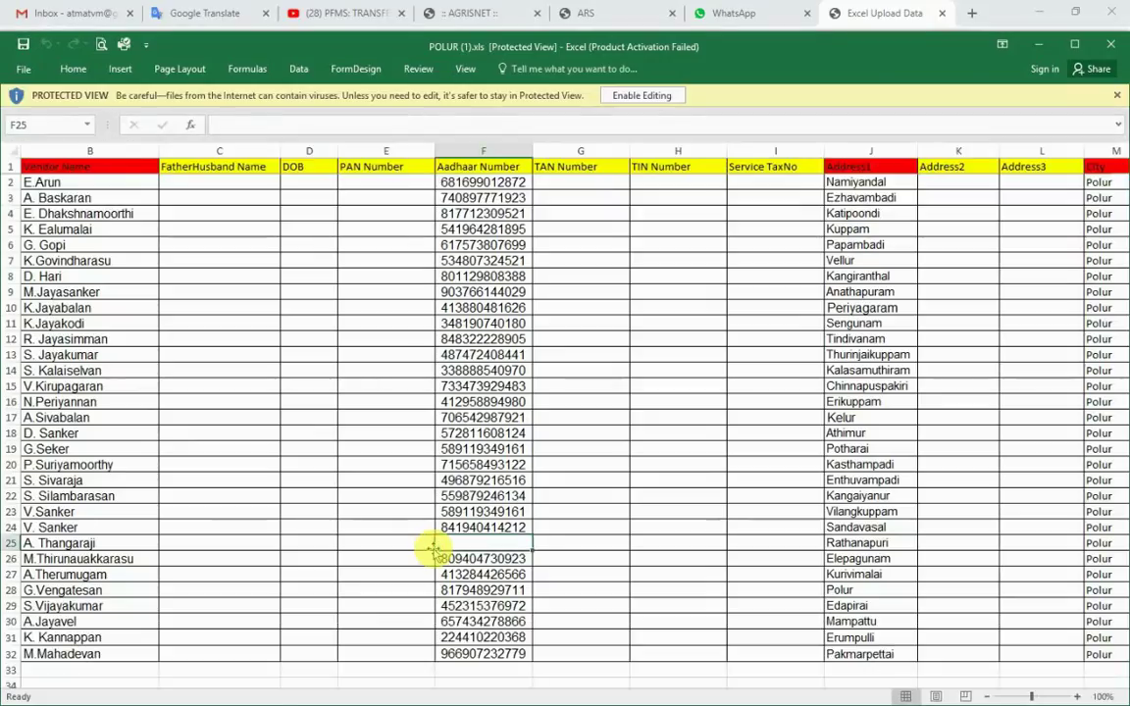
left_click(1075, 46)
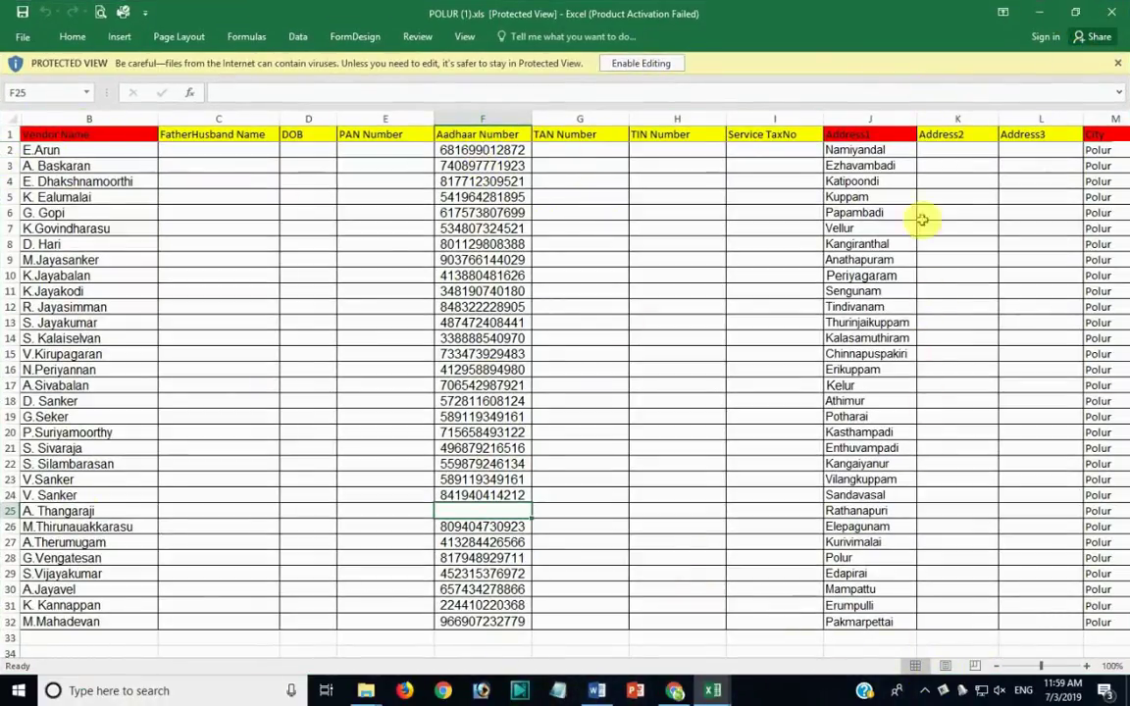
key("Right")
key("Right")
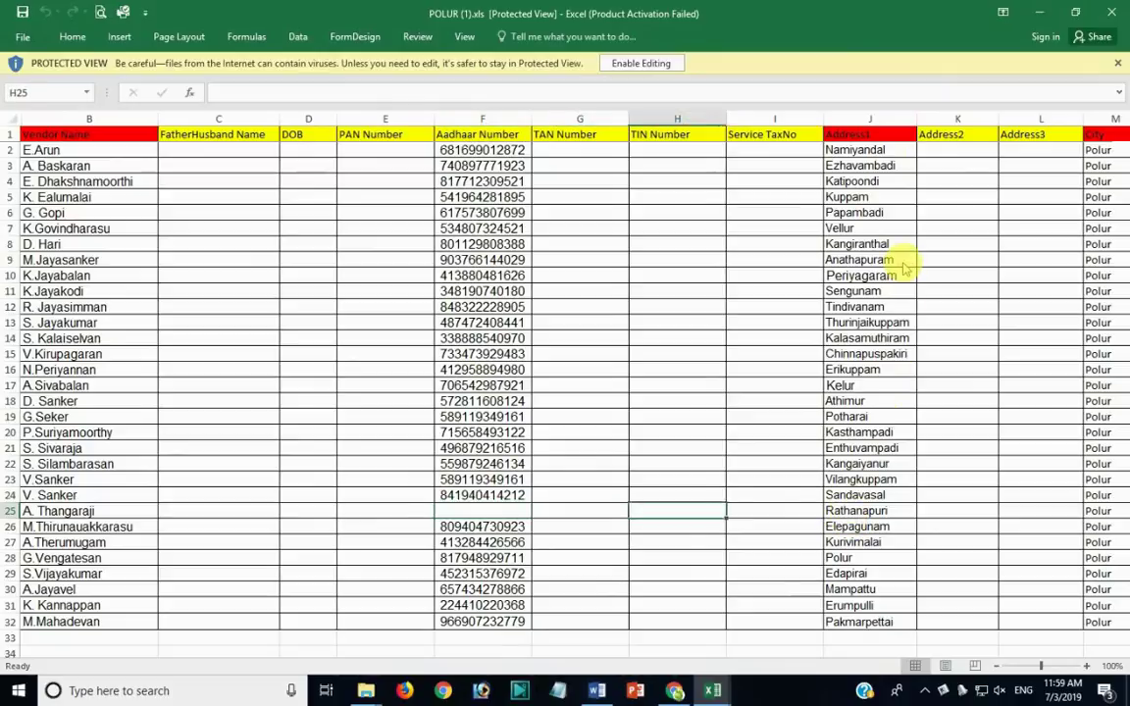
key("Right")
key("Right")
key("Right")
key("Right")
key("Right")
key("Right")
key("Right")
key("Right")
key("Right")
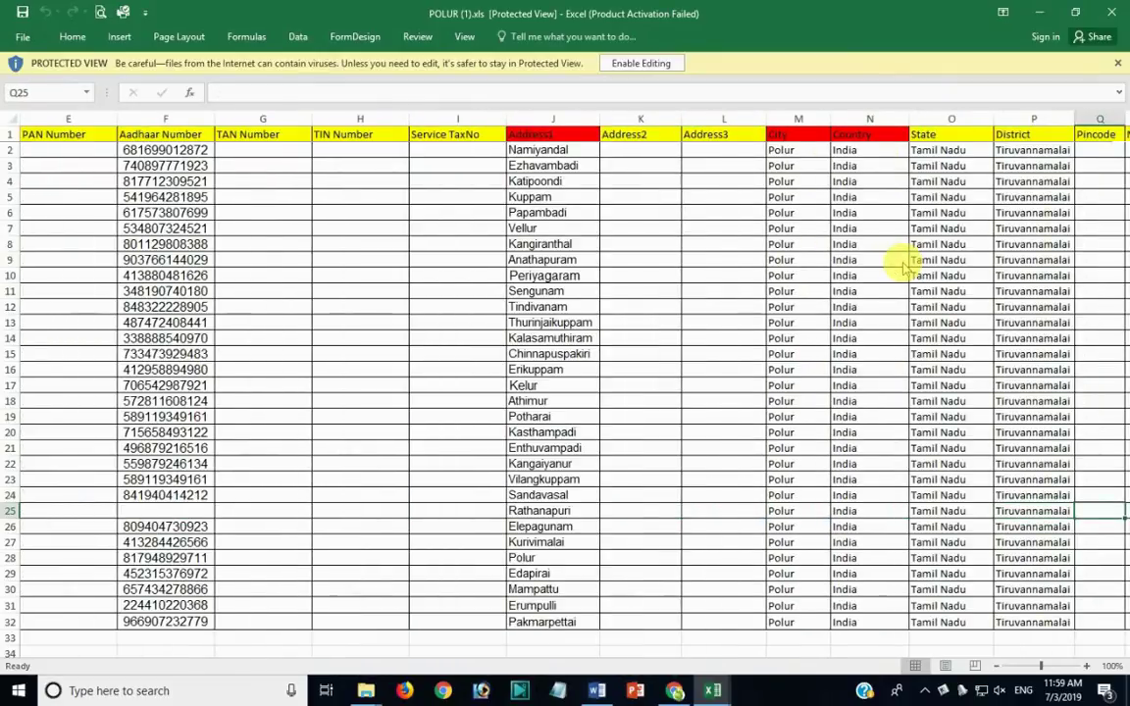
key("Right")
key("Right")
key("Right")
key("Right")
key("Right")
key("Right")
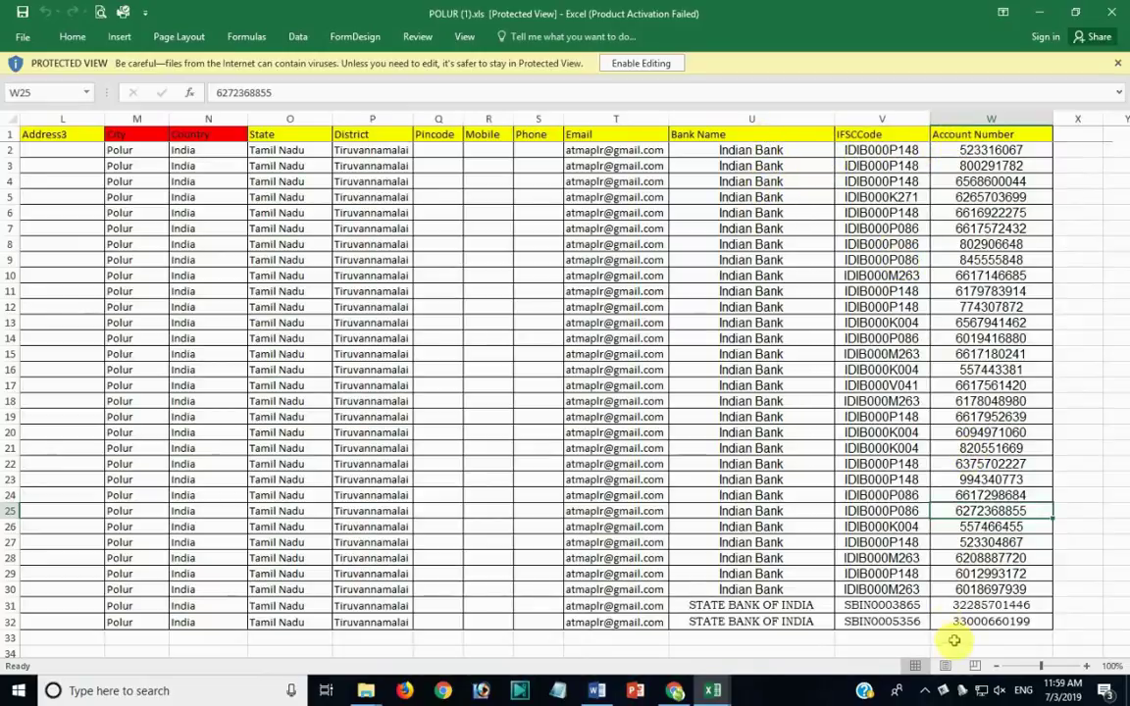
left_click(945, 576)
scroll(947, 582, "left", 3)
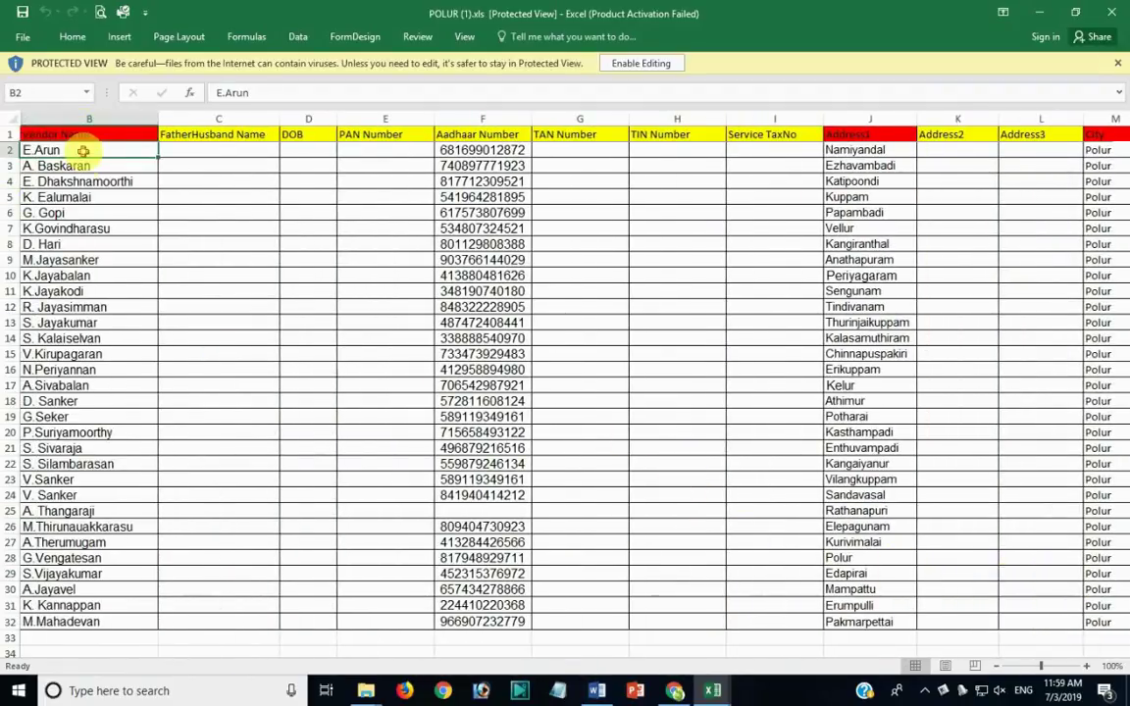
Count the vendor names in B2:B32, then go back to the PFMS Upload Vendor Data page
left_click_drag(83, 151, 62, 621)
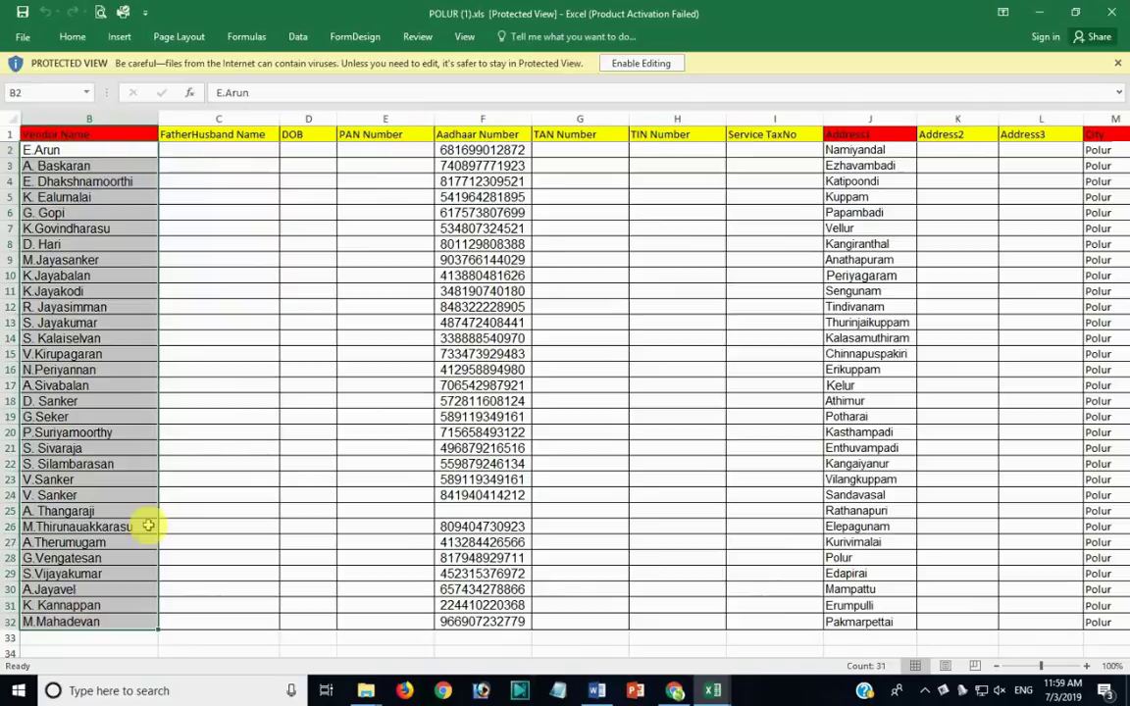
key("alt+Tab")
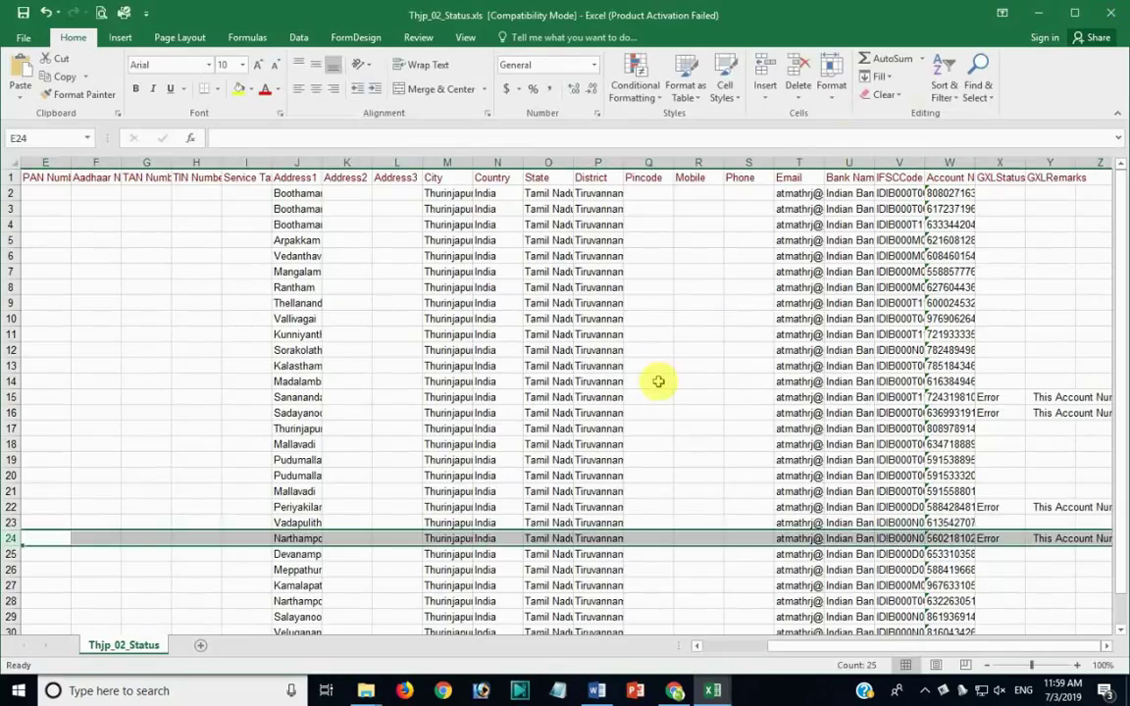
key("alt+Tab")
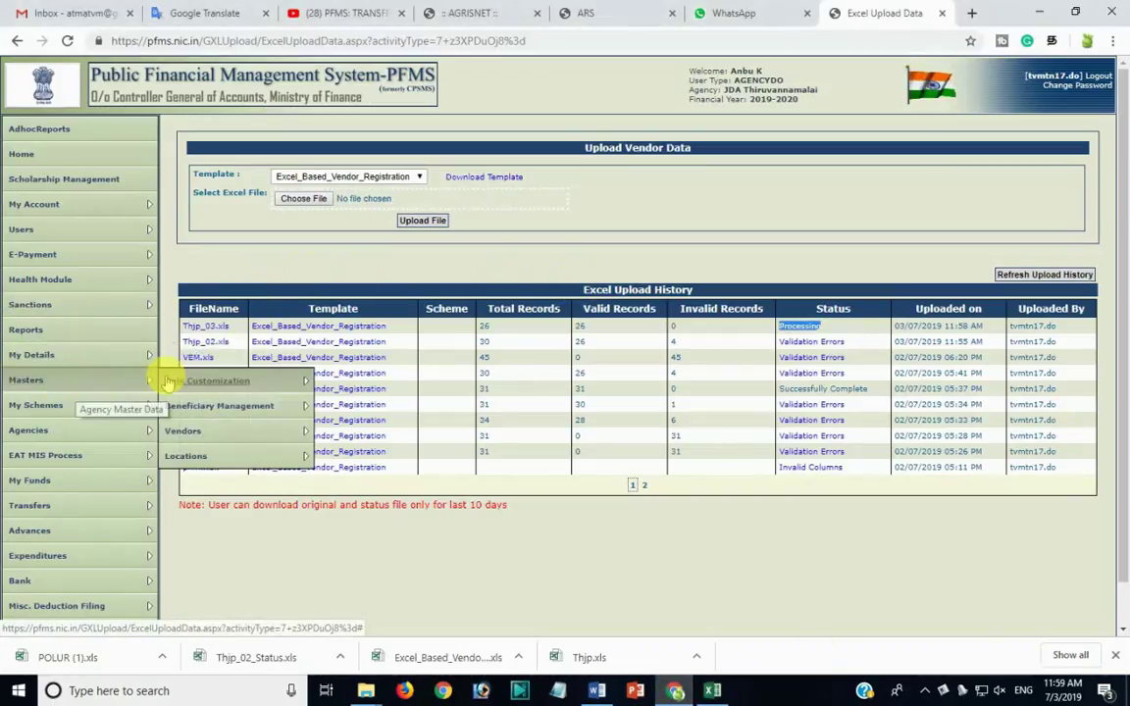
mouse_move(27, 380)
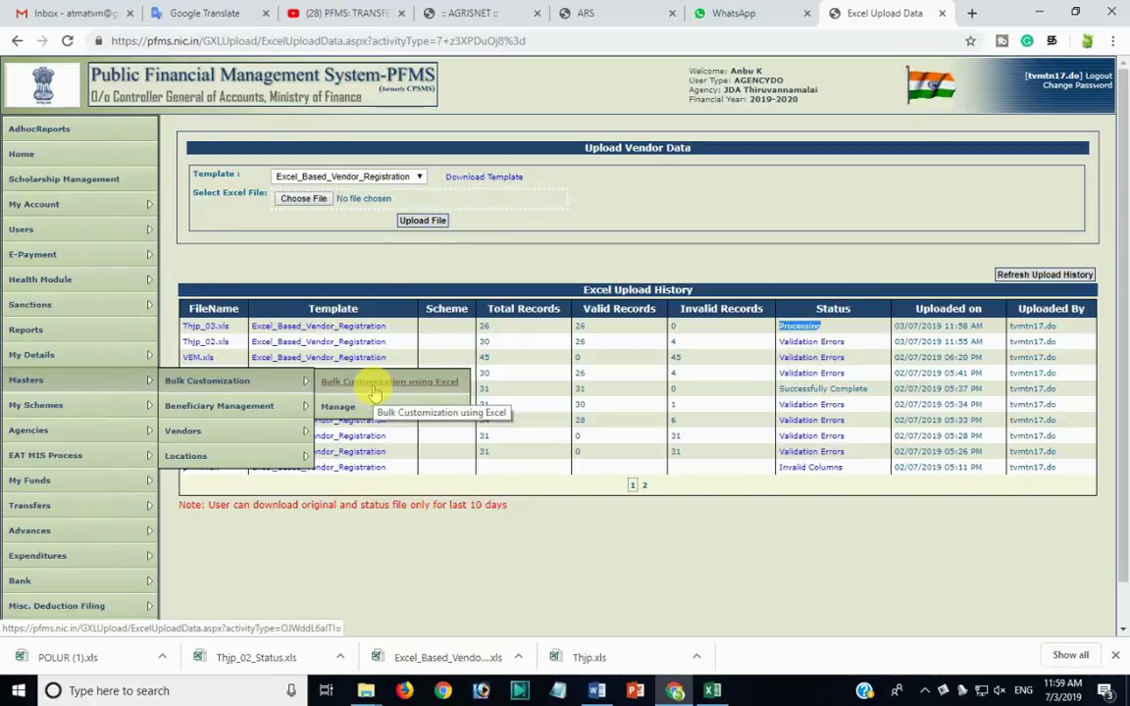
Configure TN17 scheme bulk customization as Expenditure for Vendors and download the Excel_Based_Bulk_Customization template
left_click(374, 392)
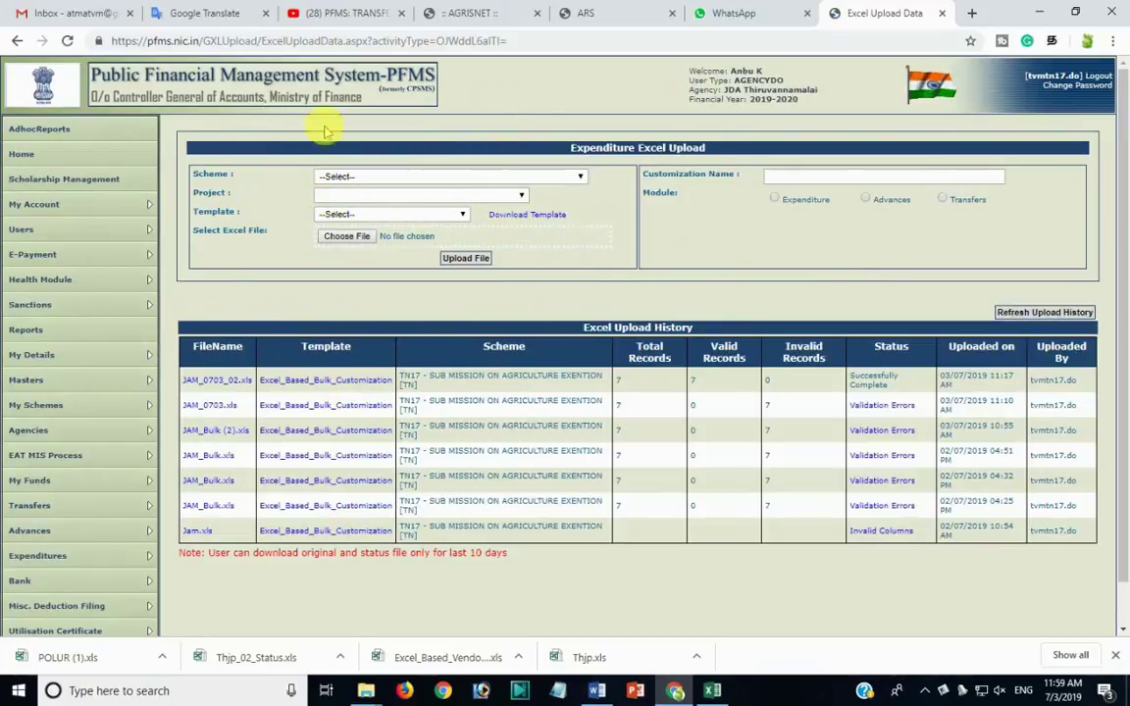
left_click(539, 178)
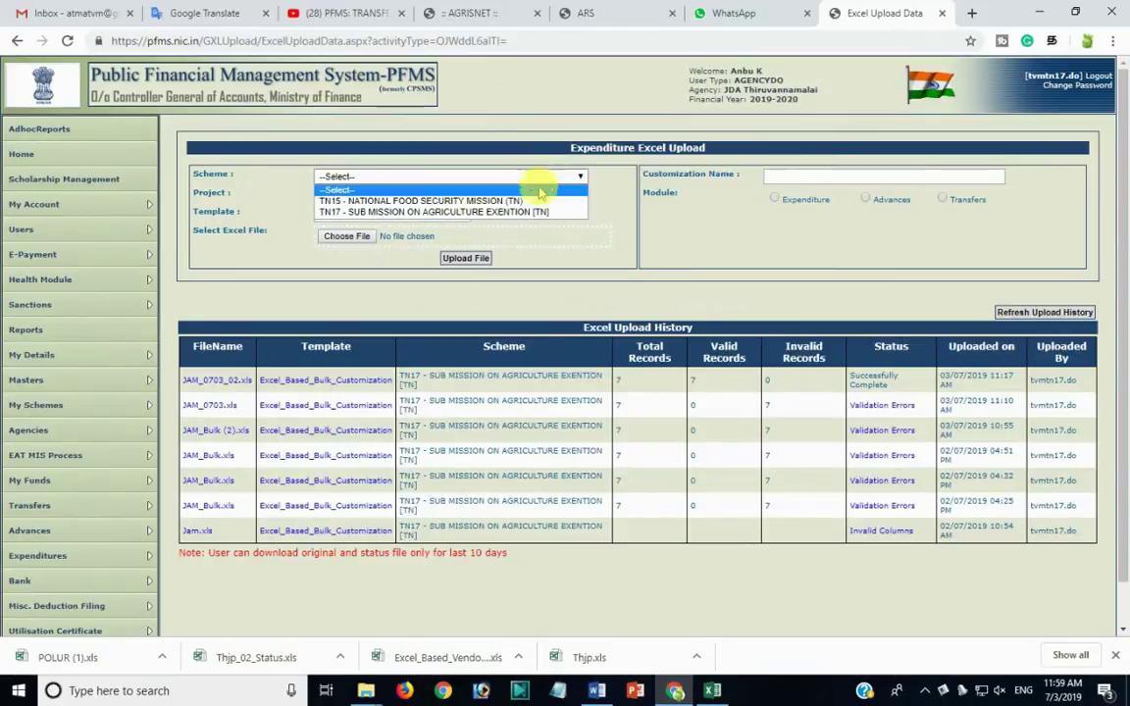
left_click(518, 209)
type("Polur_FF")
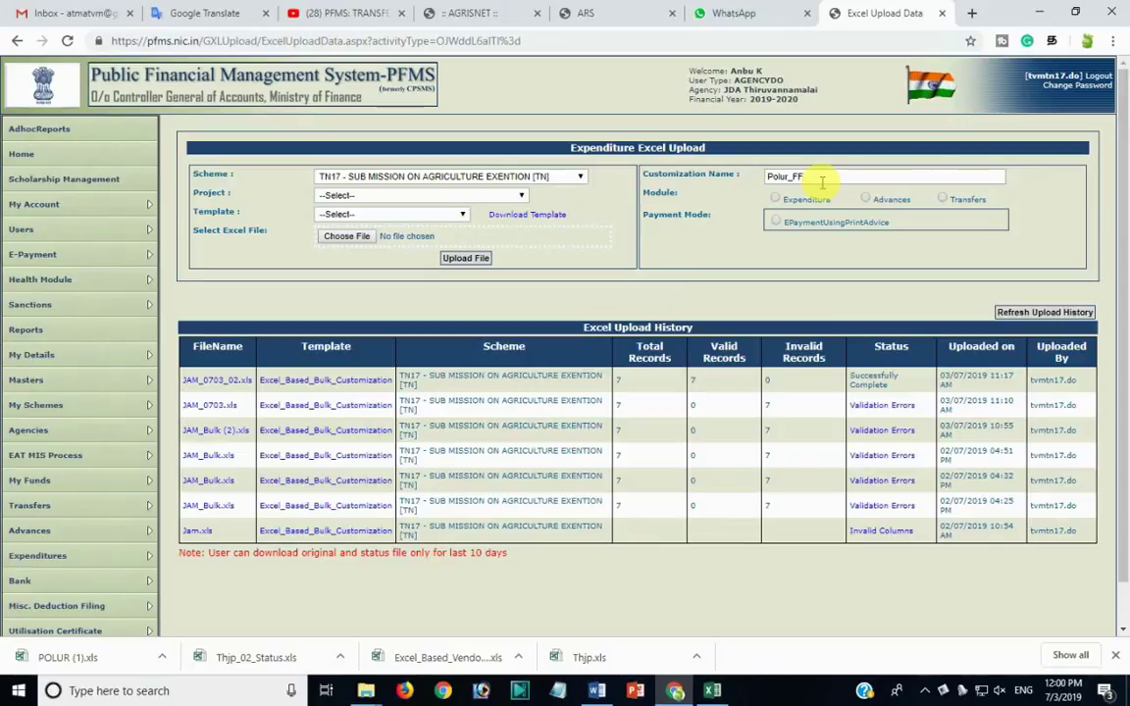
left_click(777, 199)
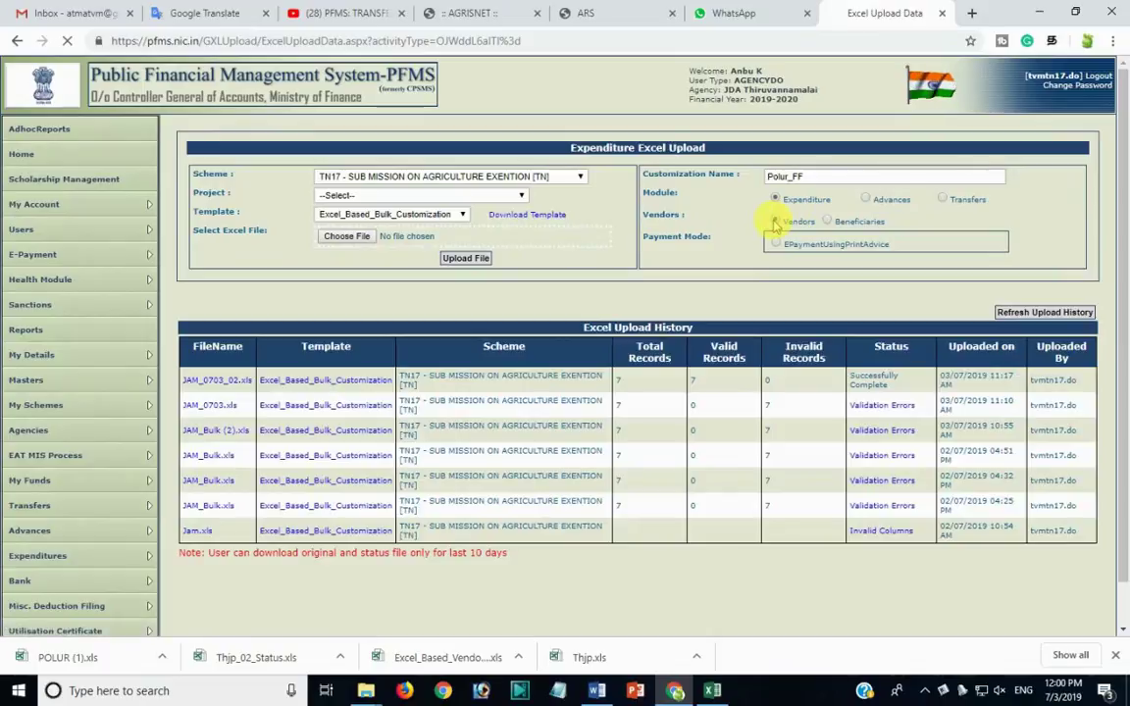
left_click(775, 220)
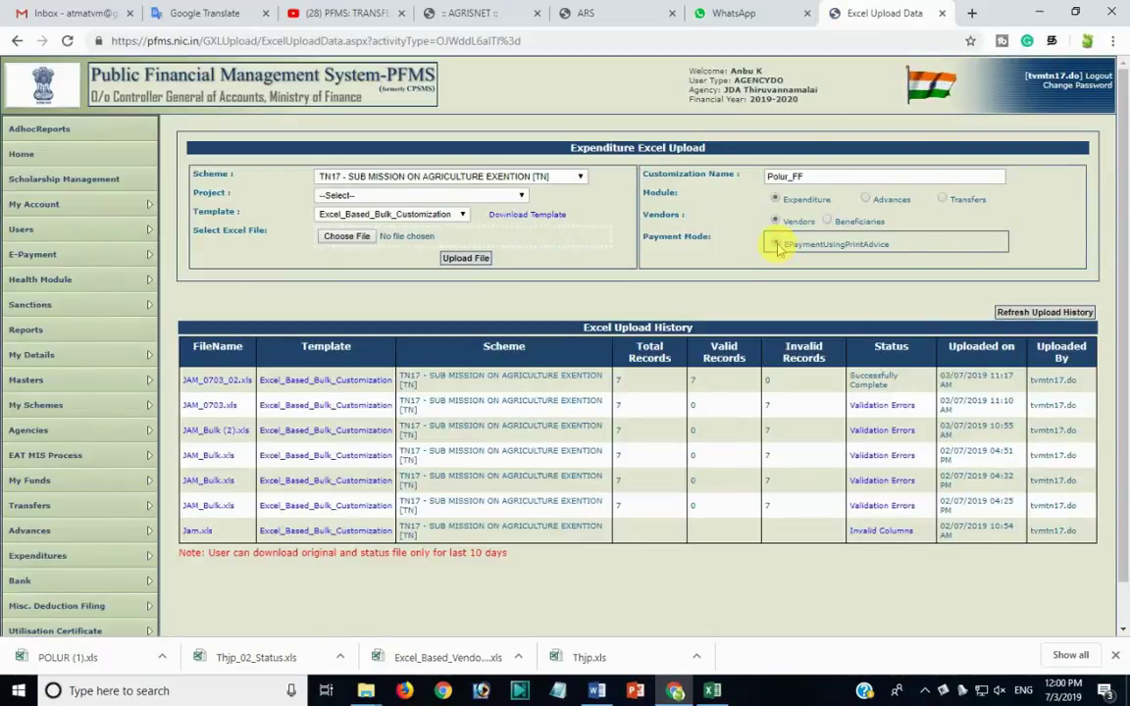
left_click(468, 220)
left_click(465, 220)
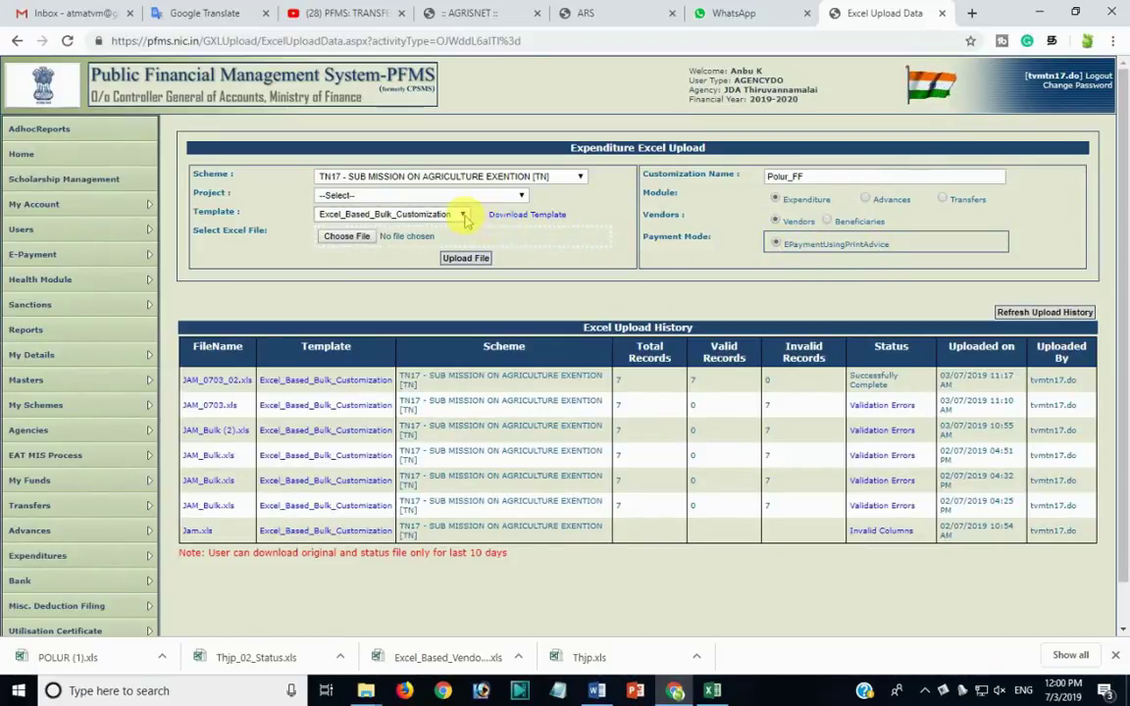
left_click(550, 215)
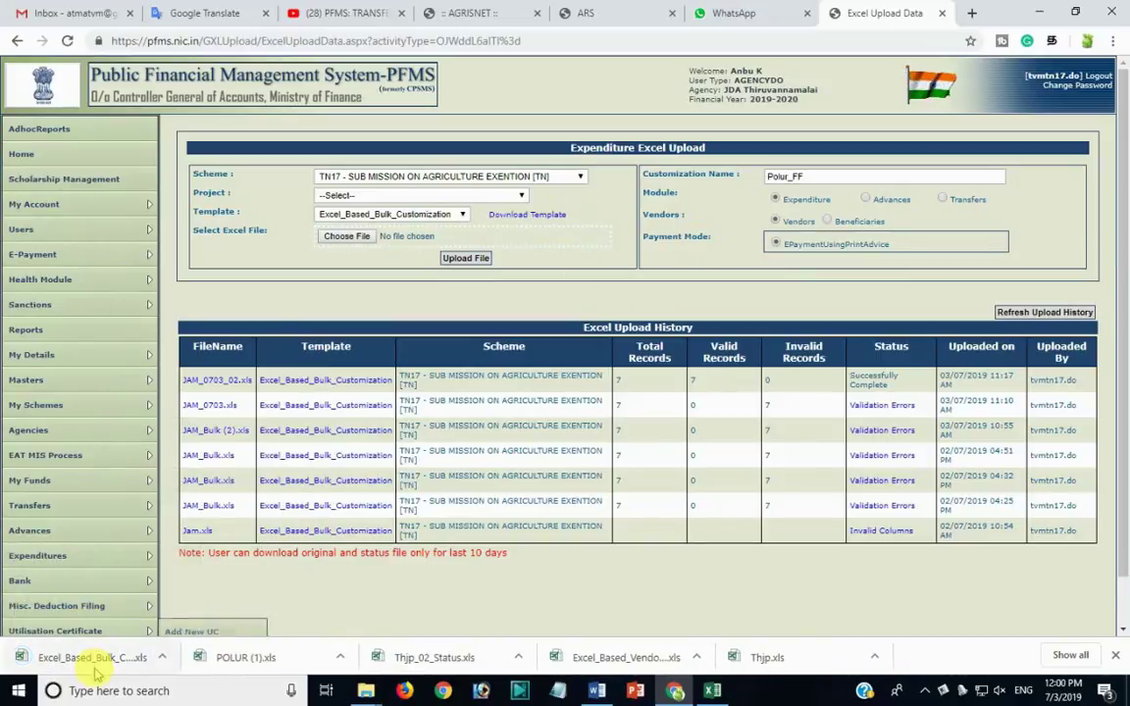
Open the template for editing and review its Receiving Party, Transaction, Component and Expense Type columns
left_click(95, 659)
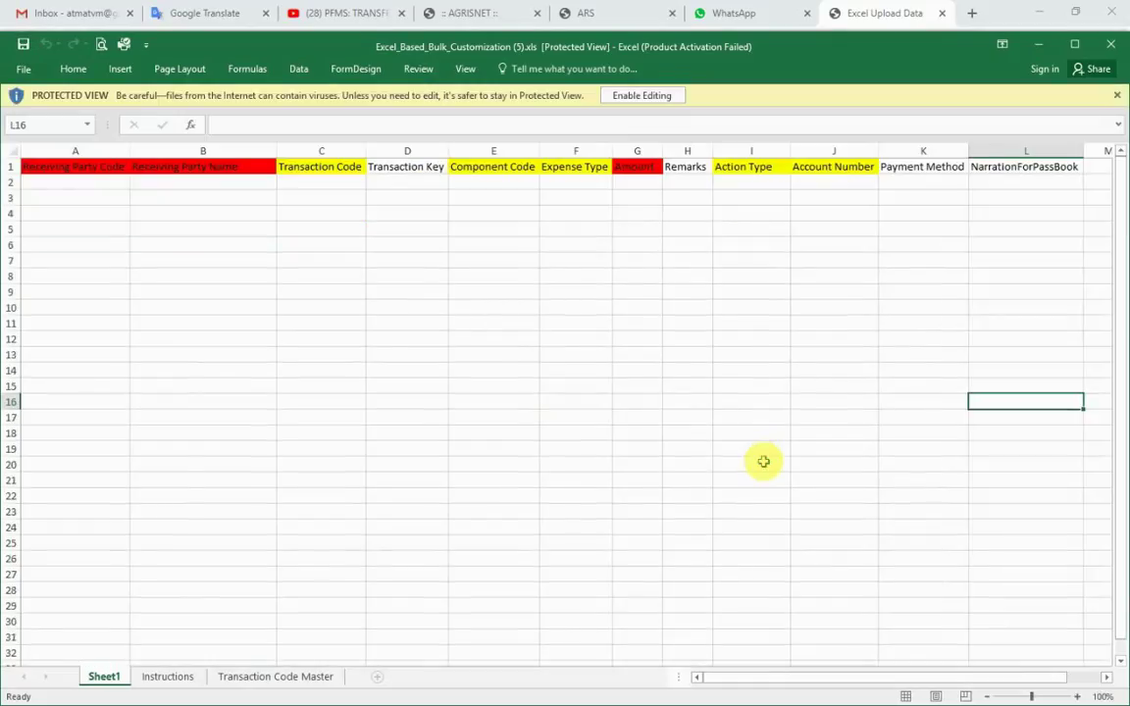
left_click(653, 99)
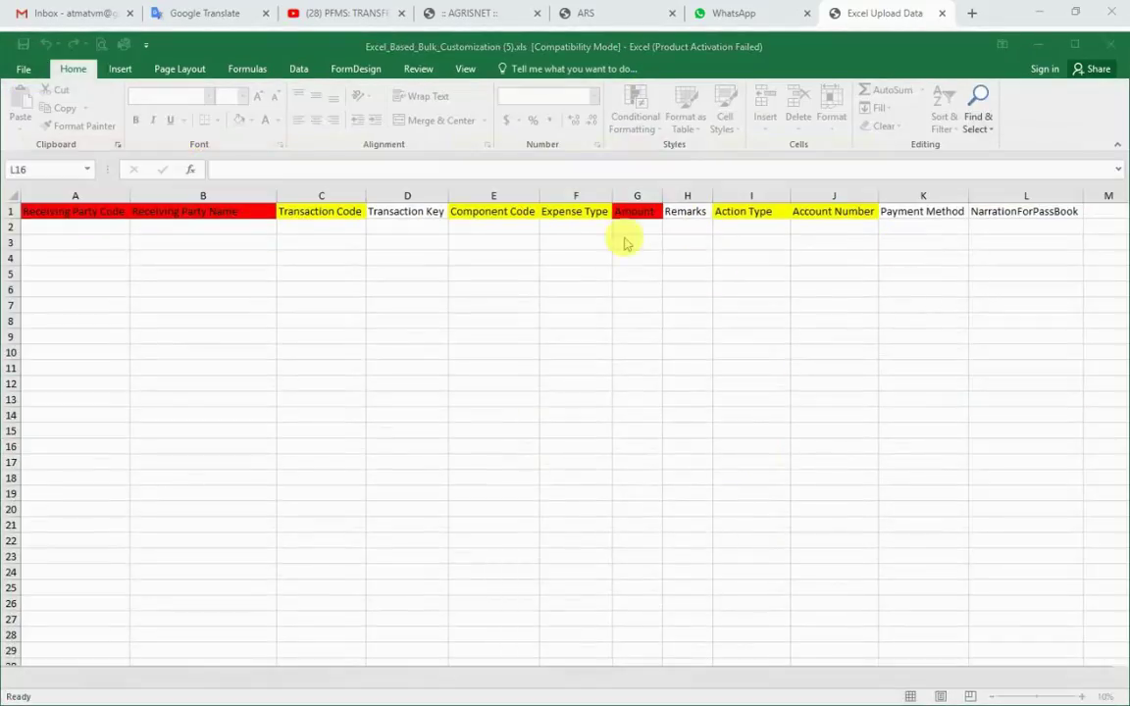
left_click_drag(105, 227, 111, 586)
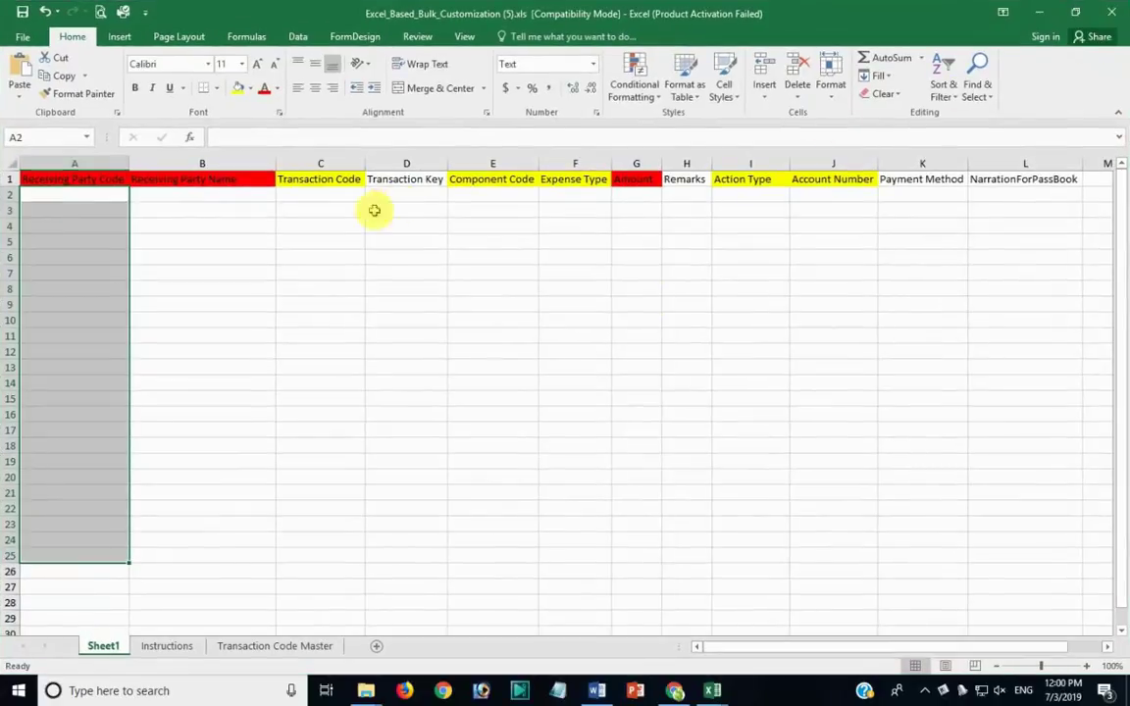
left_click_drag(218, 194, 224, 555)
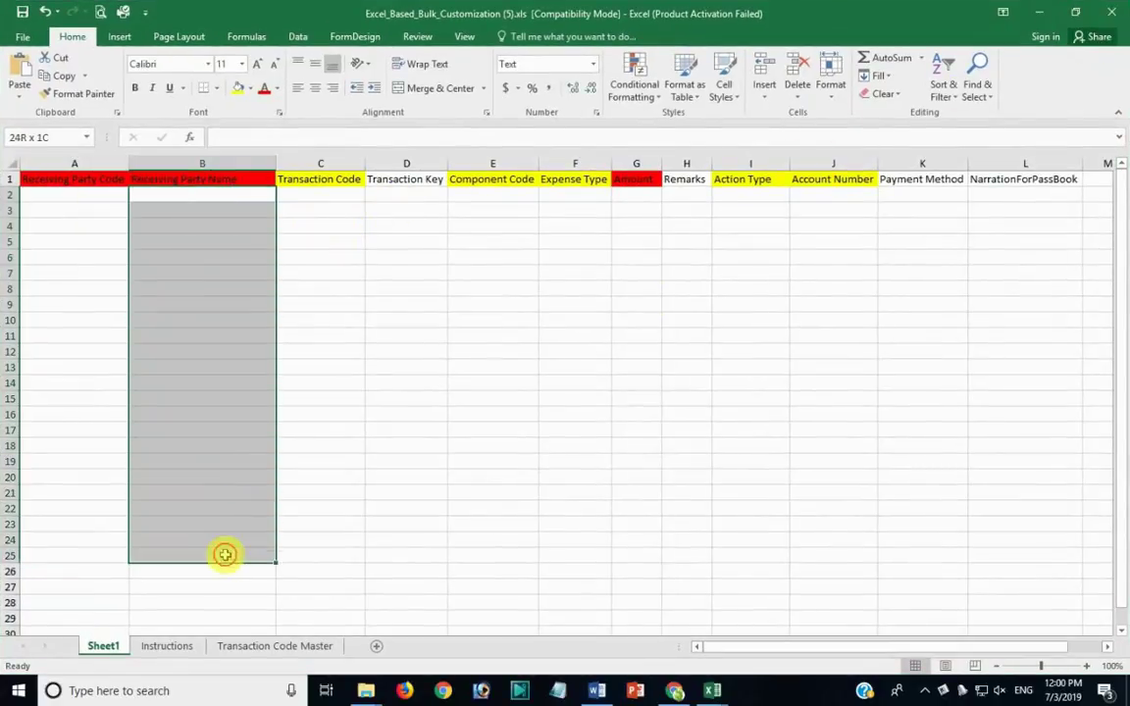
left_click_drag(343, 197, 343, 459)
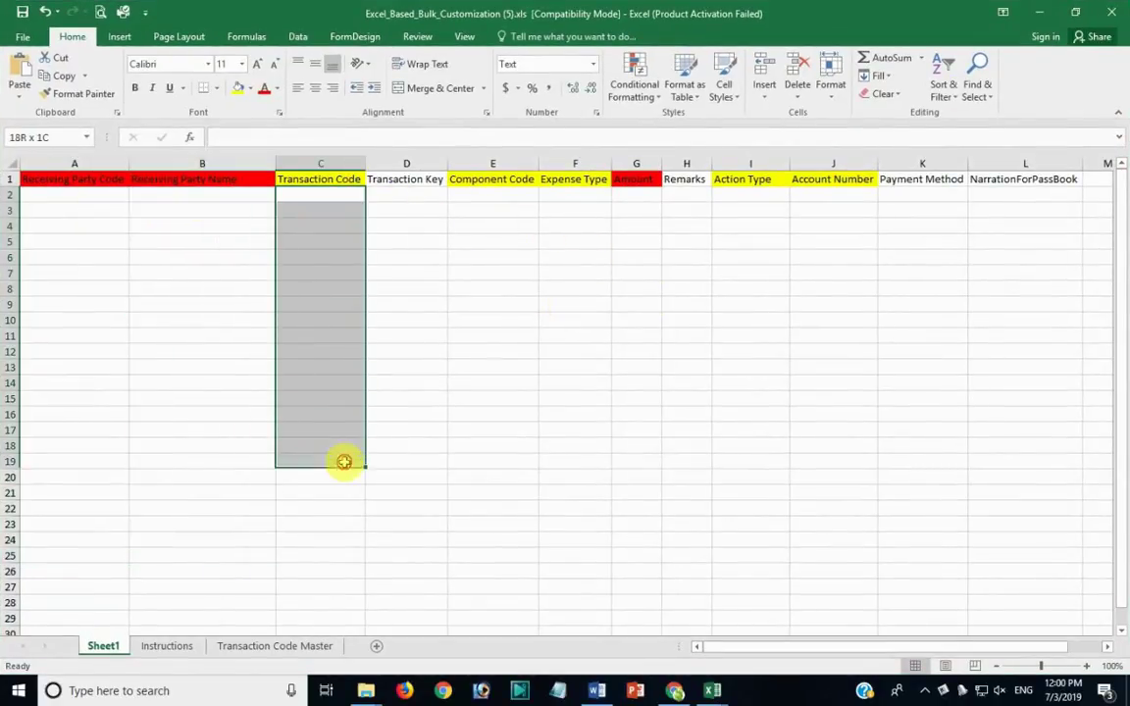
left_click_drag(494, 197, 543, 447)
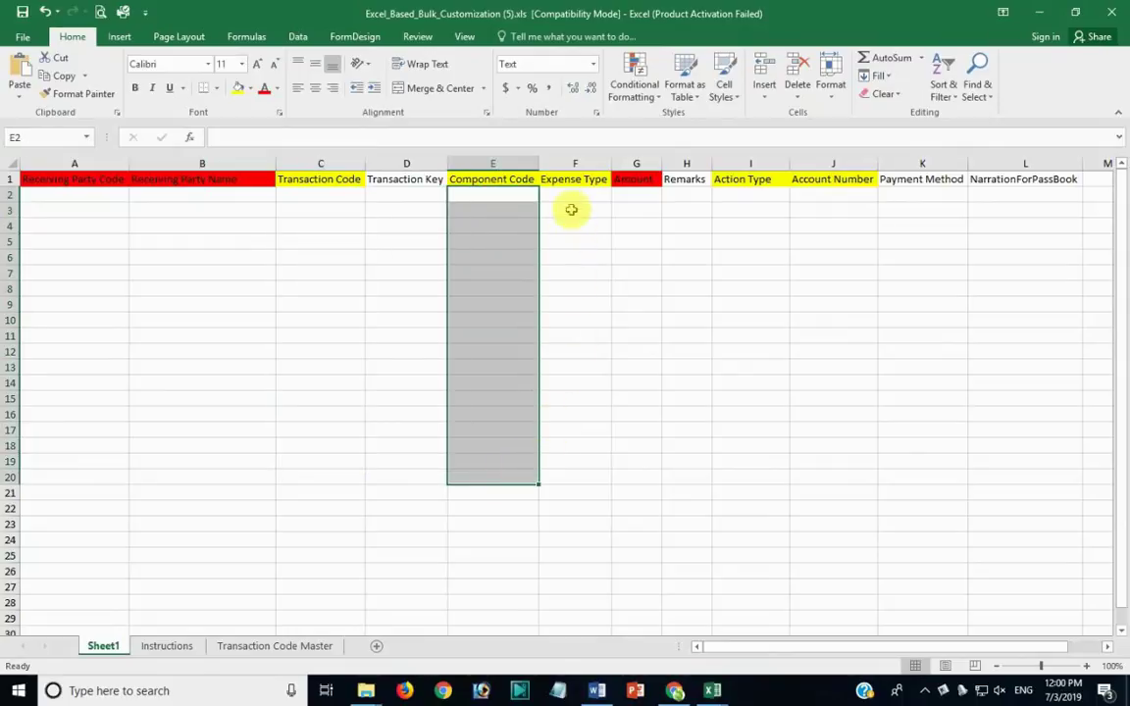
left_click_drag(575, 197, 579, 496)
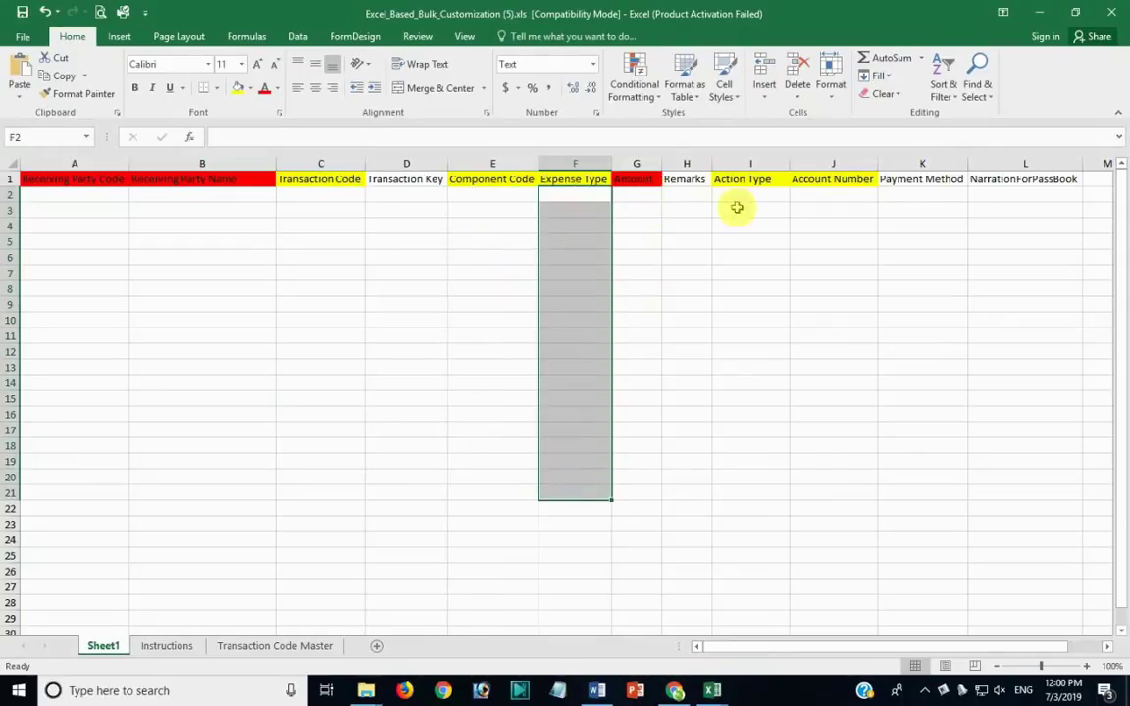
Switch back from the Excel workbooks to the PFMS expenditure upload page
left_click(716, 690)
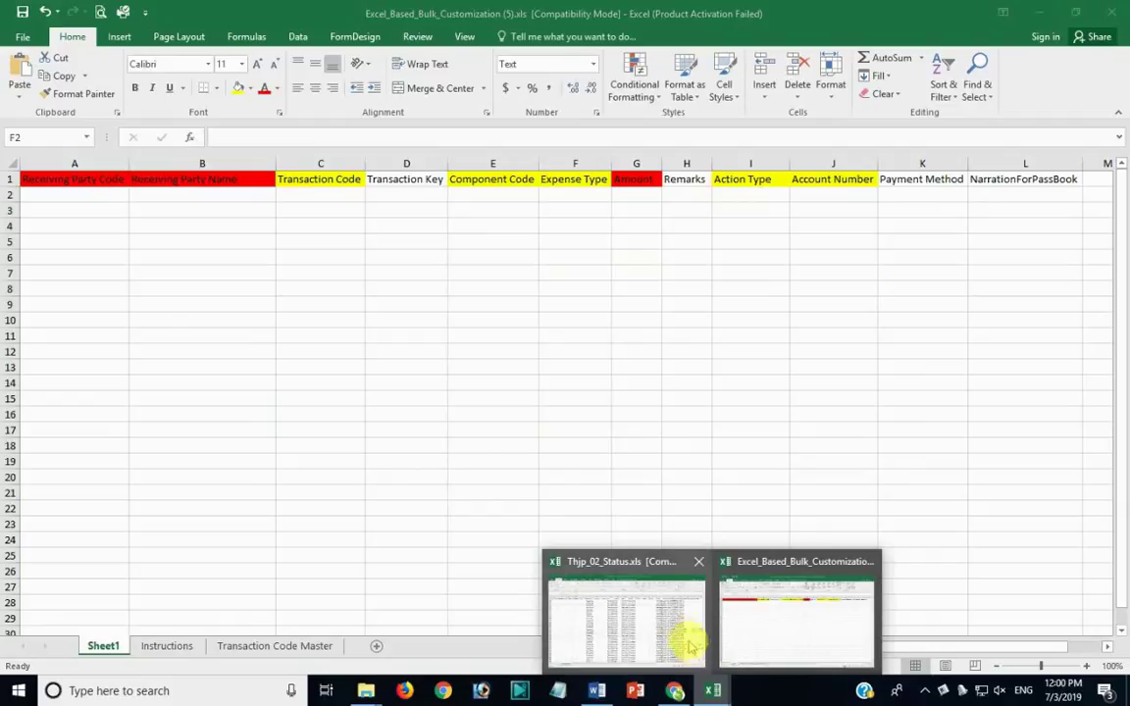
left_click(685, 642)
left_click(675, 691)
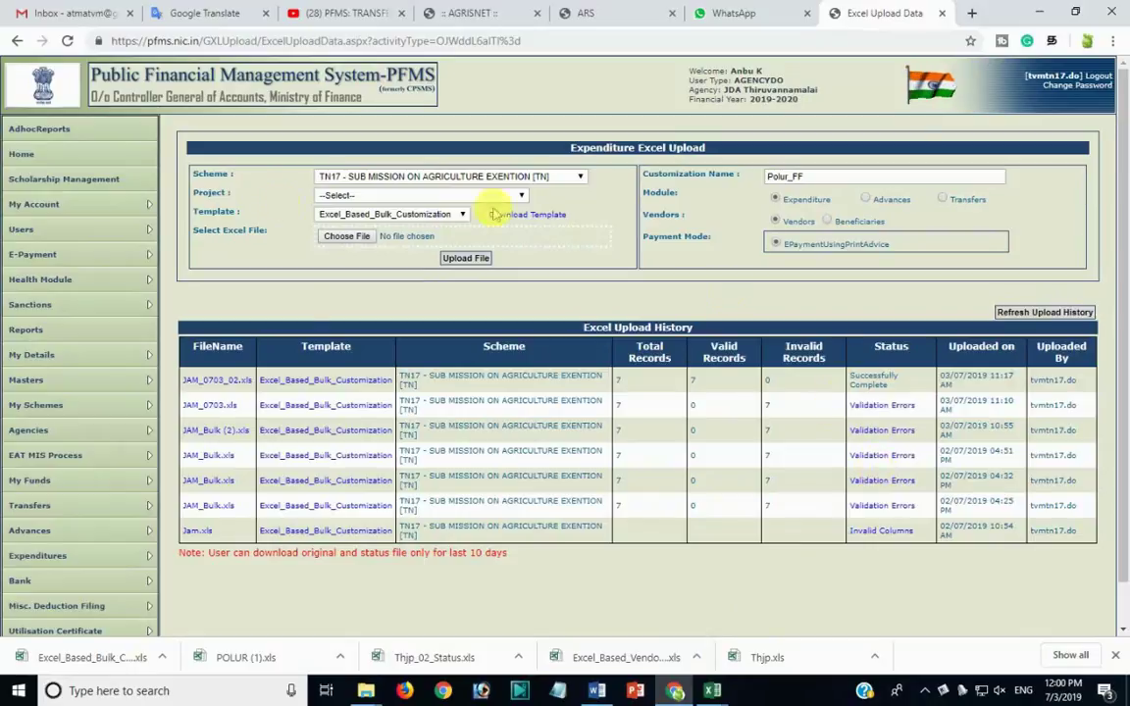
mouse_move(184, 431)
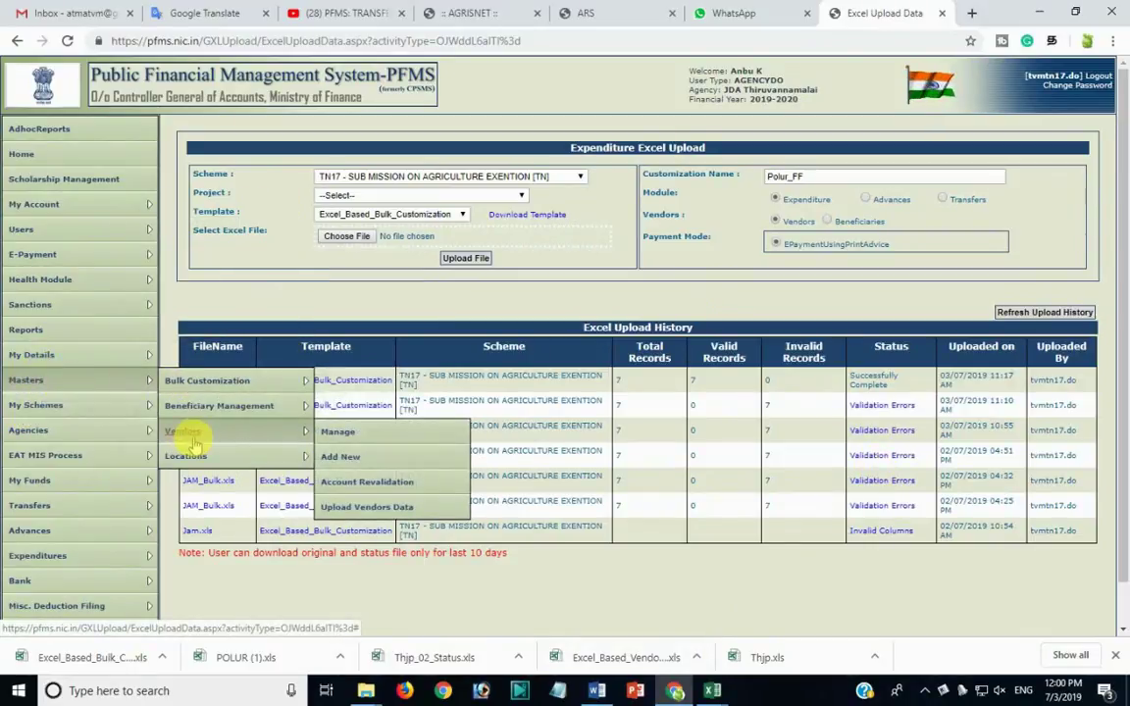
Export the Manage Vendors list to Excel and open the downloaded AgencyDetails file
left_click(355, 443)
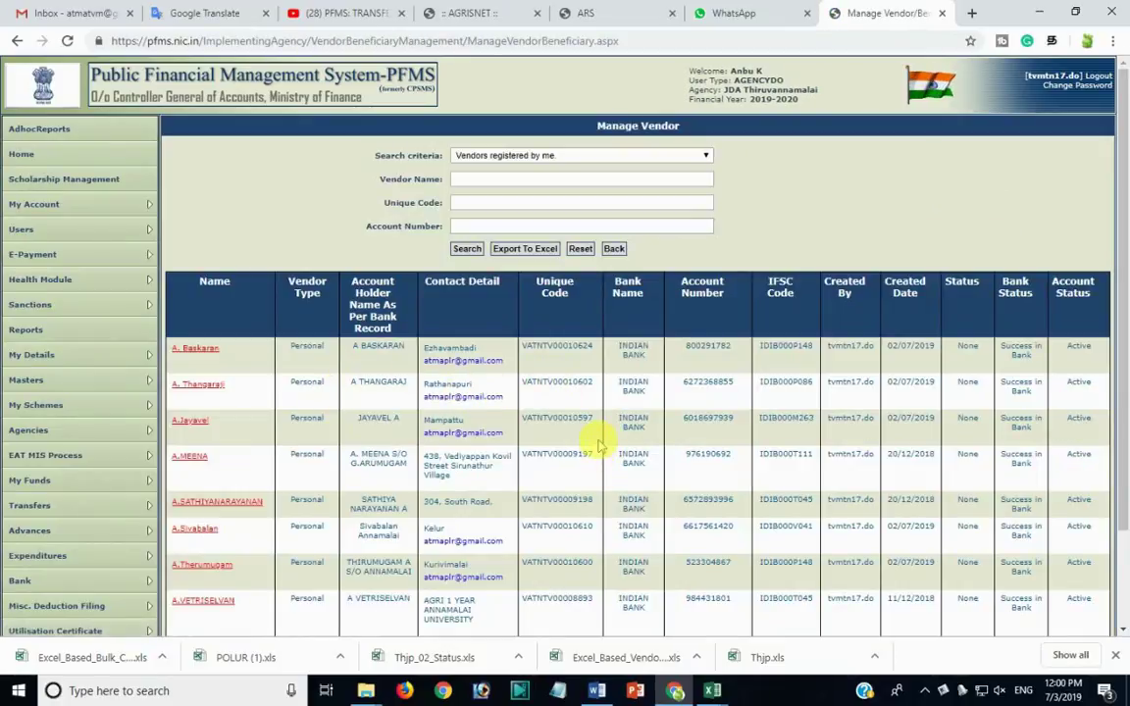
scroll(601, 444, "down", 2)
scroll(589, 412, "up", 2)
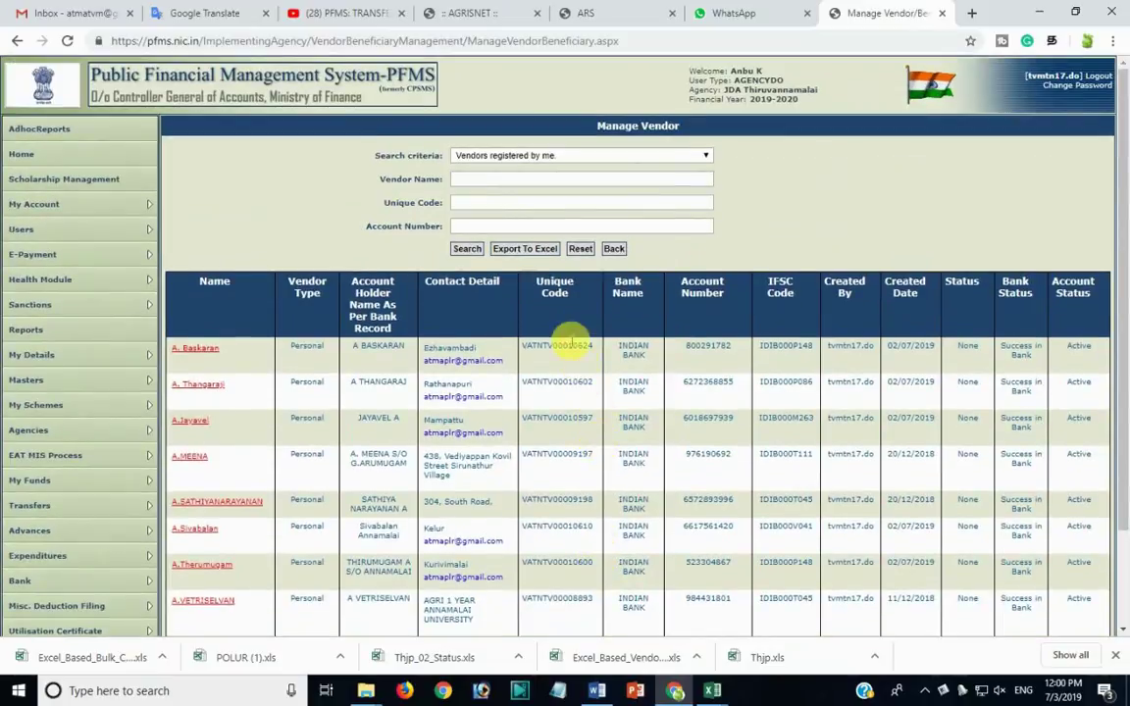
left_click(525, 248)
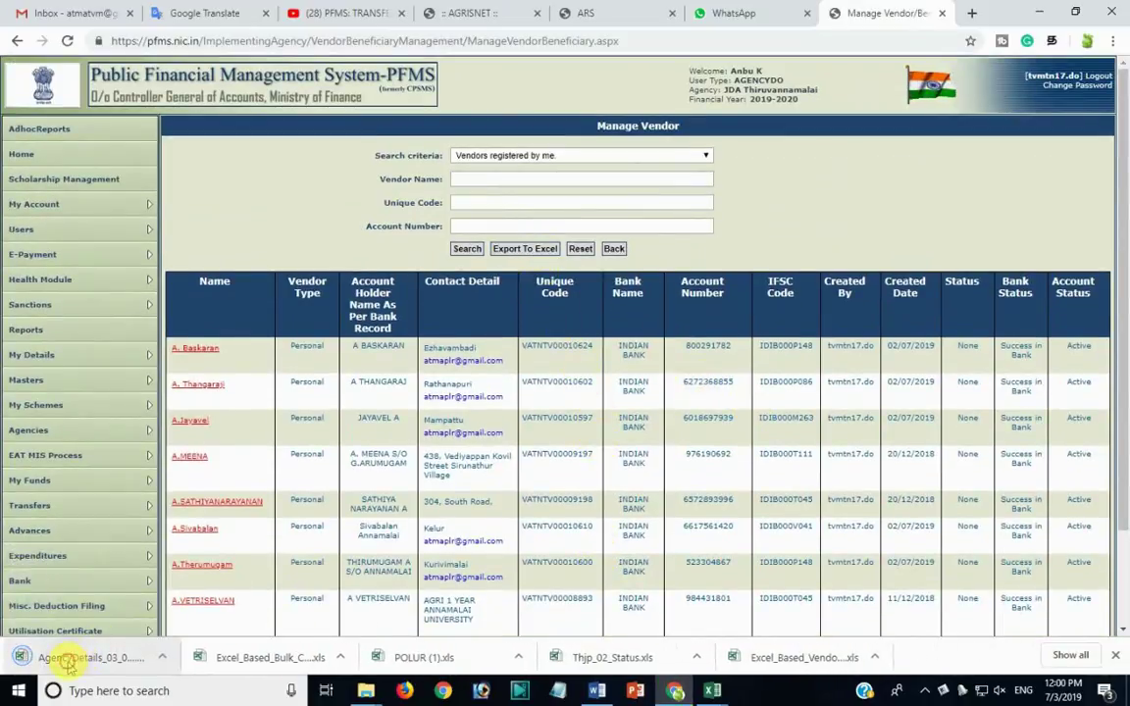
left_click(53, 658)
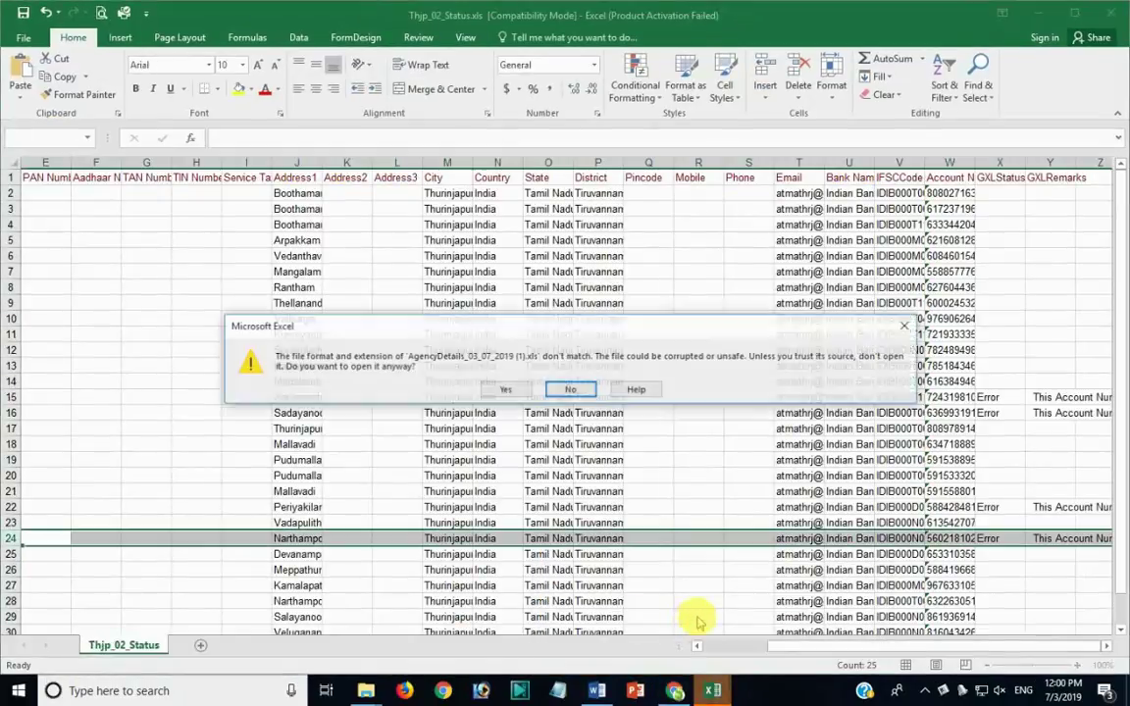
Open AgencyDetails_03_07_2019 (1).xls and filter the Email column to the Polur office address only
left_click(506, 389)
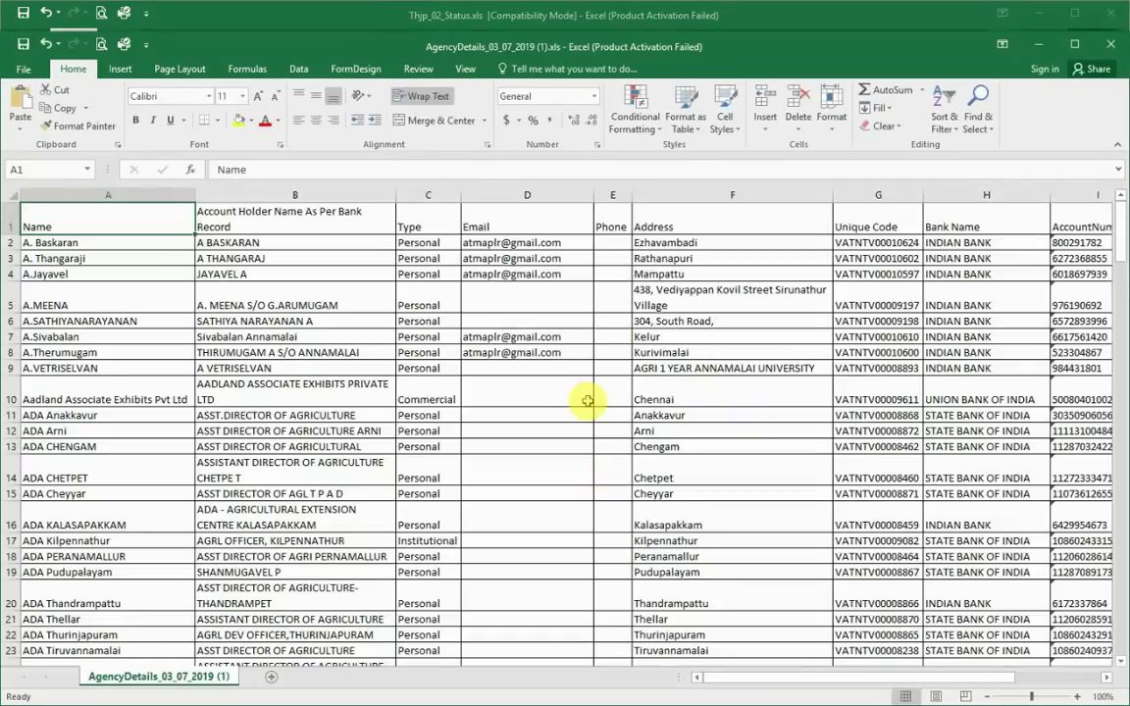
mouse_move(163, 227)
left_mouse_down()
mouse_move(960, 227)
mouse_move(908, 227)
left_mouse_up()
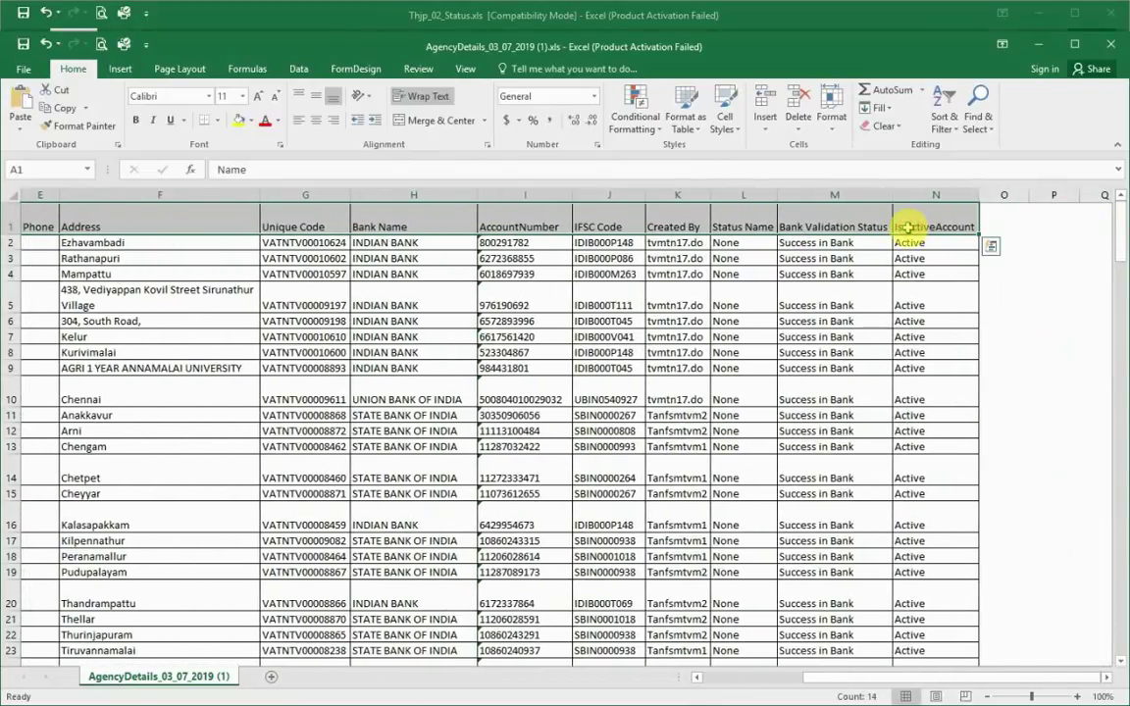
key("ctrl+shift+l")
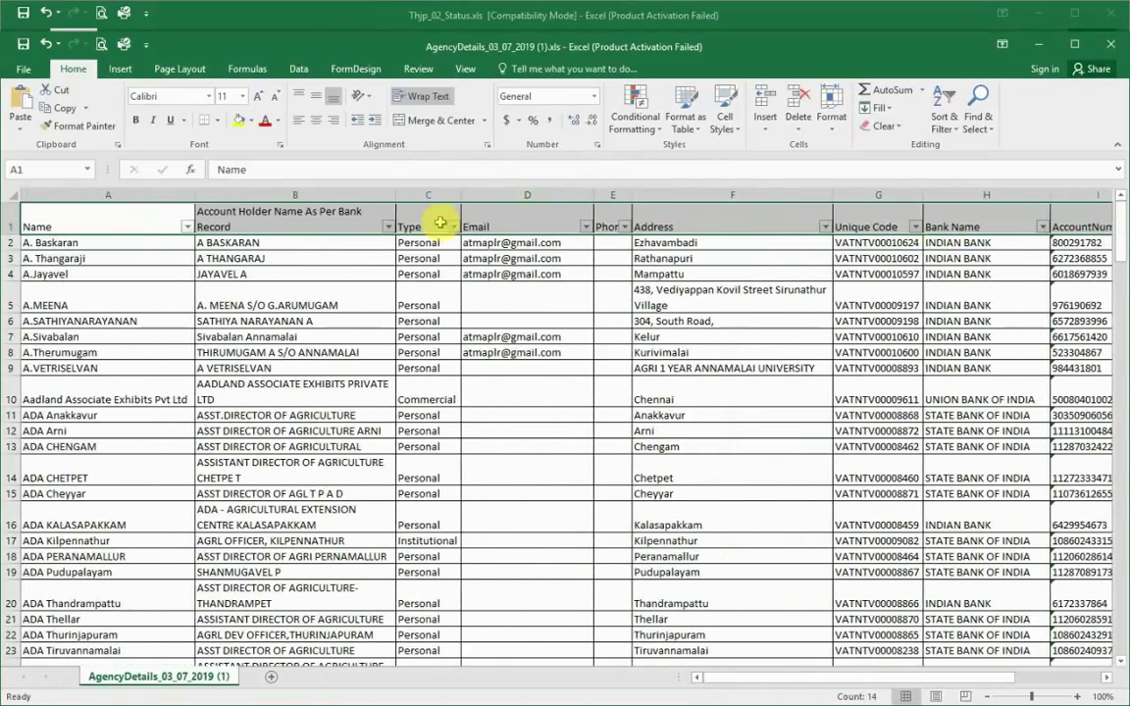
left_click(587, 227)
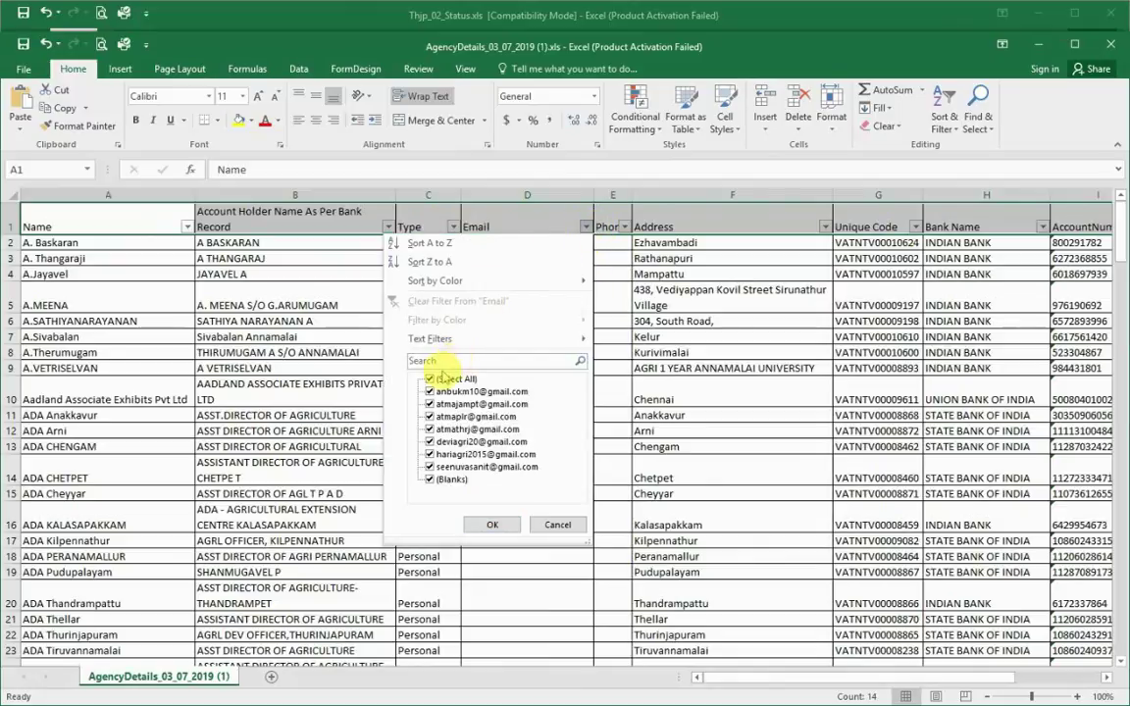
left_click(430, 378)
left_click(430, 416)
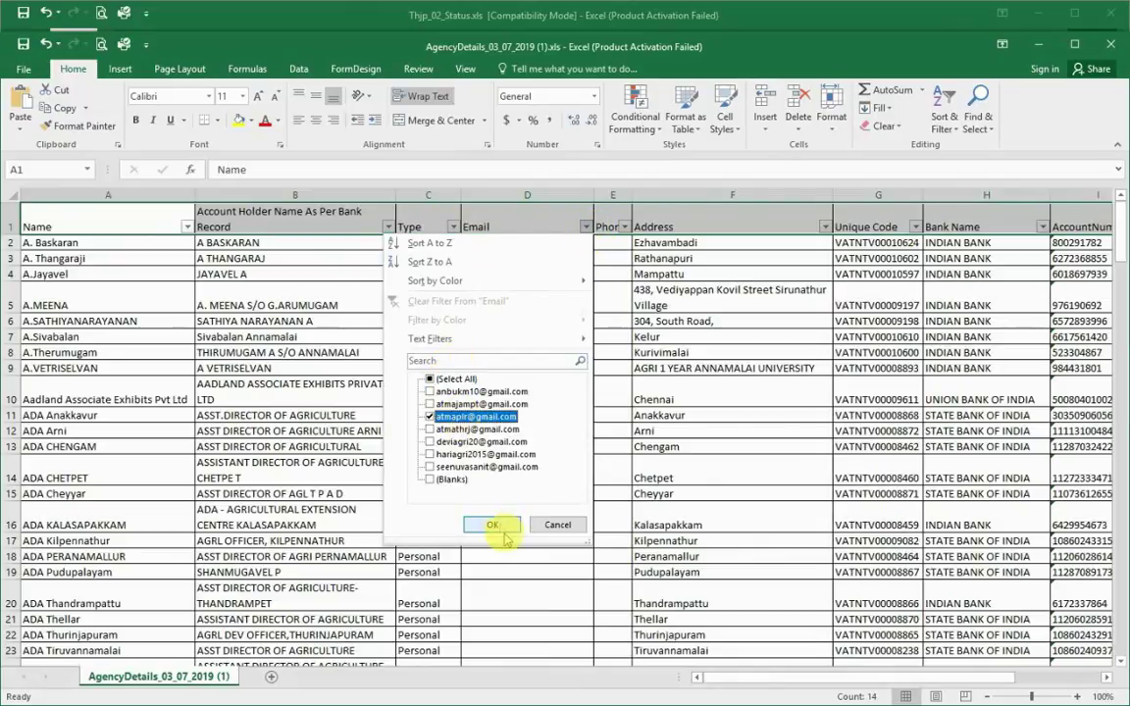
left_click(493, 525)
Select the filtered vendors' Unique Code values in column G of the agency details workbook
left_click_drag(90, 244, 99, 698)
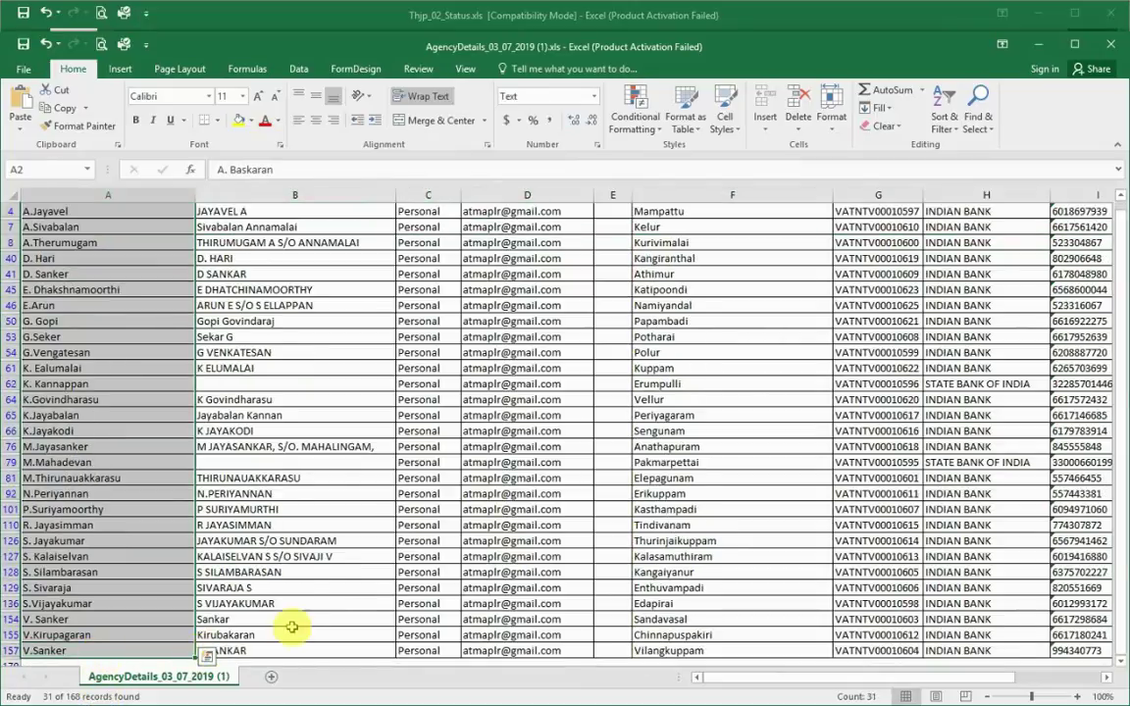
scroll(63, 390, "up", 1)
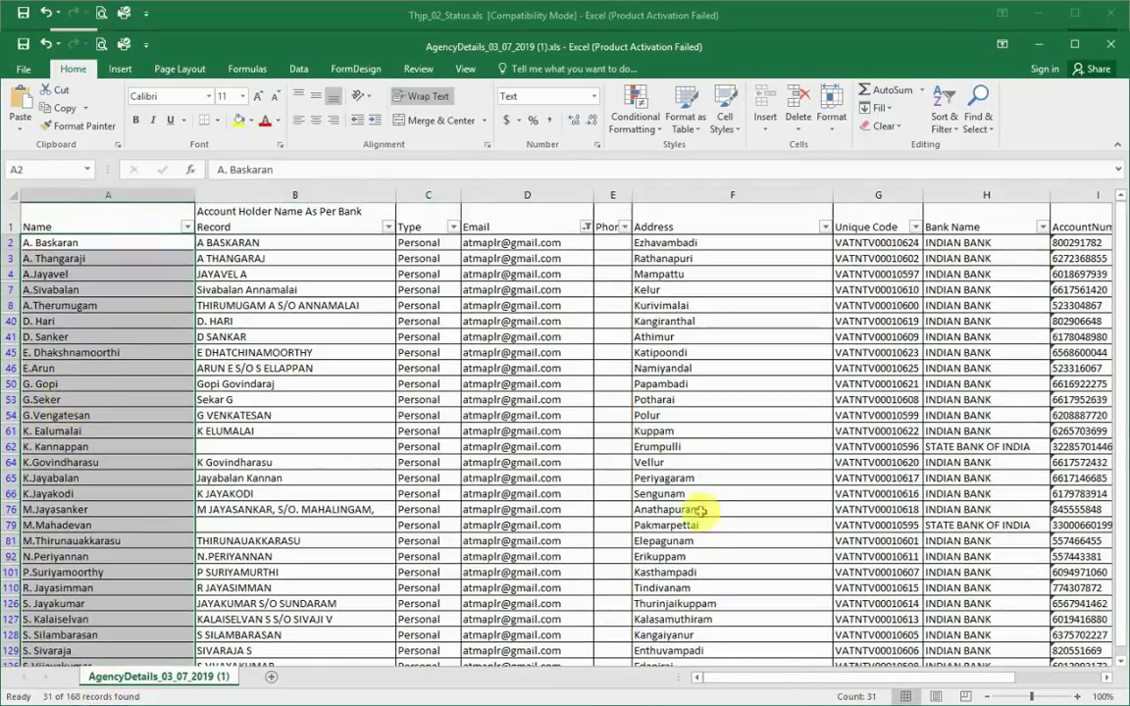
left_click(1074, 47)
mouse_move(713, 691)
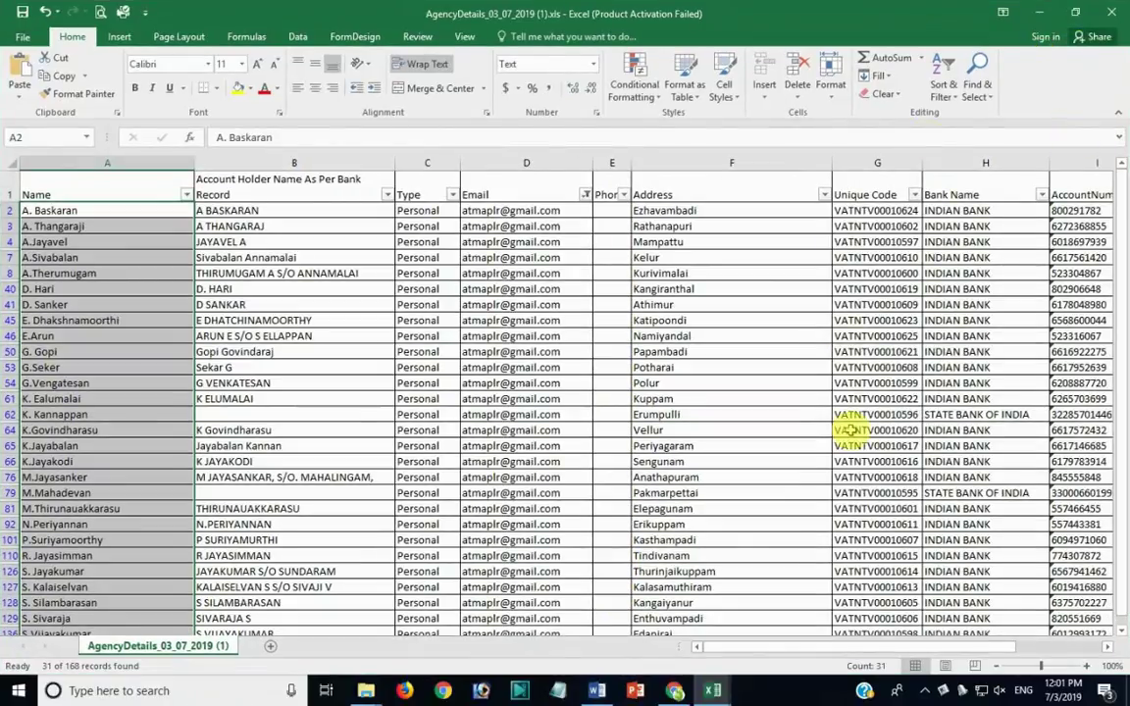
left_click(713, 635)
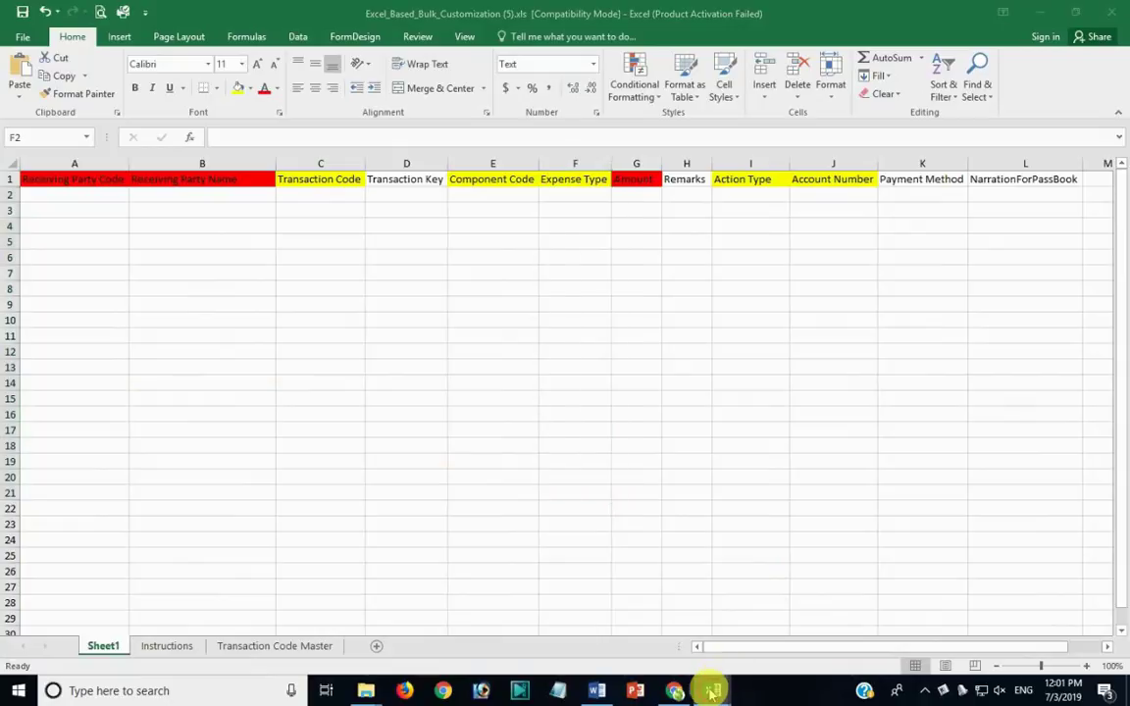
mouse_move(713, 691)
left_click(870, 613)
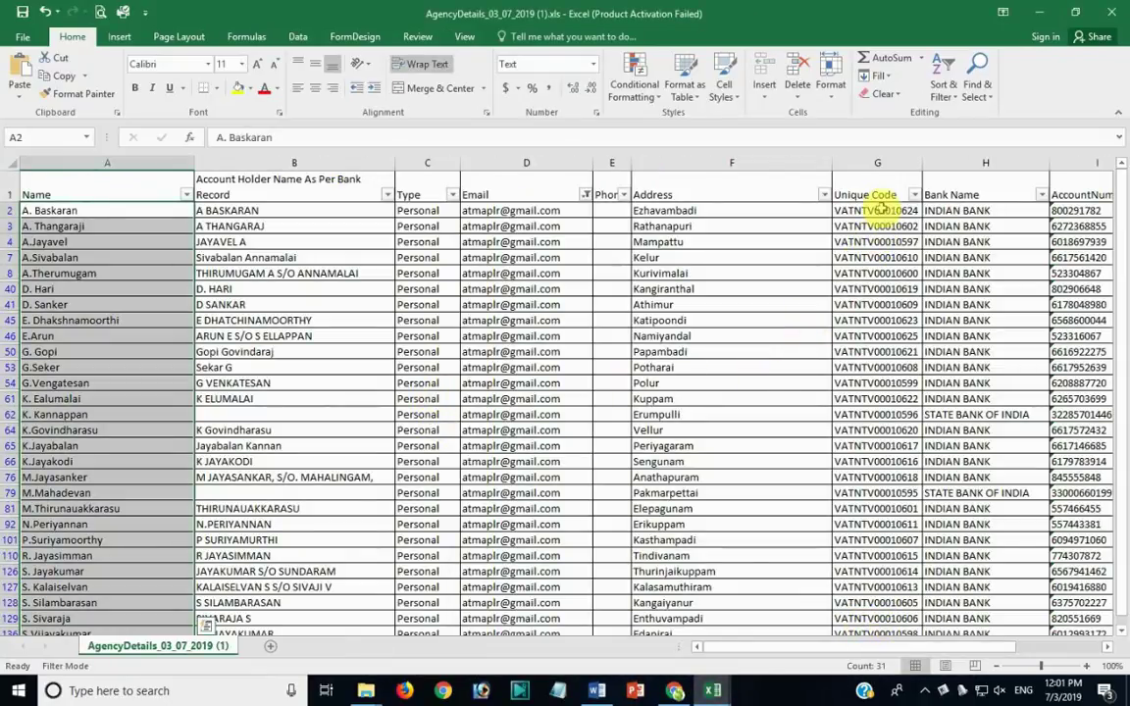
mouse_move(882, 210)
left_mouse_down()
mouse_move(878, 568)
mouse_move(888, 613)
mouse_move(864, 540)
left_mouse_up()
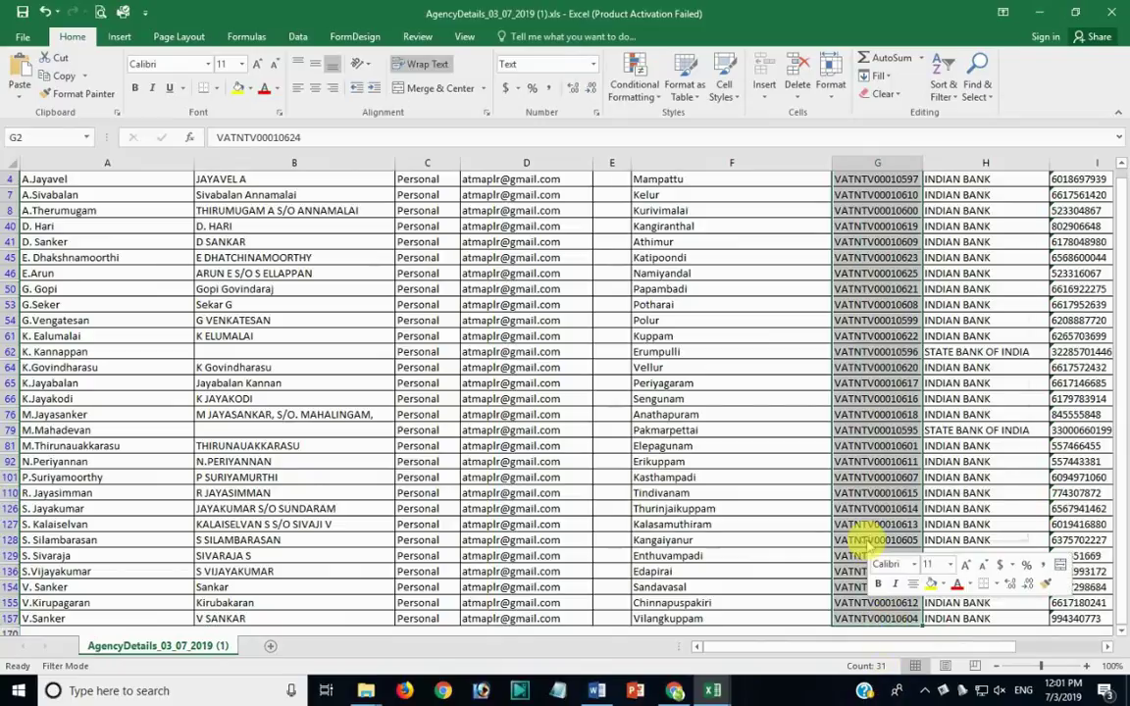
Copy the vendors' unique codes and paste them as values into Receiving Party Code from A2
right_click(864, 540)
left_click(814, 214)
scroll(814, 294, "up", 2)
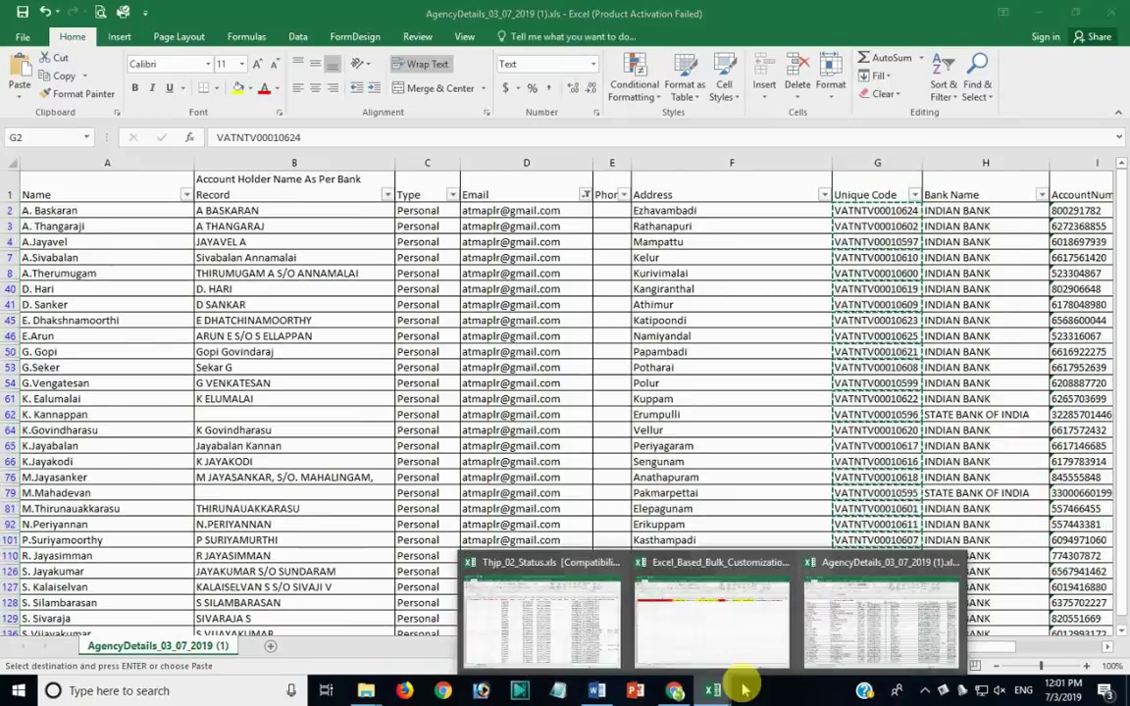
left_click(714, 628)
right_click(97, 200)
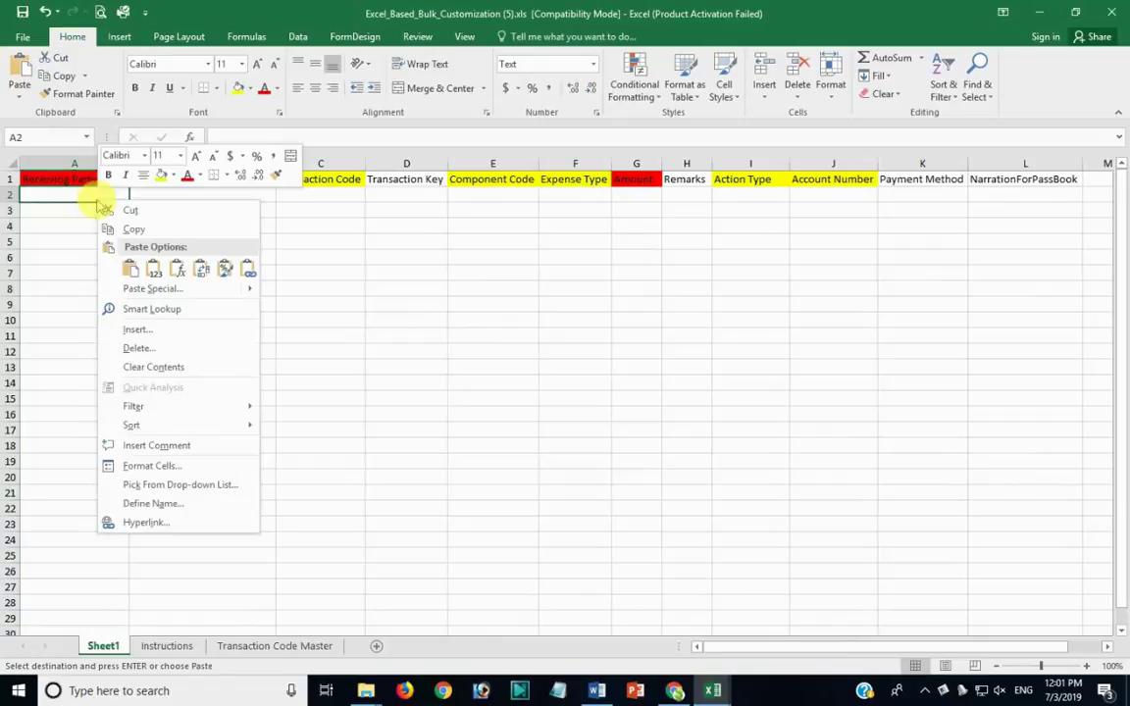
left_click(155, 270)
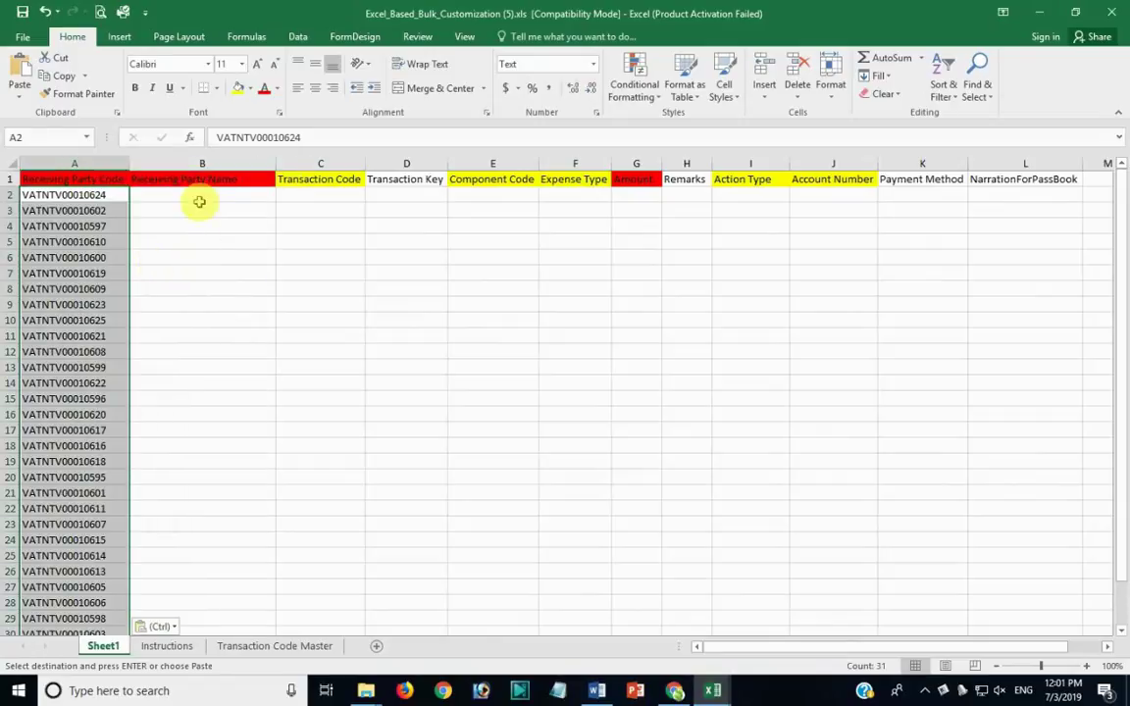
mouse_move(712, 691)
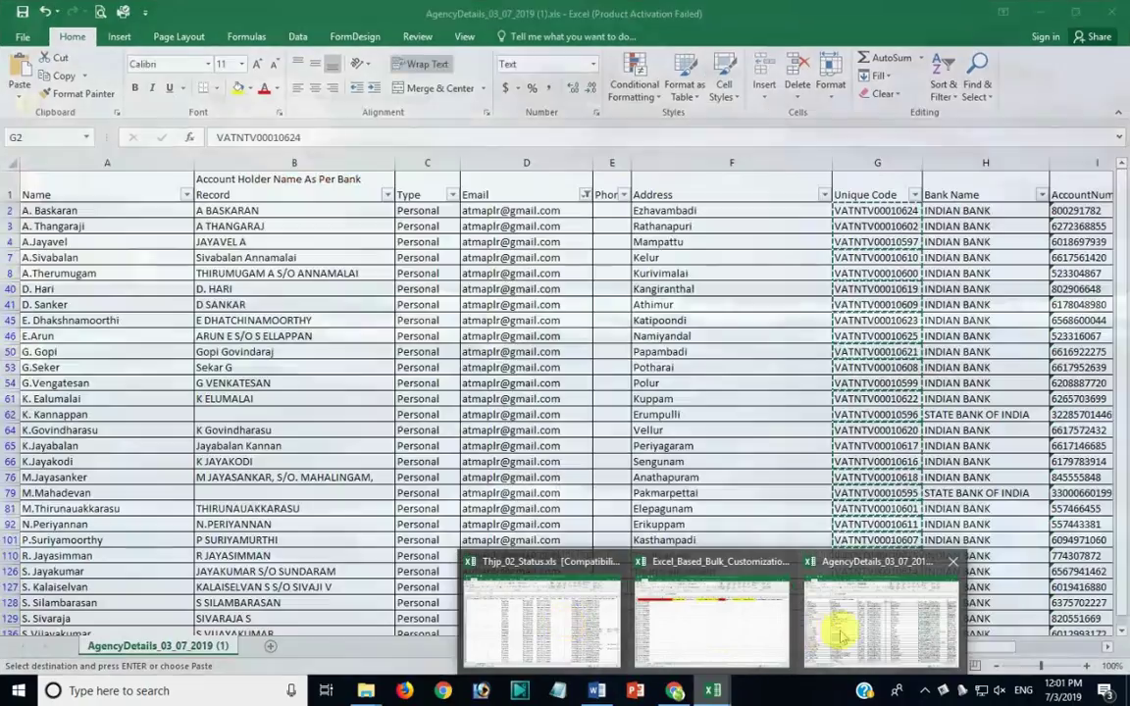
Copy the vendor names and paste them as values into Receiving Party Name from B2
left_click(878, 599)
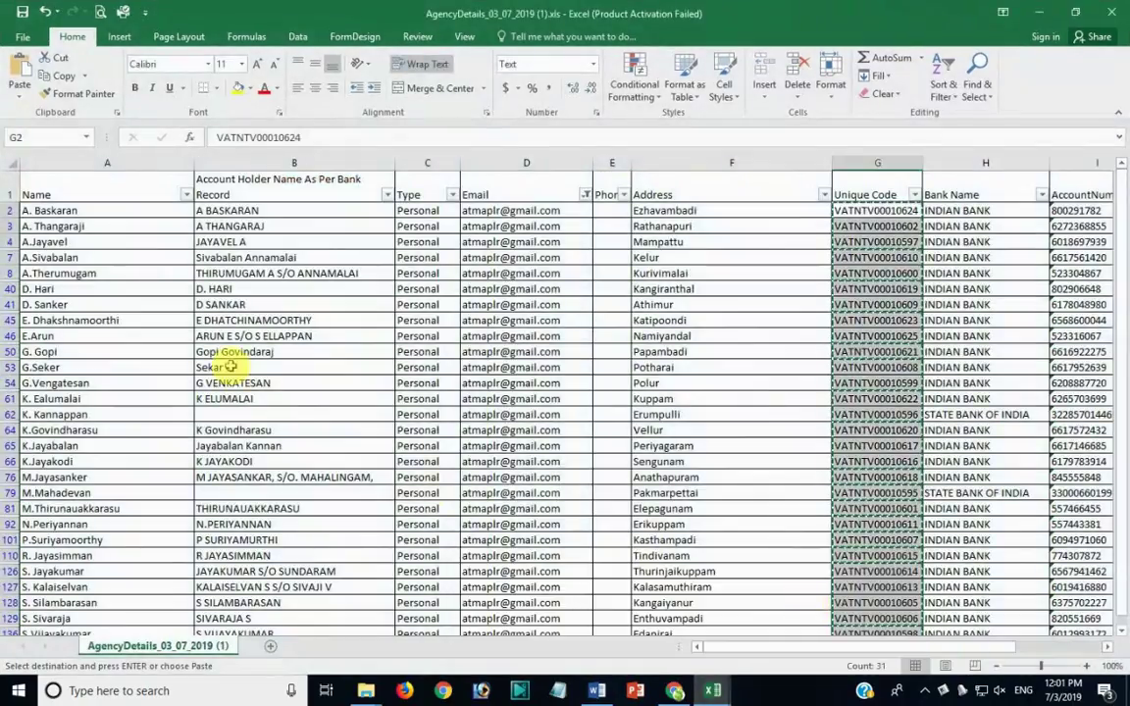
left_click_drag(127, 212, 119, 687)
right_click(111, 210)
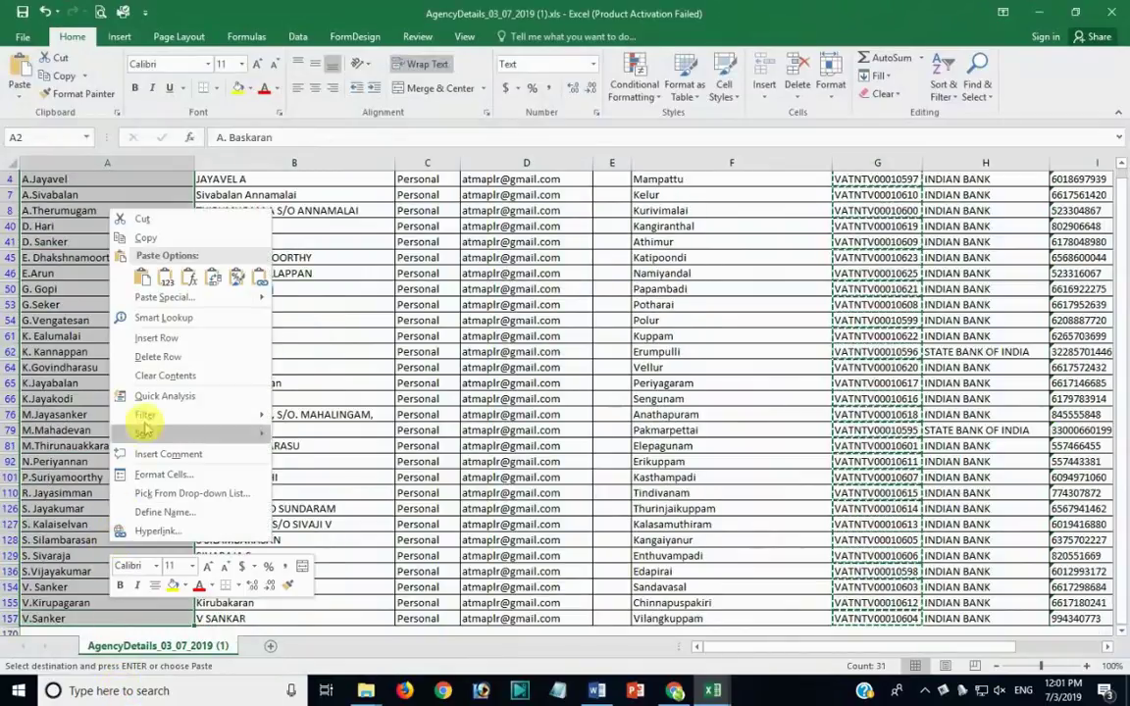
left_click(152, 238)
scroll(145, 305, "up", 1)
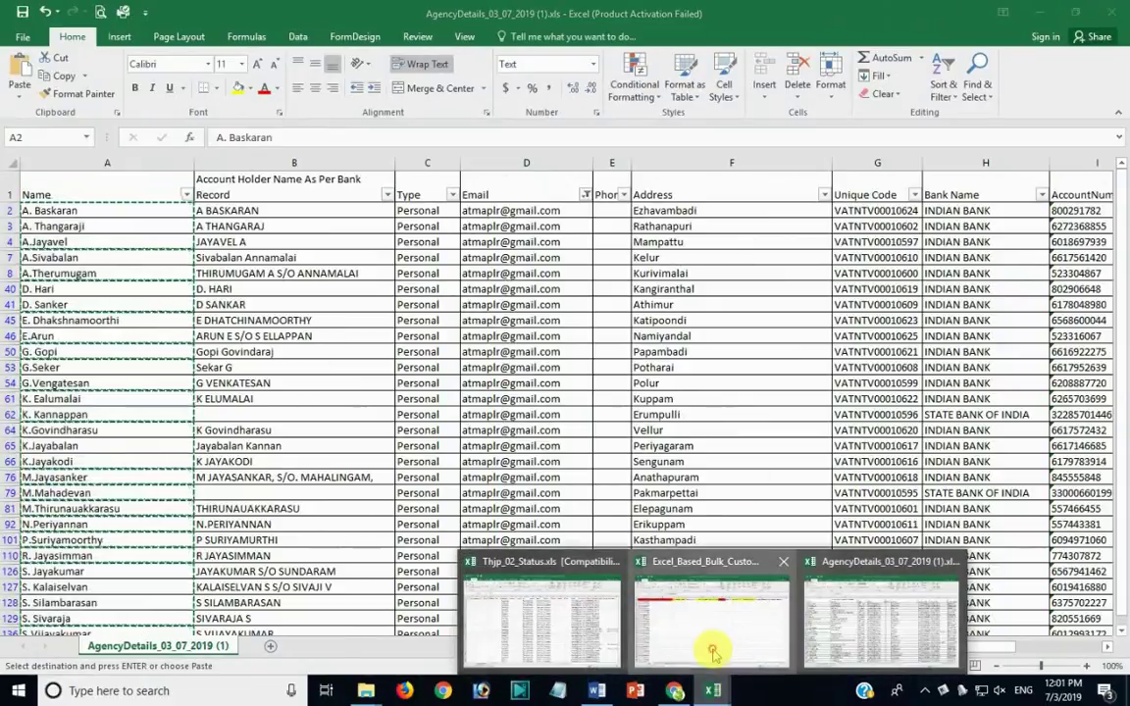
left_click(713, 648)
right_click(207, 193)
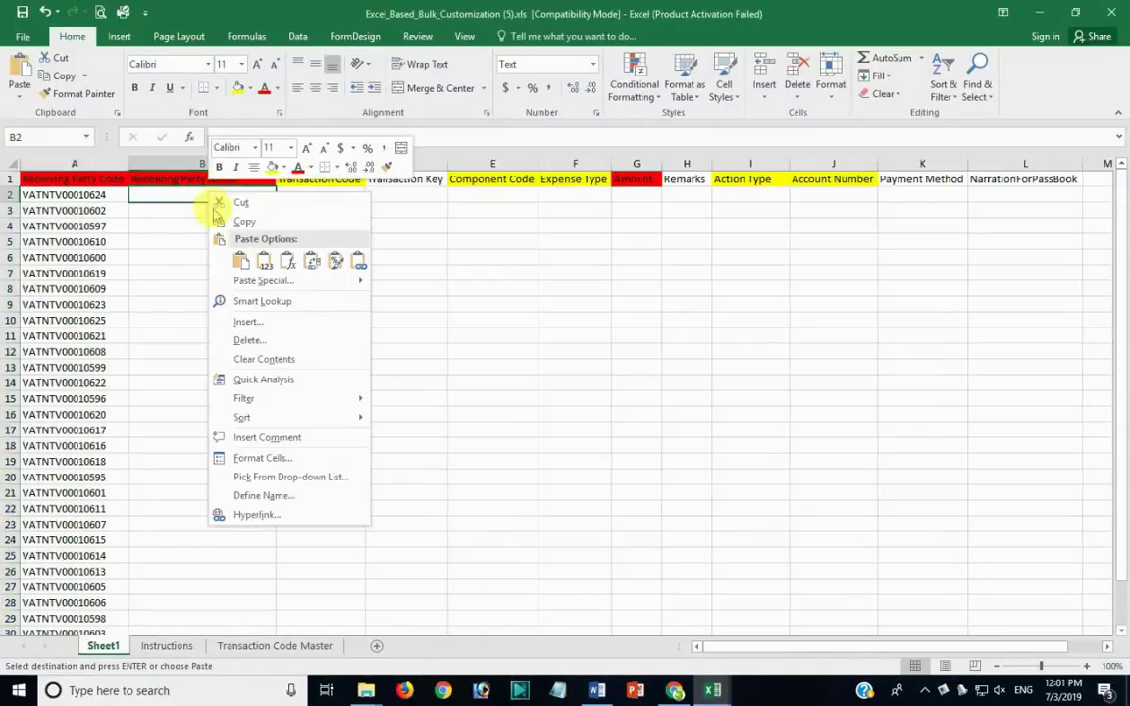
left_click(265, 263)
scroll(285, 305, "down", 4)
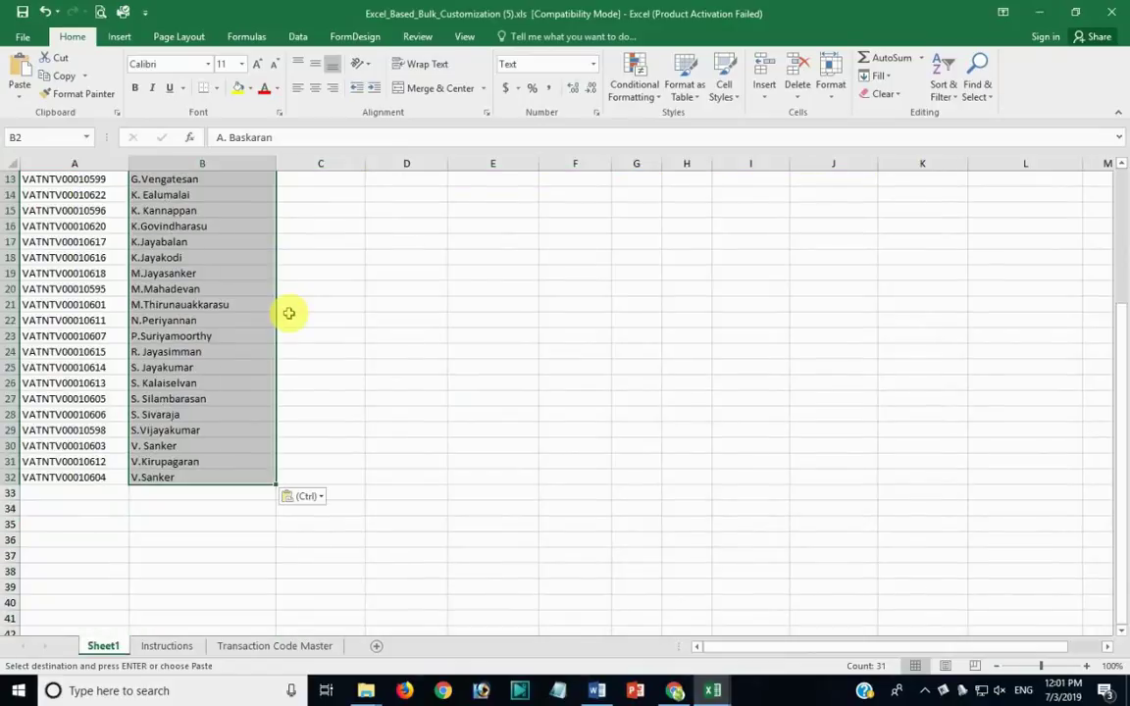
scroll(290, 312, "up", 4)
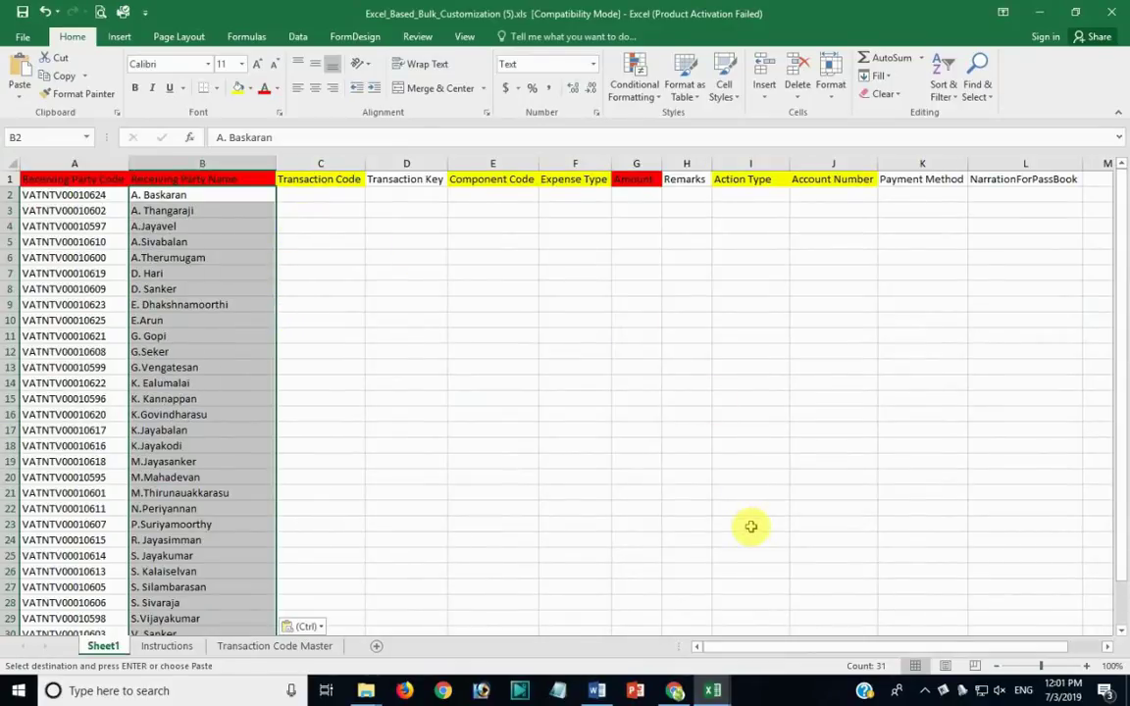
Review the available codes on the Transaction Code Master sheet
left_click(253, 645)
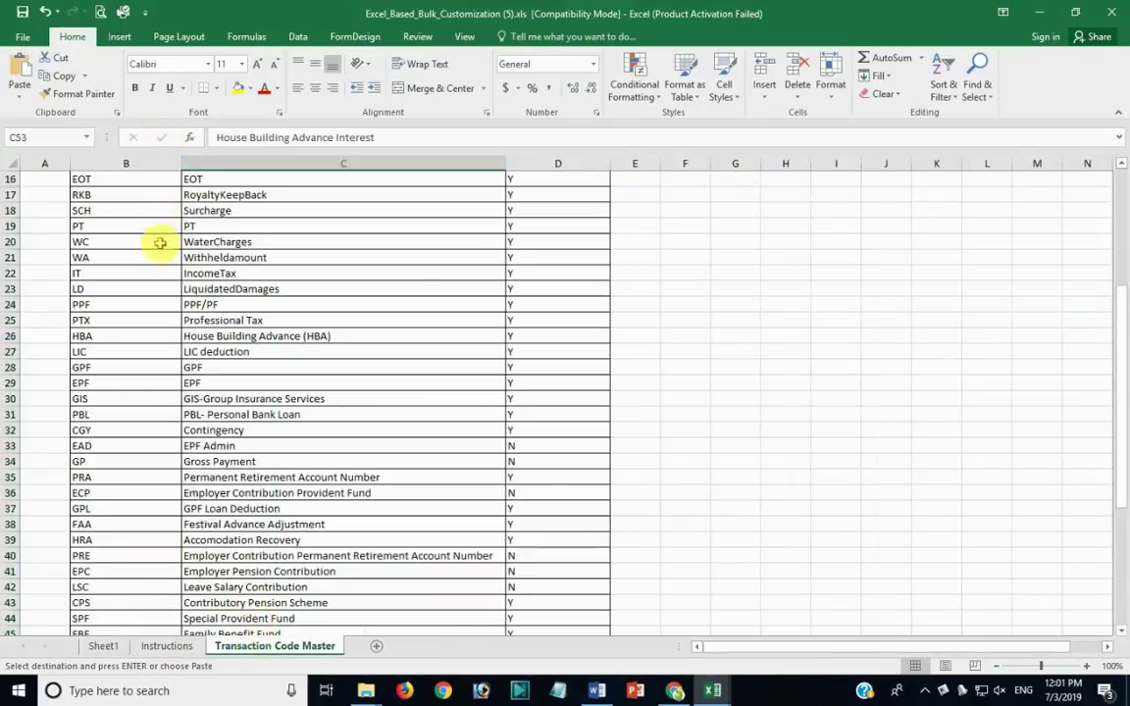
scroll(160, 258, "up", 2)
scroll(160, 253, "up", 1)
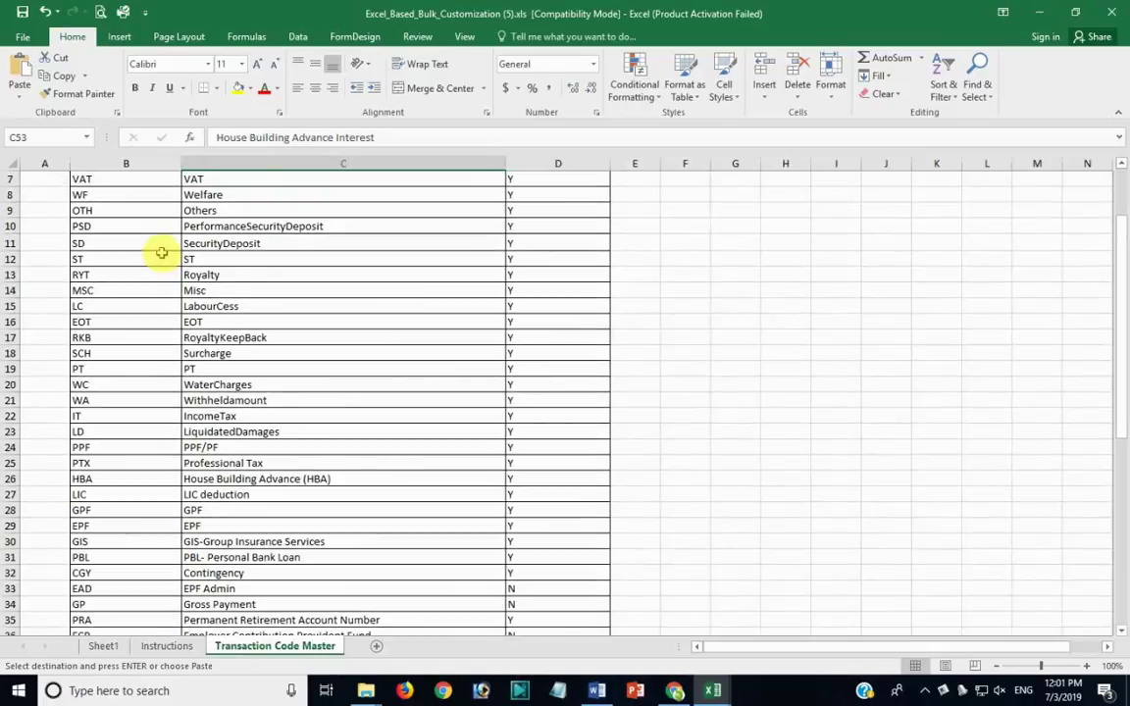
scroll(159, 253, "down", 3)
scroll(157, 260, "down", 2)
scroll(153, 270, "down", 2)
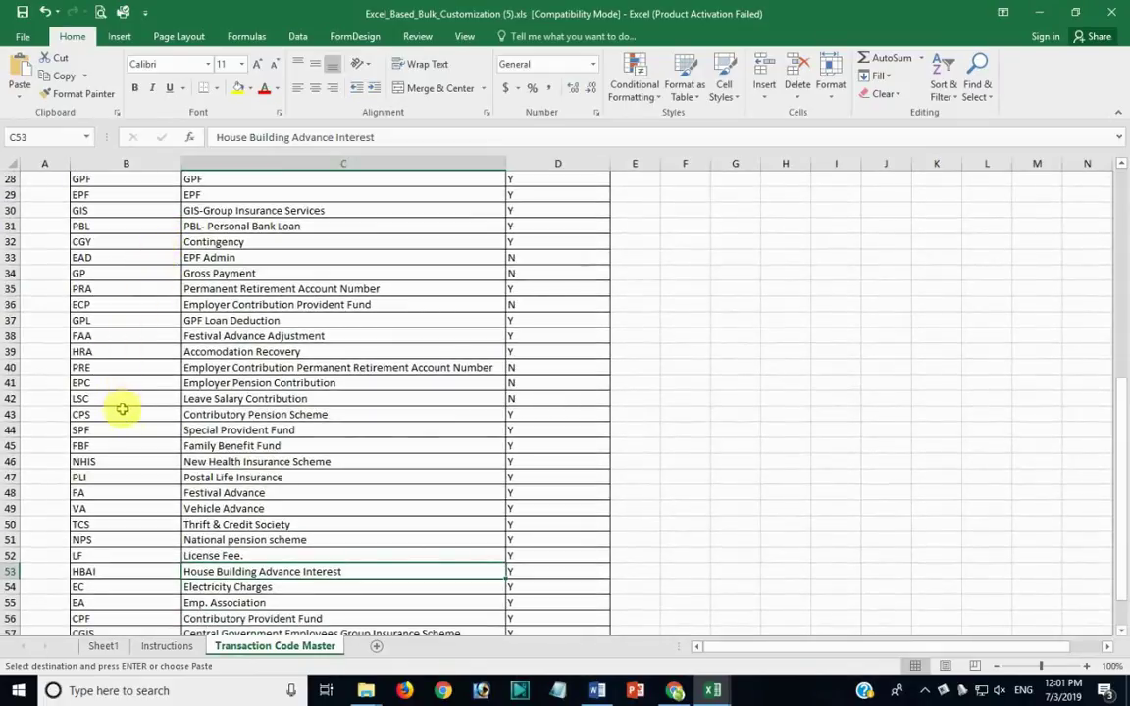
scroll(152, 546, "down", 1)
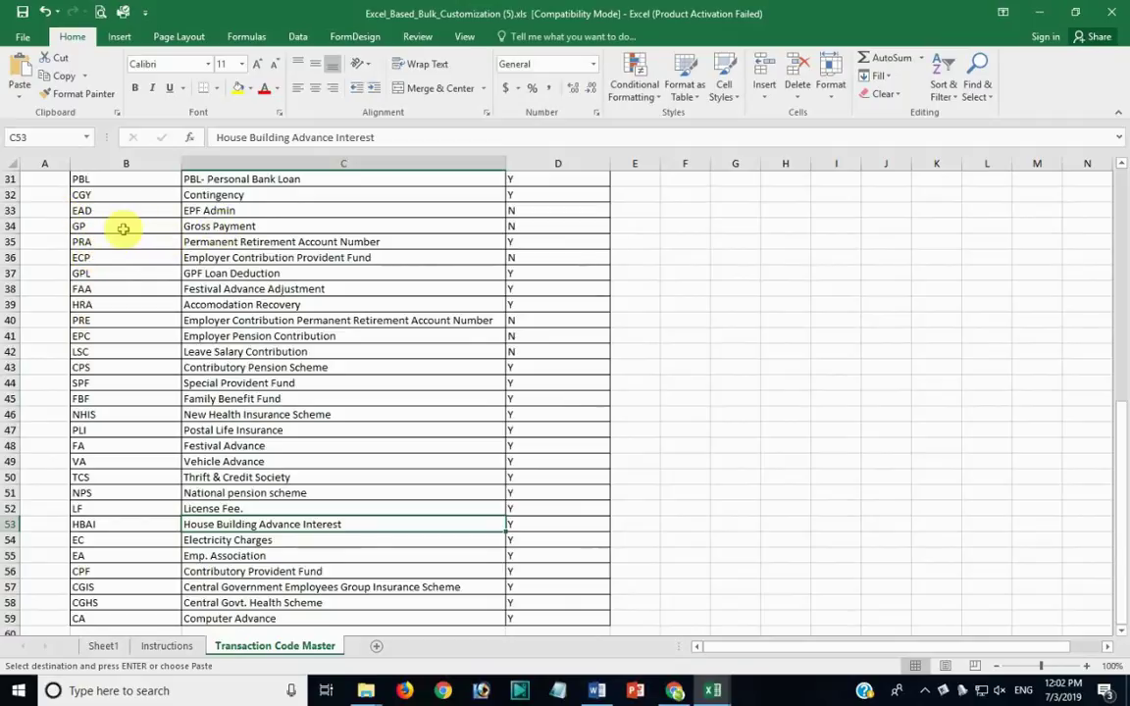
Enter Transaction Code GP in cell C2 of Sheet1
left_click(102, 645)
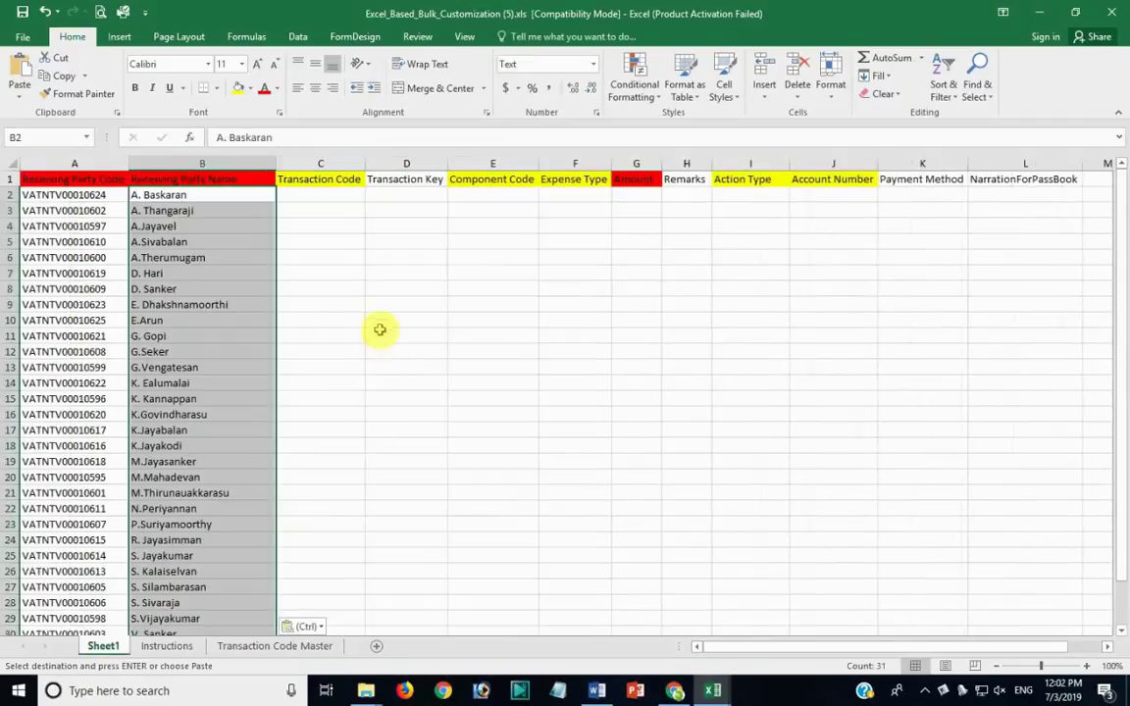
left_click(334, 191)
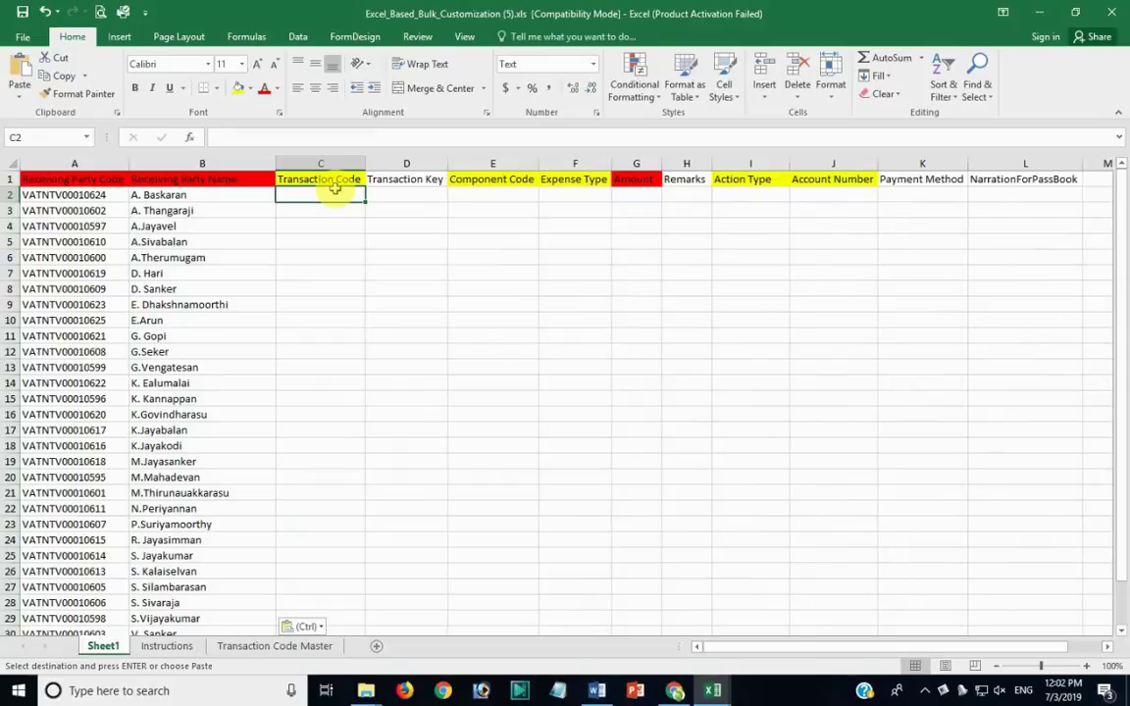
type("GP")
left_click(309, 193)
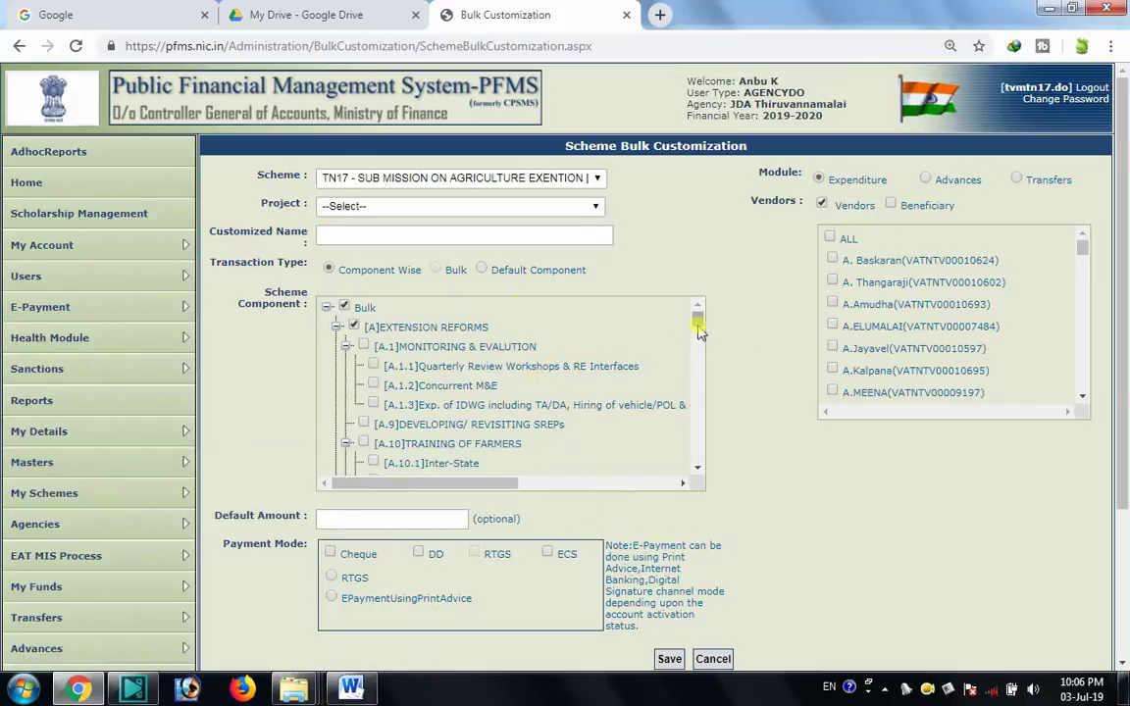
left_click_drag(699, 330, 704, 401)
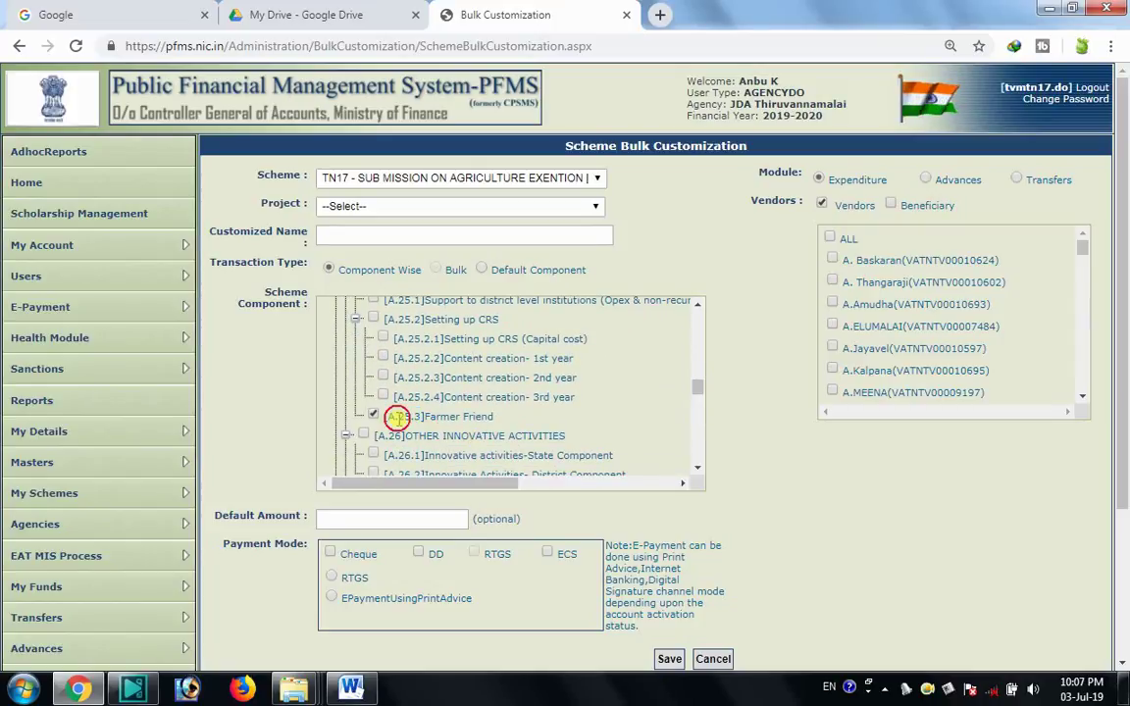
left_click(695, 391)
left_click_drag(695, 391, 696, 455)
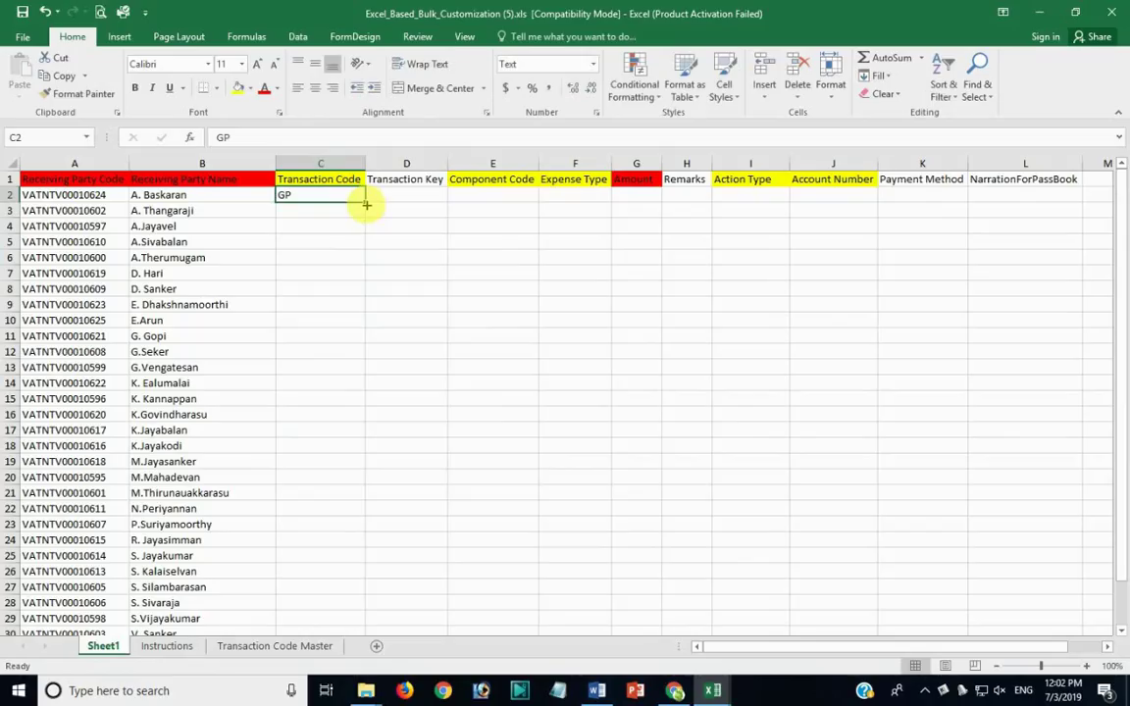
Fill Transaction Code GP down the whole column
double_click(366, 202)
scroll(384, 323, "down", 3)
scroll(424, 313, "up", 3)
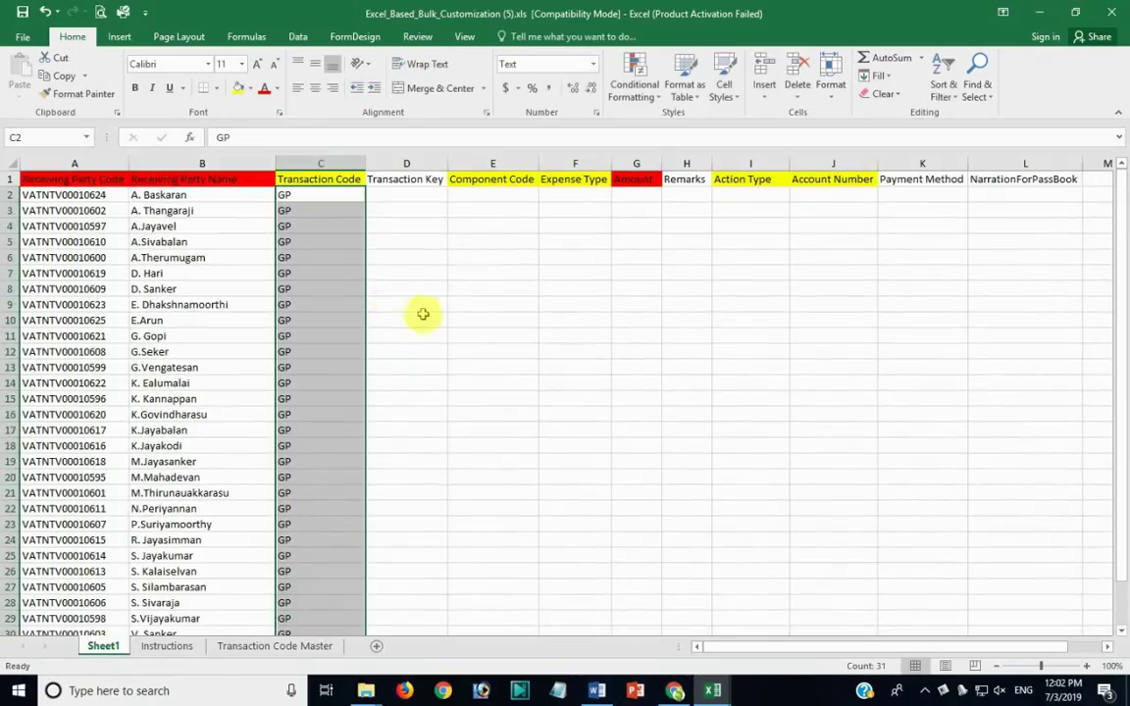
Enter Component Code A.25.3 in E2 and fill it down to row 32
left_click(490, 194)
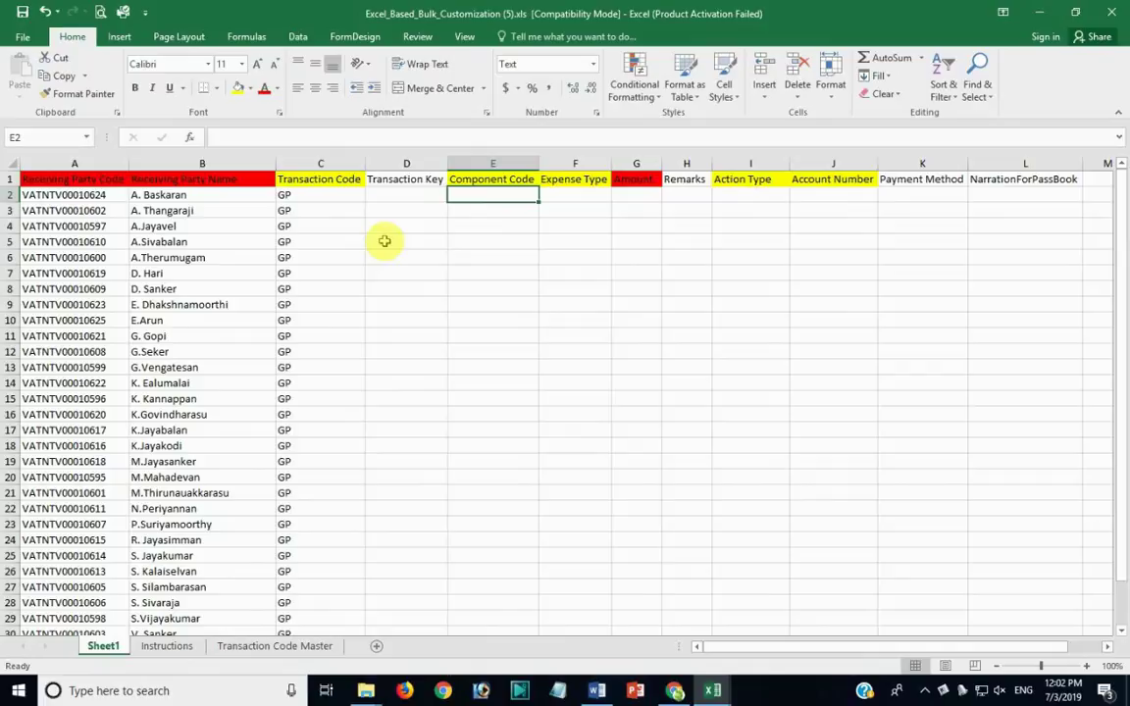
type("A.25.3")
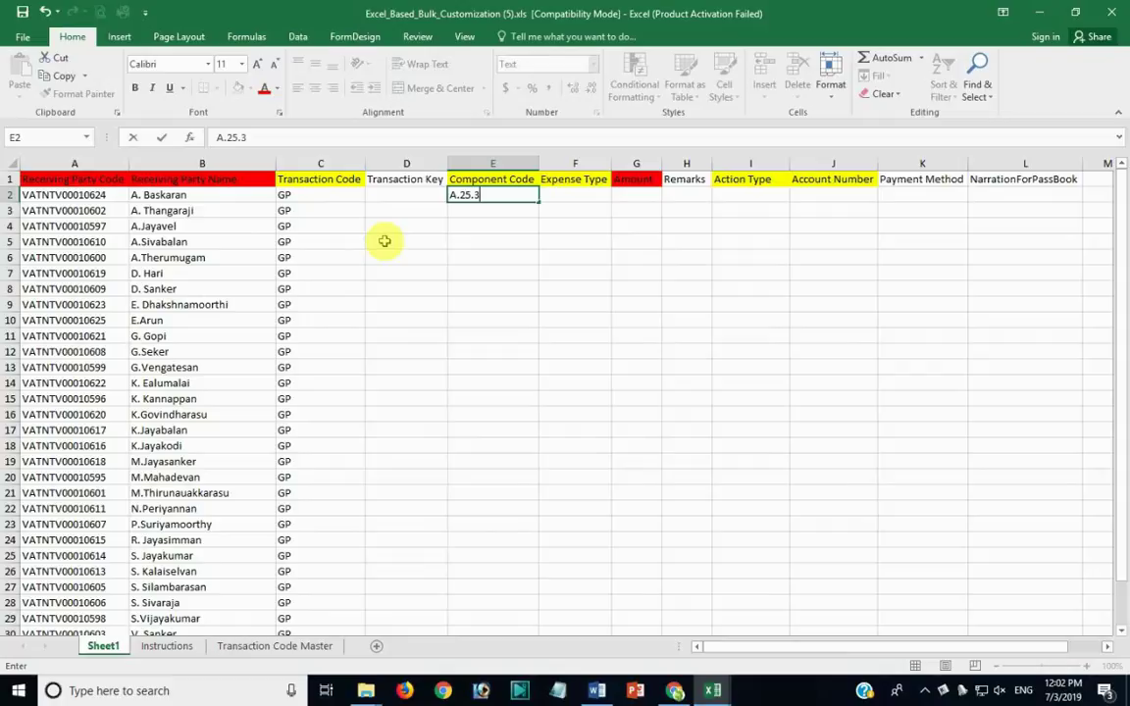
key("Return")
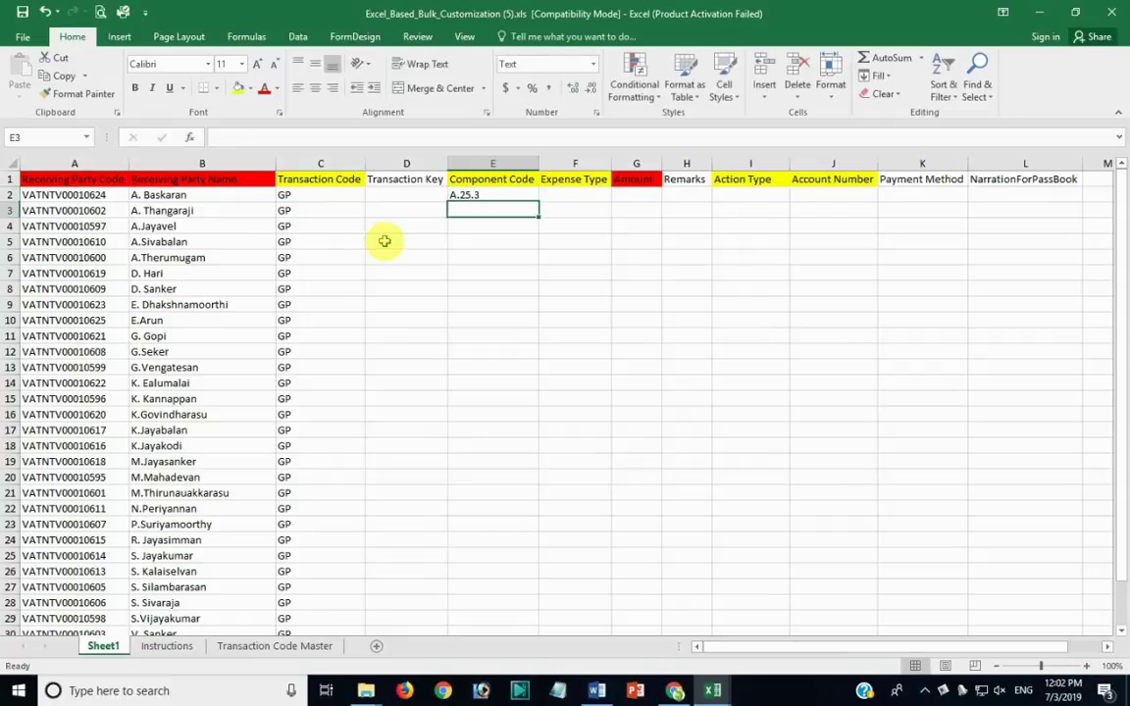
left_click(484, 193)
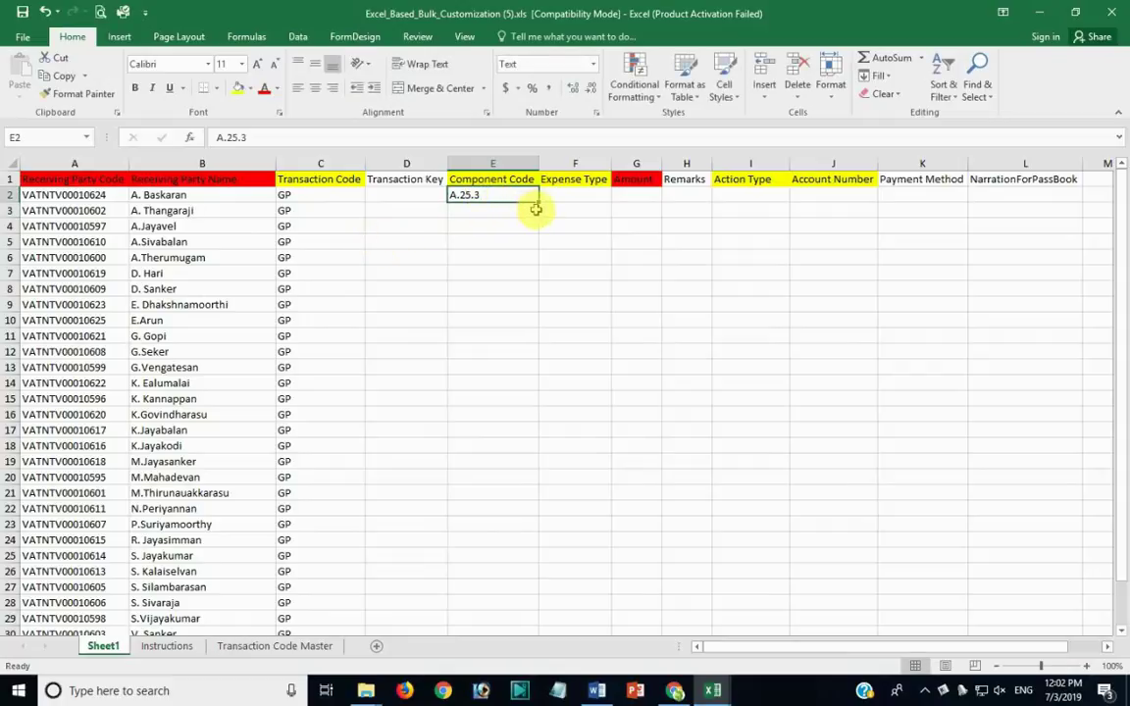
mouse_move(538, 202)
left_mouse_down()
mouse_move(511, 607)
mouse_move(512, 593)
left_mouse_up()
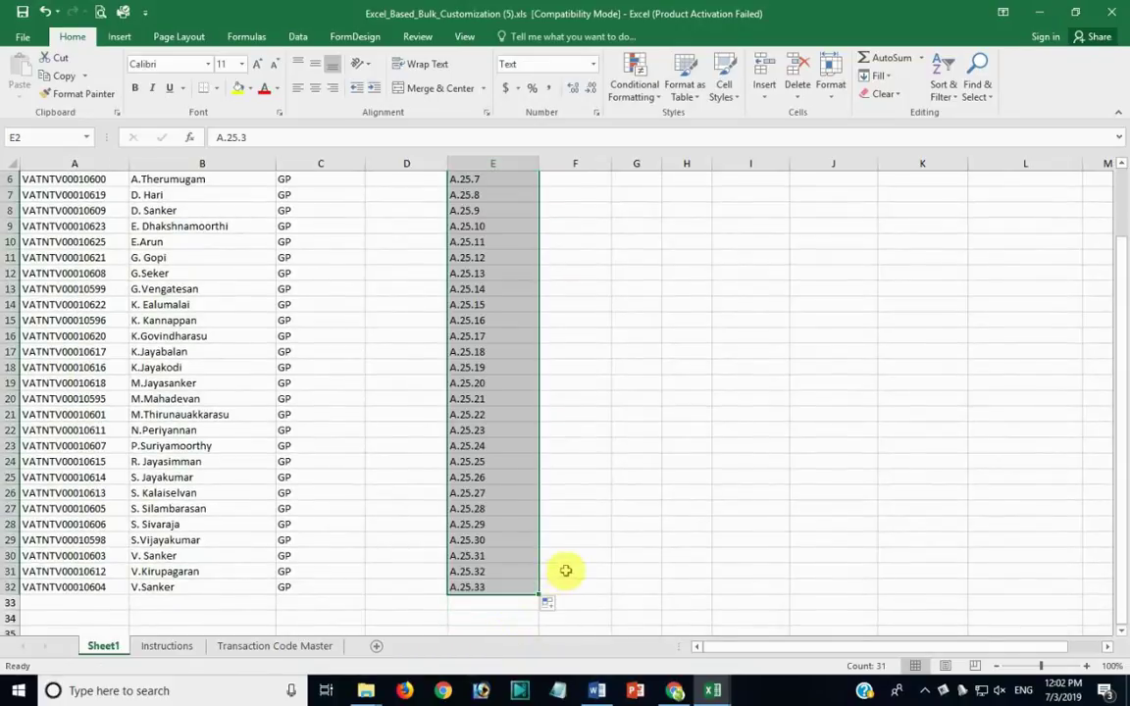
scroll(526, 452, "up", 2)
Paste the column E component codes as values over E3 to E32
right_click(478, 193)
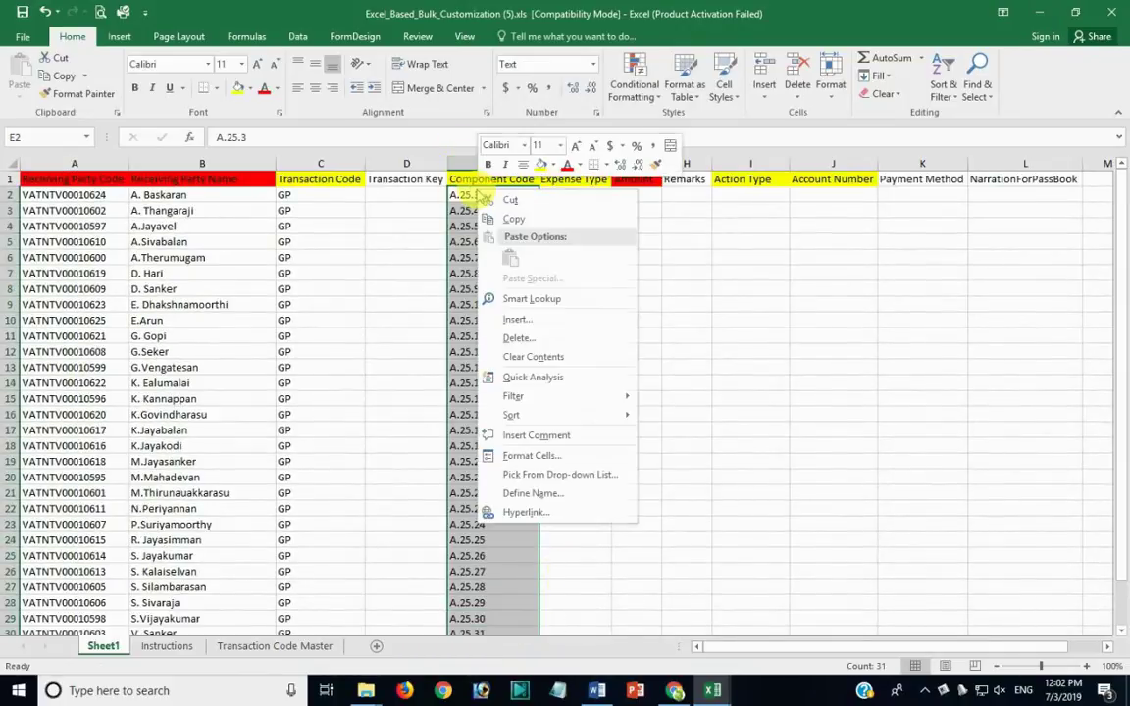
left_click(511, 218)
left_click_drag(506, 212, 504, 603)
right_click(523, 589)
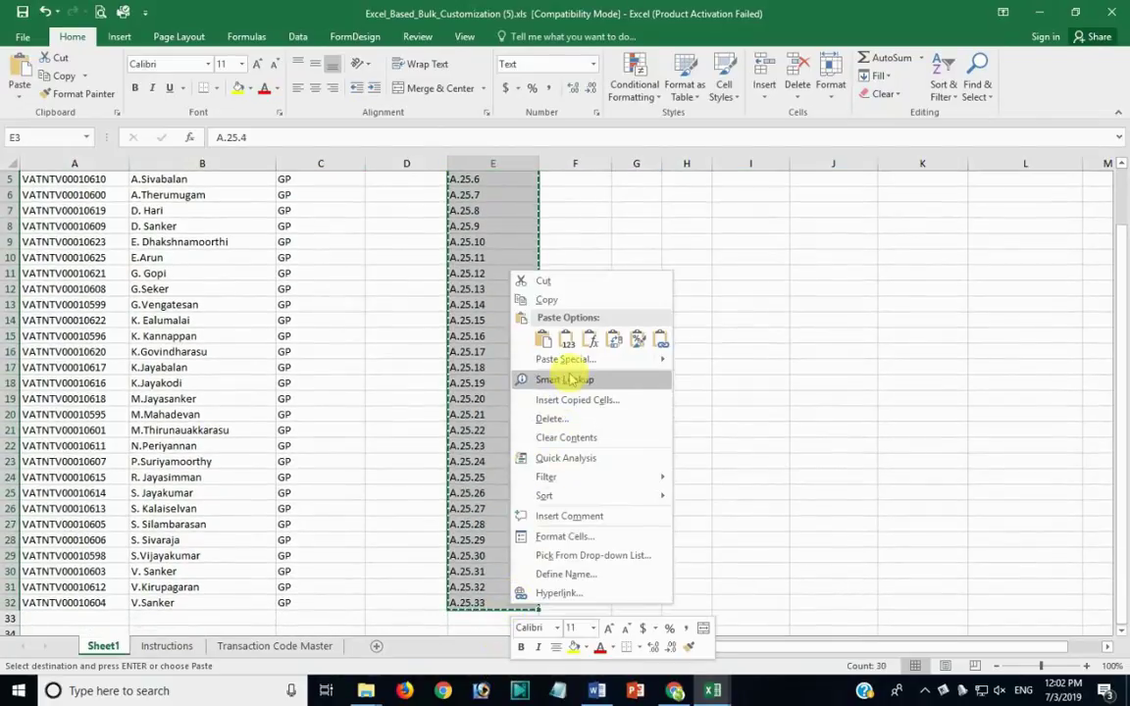
left_click(566, 338)
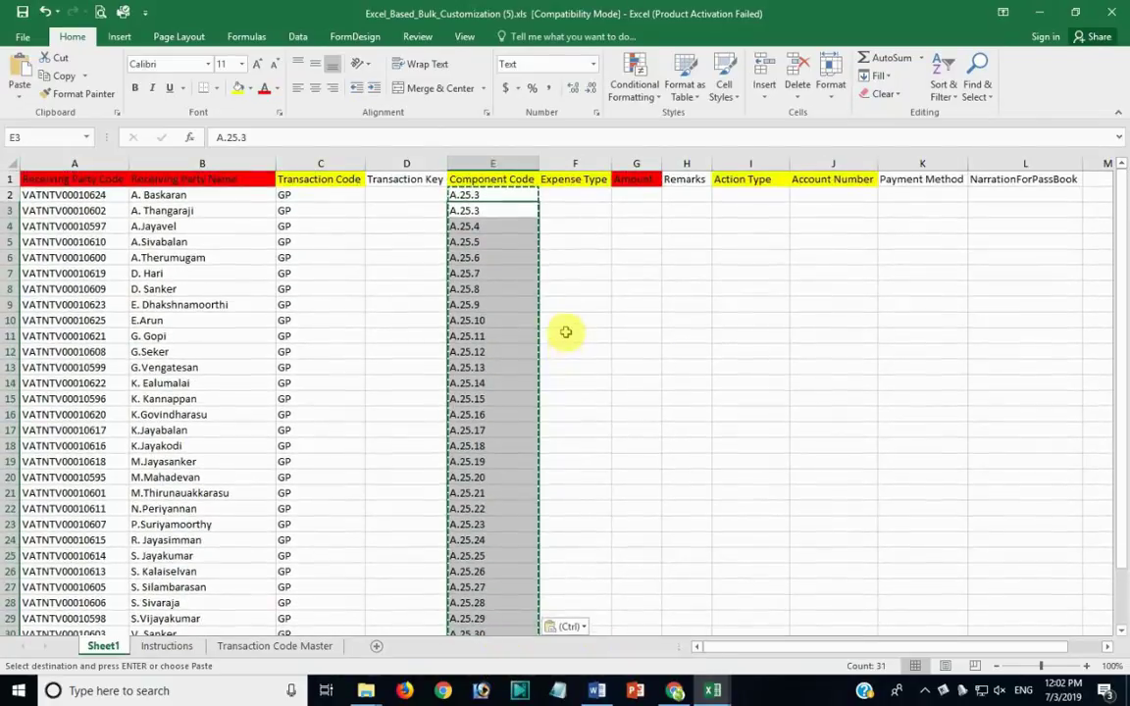
left_click(496, 214)
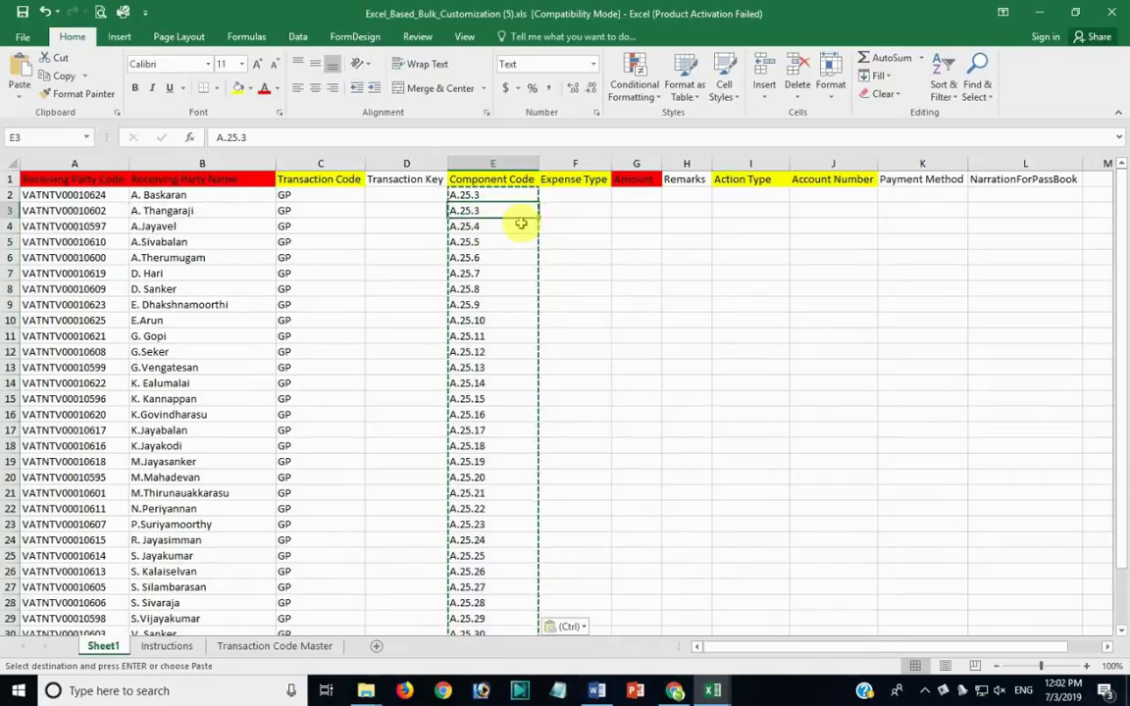
Copy A.25.3 from E3 and paste it into cells E4 through E33
key("ctrl+c")
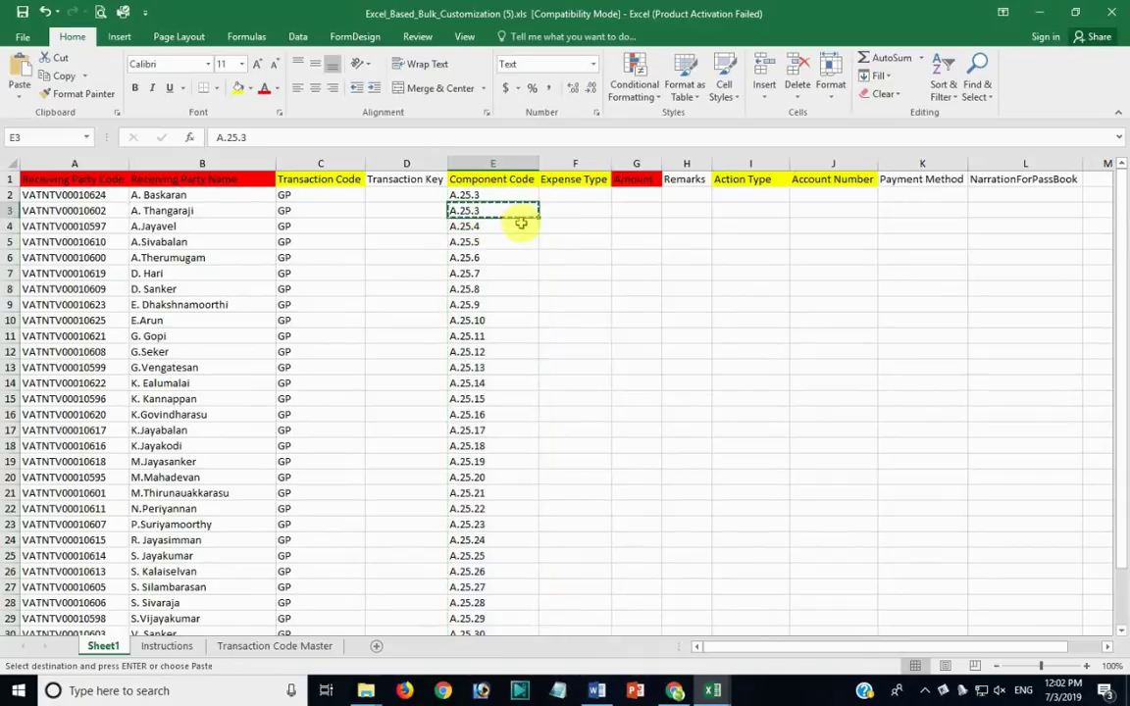
scroll(530, 294, "down", 4)
scroll(496, 446, "down", 1)
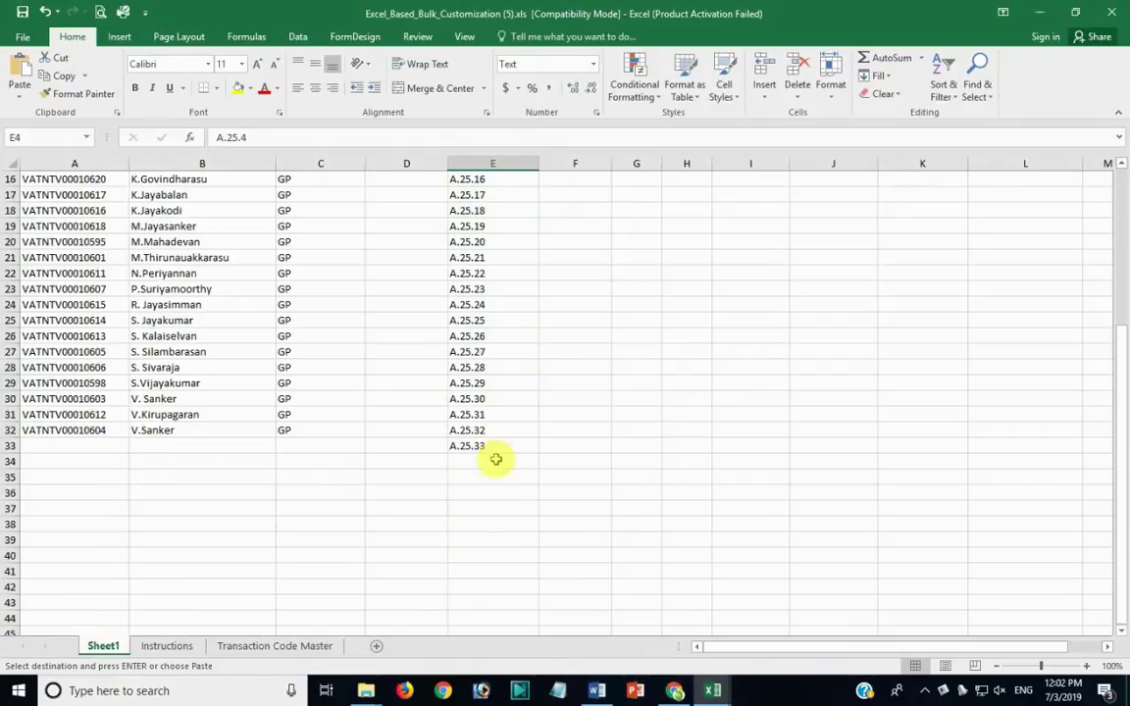
left_click(496, 446, "shift")
key("ctrl+v")
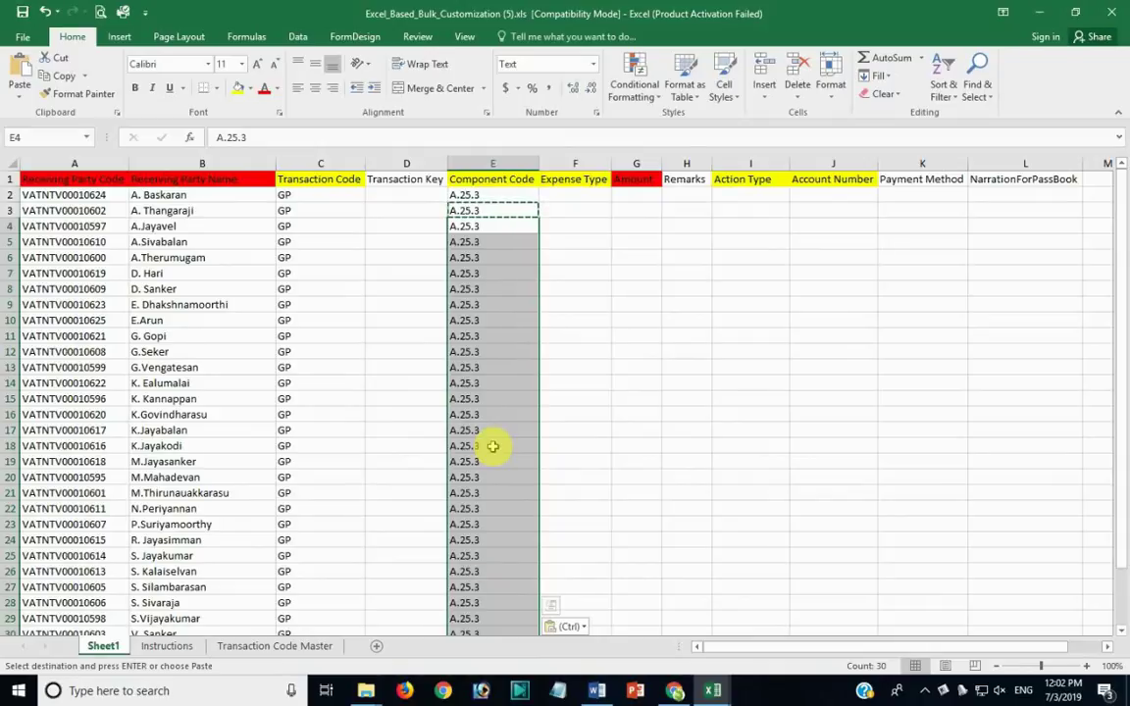
left_click(712, 691)
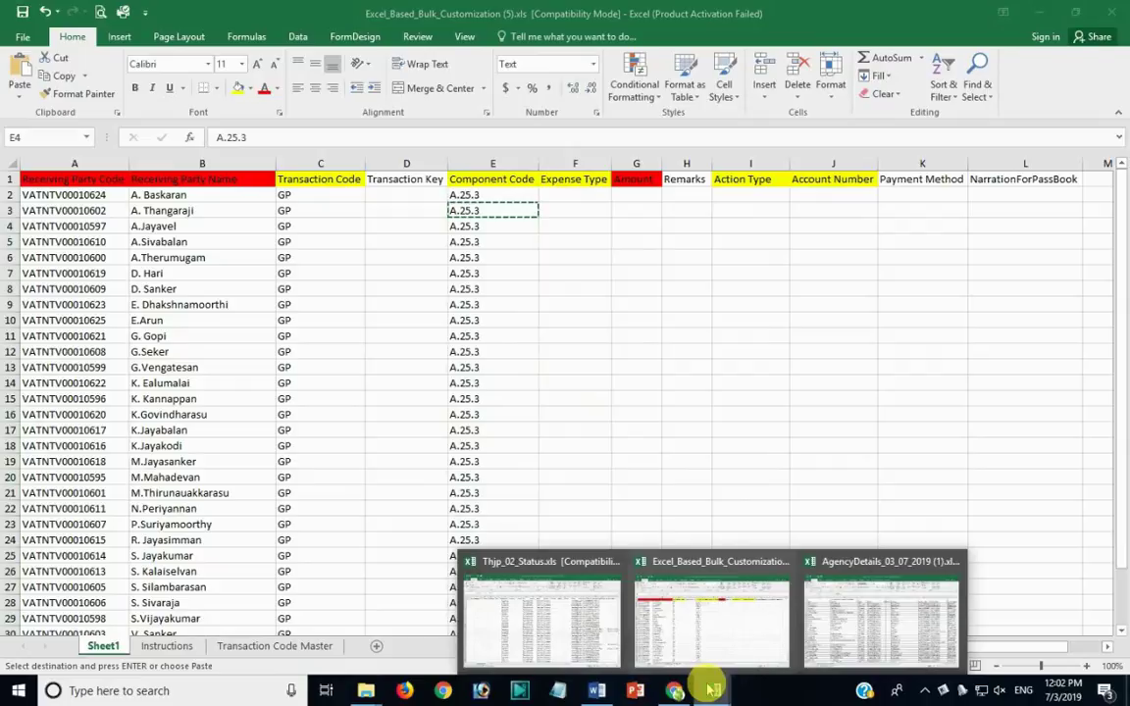
mouse_move(365, 690)
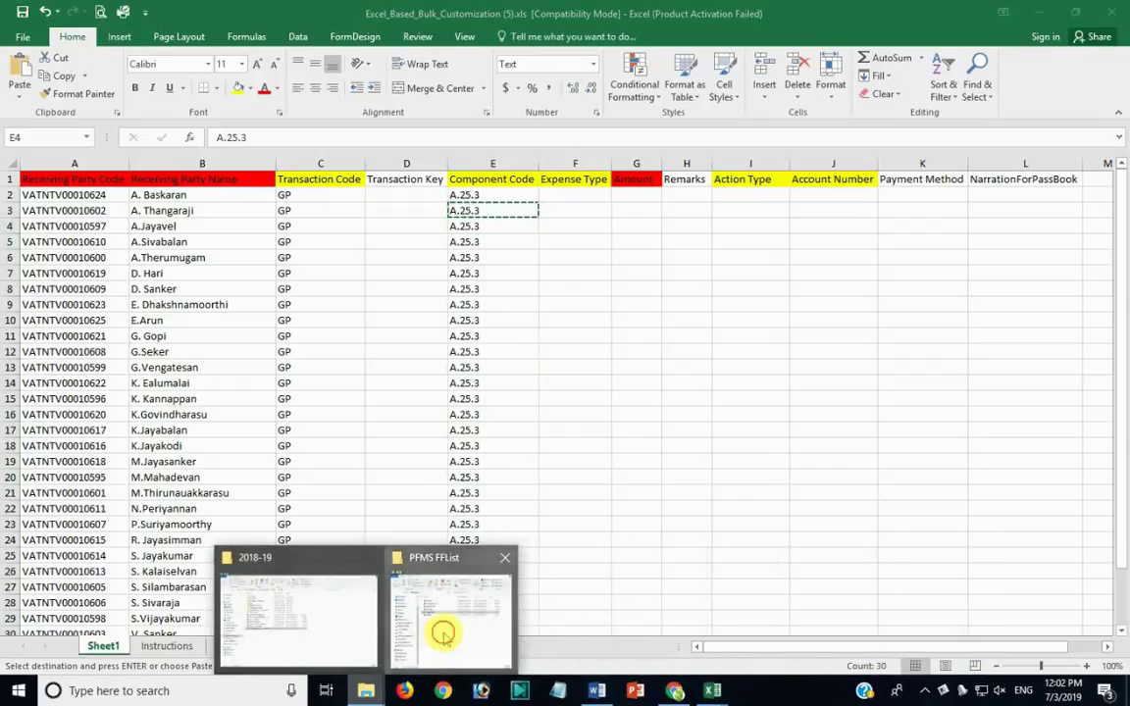
Open JAM_Bulk (2).xls from the PFMS FFList folder, then return to Excel_Based_Bulk_Customization
left_click(444, 635)
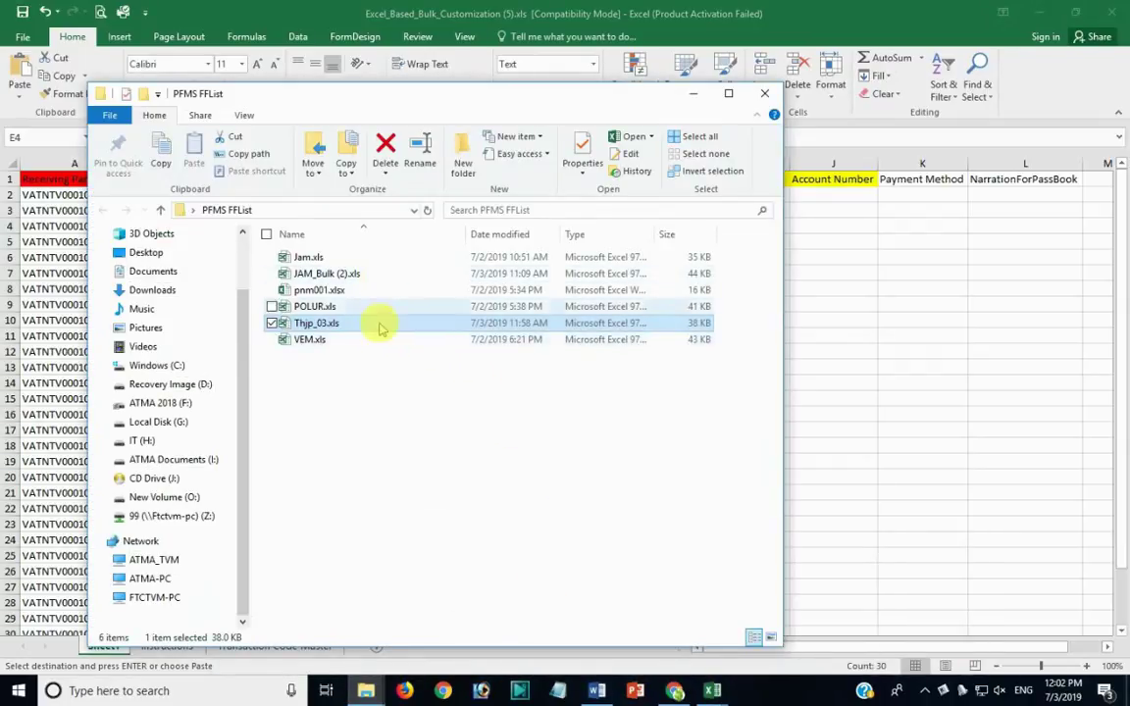
left_click(377, 371)
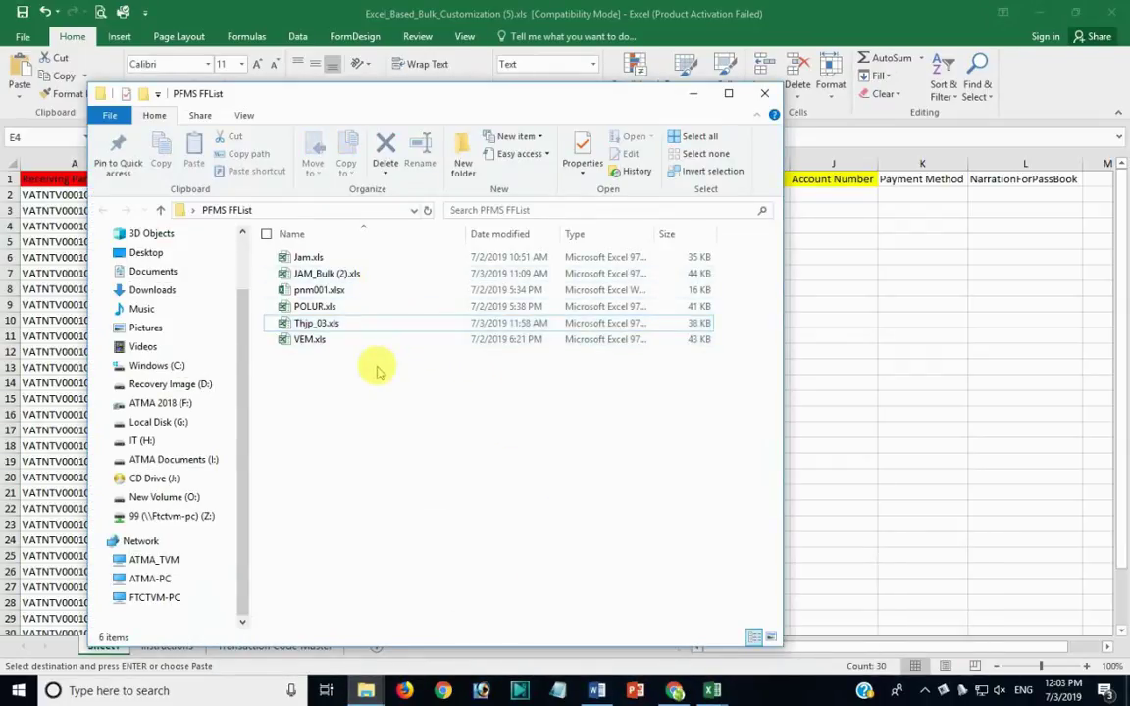
double_click(360, 283)
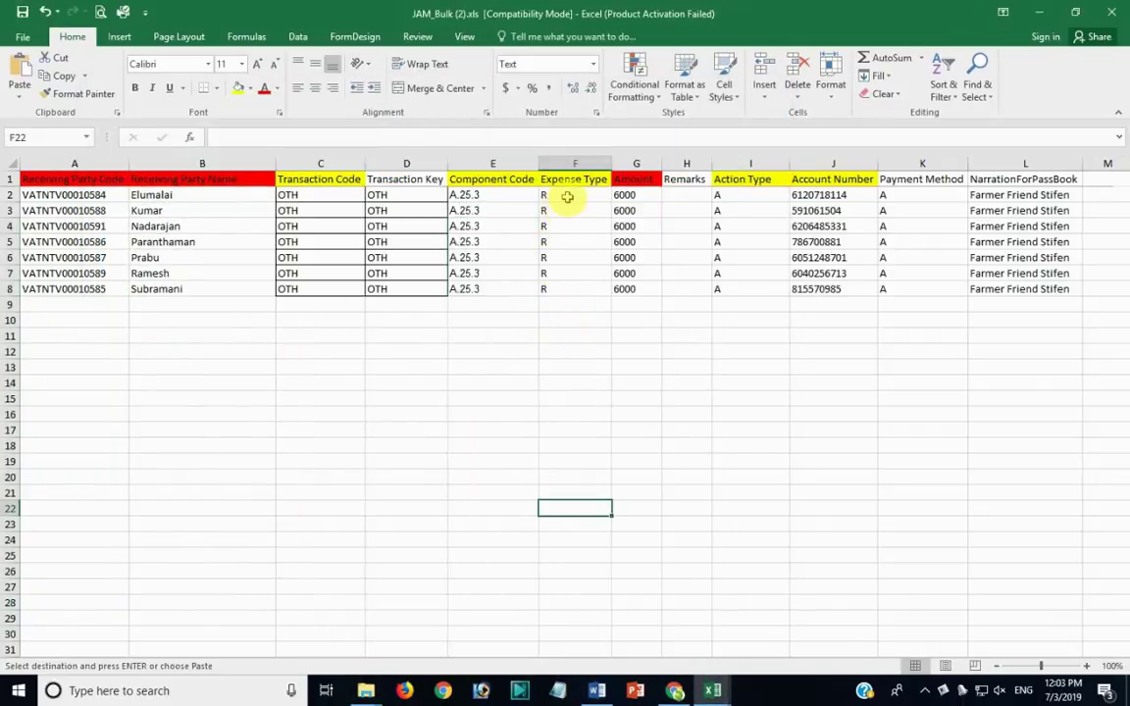
mouse_move(713, 690)
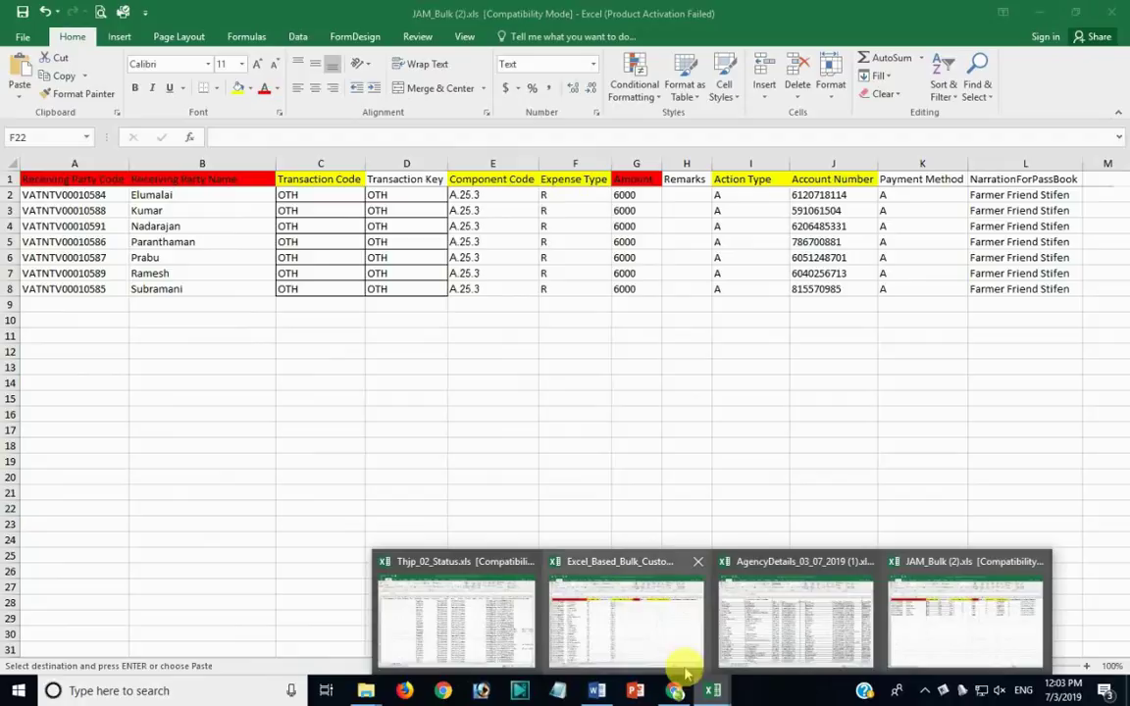
left_click(630, 608)
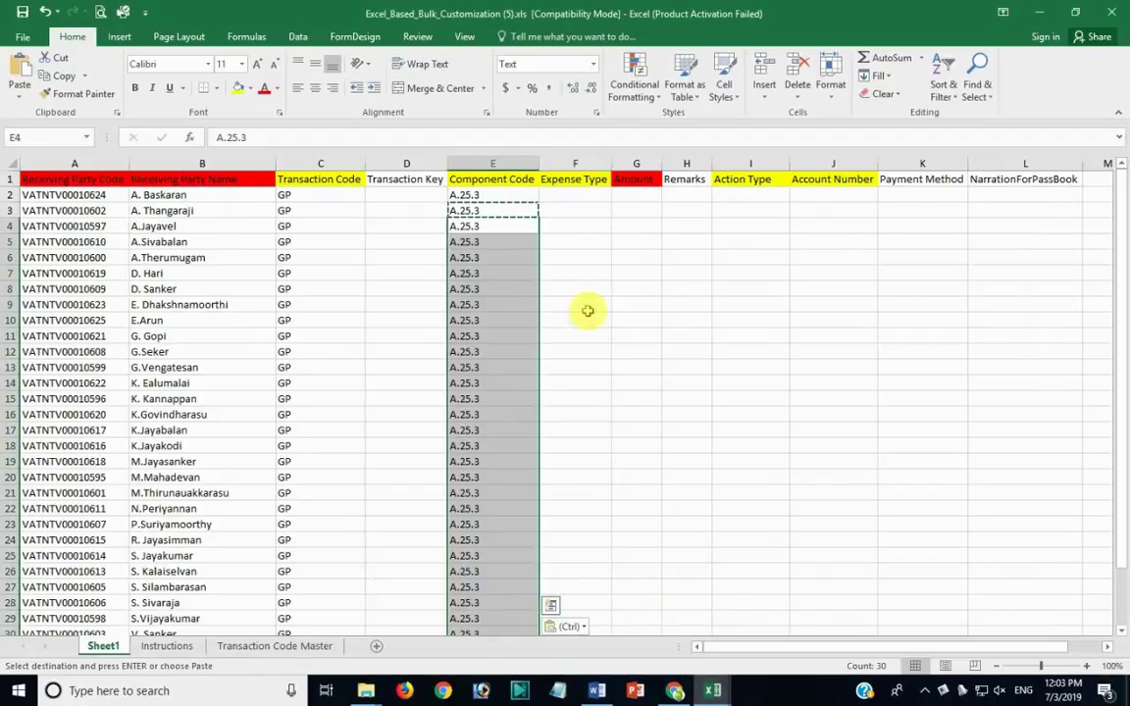
Enter R in F2 and fill it down the Expense Type column
left_click(575, 199)
type("R")
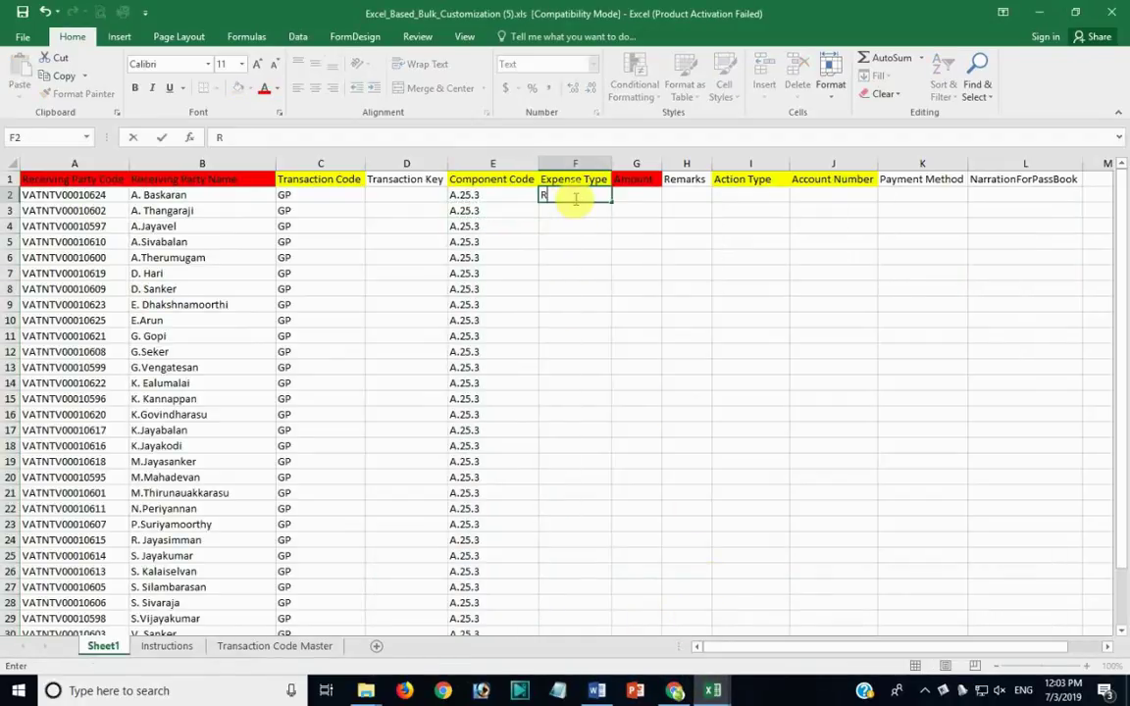
key("Return")
left_click(572, 196)
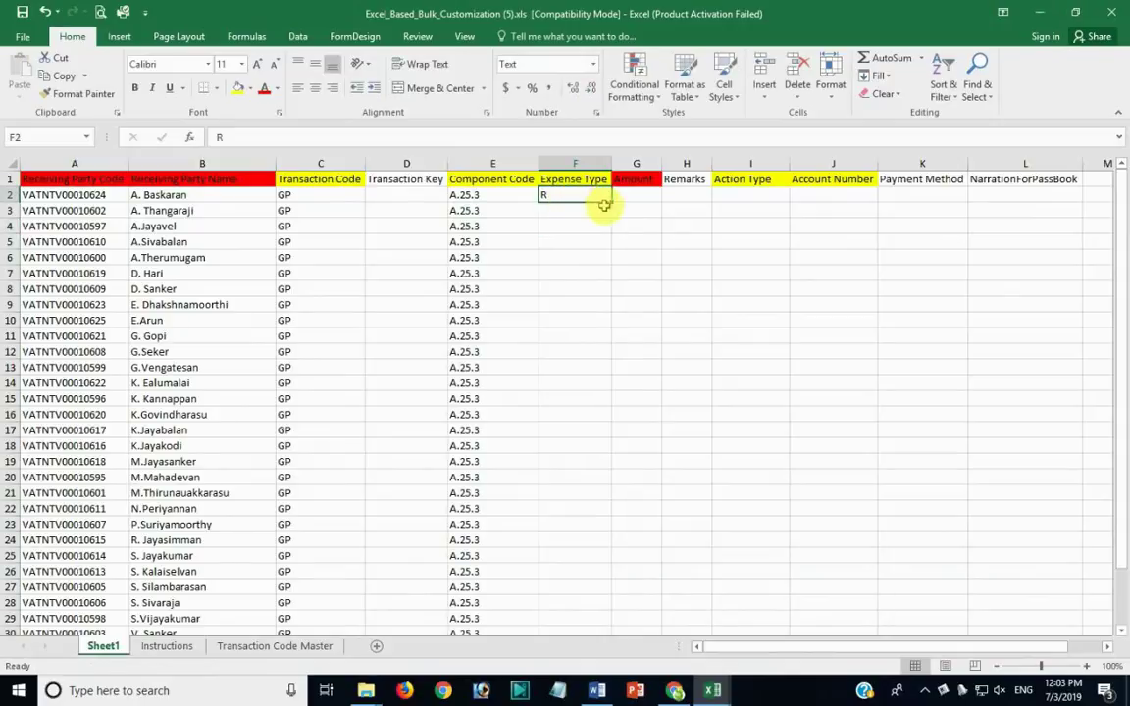
double_click(612, 201)
Enter 6000 in G2 and paste it over G3:G33 for every Amount
left_click(632, 195)
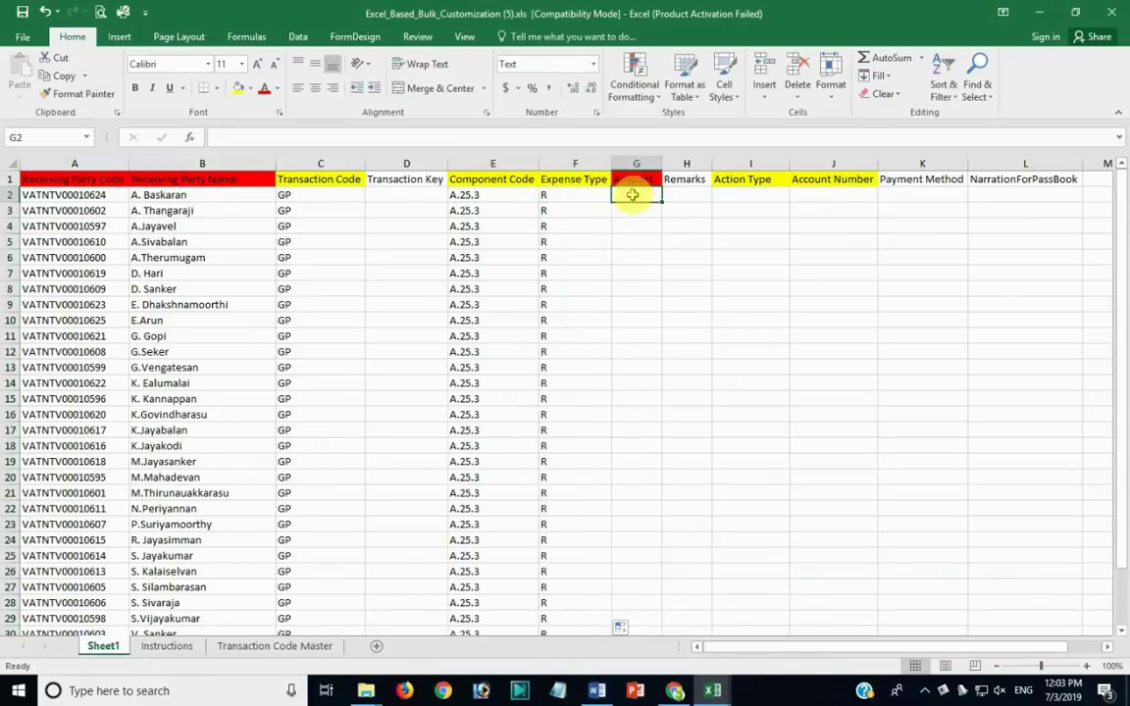
type("6000")
key("Return")
left_click(647, 196)
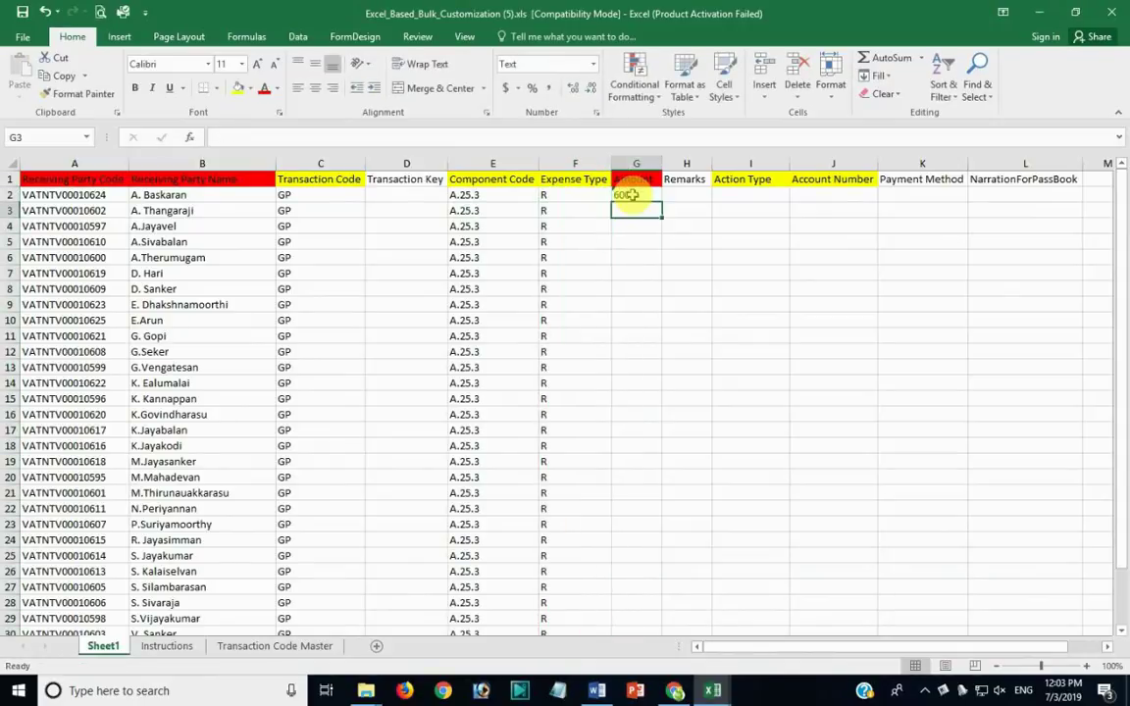
double_click(661, 201)
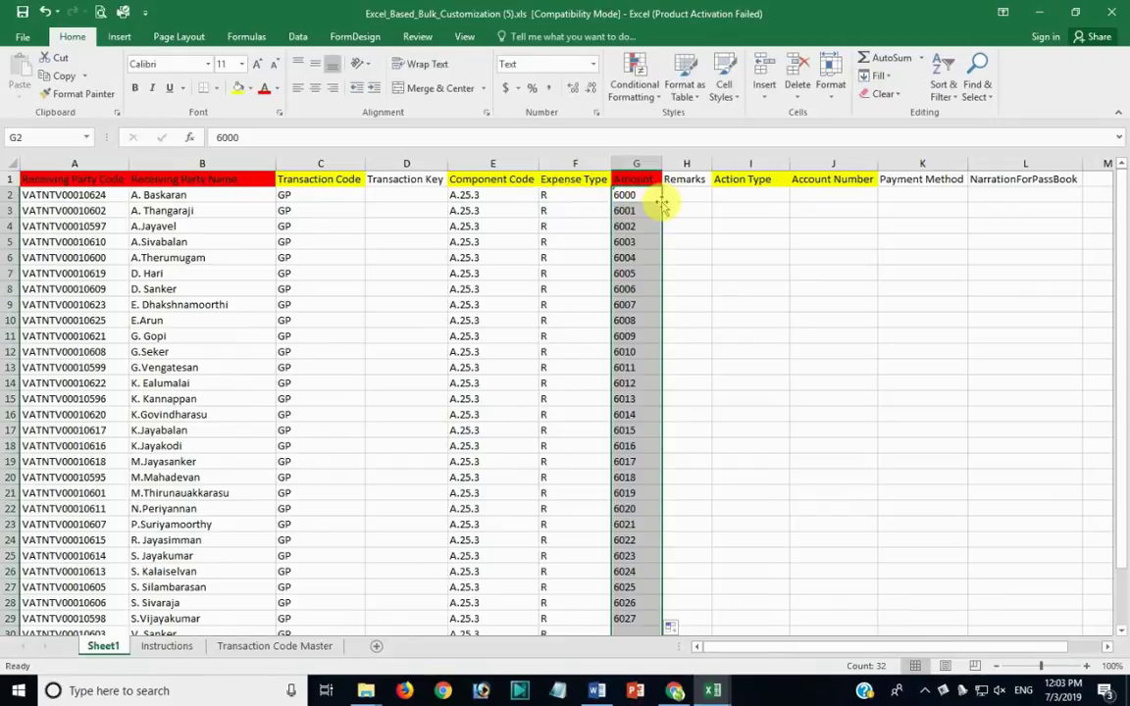
left_click(648, 196)
right_click(650, 197)
left_click(664, 227)
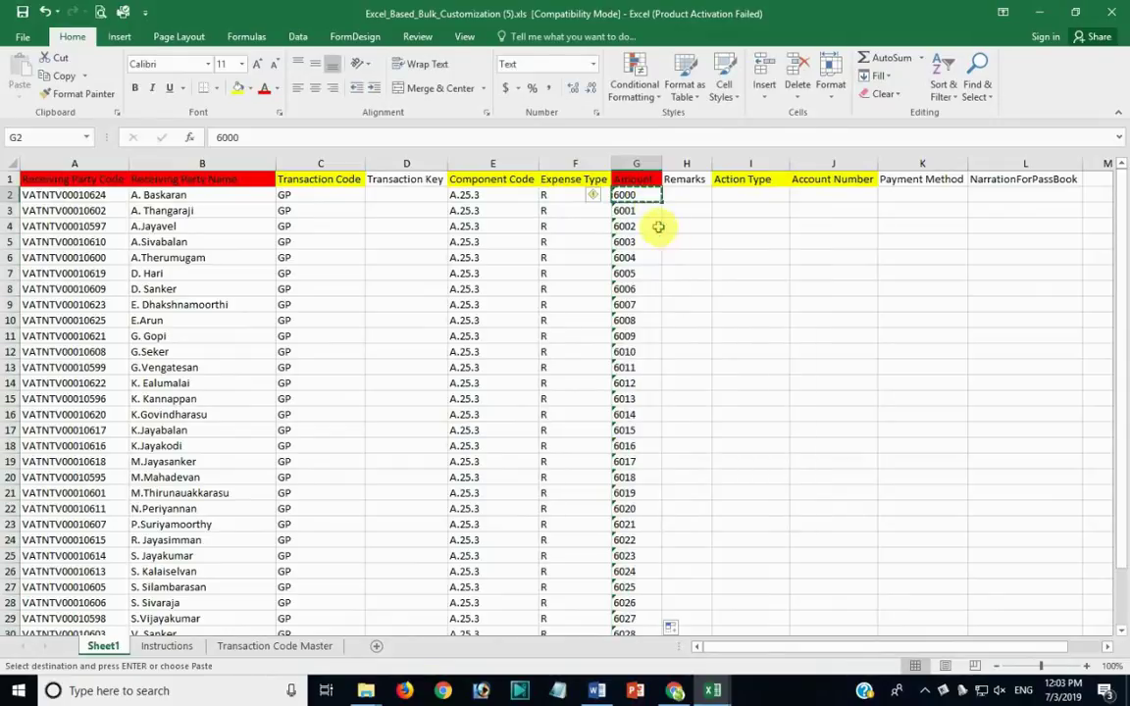
left_click(647, 214)
left_click_drag(647, 214, 645, 588)
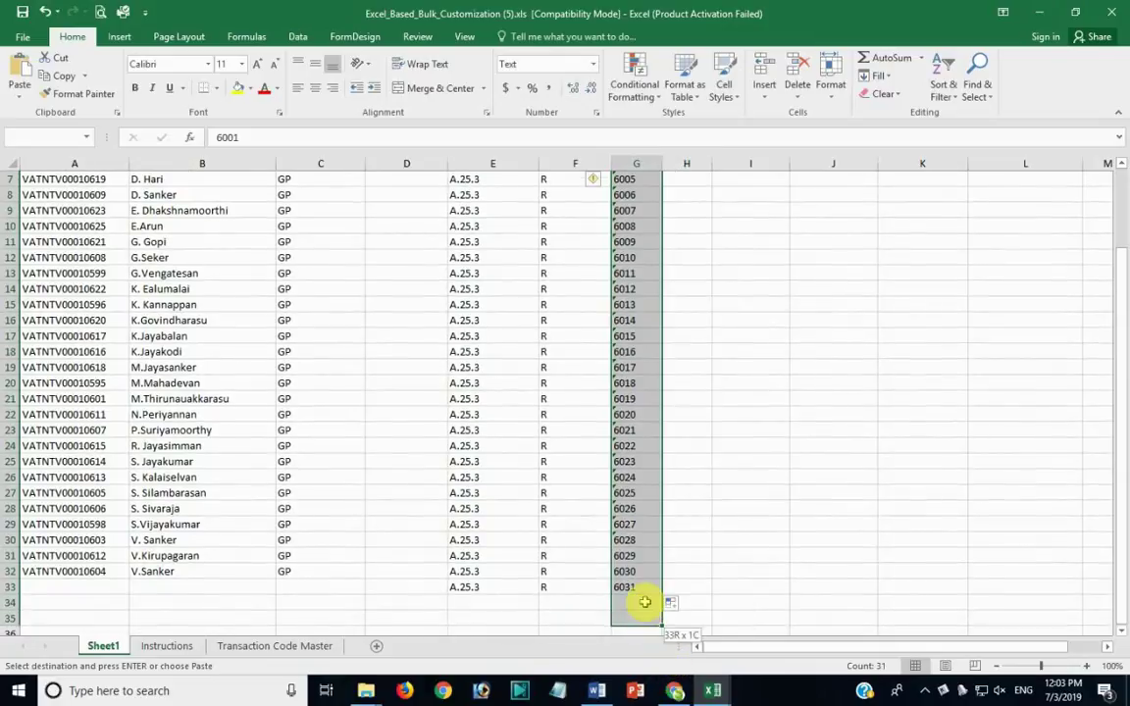
right_click(647, 587)
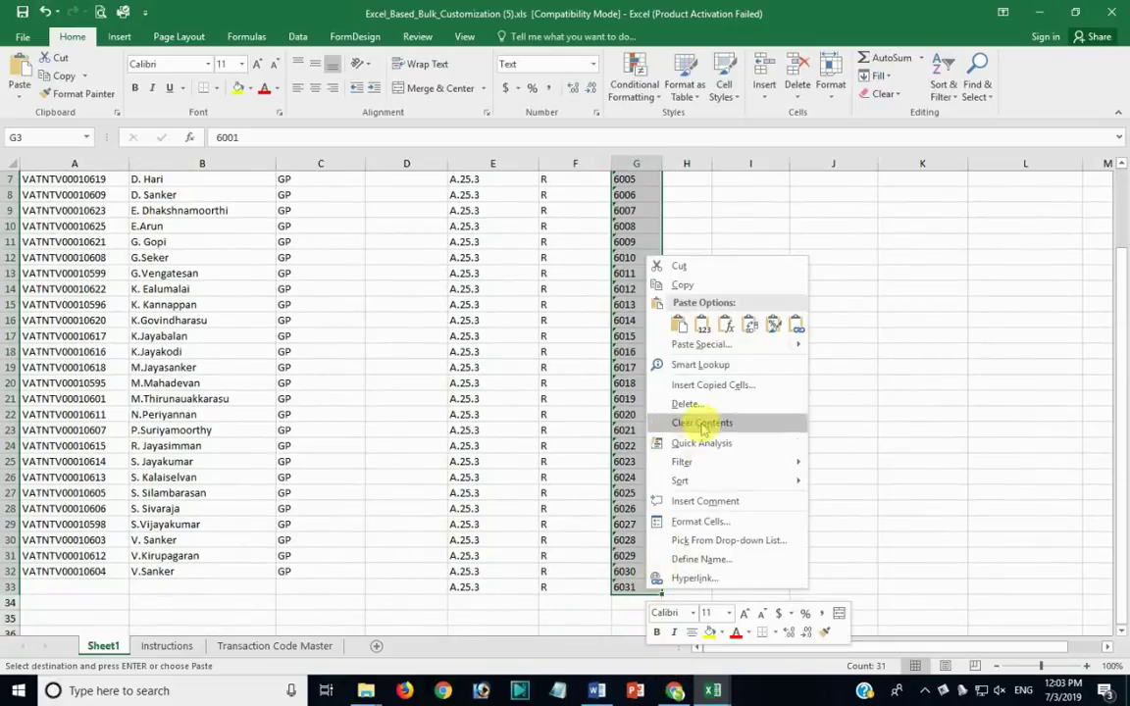
left_click(707, 324)
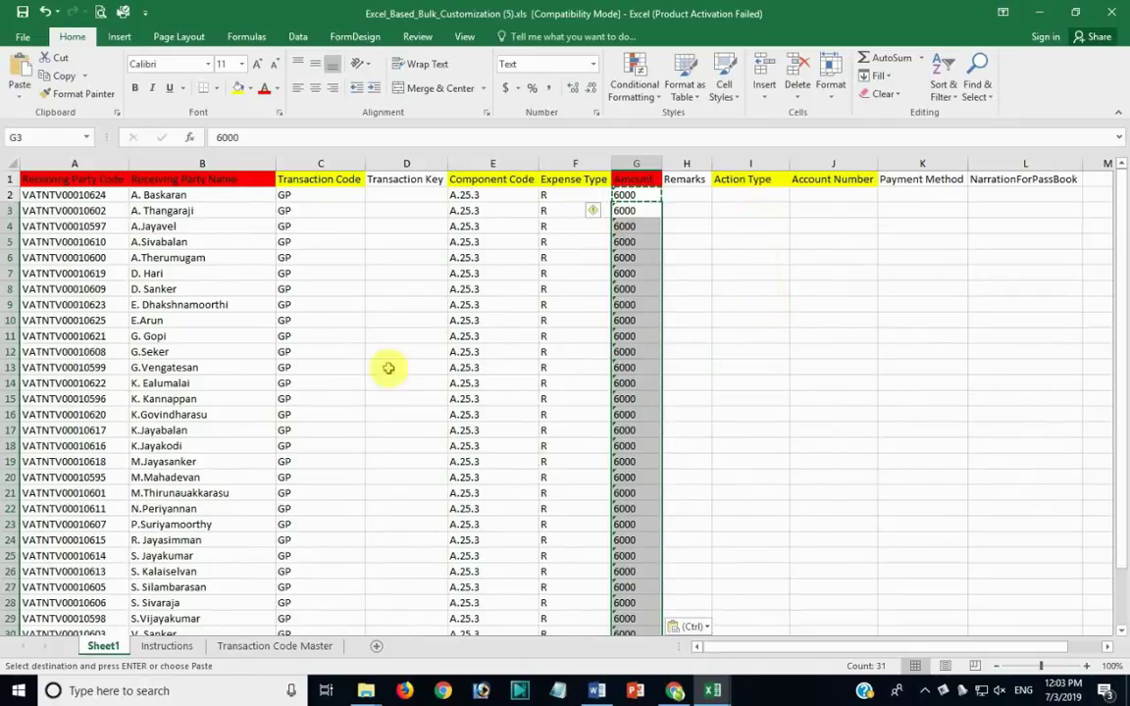
Review the Instructions sheet's allowed values, then bring JAM_Bulk (2).xls forward
left_click(160, 644)
scroll(171, 422, "up", 4)
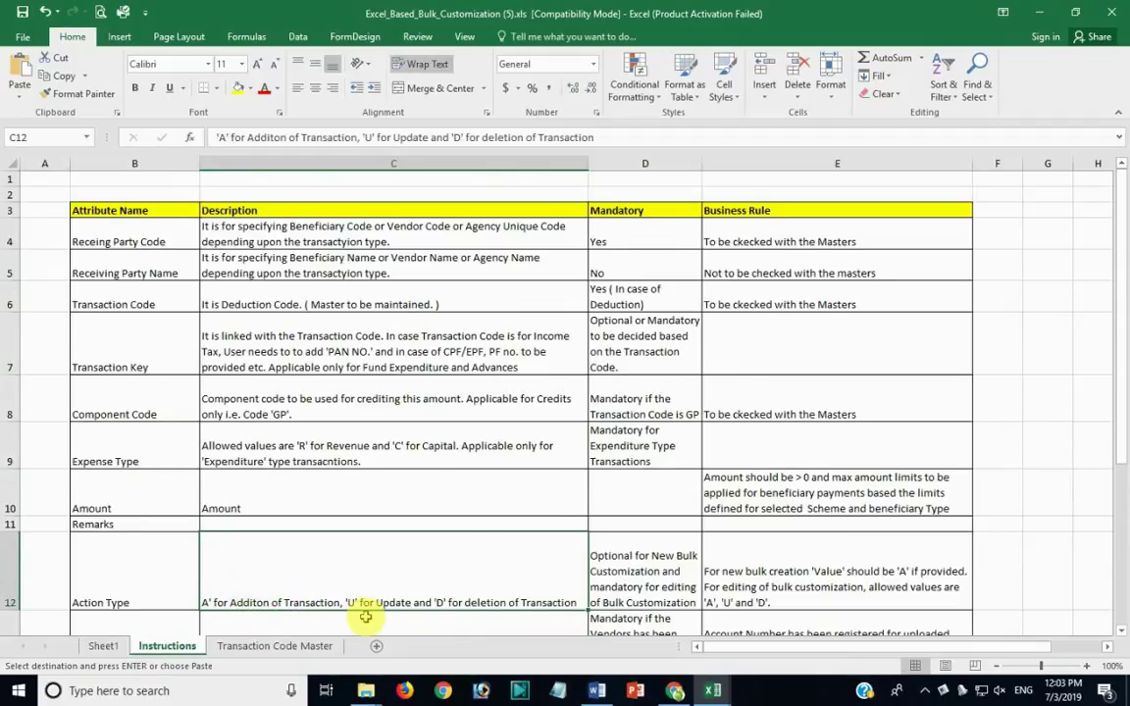
left_click(103, 646)
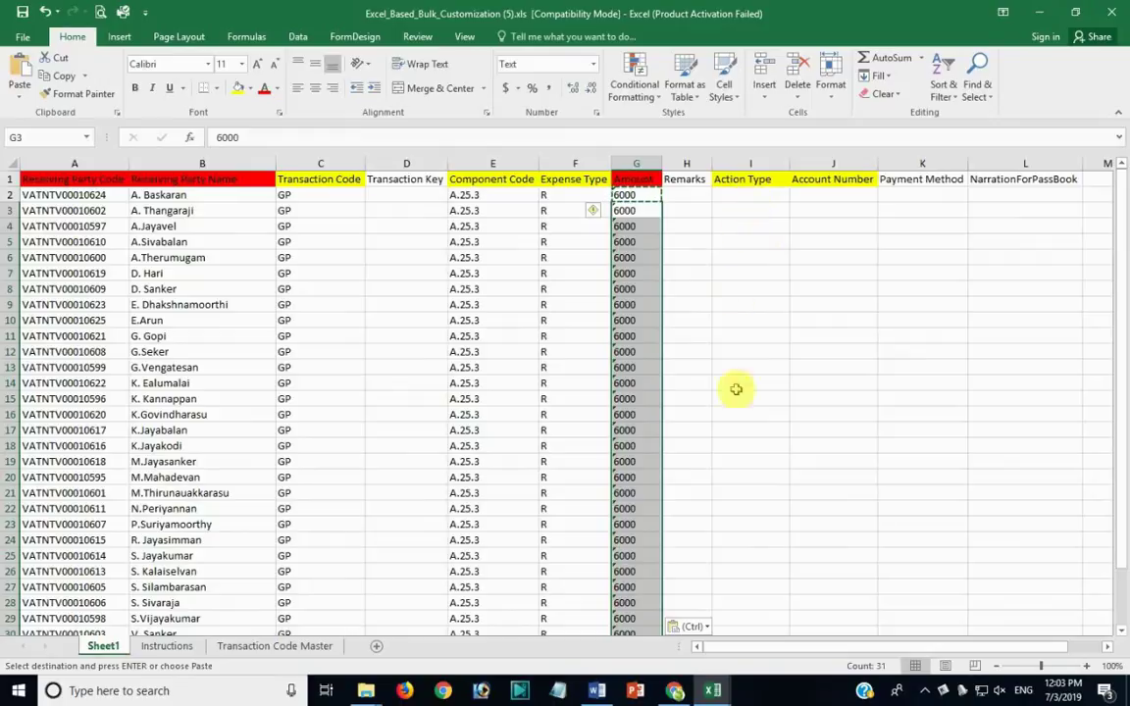
left_click(948, 641)
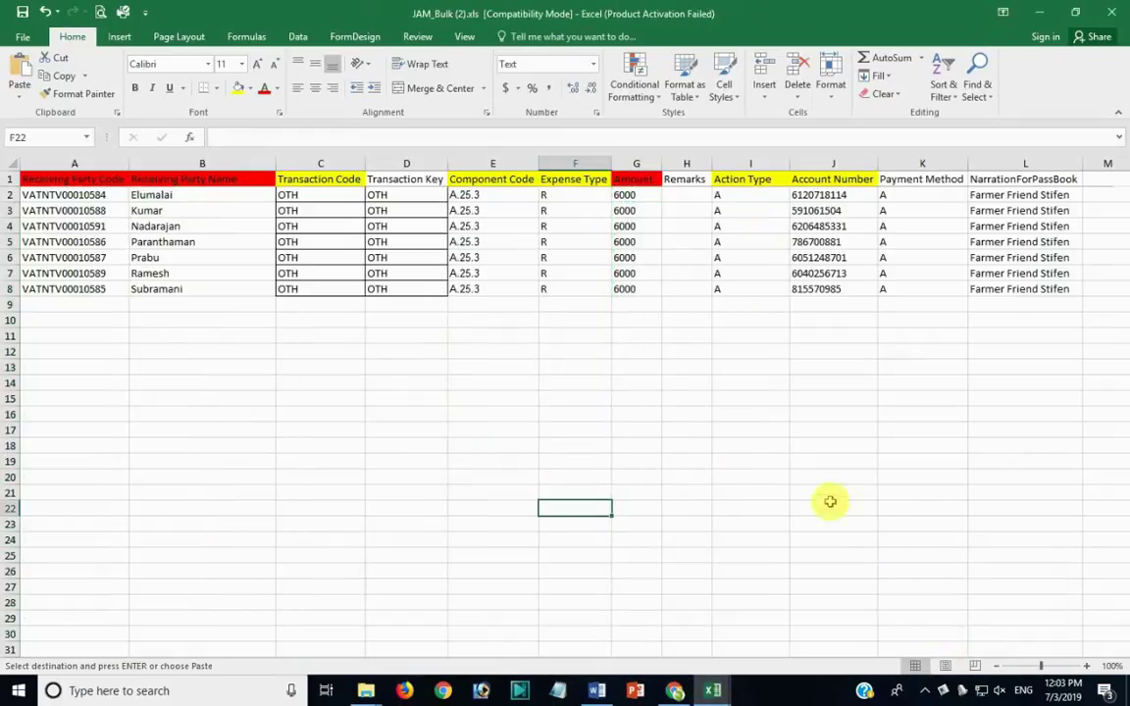
In the customization workbook, fill the Action Type column with A from I2
left_click(714, 691)
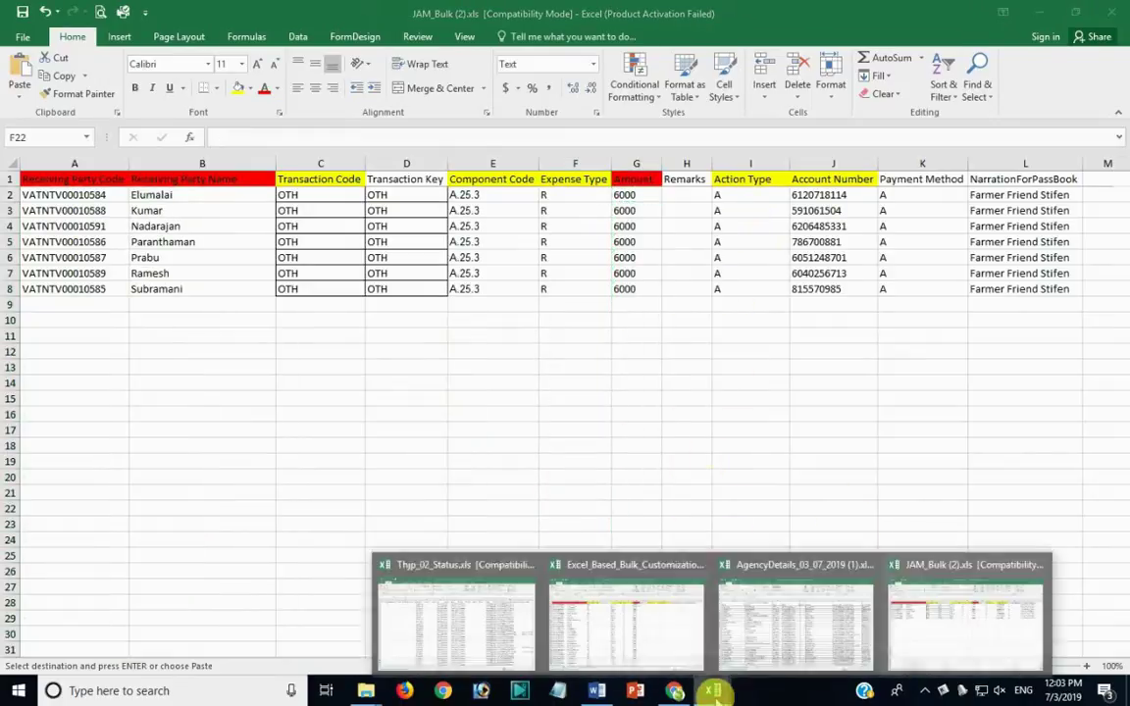
left_click(629, 640)
left_click(756, 199)
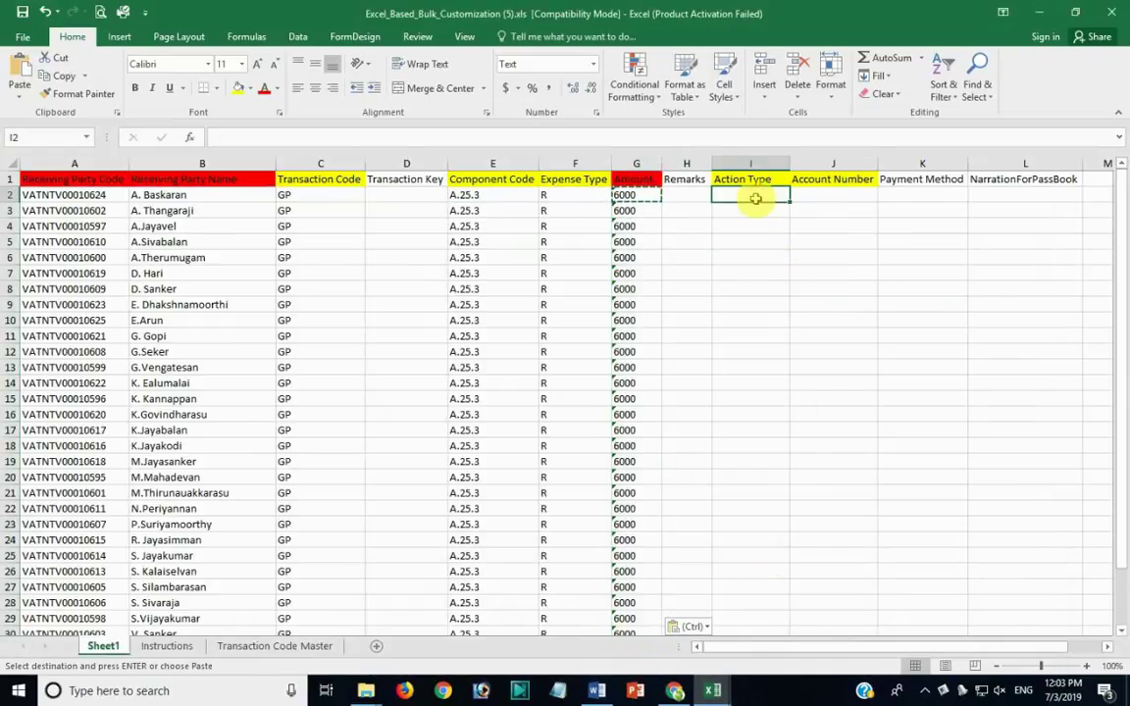
type("A")
key("Return")
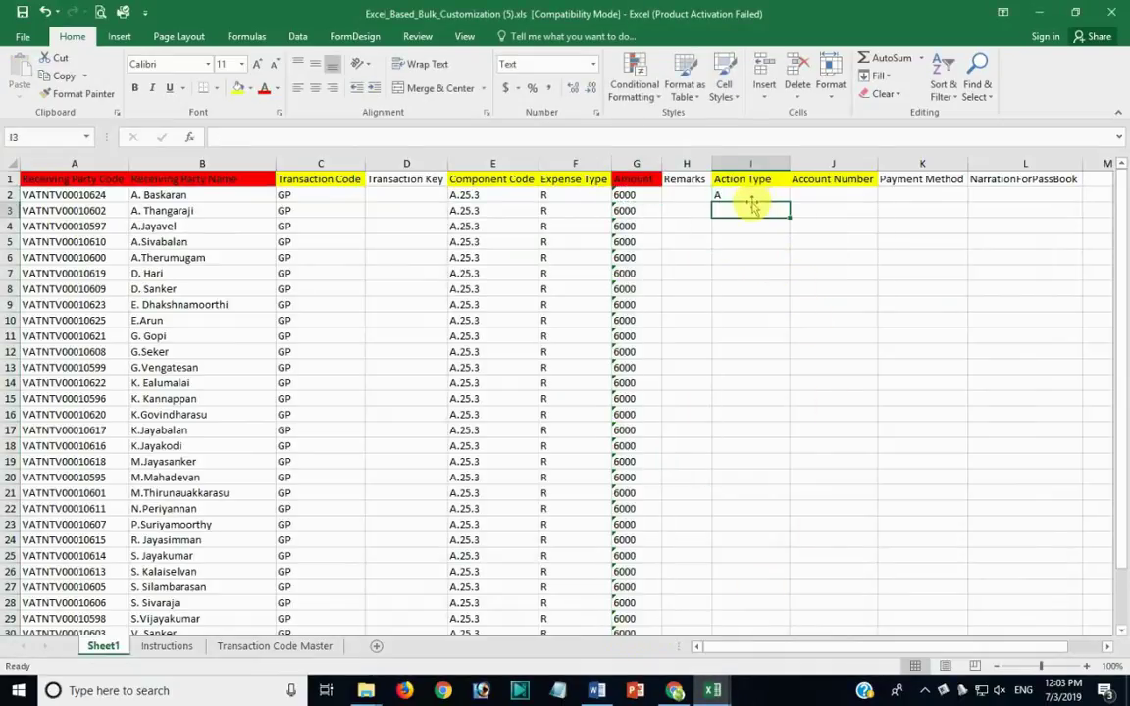
left_click(749, 195)
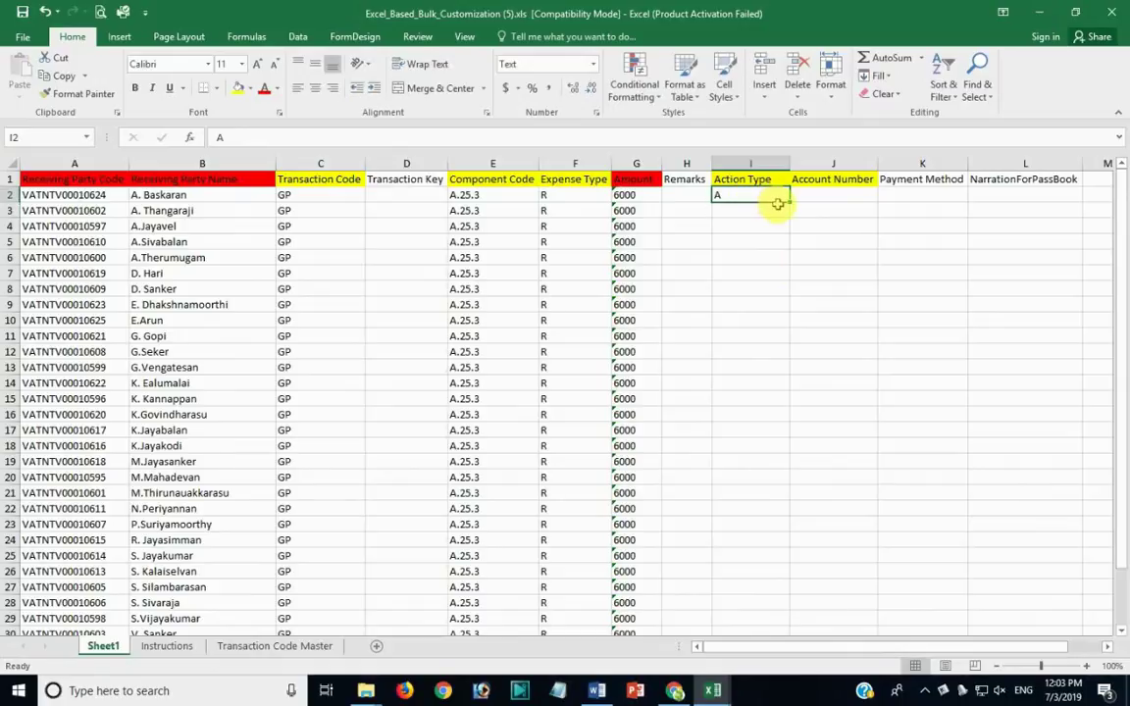
double_click(791, 201)
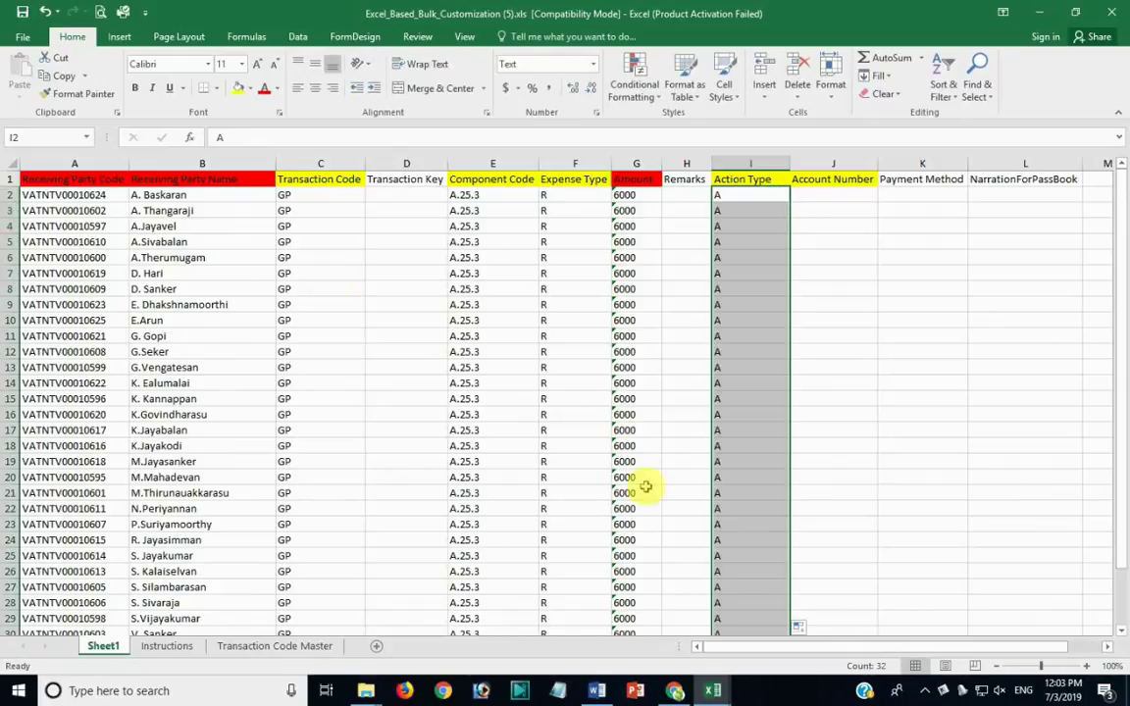
Copy the account numbers from AgencyDetails_03_07_2019 (1) into column J starting at J2
left_click(804, 604)
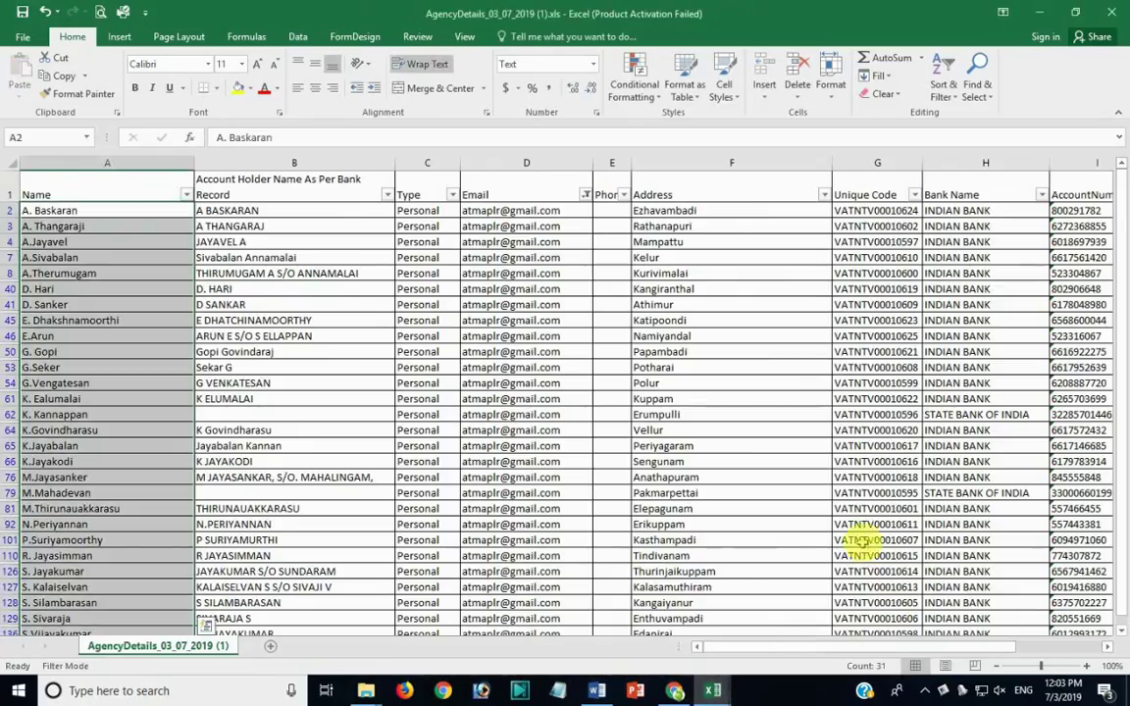
left_click_drag(989, 648, 1044, 647)
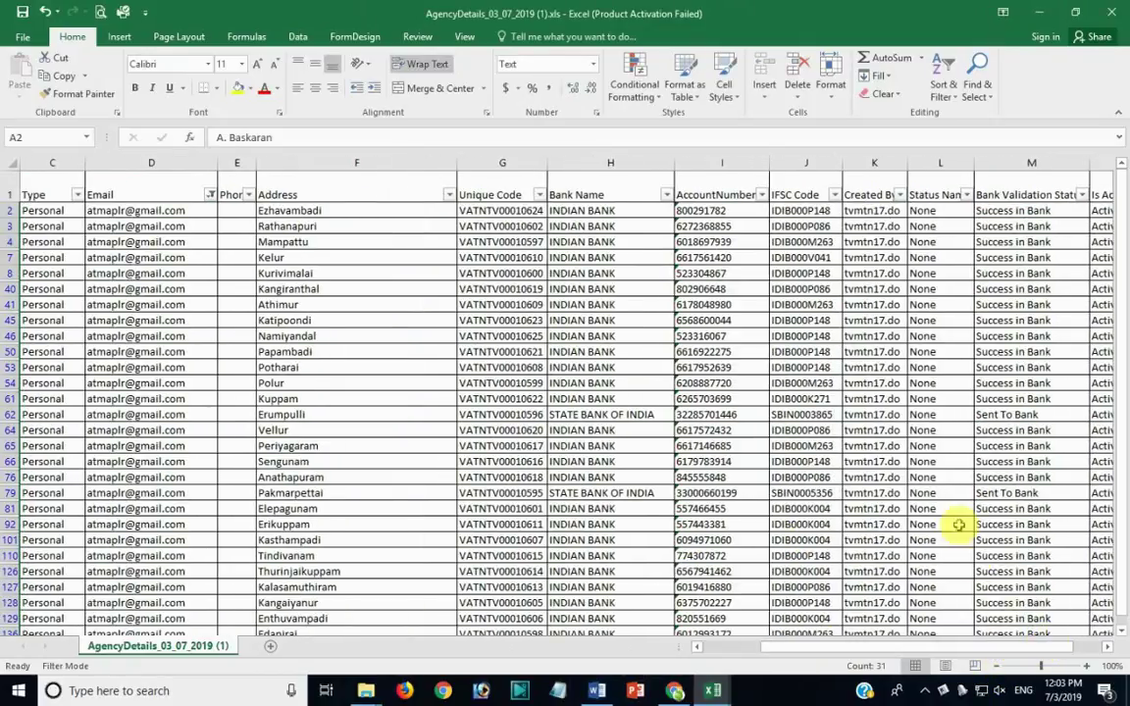
mouse_move(707, 210)
left_mouse_down()
mouse_move(731, 699)
mouse_move(736, 620)
left_mouse_up()
right_click(736, 620)
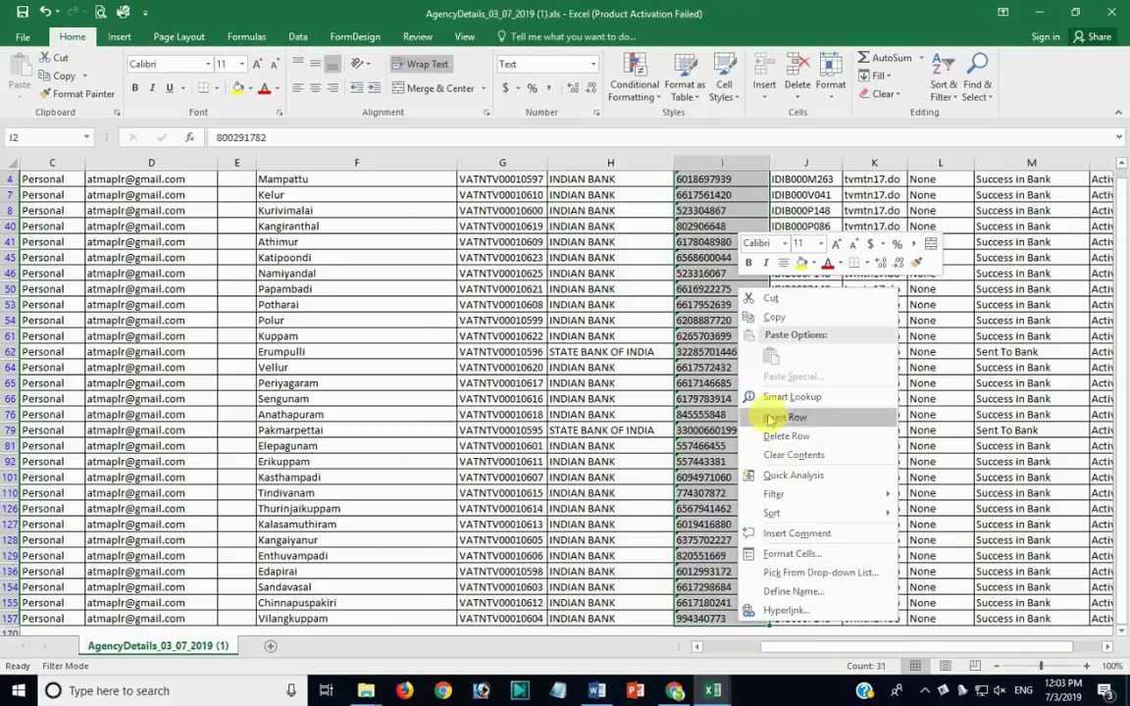
left_click(694, 289)
mouse_move(713, 691)
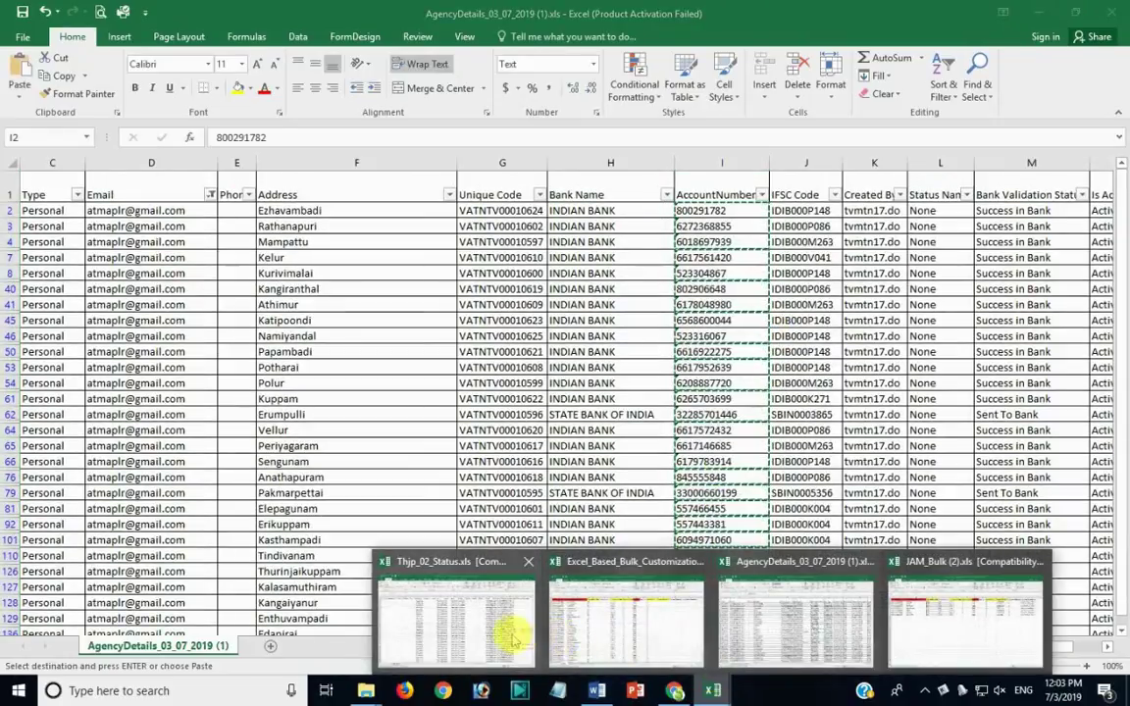
left_click(659, 633)
left_click(844, 198)
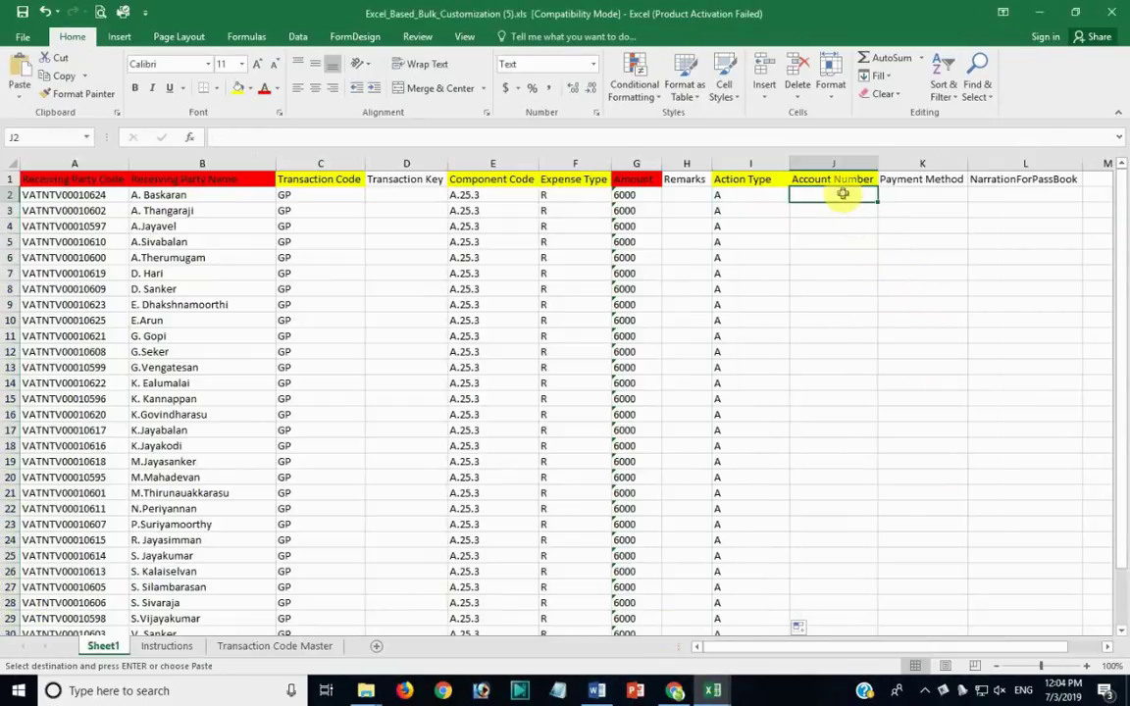
right_click(843, 198)
left_click(902, 261)
scroll(906, 335, "down", 3)
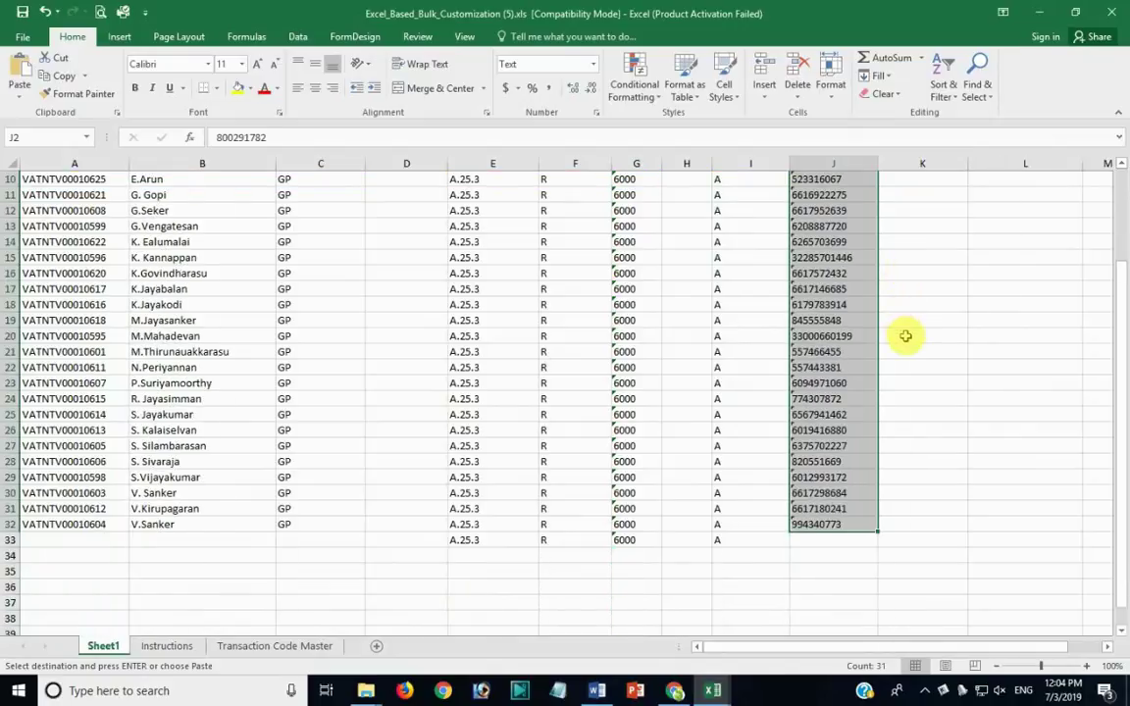
scroll(906, 335, "up", 3)
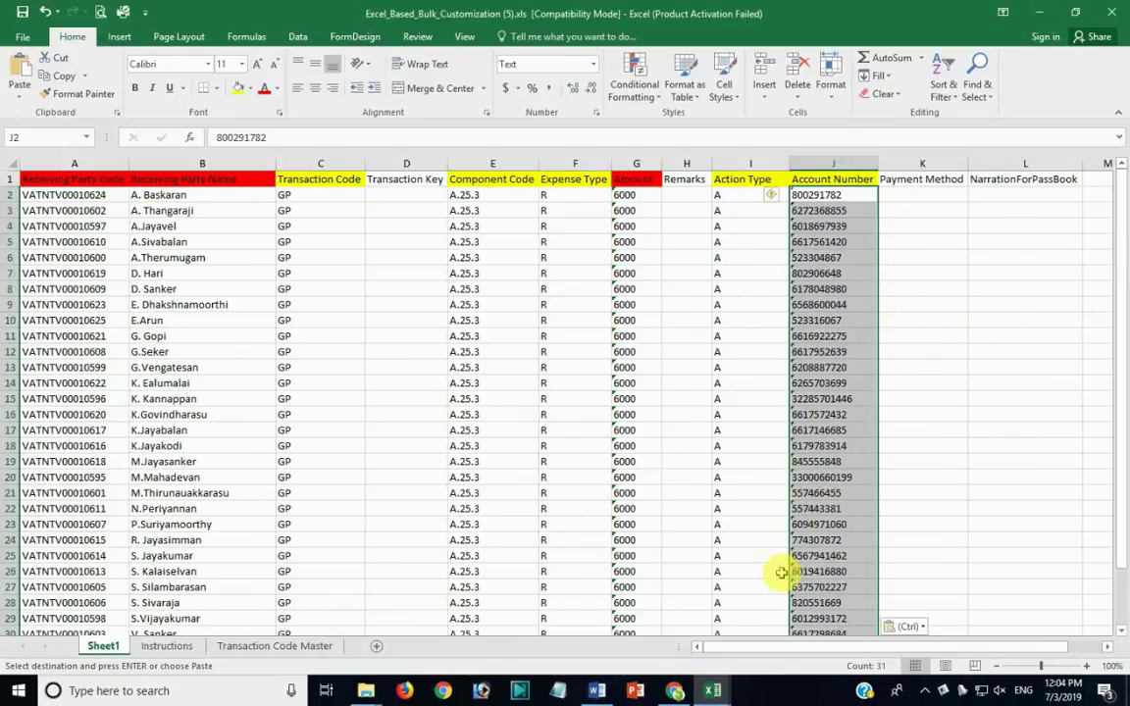
left_click(715, 690)
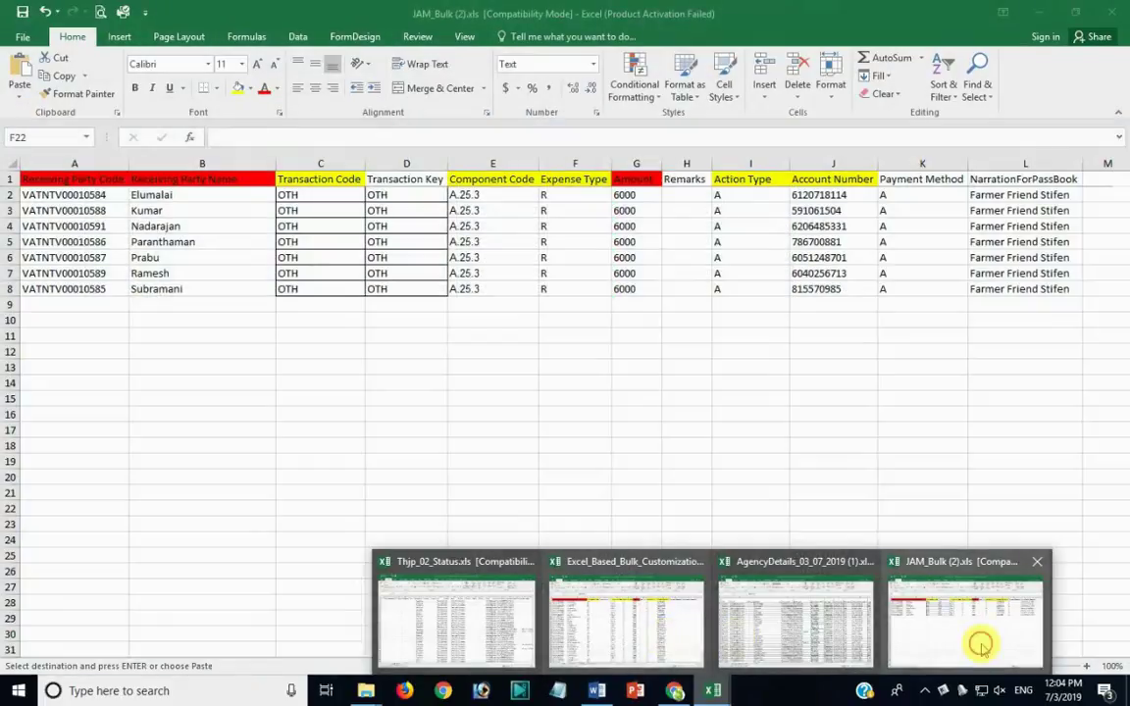
Copy the Payment Method and narration values K2:L8 from JAM_Bulk (2).xls
left_click(979, 579)
left_click(948, 194)
left_click_drag(949, 194, 1002, 282)
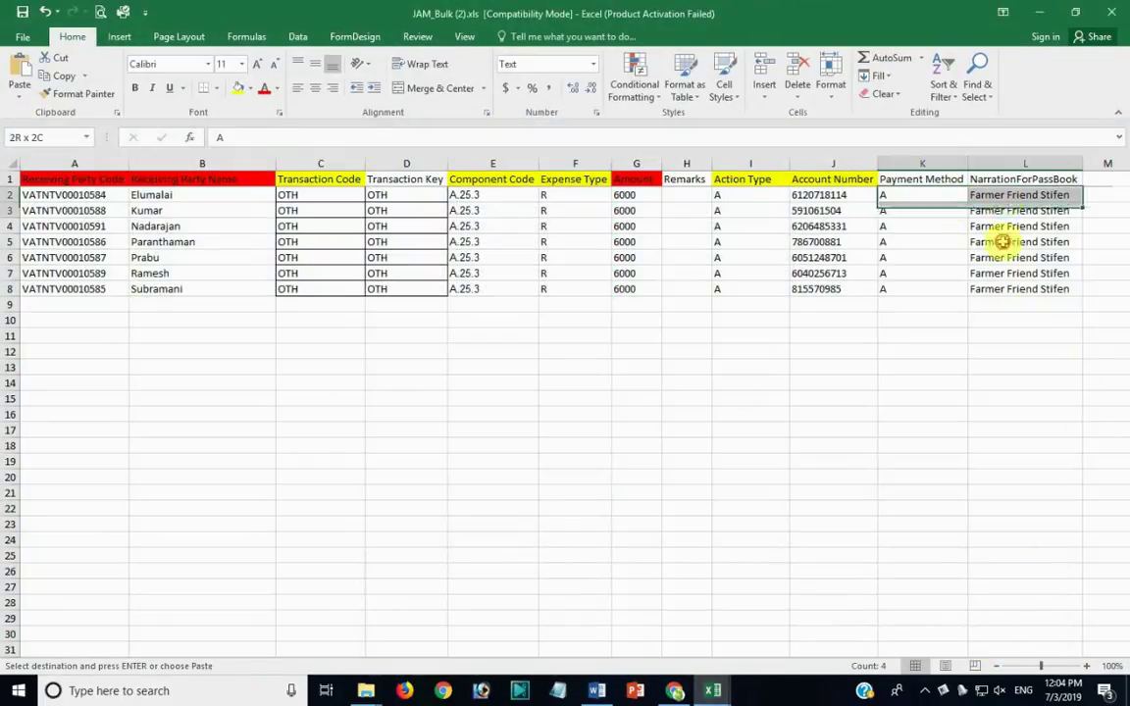
right_click(1002, 285)
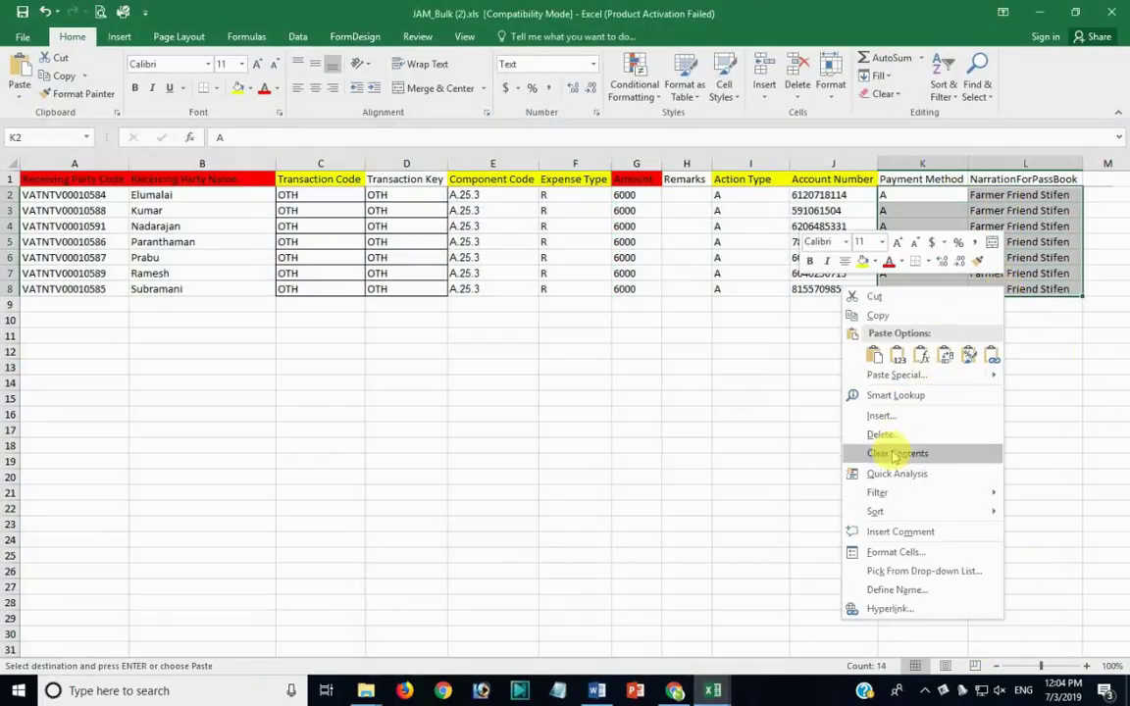
left_click(877, 316)
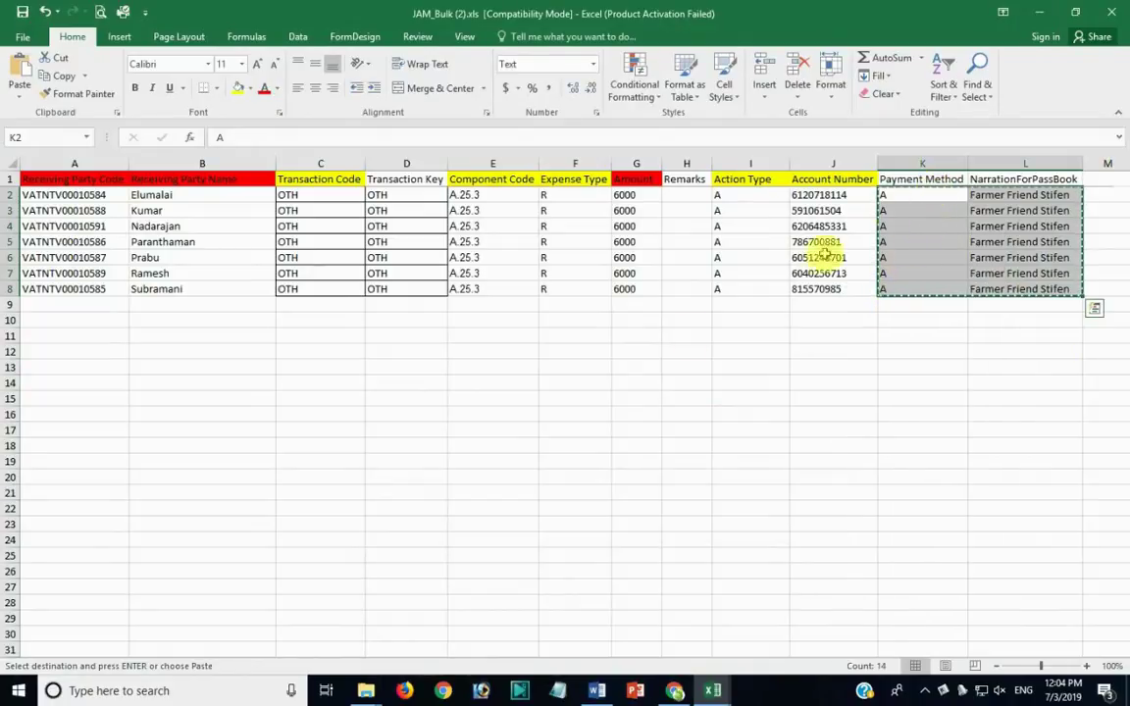
Review the field rules on the customization workbook's Instructions sheet
mouse_move(713, 691)
left_click(647, 629)
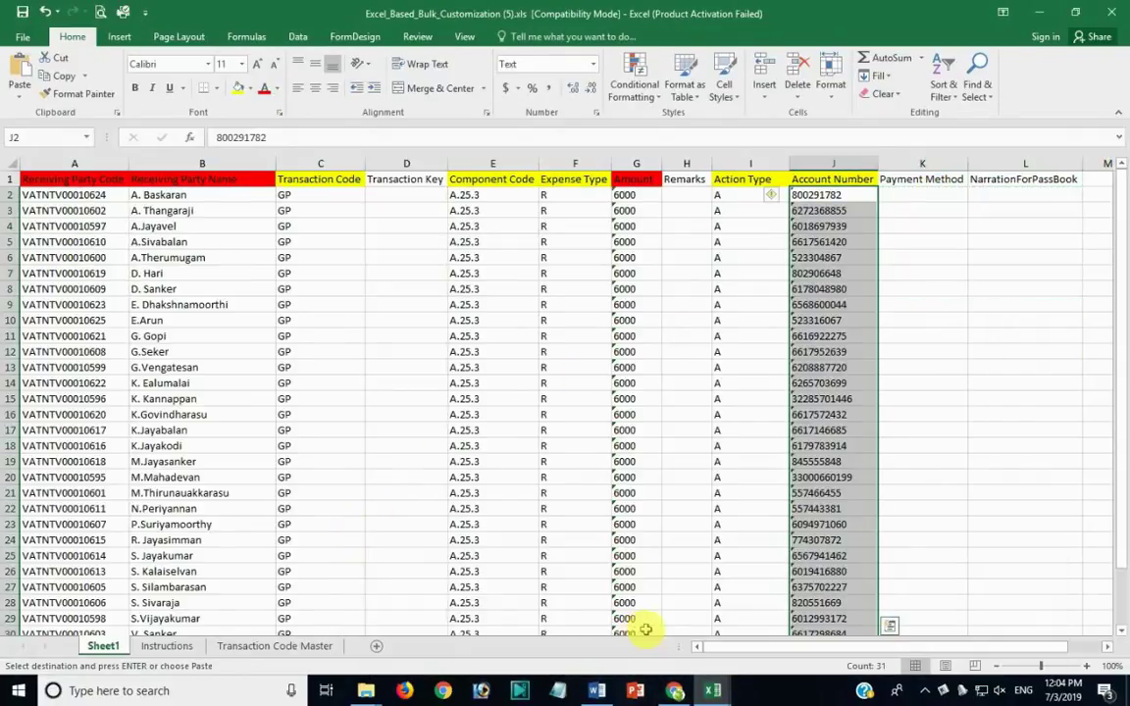
left_click(178, 650)
scroll(143, 484, "down", 1)
scroll(139, 482, "down", 2)
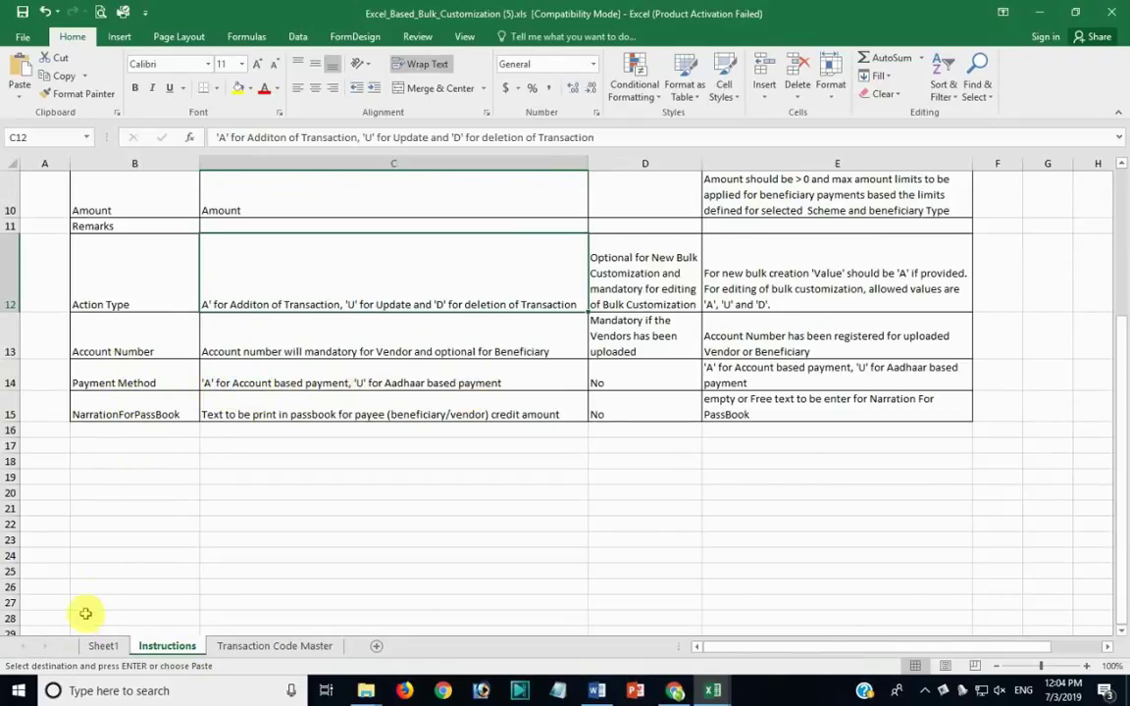
left_click(103, 647)
Paste at K2 and fill Payment Method A and 'Farmer Friend Stifen' down to row 33
right_click(913, 193)
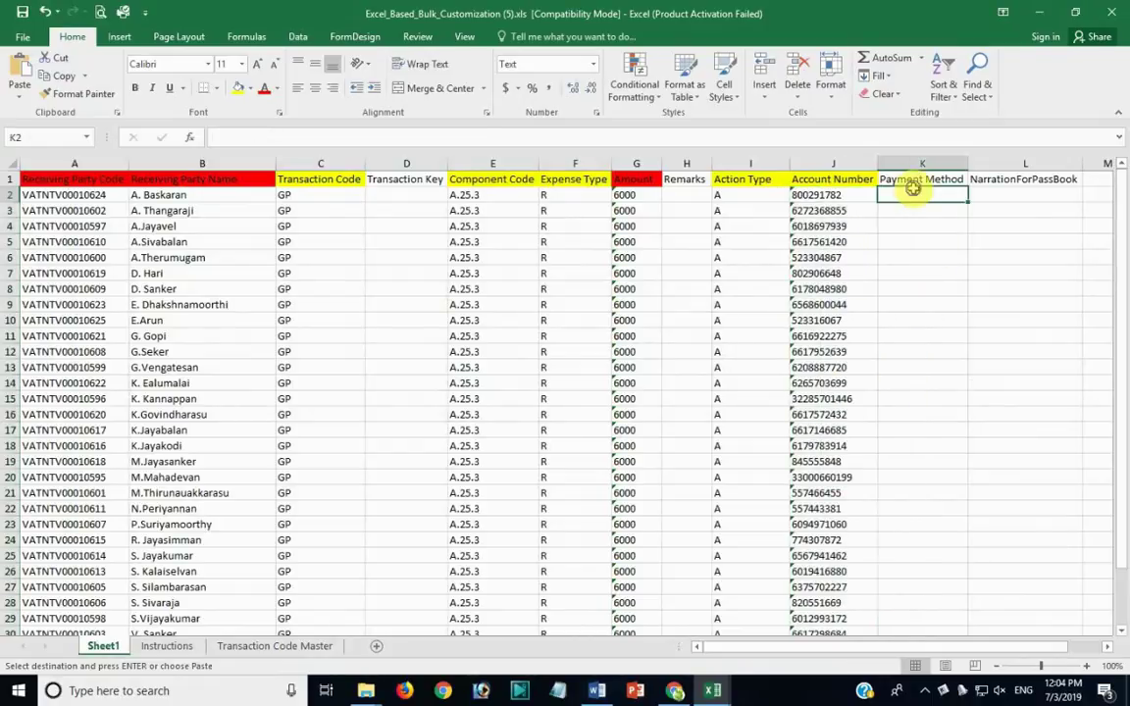
left_click(970, 257)
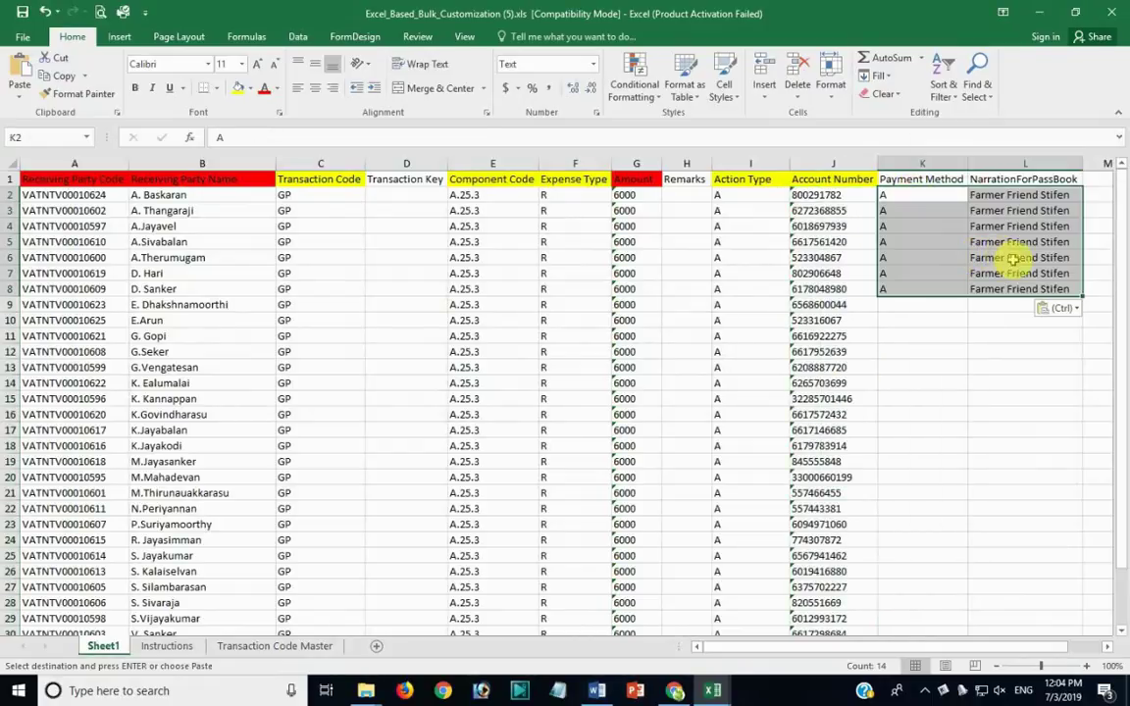
left_click_drag(1059, 286, 944, 290)
double_click(1084, 296)
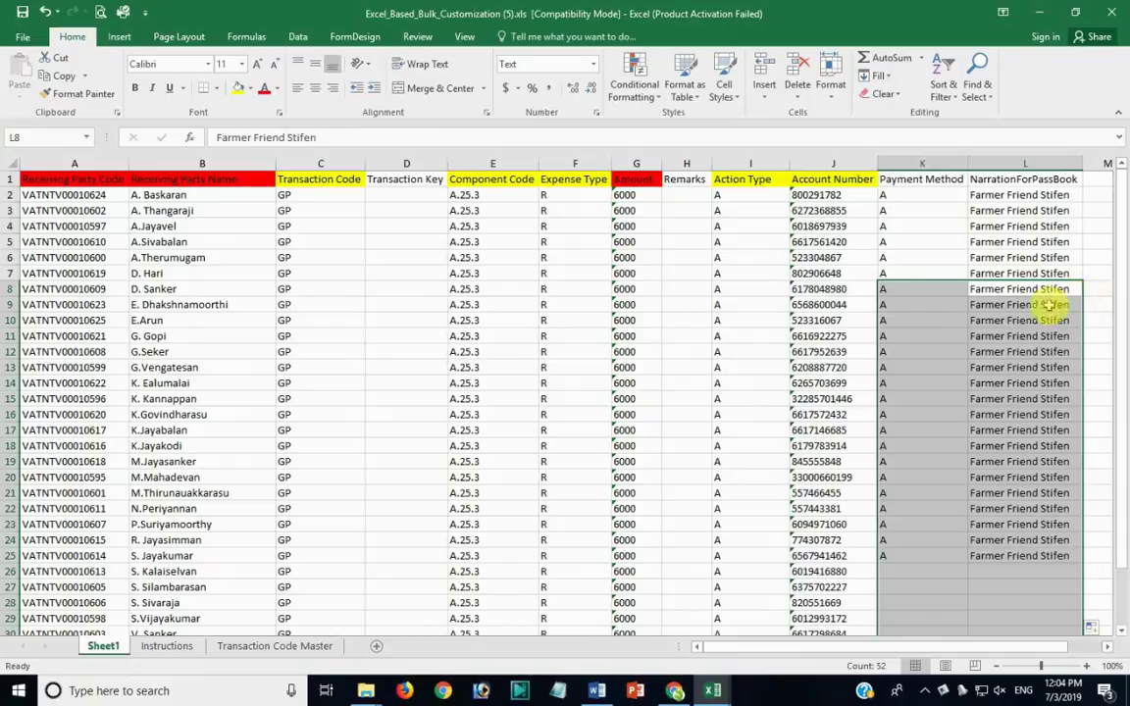
scroll(1017, 401, "down", 5)
scroll(1017, 400, "up", 5)
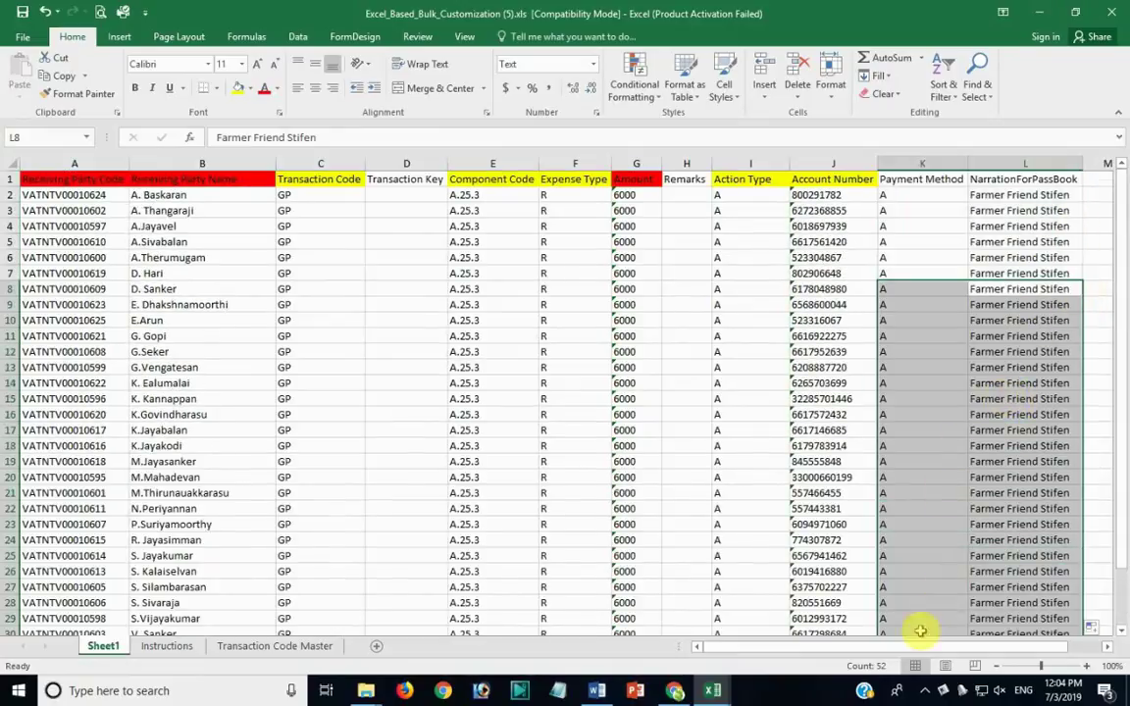
mouse_move(56, 182)
left_mouse_down()
mouse_move(1035, 648)
mouse_move(1034, 600)
left_mouse_up()
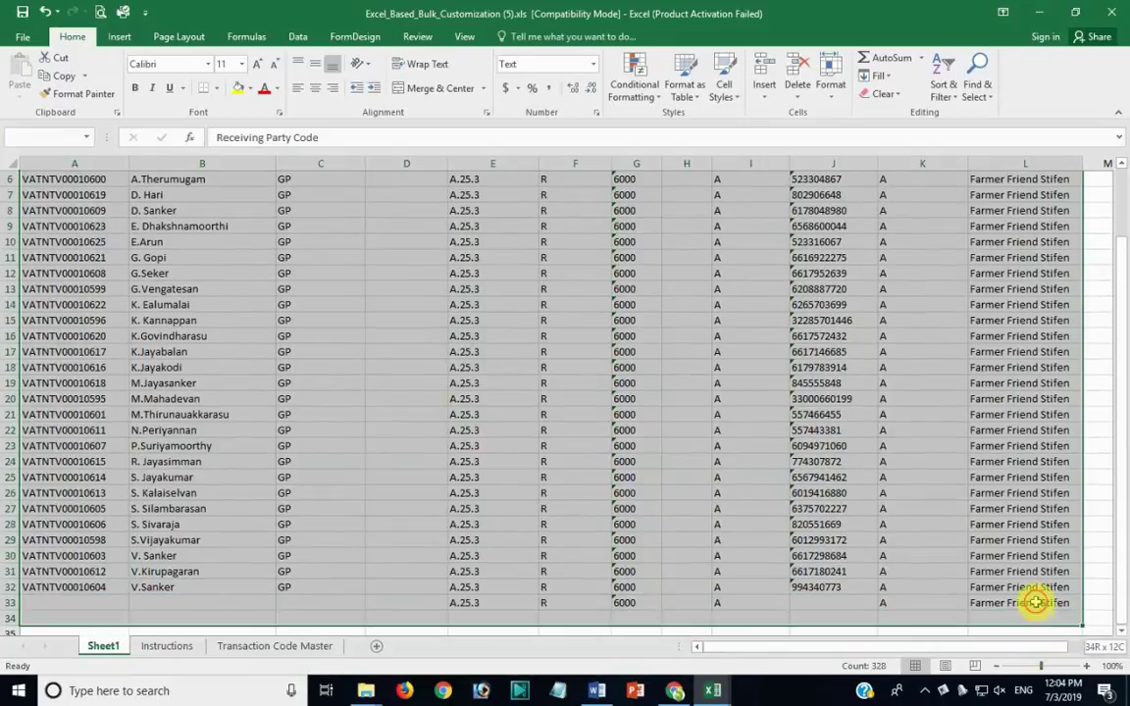
Apply All Borders to the table A1:L33
scroll(263, 370, "up", 2)
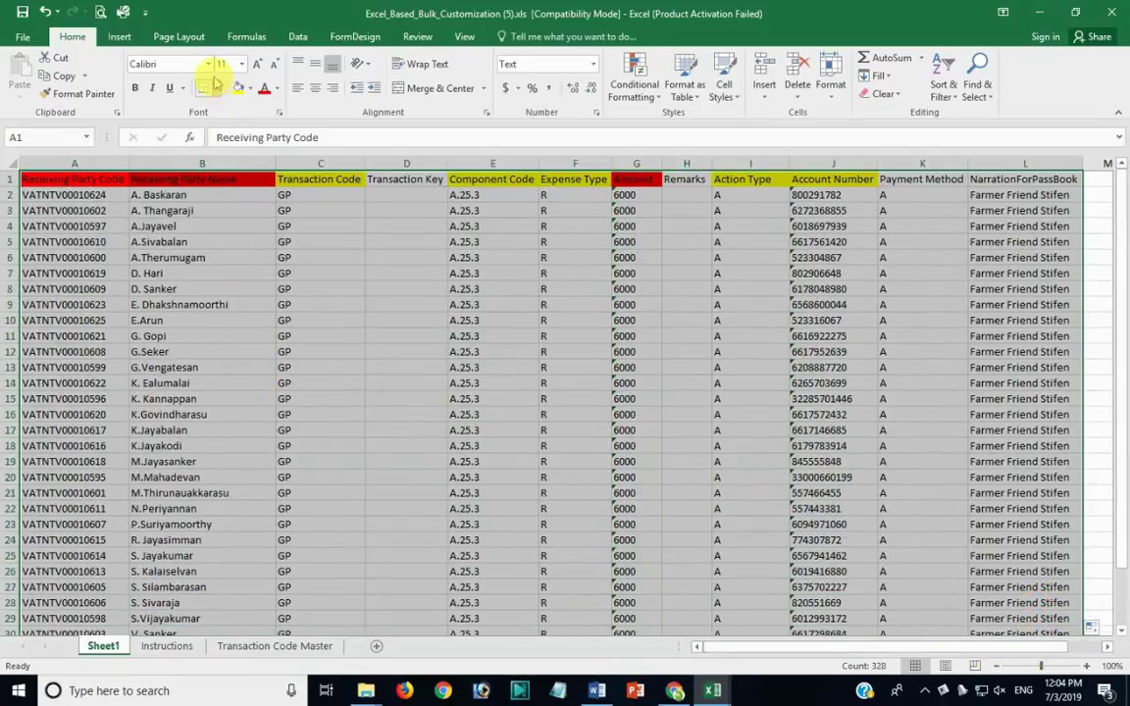
left_click(219, 91)
left_click(223, 220)
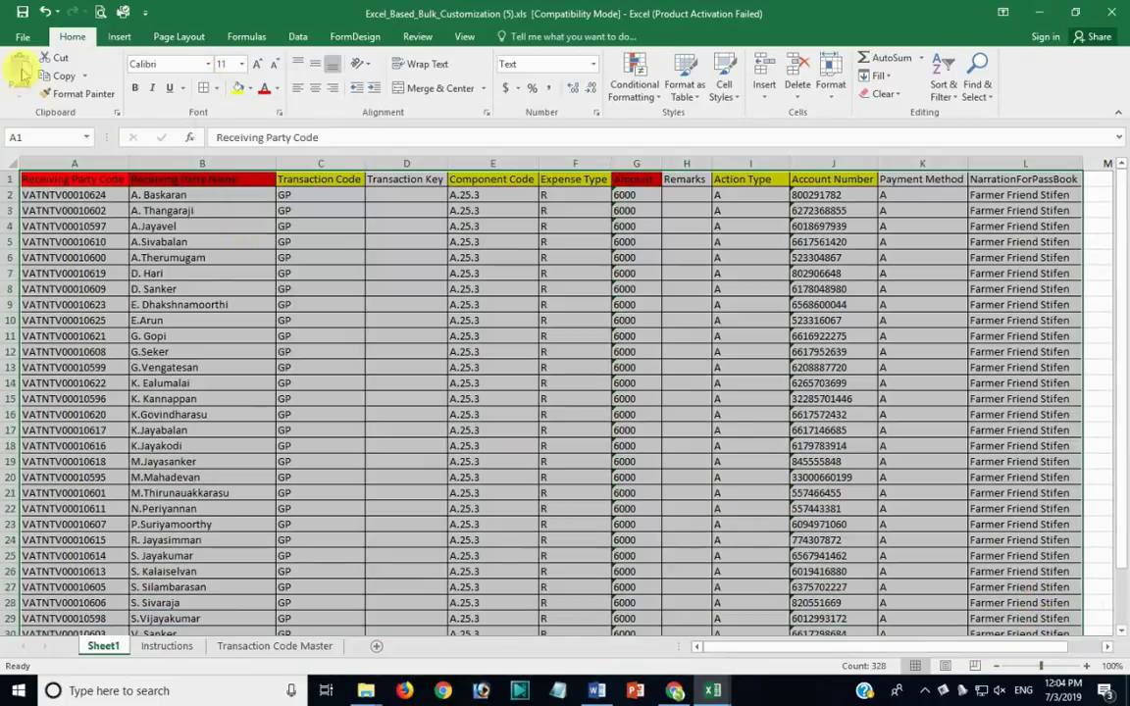
Save the workbook to the Desktop as Polur_FF01.xls
left_click(21, 39)
left_click(39, 192)
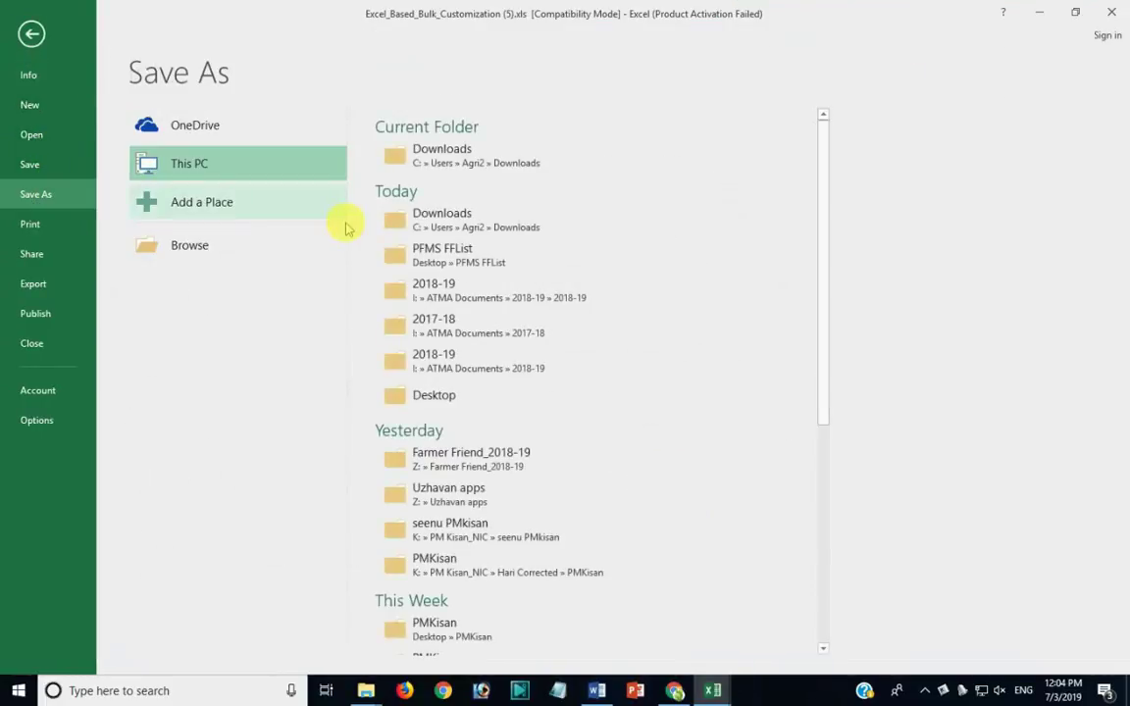
left_click(433, 395)
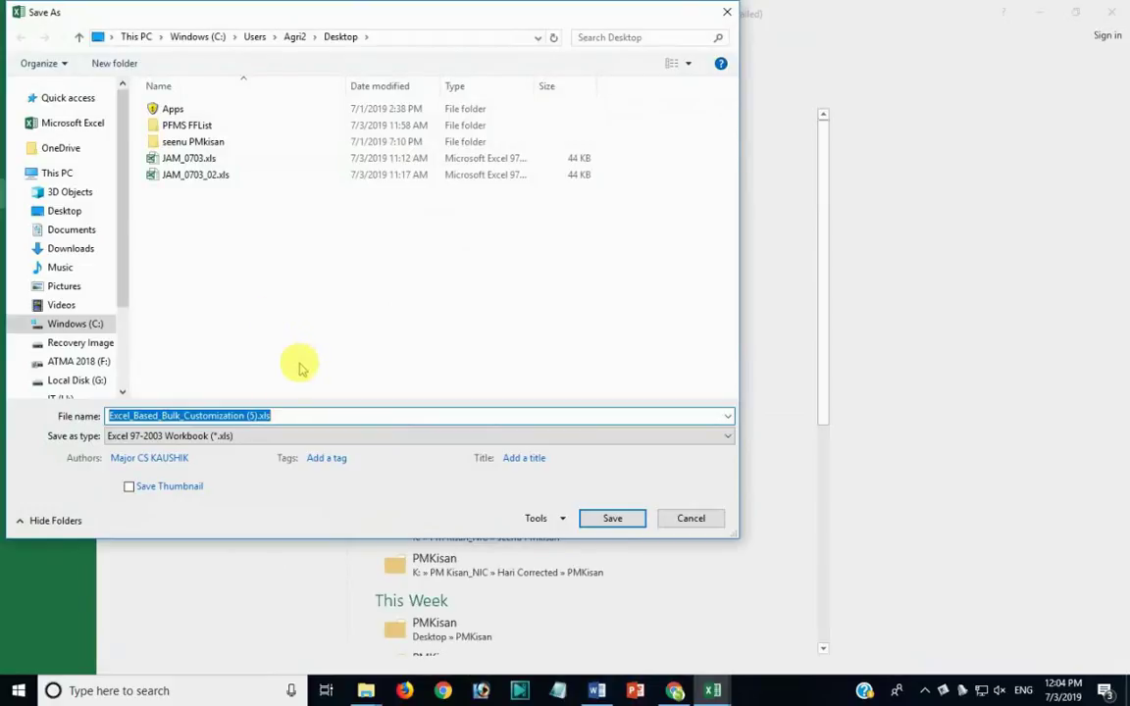
type("Polur_FF01")
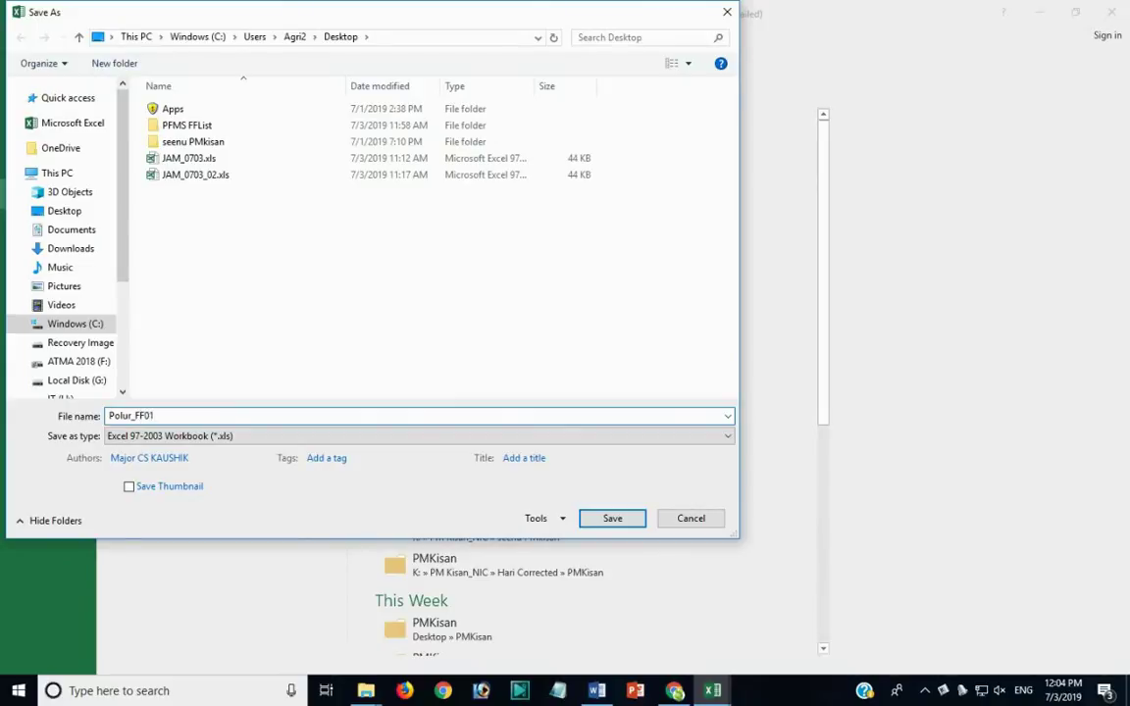
key("Return")
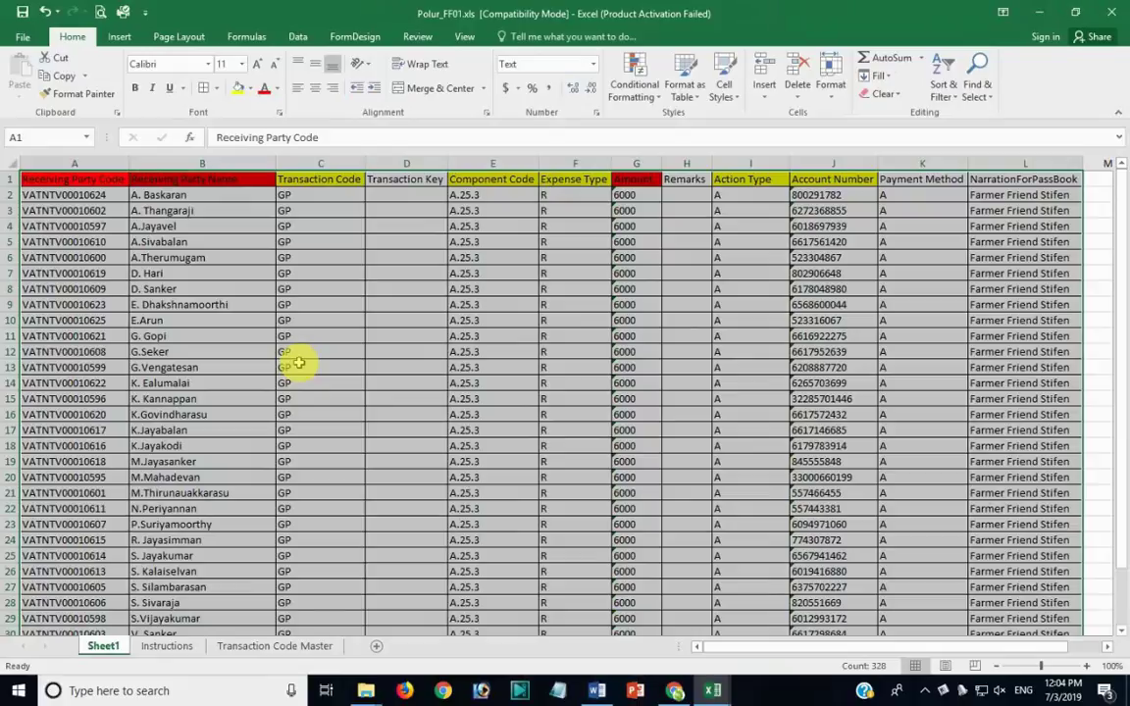
Open PFMS Bulk Customization using Excel and select scheme TN17
left_click(677, 691)
mouse_move(59, 380)
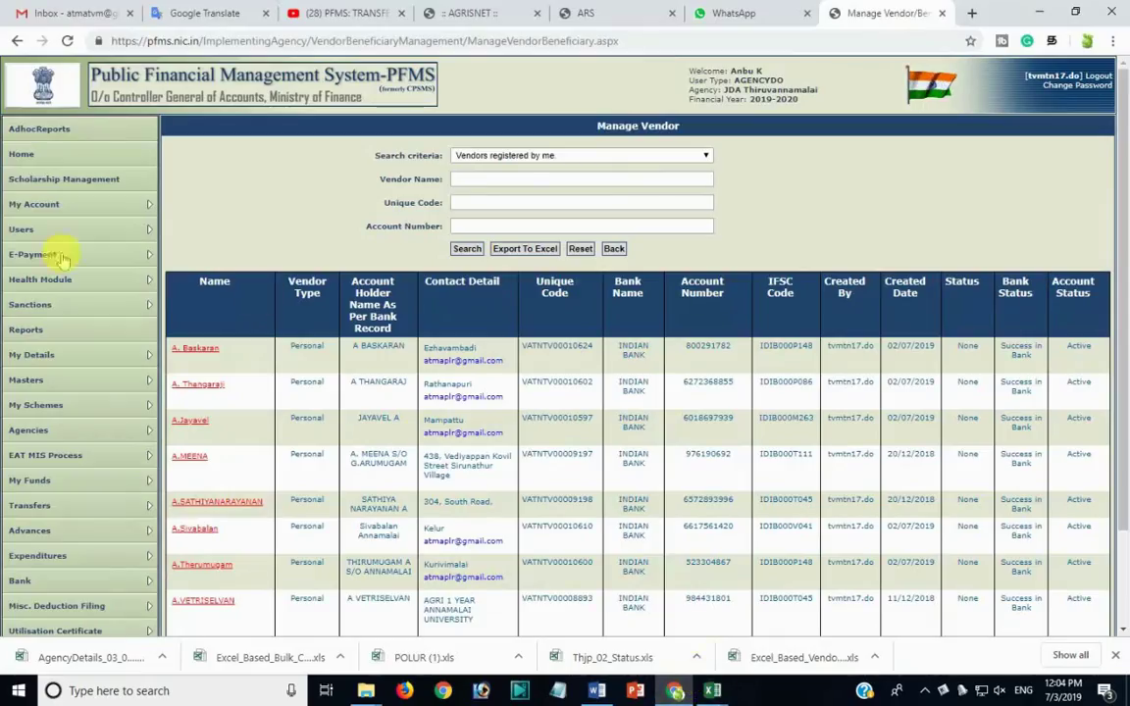
mouse_move(207, 382)
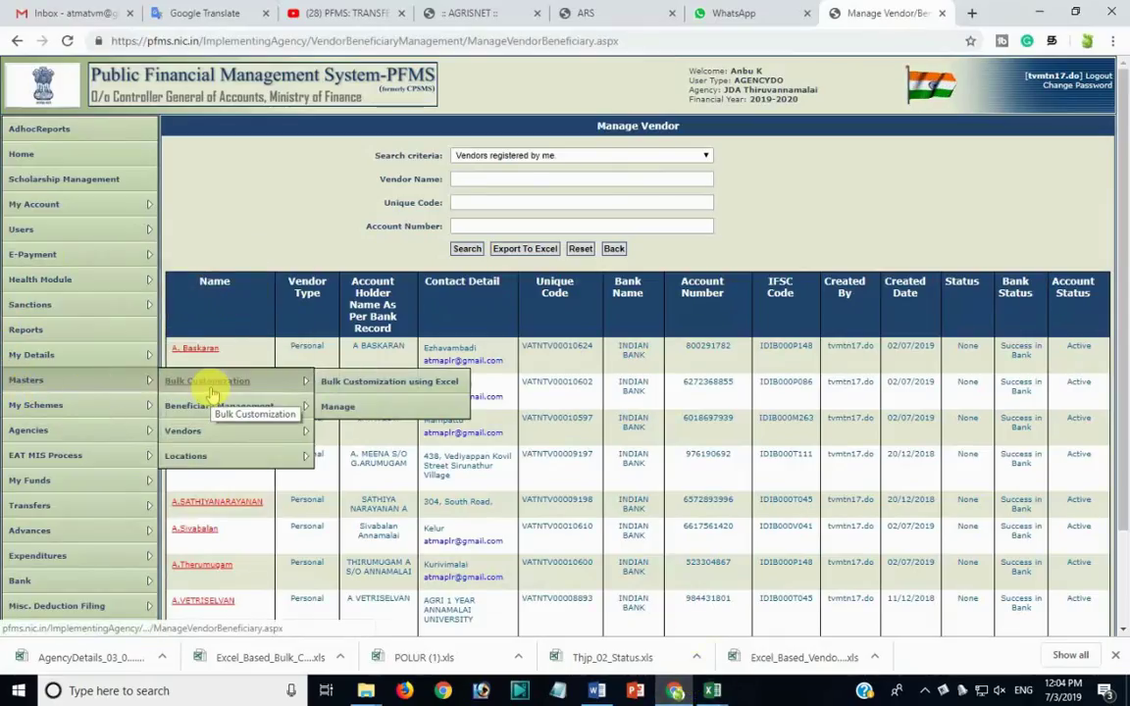
left_click(366, 394)
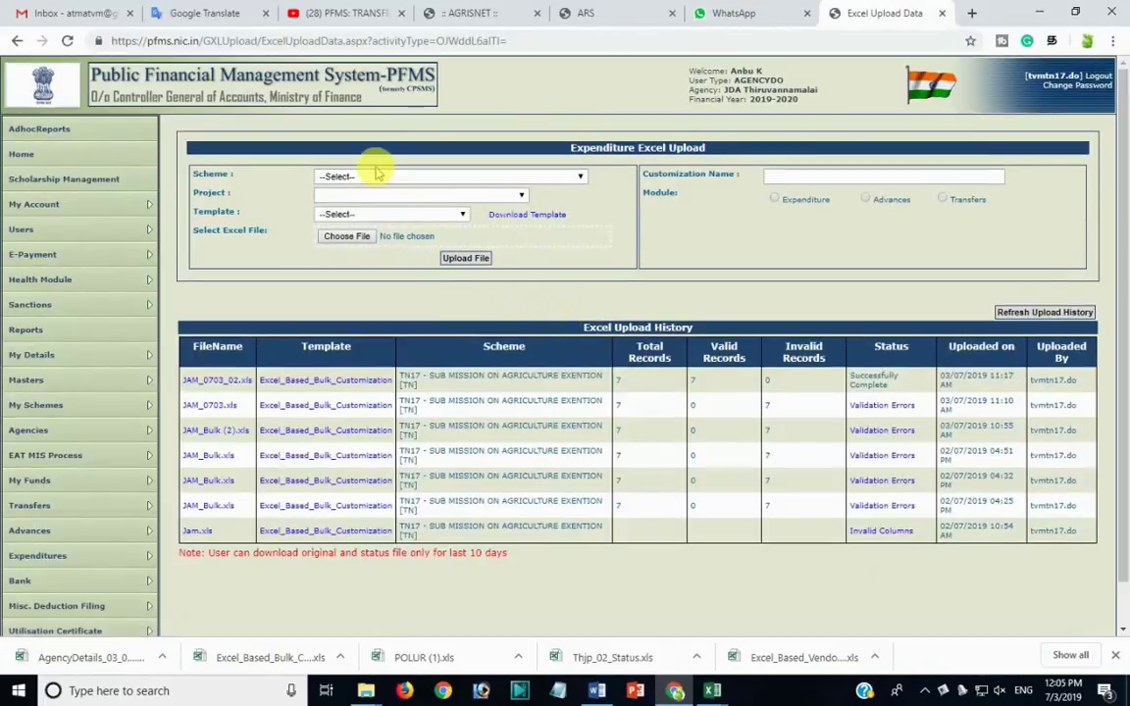
left_click(374, 177)
left_click(381, 213)
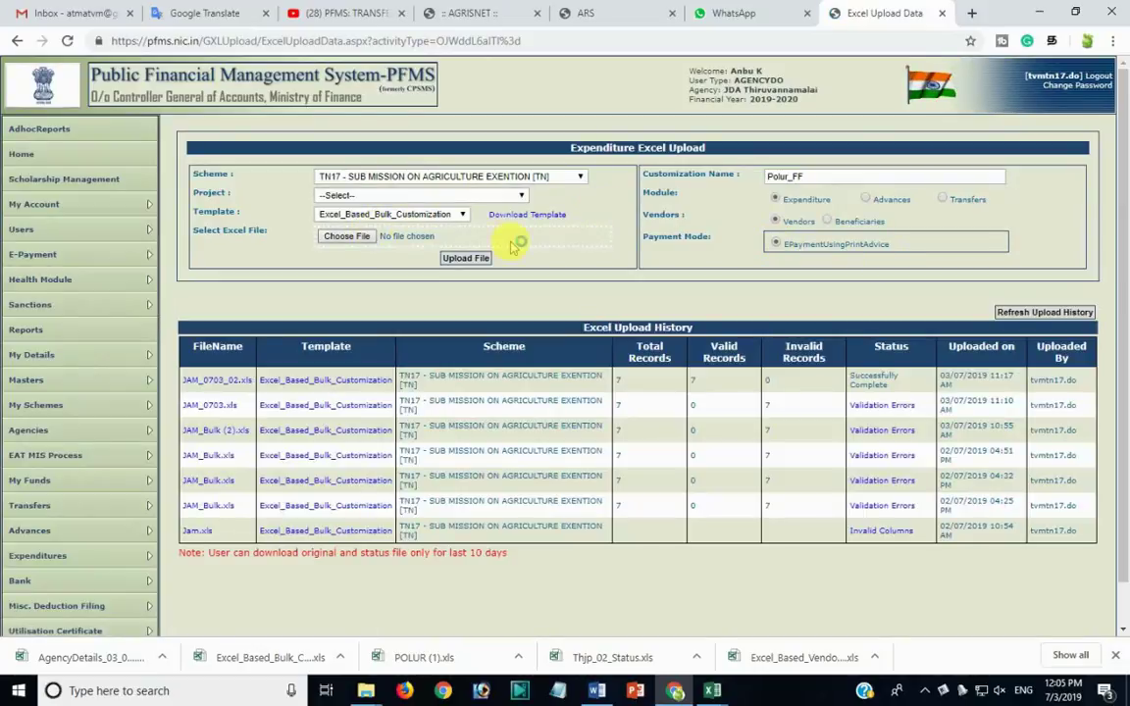
Choose Polur_FF01.xls from the Desktop and upload it to PFMS
left_click(457, 241)
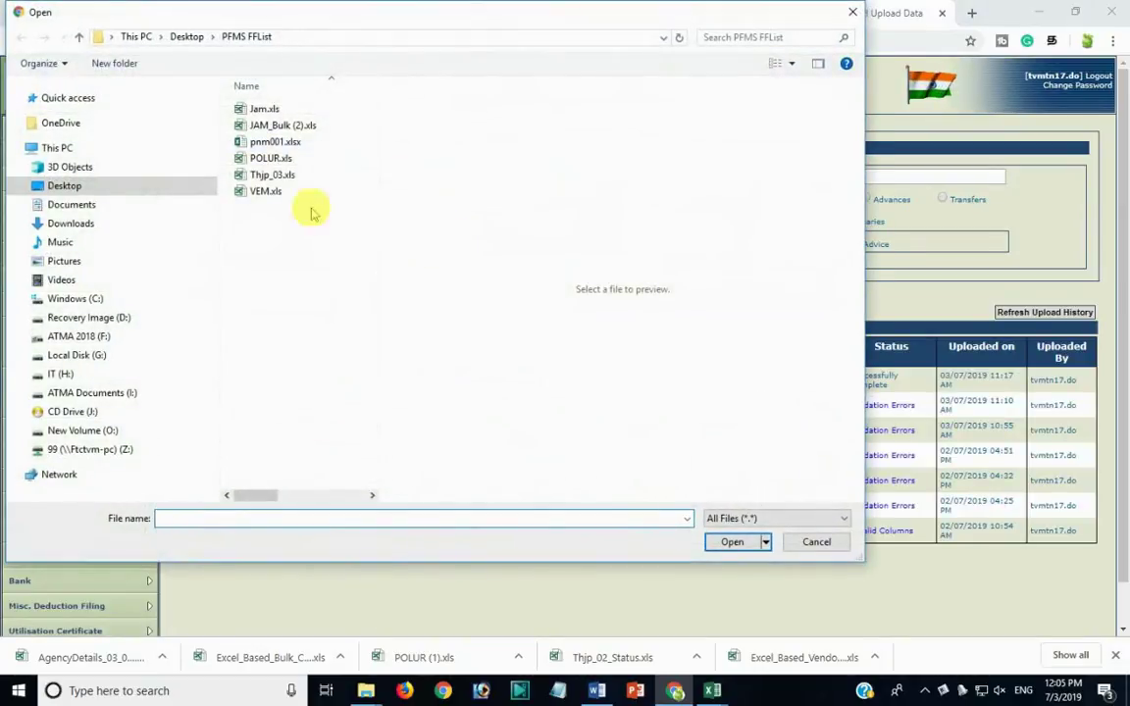
left_click(185, 37)
double_click(279, 191)
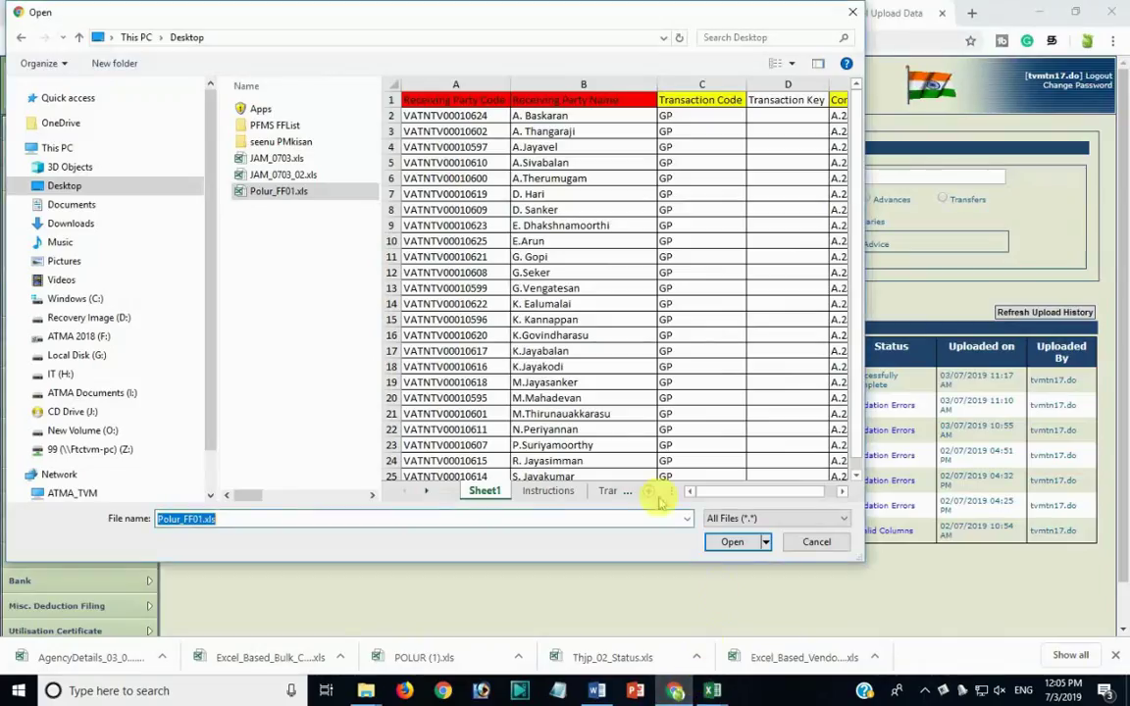
left_click(731, 540)
left_click(465, 258)
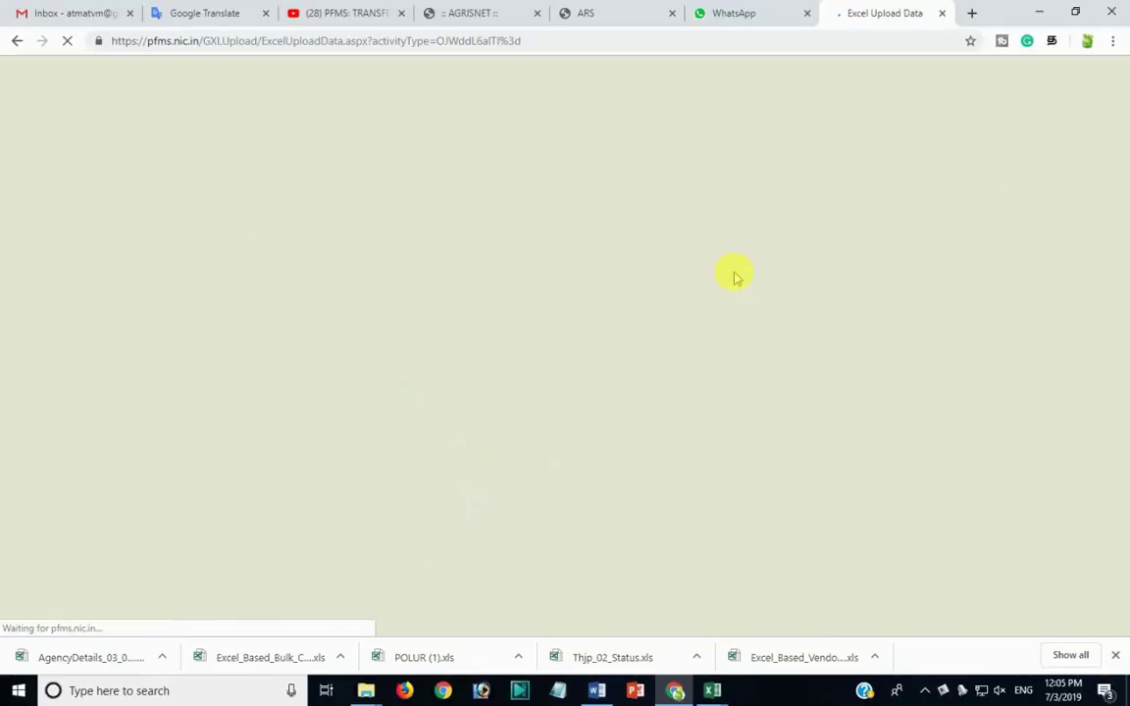
left_click(560, 318)
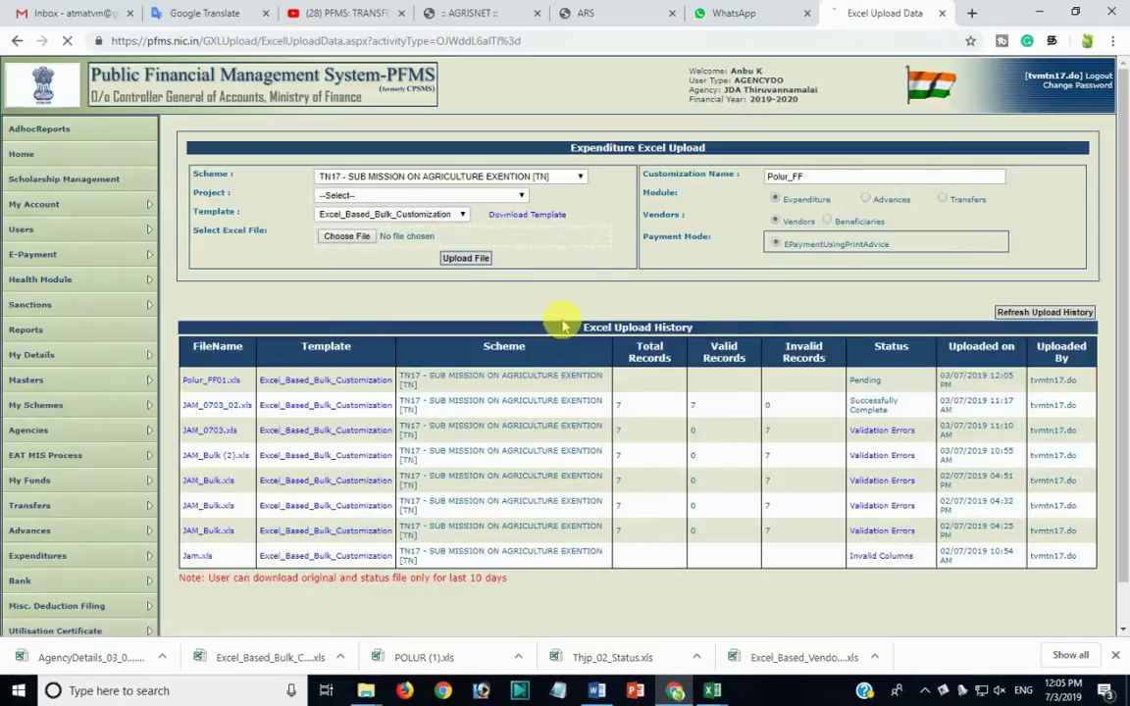
left_click(1045, 313)
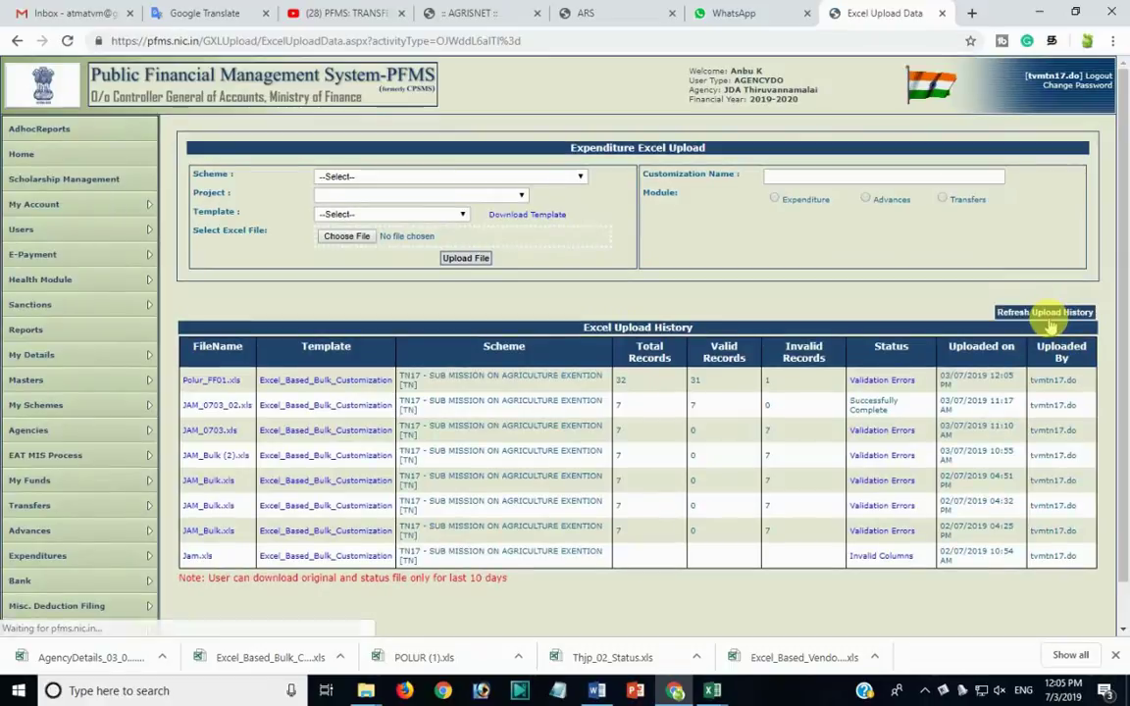
left_click(886, 380)
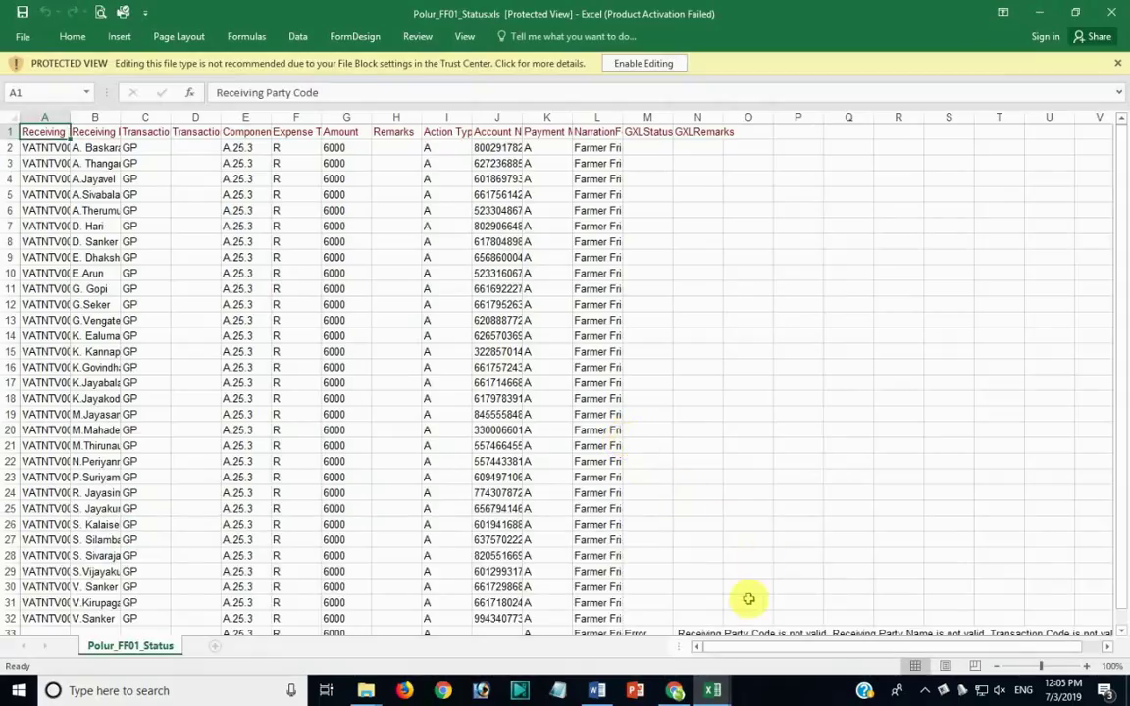
Read row 33's GXLRemarks error and its empty cells, then close the status file
scroll(746, 598, "down", 2)
left_click(715, 540)
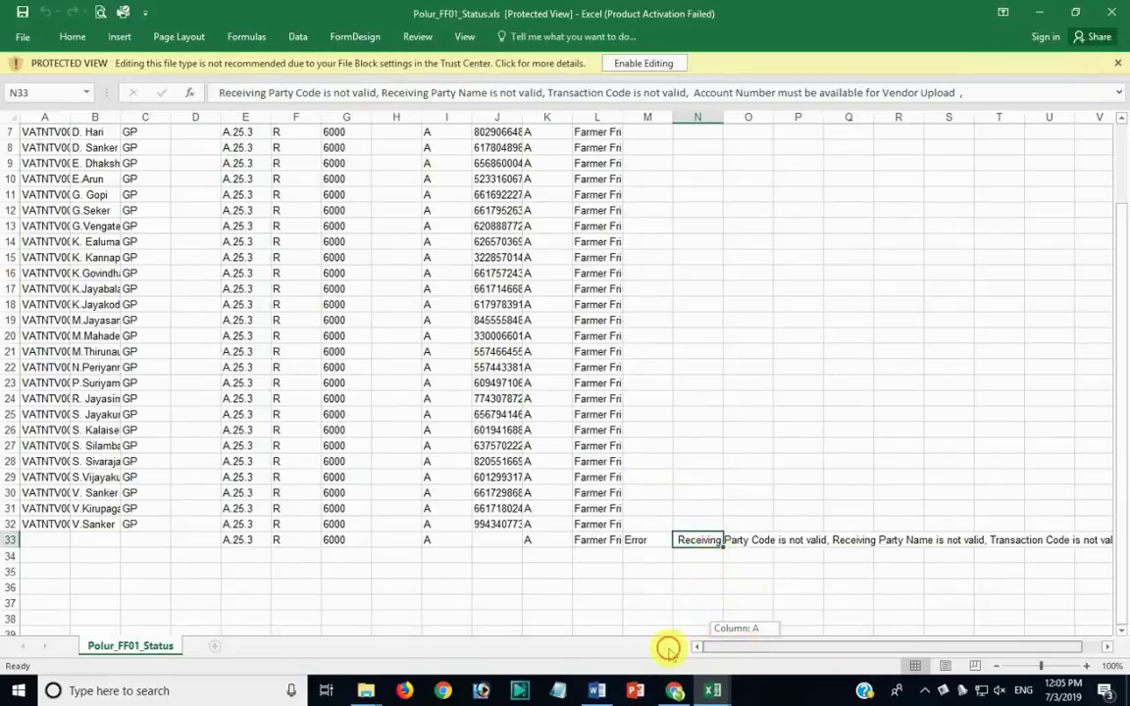
left_click(336, 541)
left_click(203, 540)
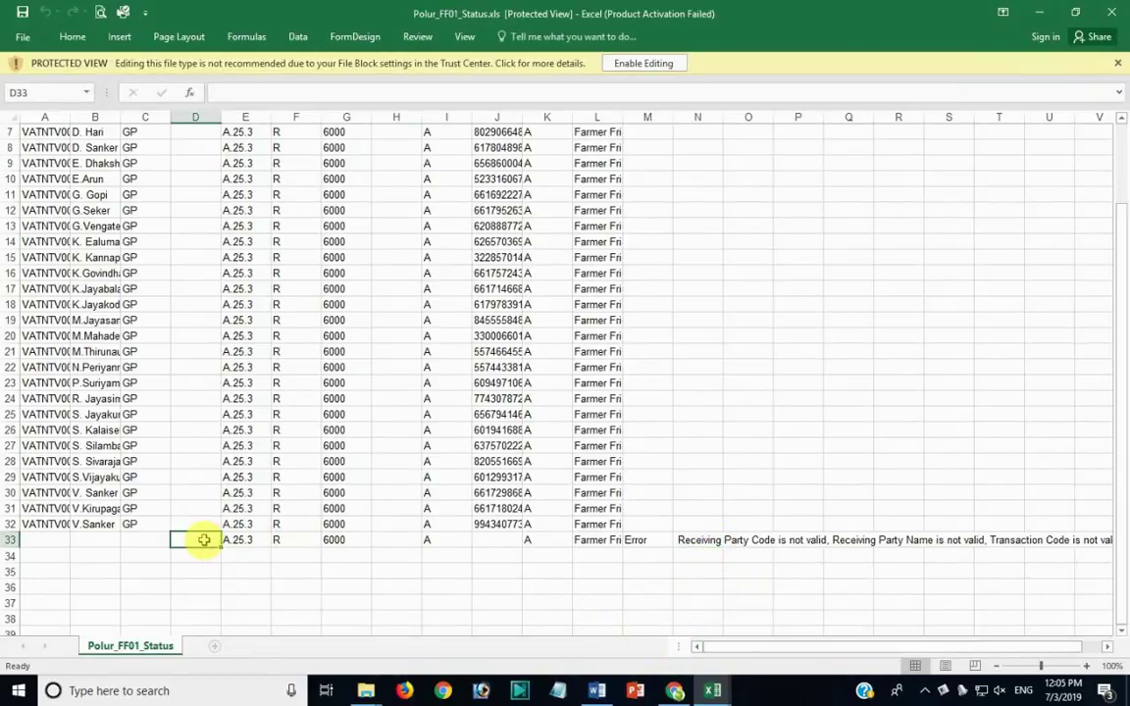
key("Left")
key("Left")
key("Left")
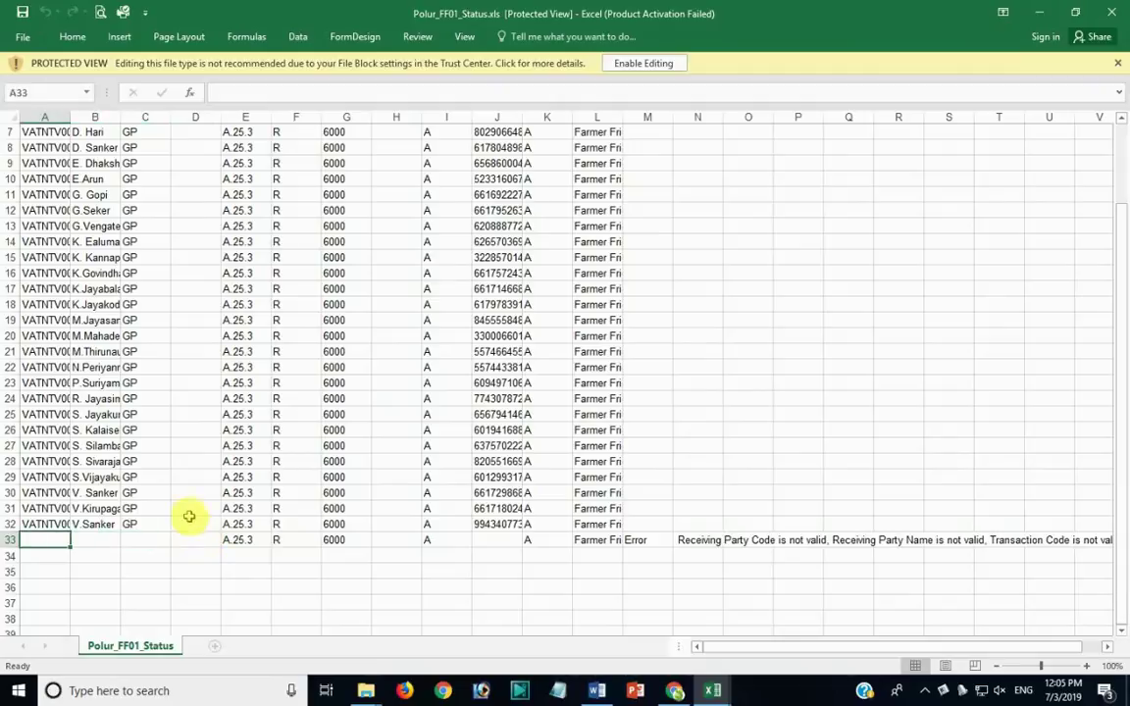
left_click(1126, 691)
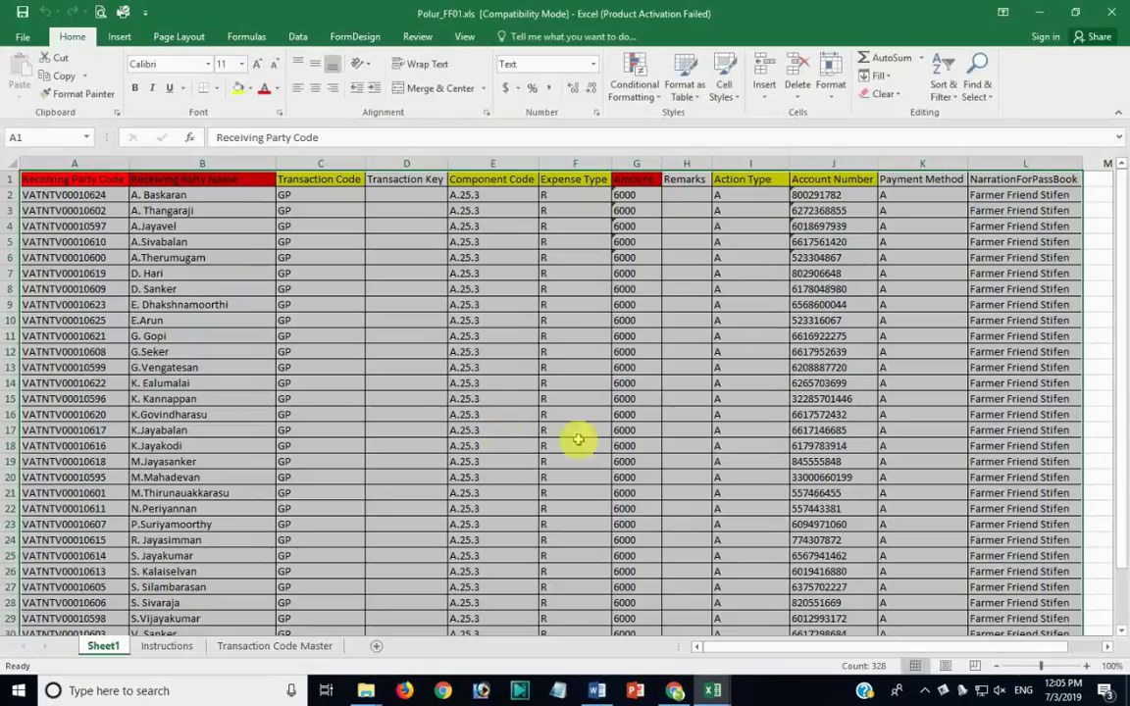
Clear the contents of partial row 33 in Polur_FF01.xls, then return to PFMS
scroll(588, 441, "down", 4)
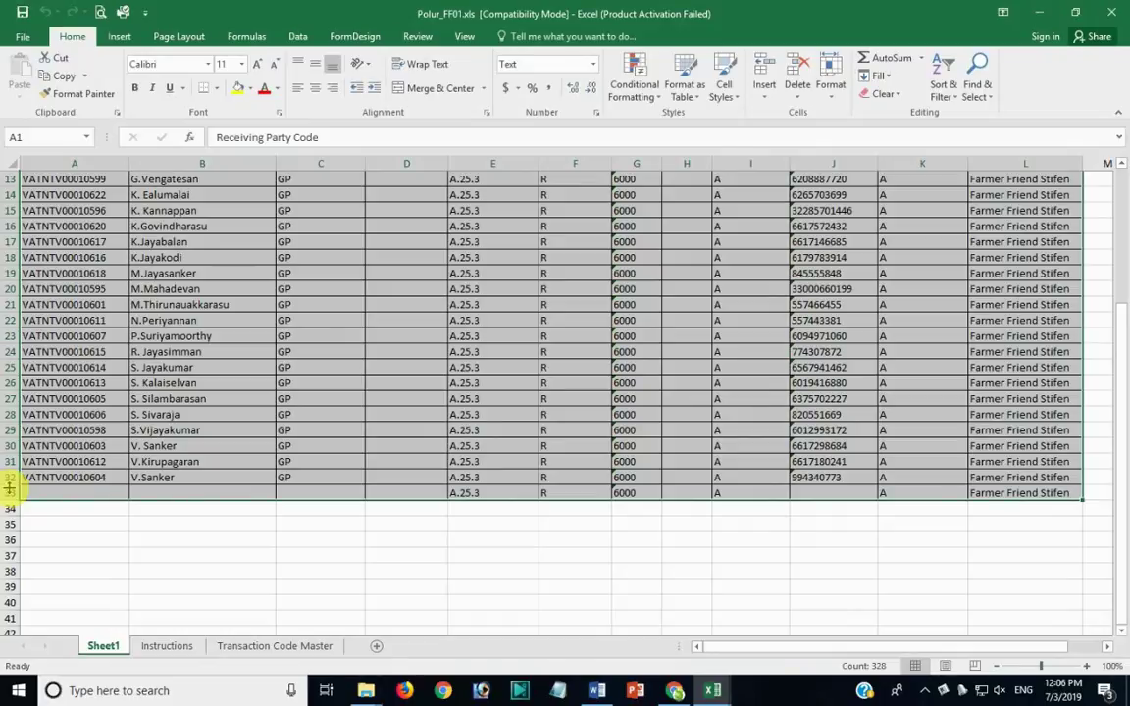
left_click(9, 491)
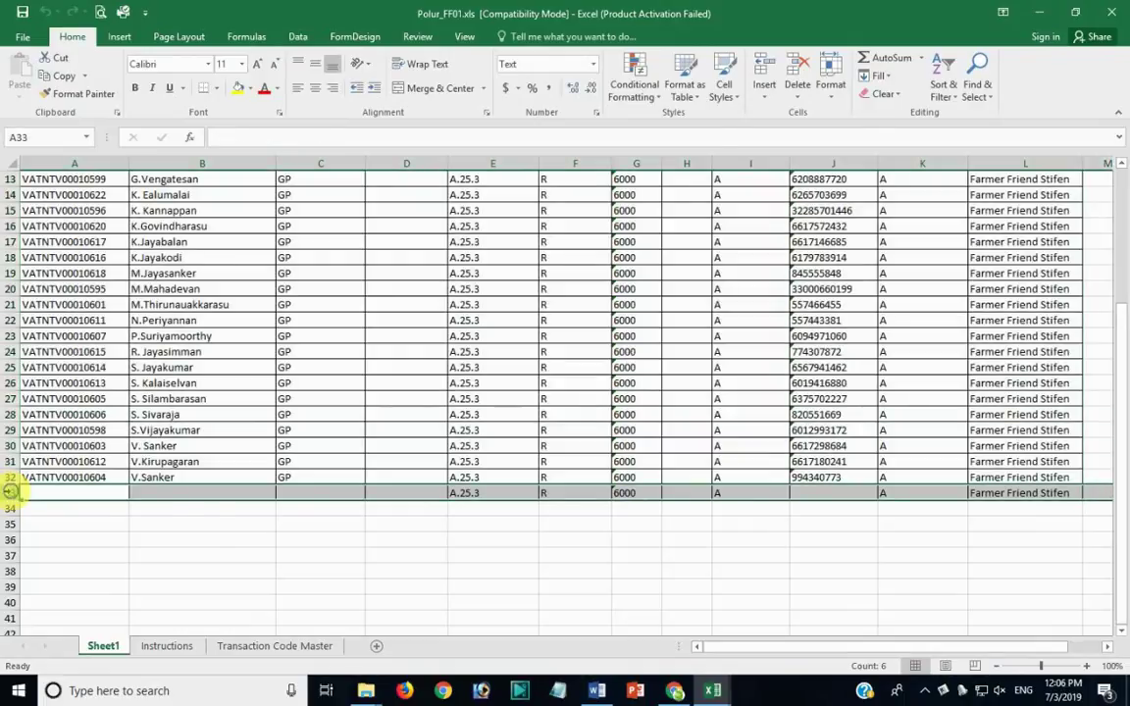
right_click(9, 491)
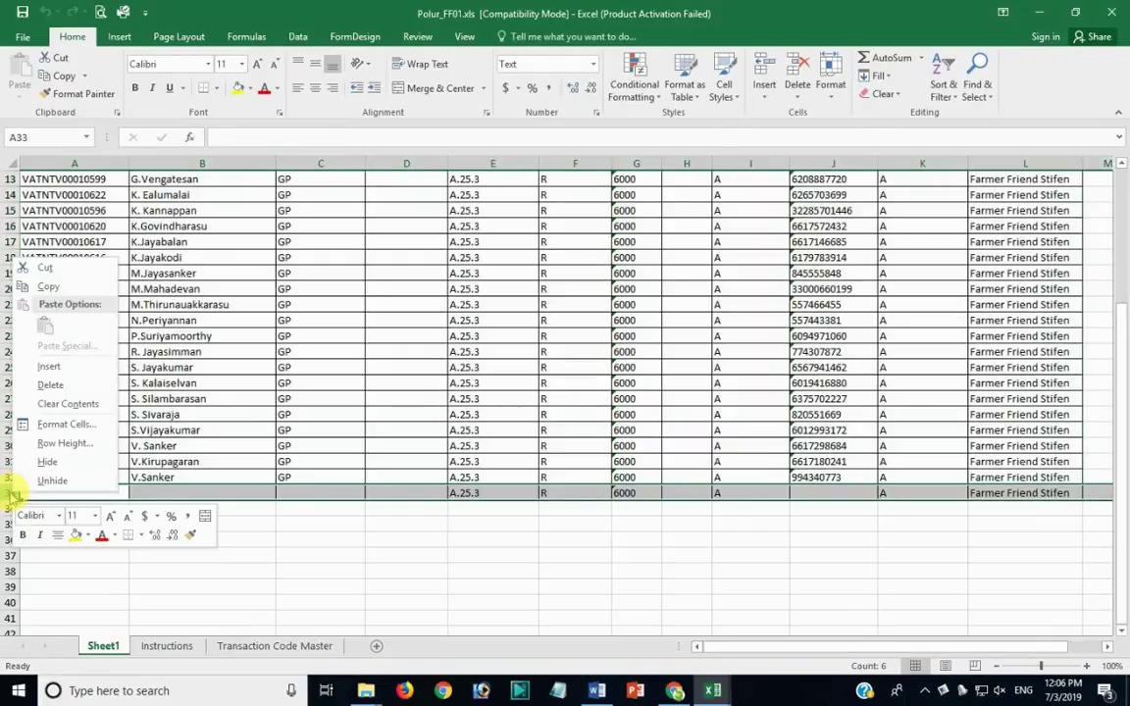
left_click(50, 384)
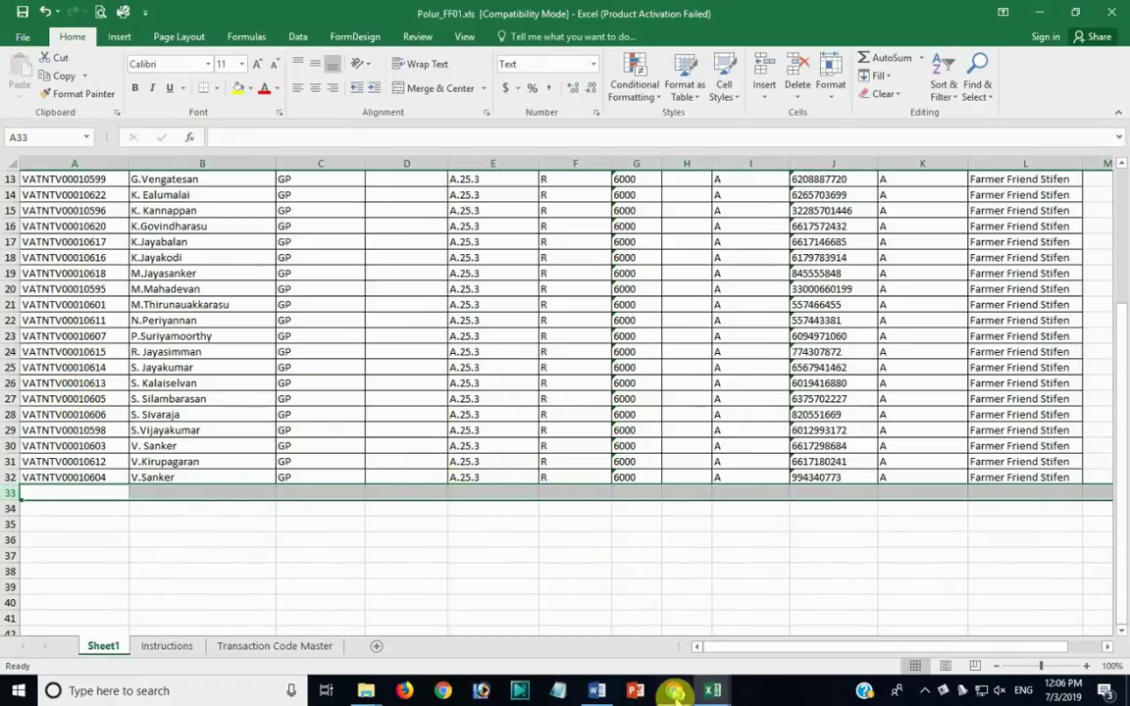
left_click(675, 693)
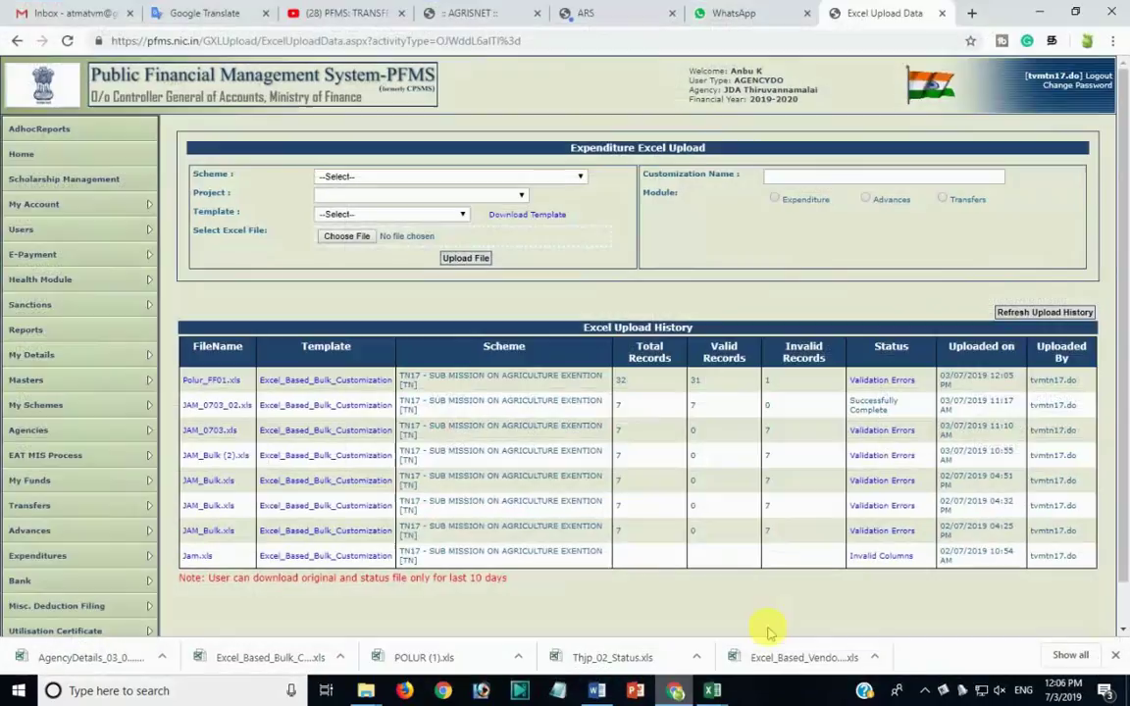
Select scheme TN17, Expenditure, Vendors and EPaymentUsingPrintAdvice, then bring up the file picker
left_click(365, 178)
left_click(379, 212)
type("PolurFF_02")
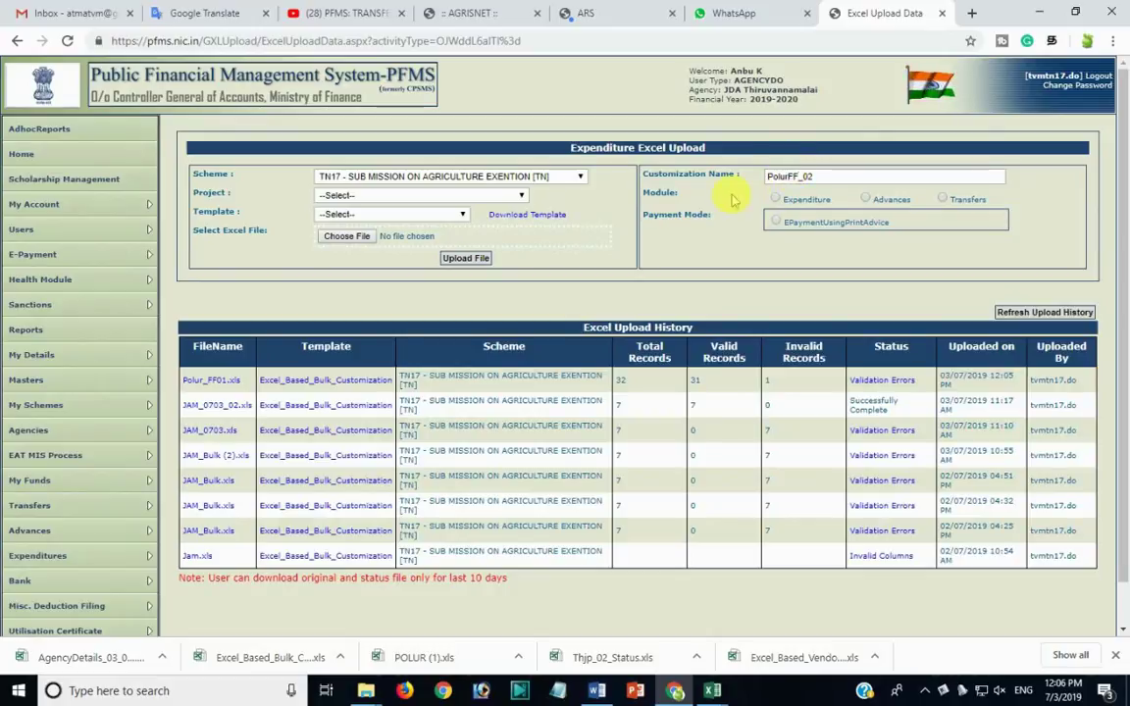
left_click(779, 201)
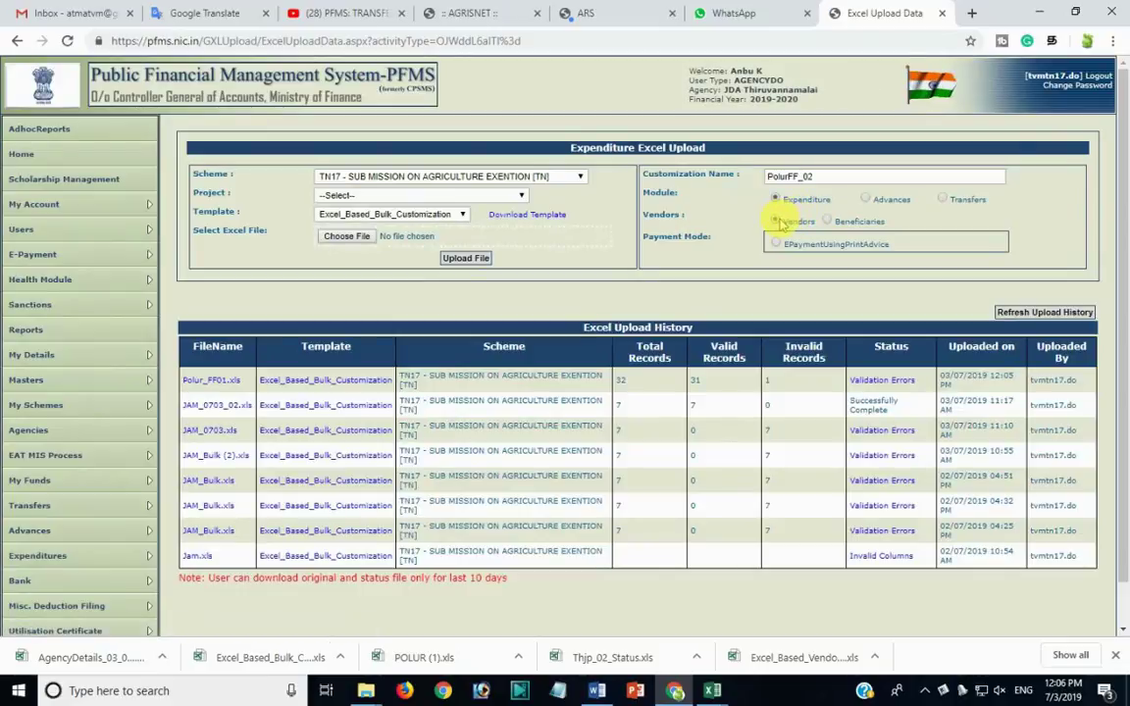
left_click(777, 222)
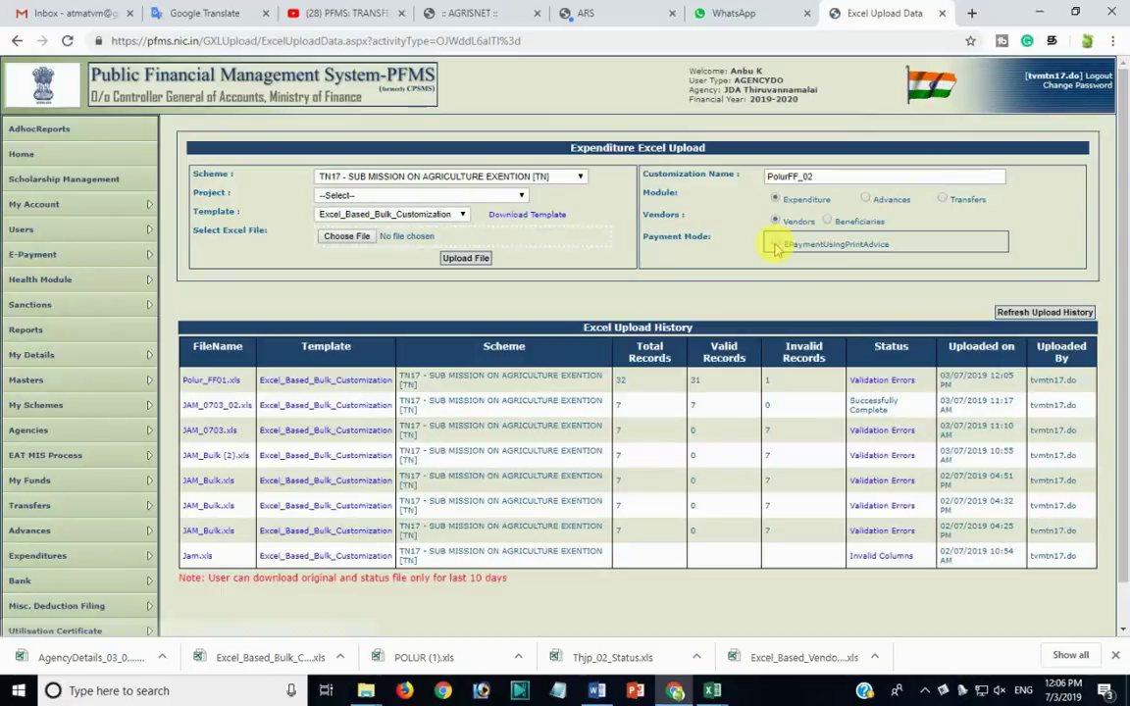
left_click(775, 245)
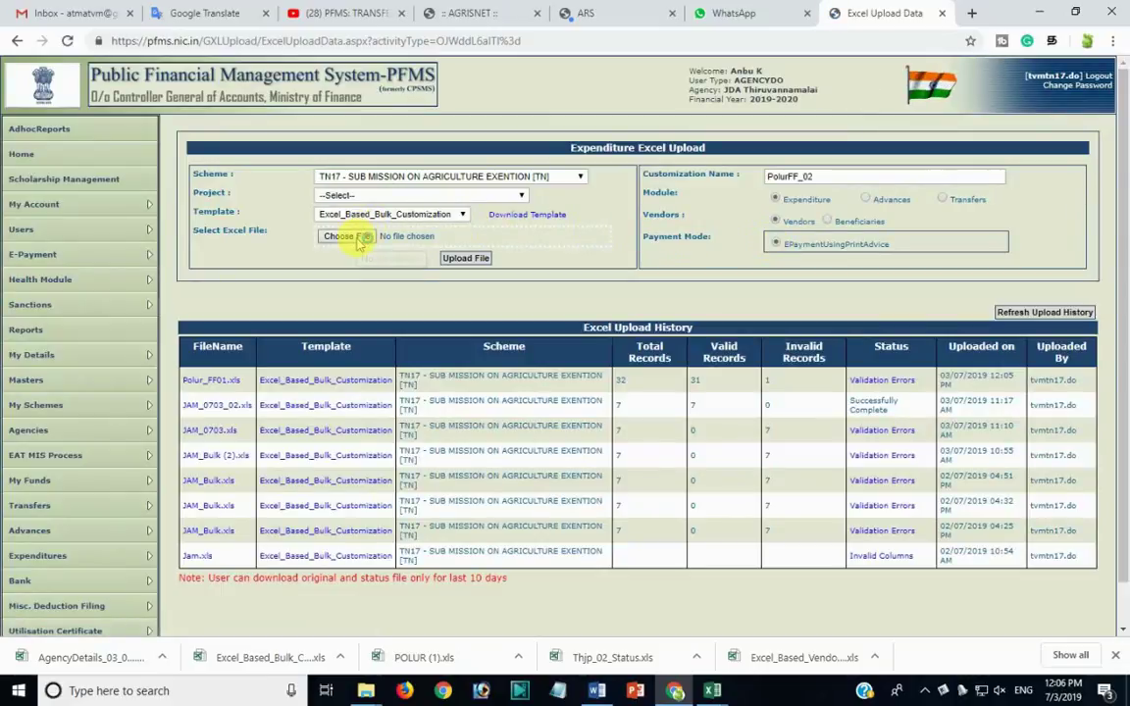
left_click(416, 239)
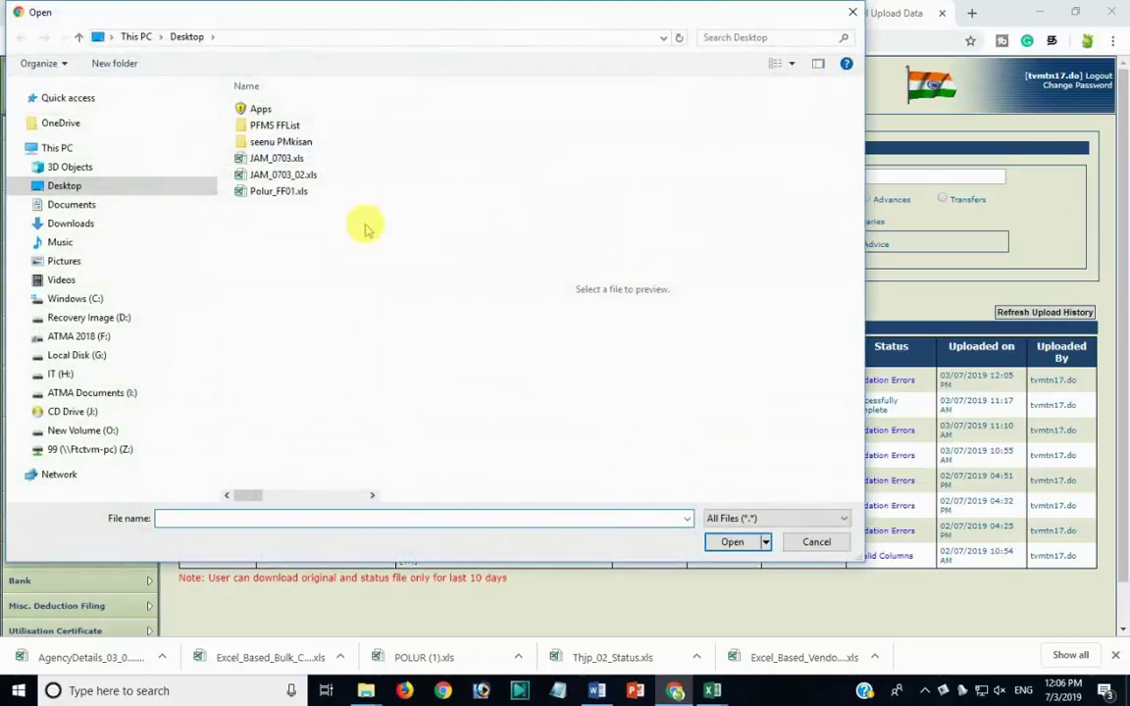
Refresh the Desktop folder, recheck row 33 in Polur_FF01, and close the corrected workbook
left_click(63, 186)
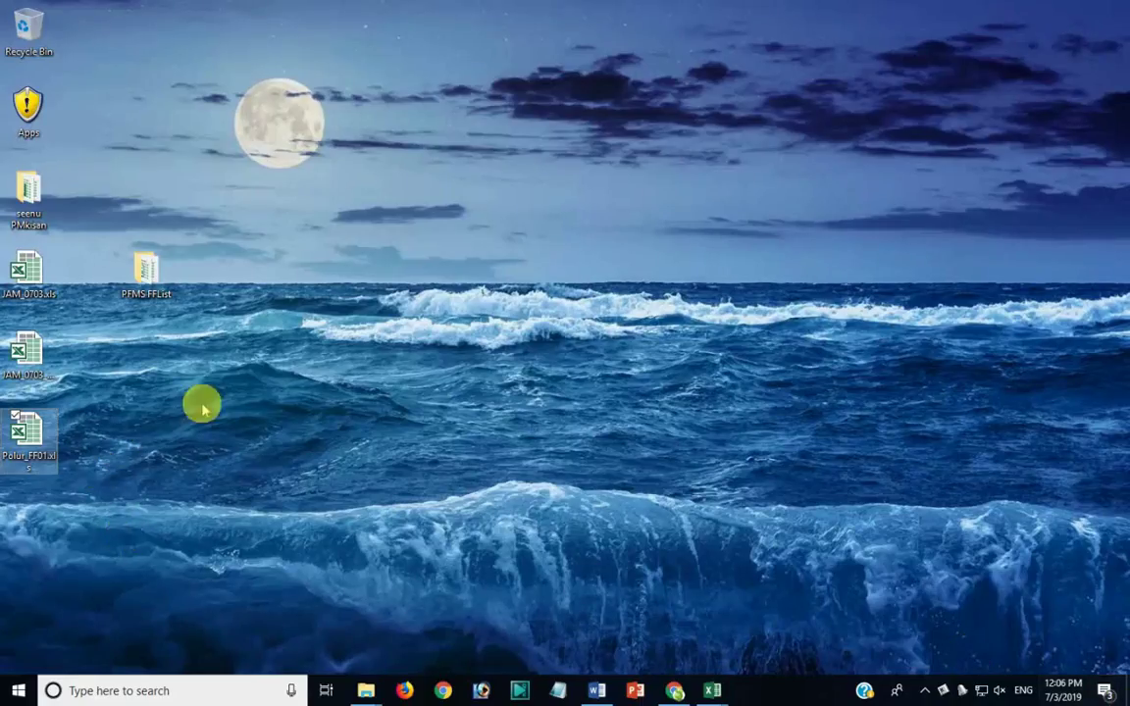
right_click(210, 393)
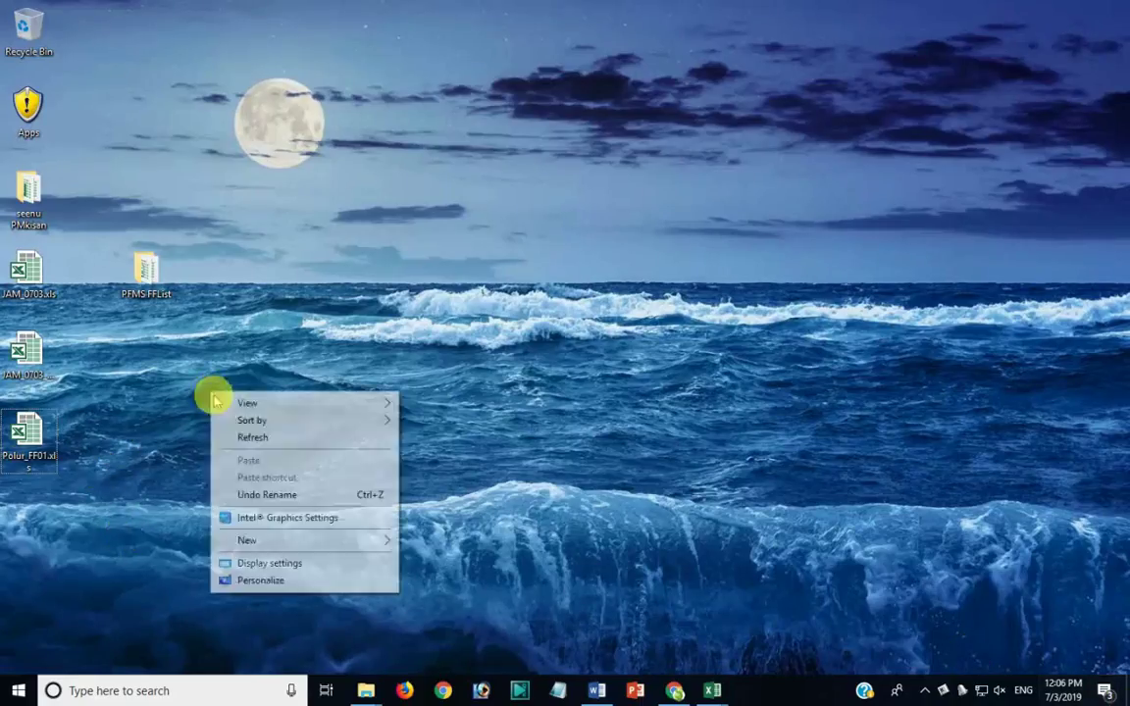
left_click(251, 437)
mouse_move(713, 691)
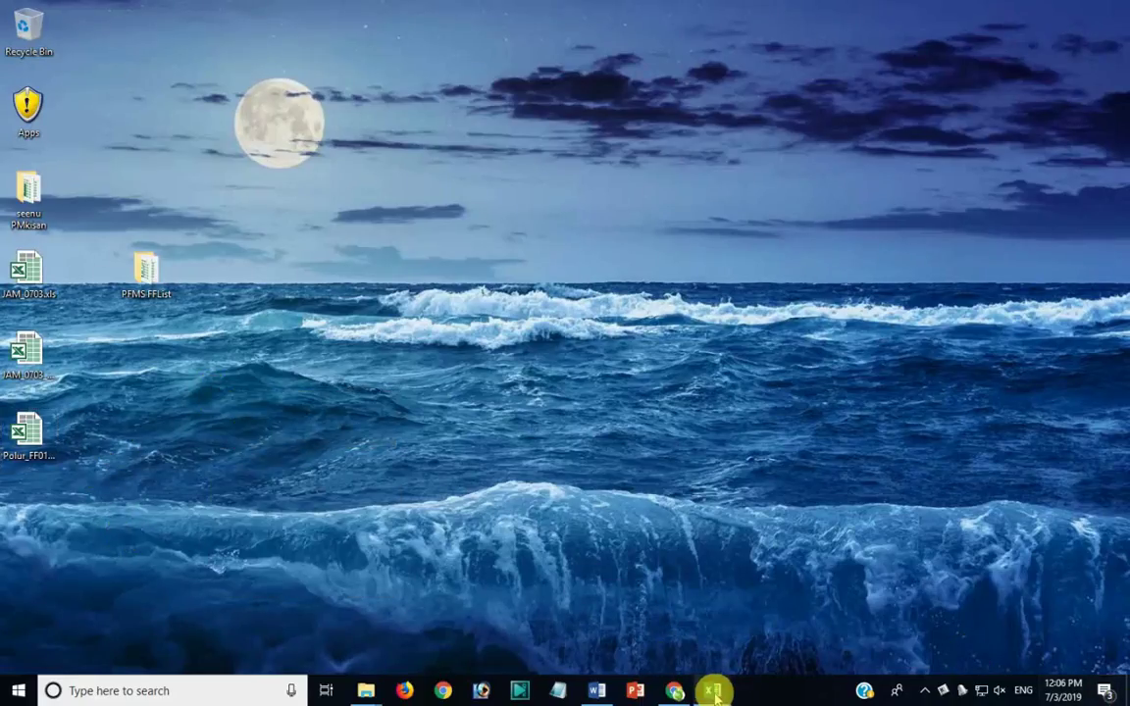
left_click(1017, 636)
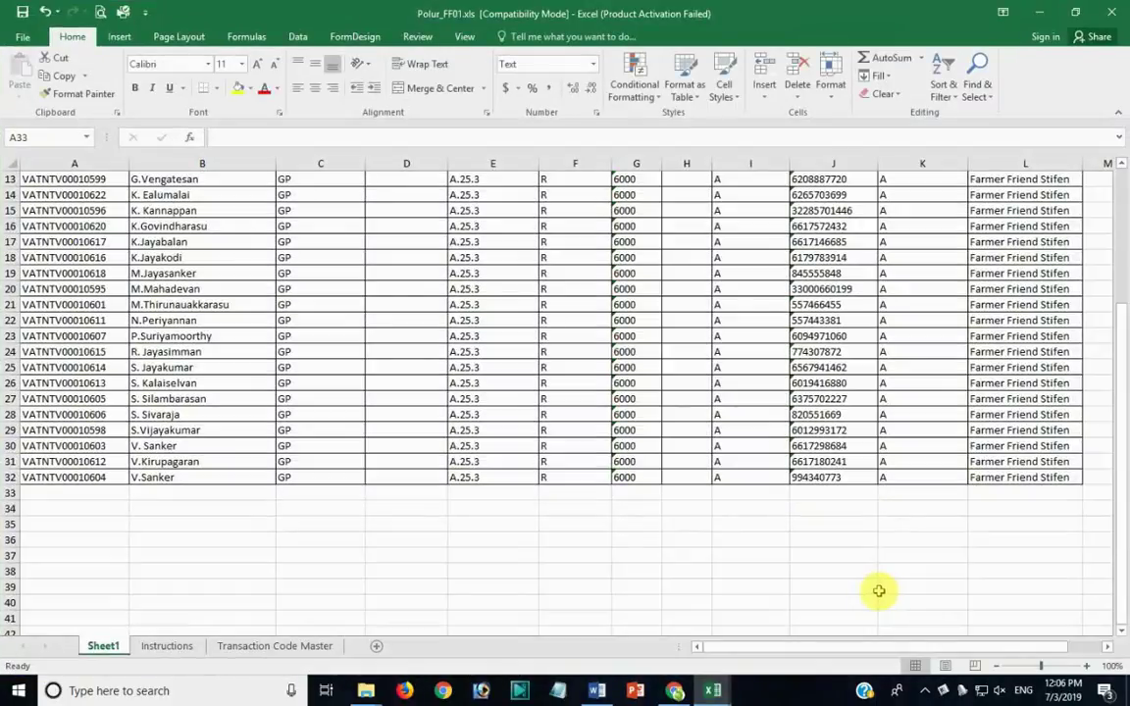
key("shift+space")
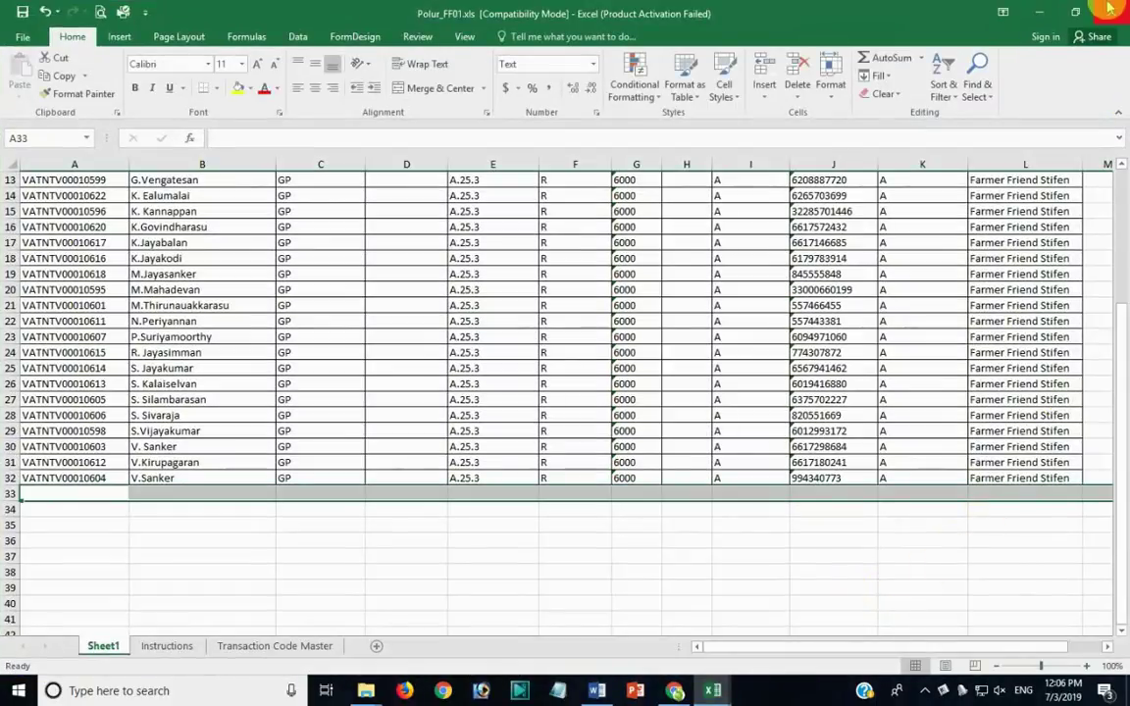
left_click(1107, 8)
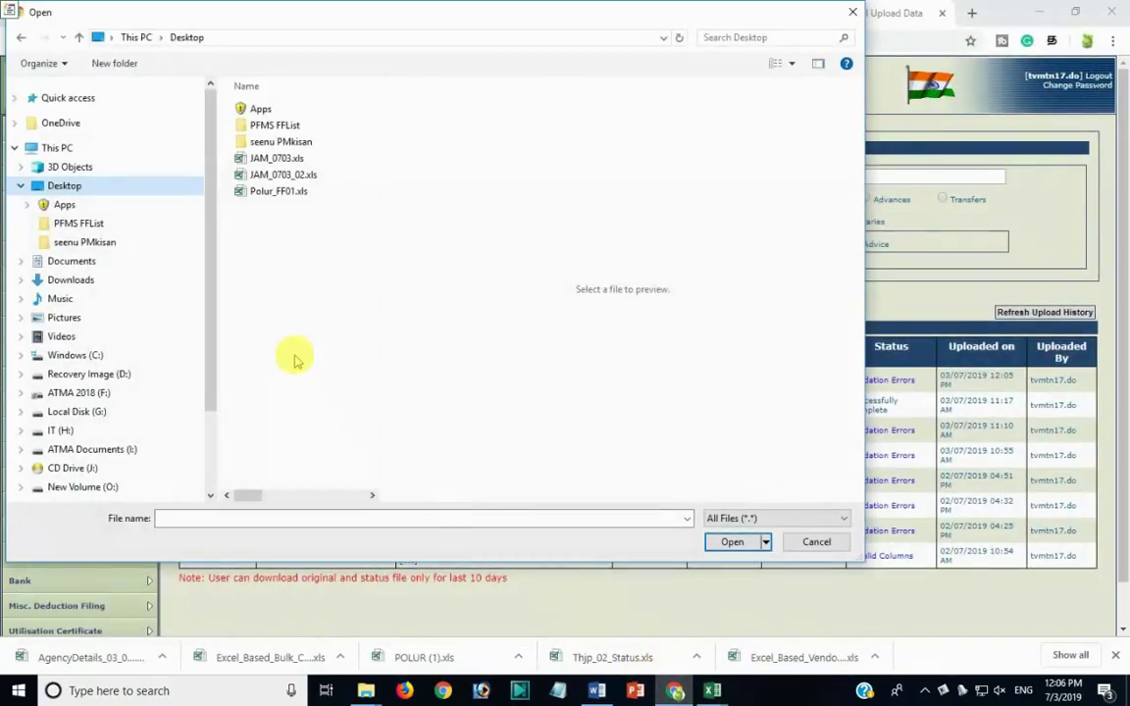
Rename Polur_FF01.xls to Polur_FF02.xls and select it as the file to upload
left_click(295, 194)
left_click(279, 191)
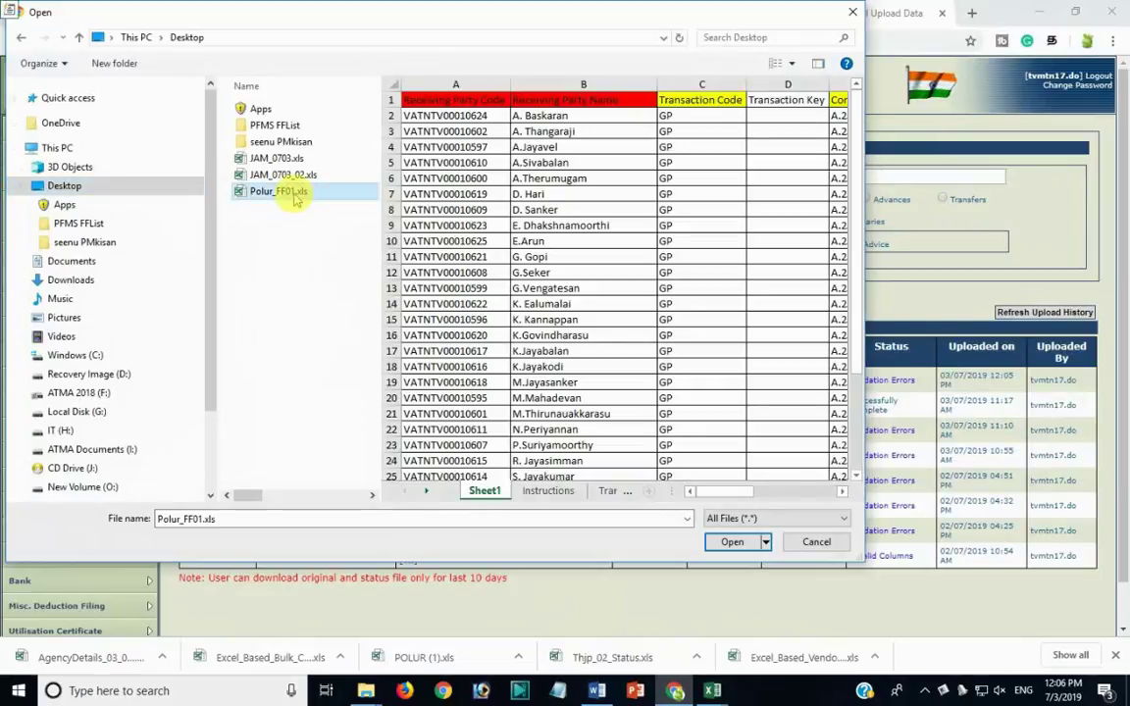
left_click(279, 191)
type("2")
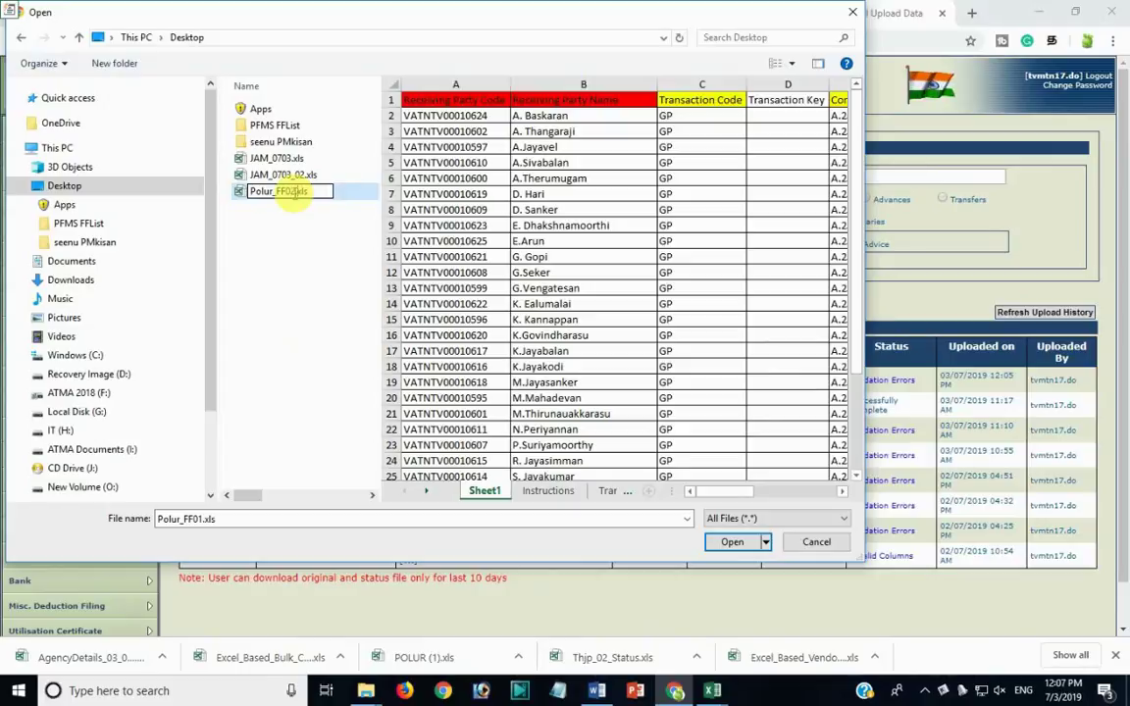
left_click(297, 196)
left_click(721, 545)
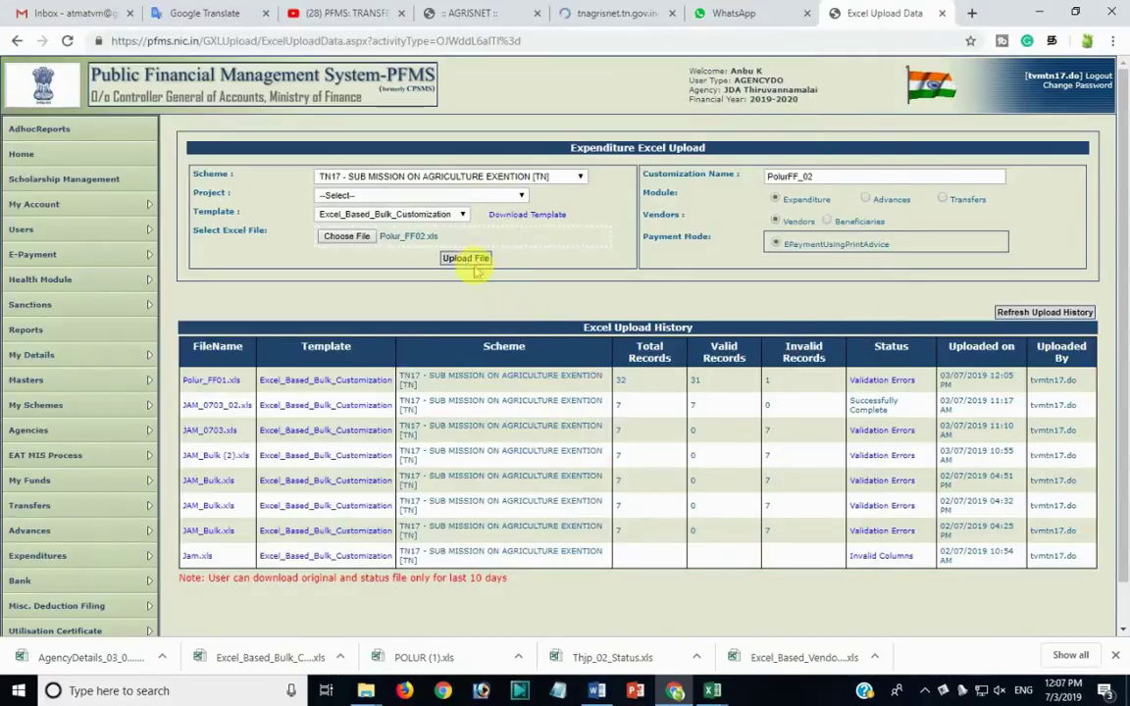
Upload Polur_FF02.xls, acknowledge the success message, and refresh the upload history to show it Pending
left_click(473, 261)
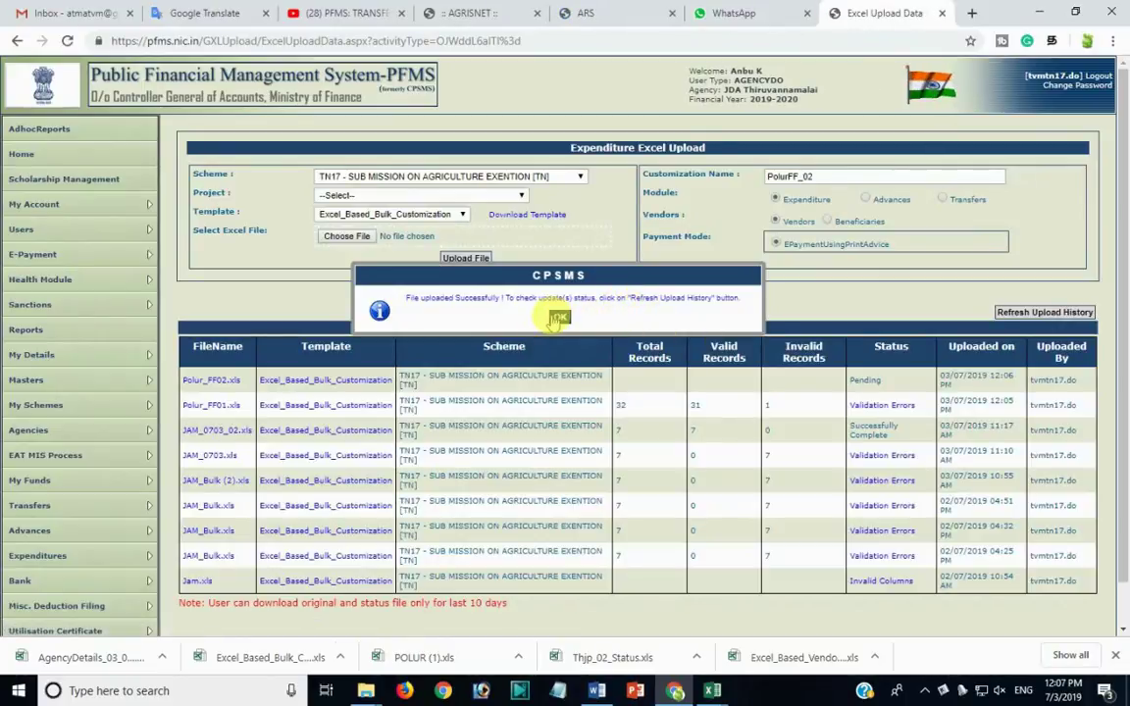
left_click(557, 317)
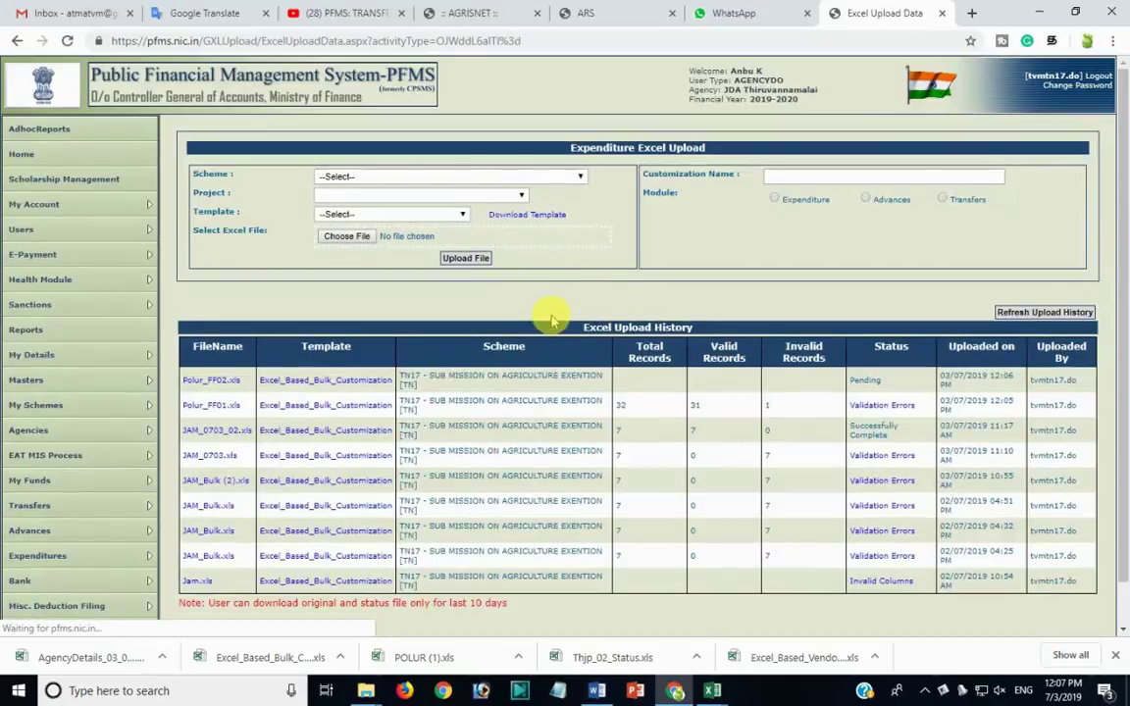
left_click(1040, 313)
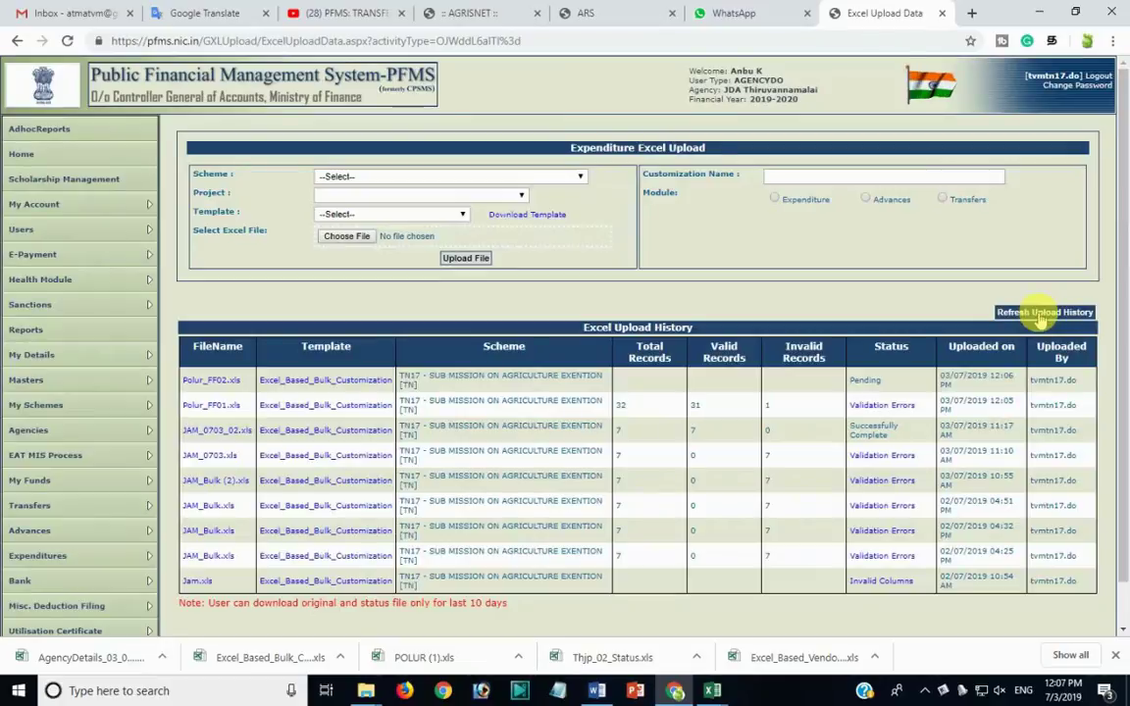
left_click(1040, 313)
left_click(1040, 313)
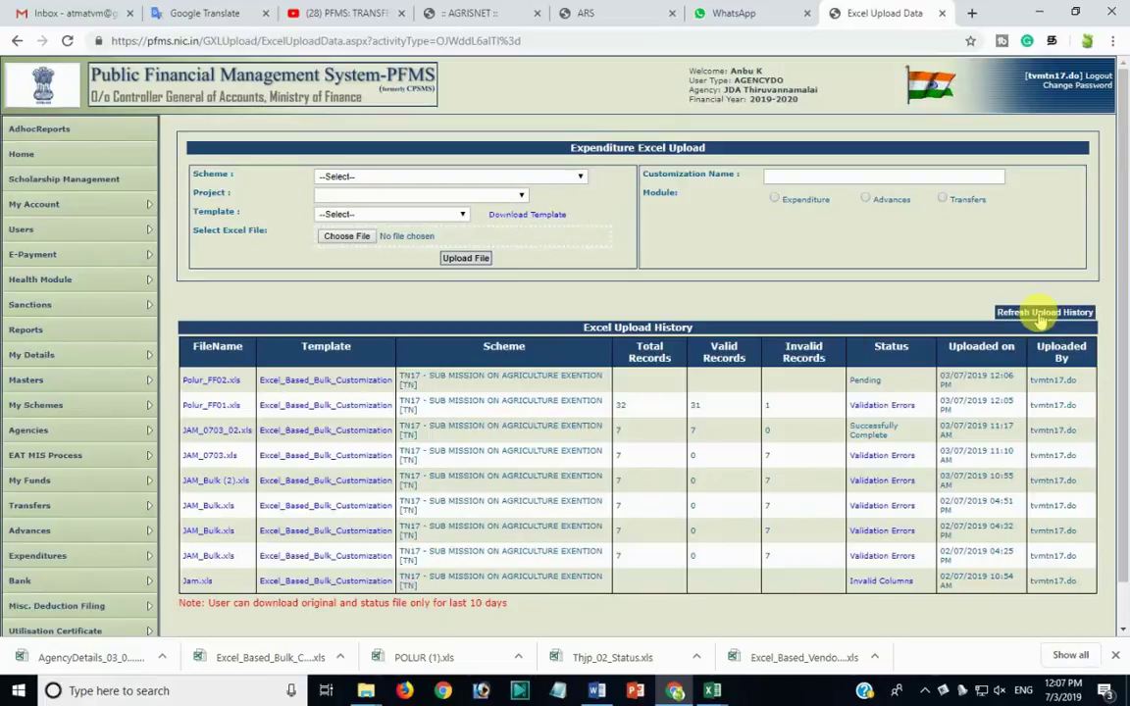
Refresh the history until Polur_FF02.xls reads Successfully Complete: 31 records, 31 valid, 0 invalid
left_click(1040, 316)
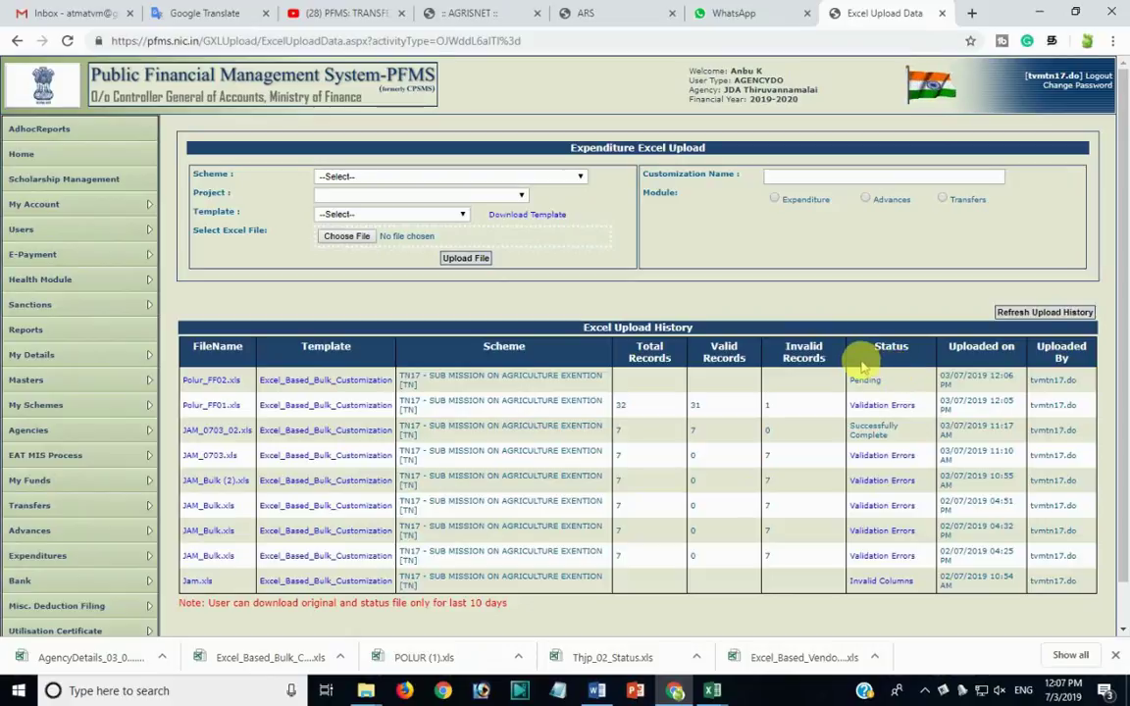
left_click(1021, 314)
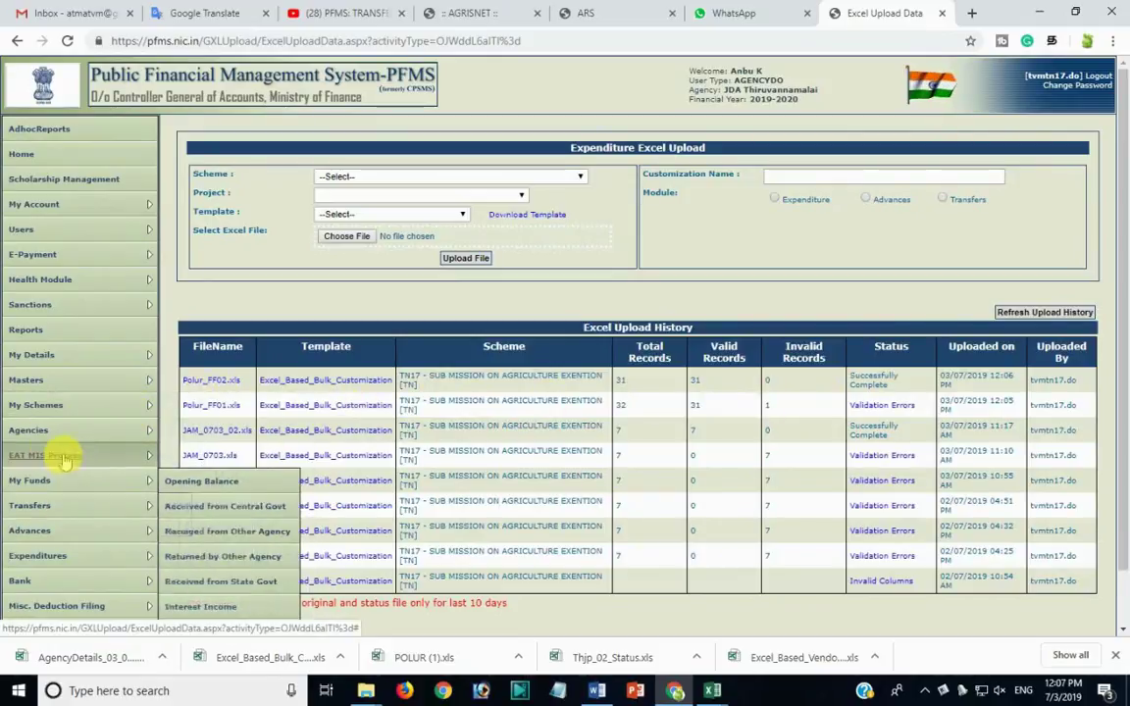
mouse_move(29, 531)
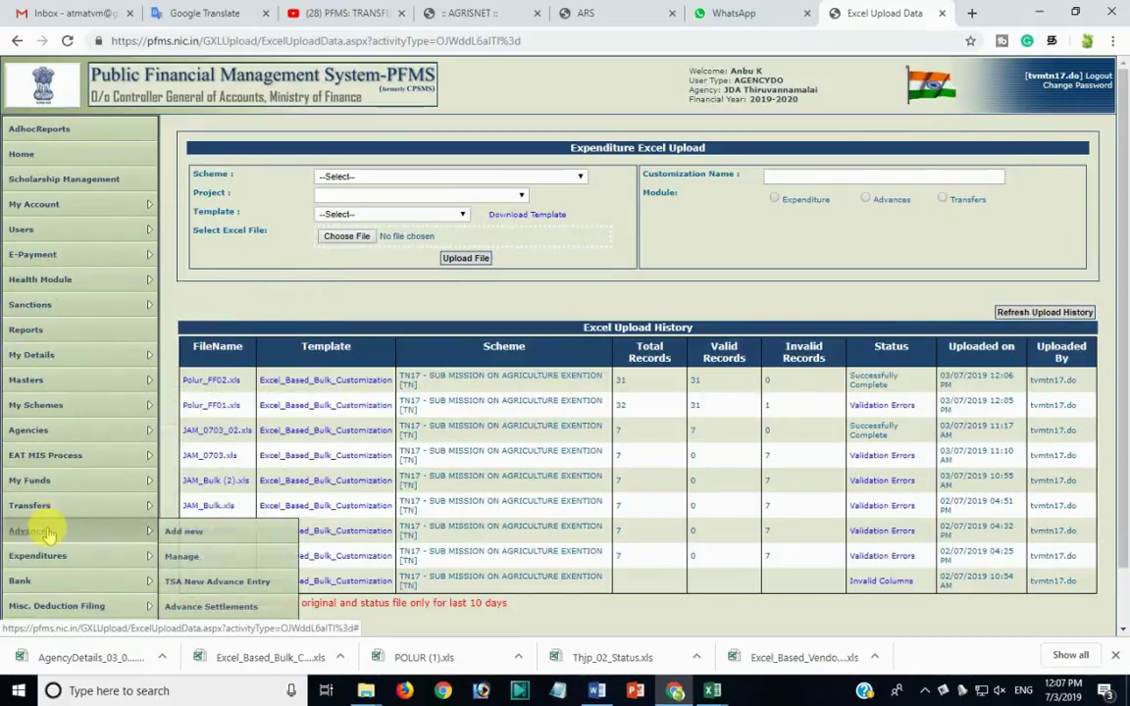
Add a new expenditure for scheme TN17 and open its Excel bulk-upload form via the PolurFF_02 link
left_click(277, 556)
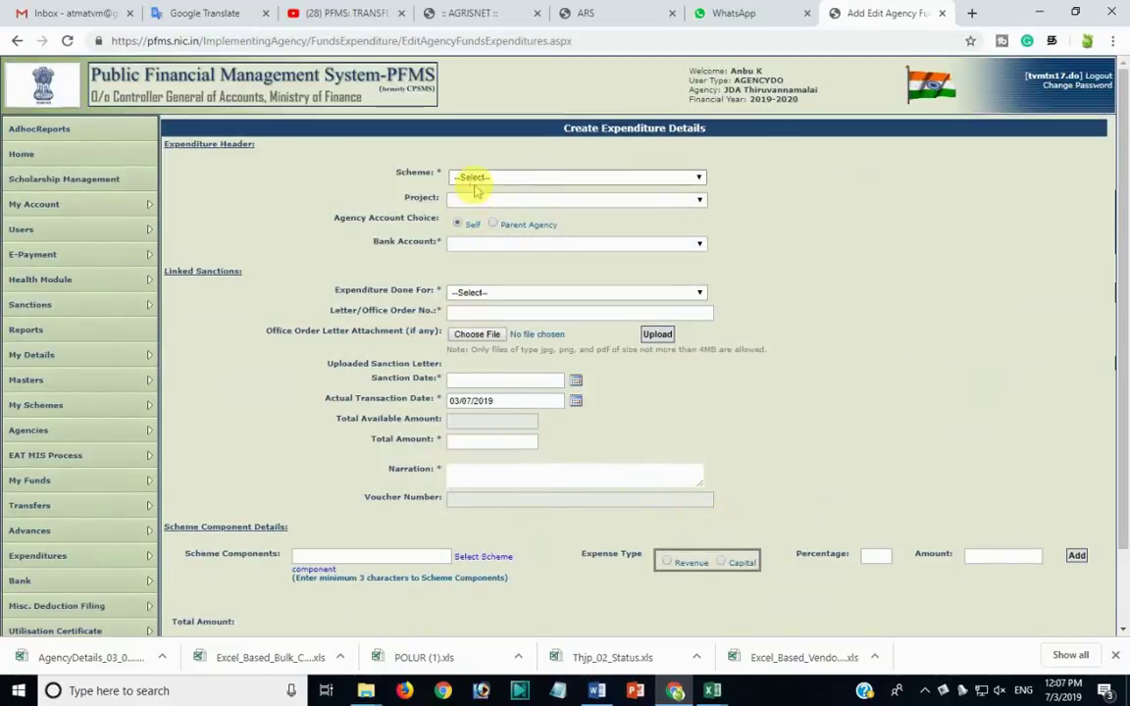
left_click(467, 176)
left_click(481, 209)
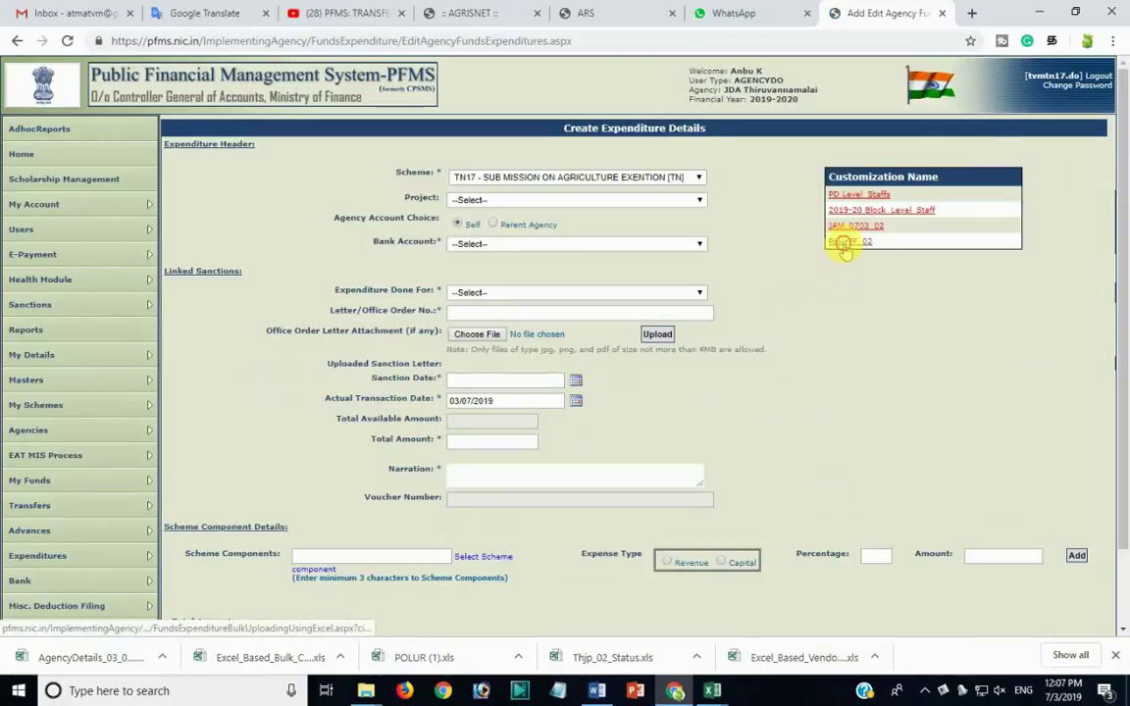
scroll(800, 368, "down", 1)
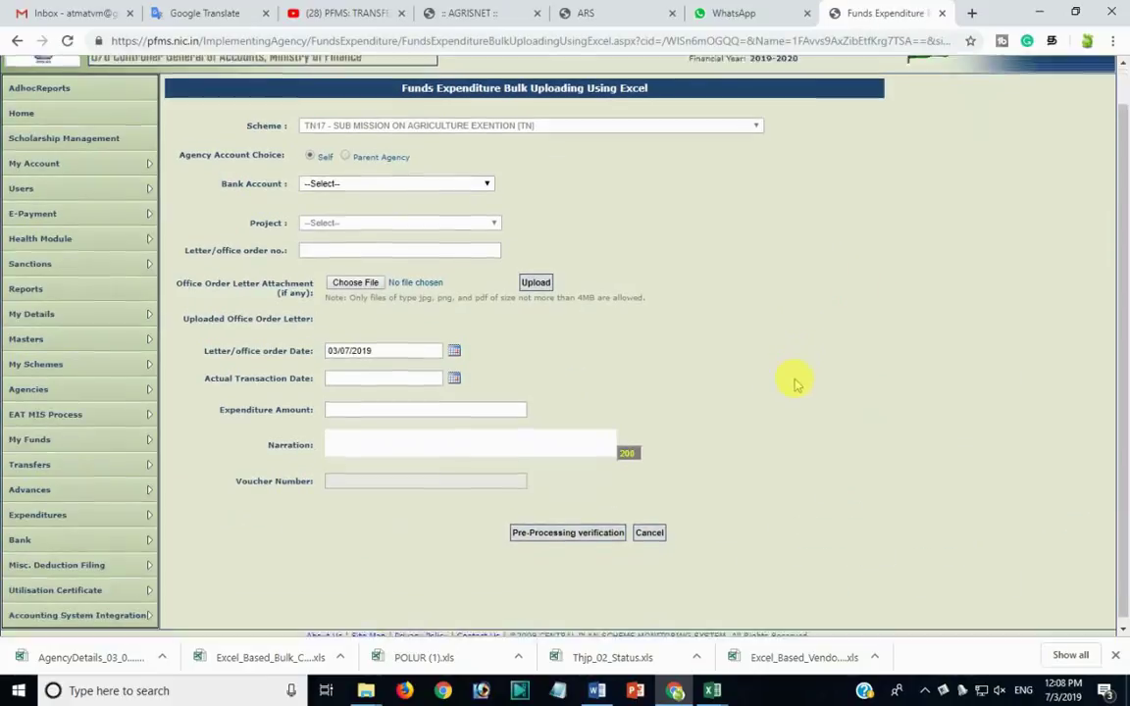
left_click(599, 536)
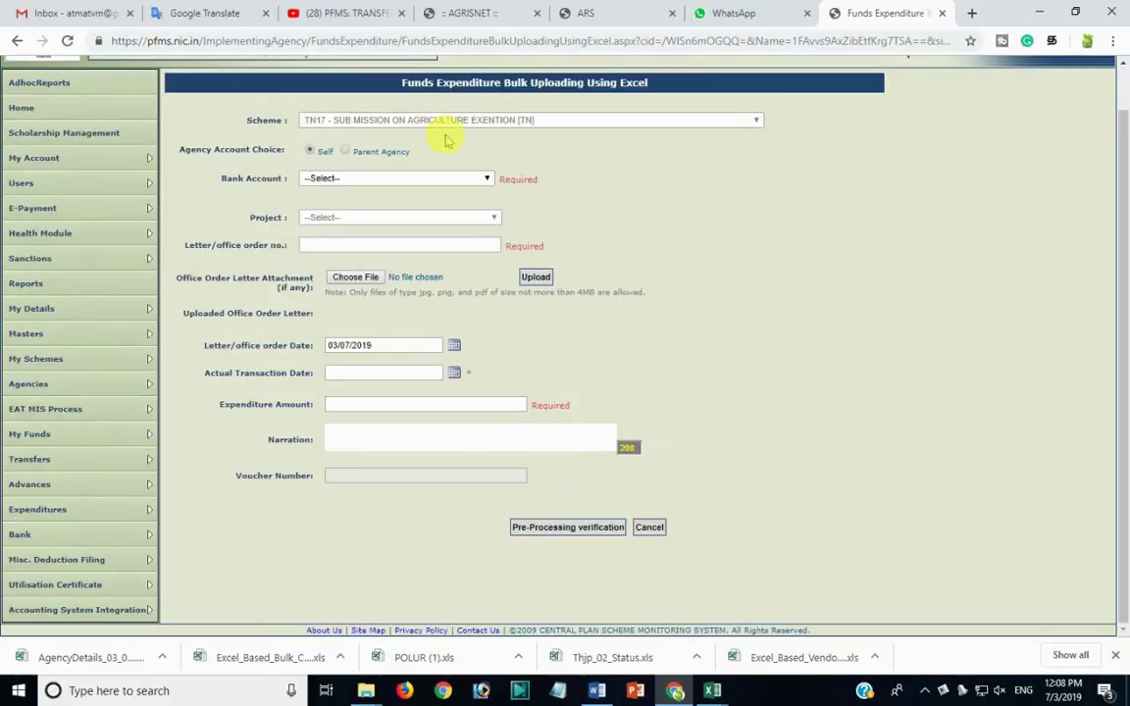
scroll(684, 456, "up", 1)
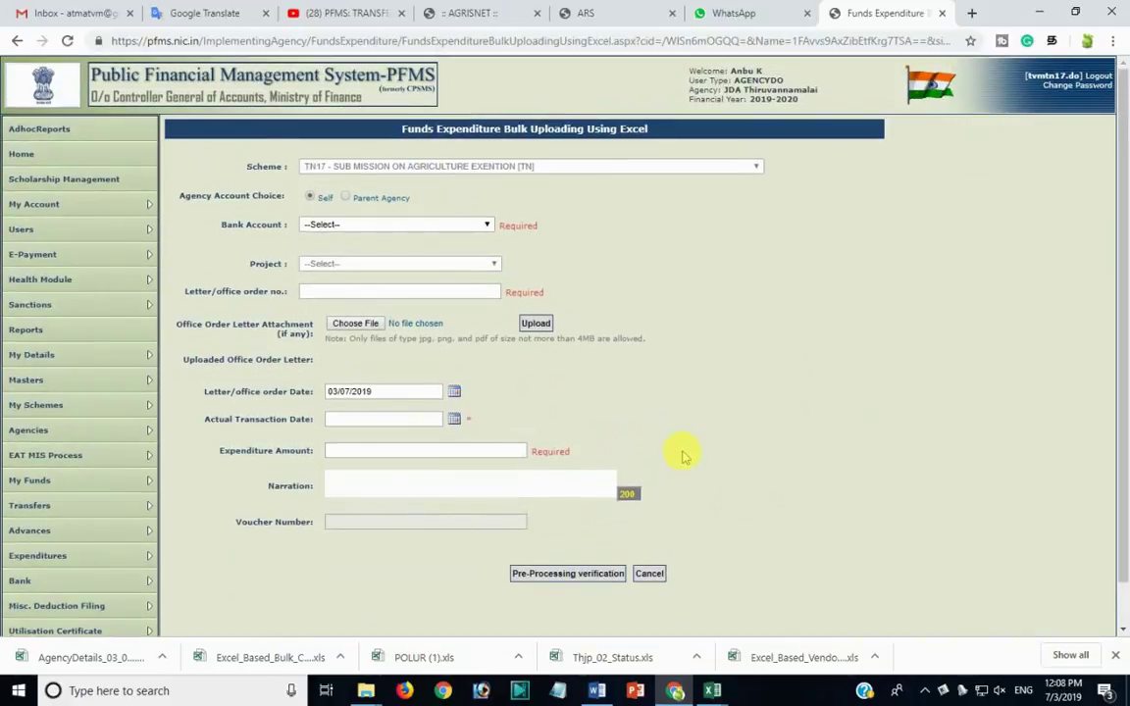